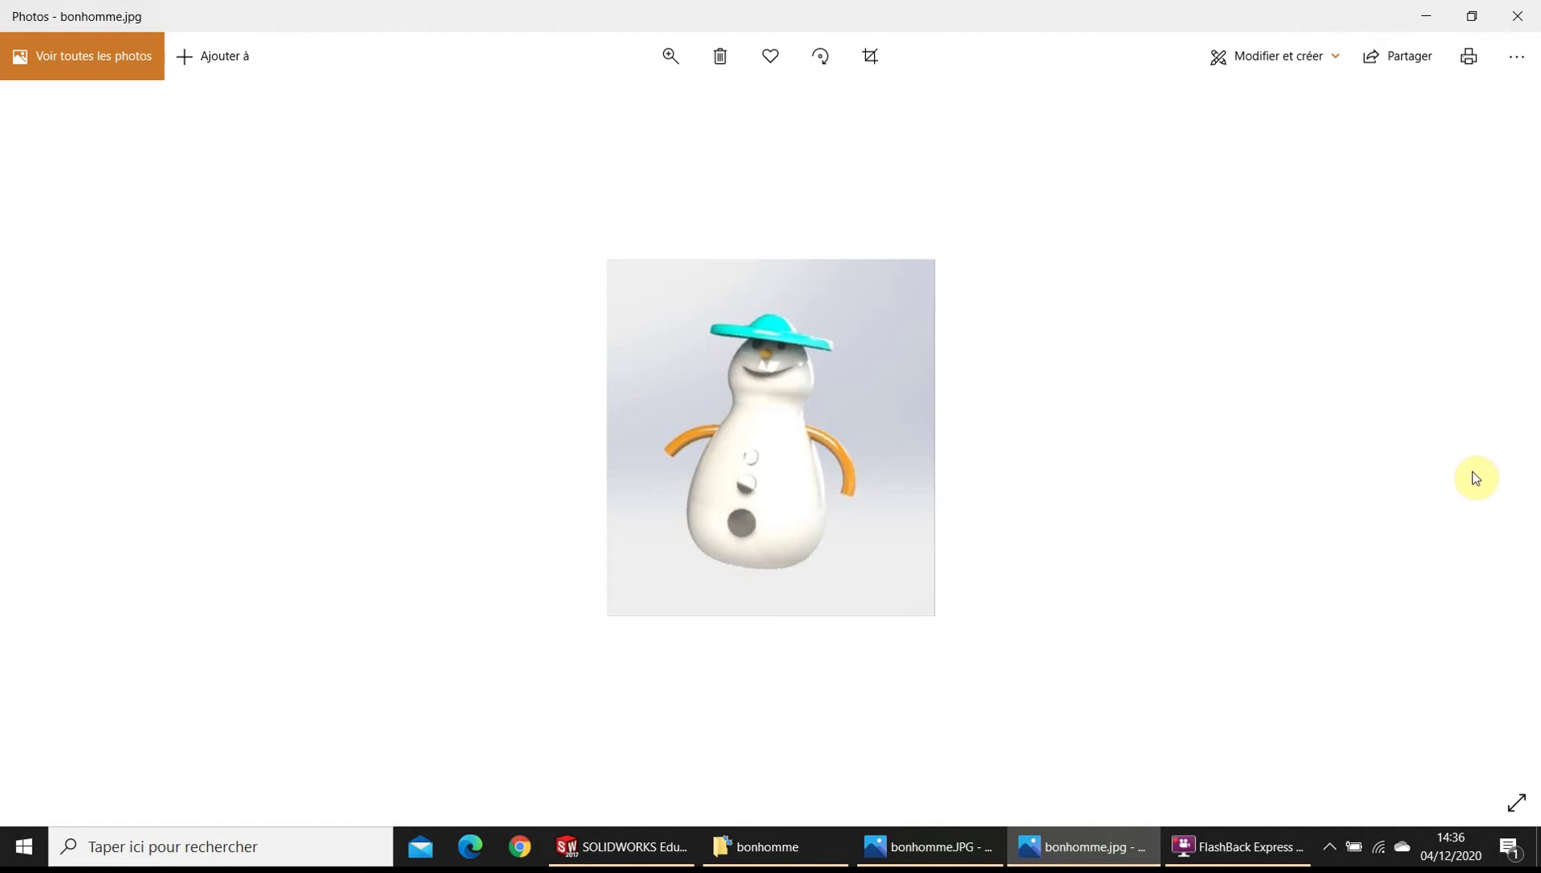
# - Browse the snowman render and photos of the real ornament on the tree, then return to SOLIDWORKS
pyautogui.click(55, 433)
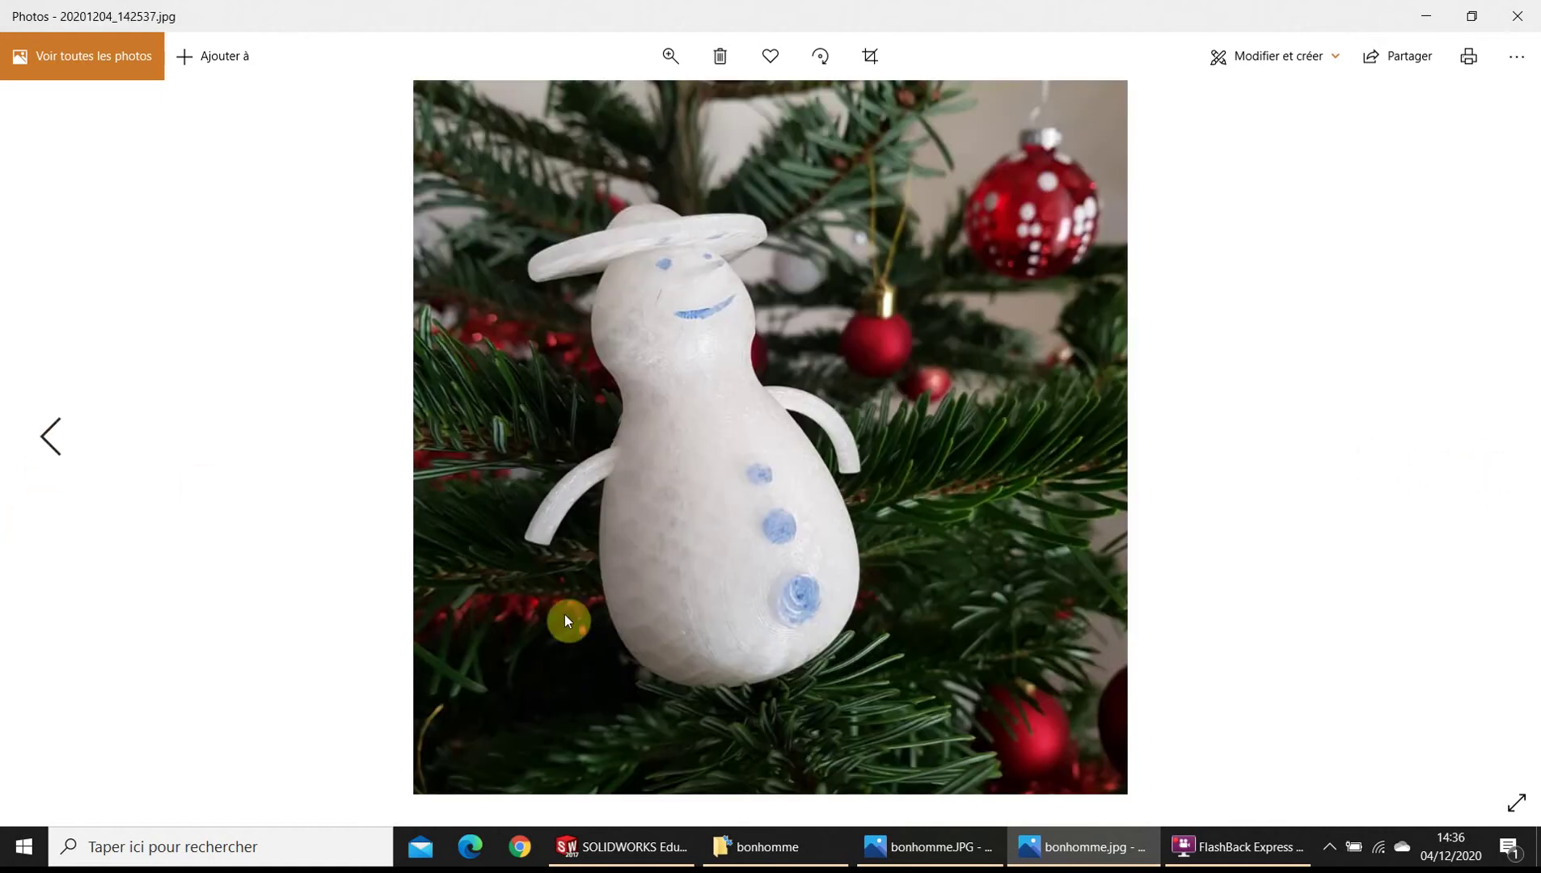
pyautogui.click(1200, 856)
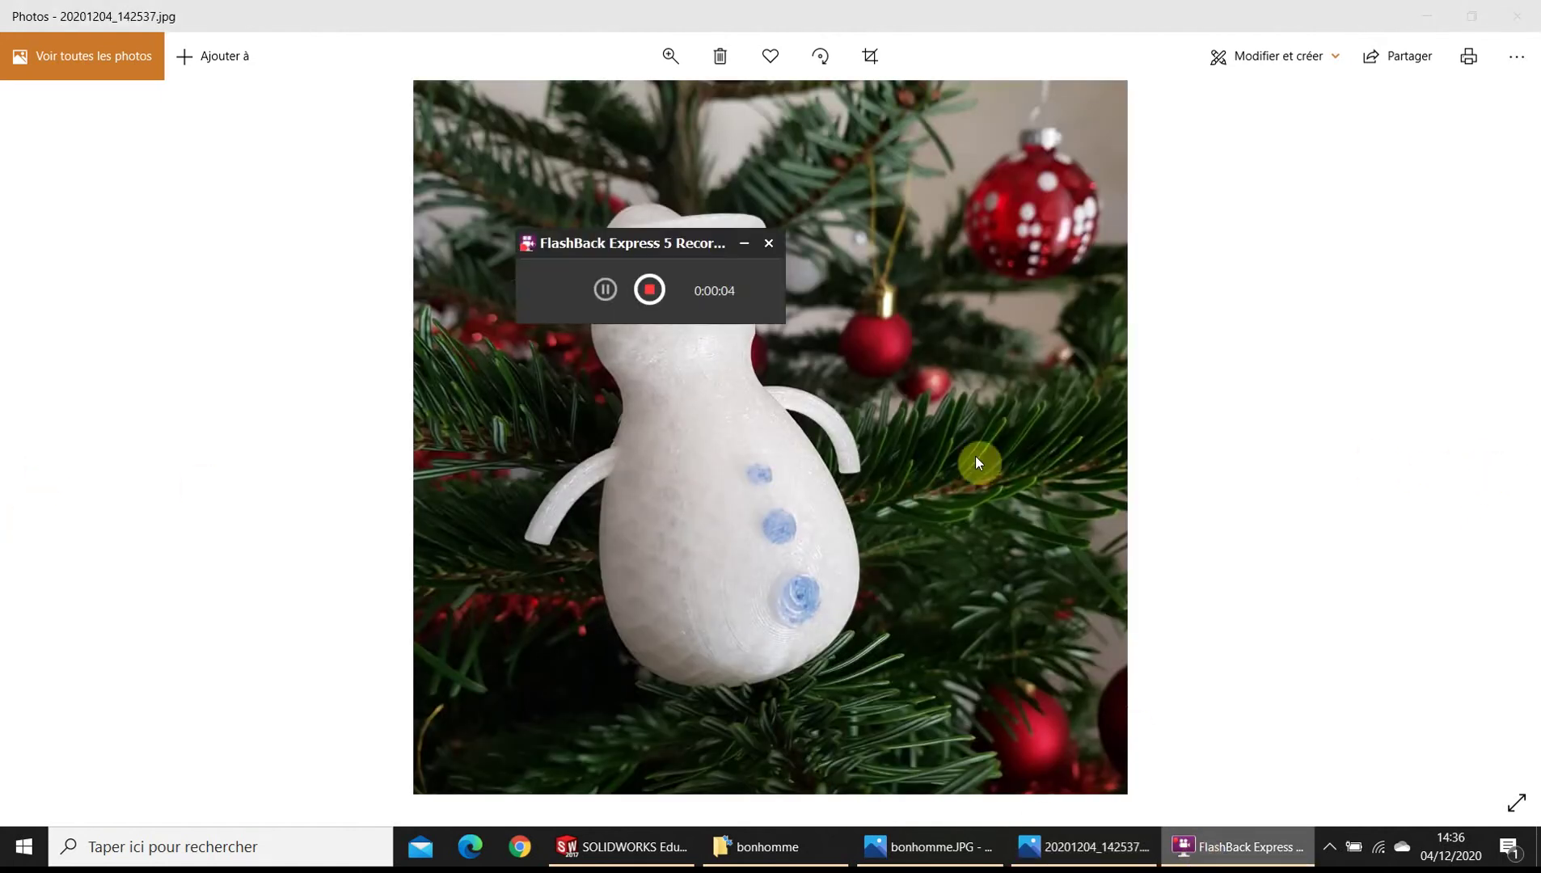
pyautogui.click(743, 243)
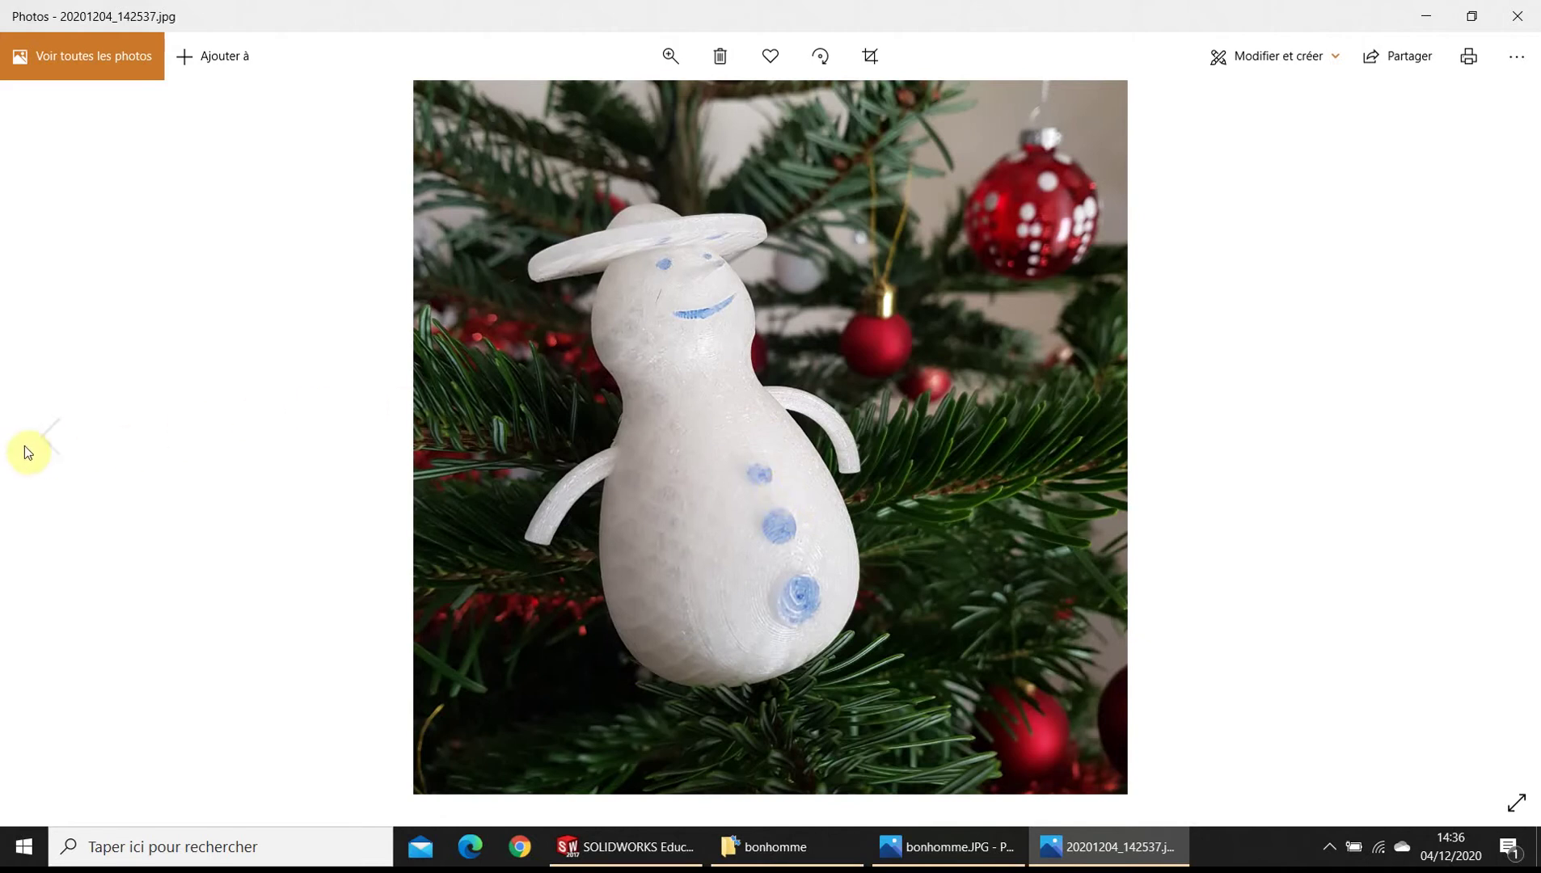
pyautogui.click(50, 441)
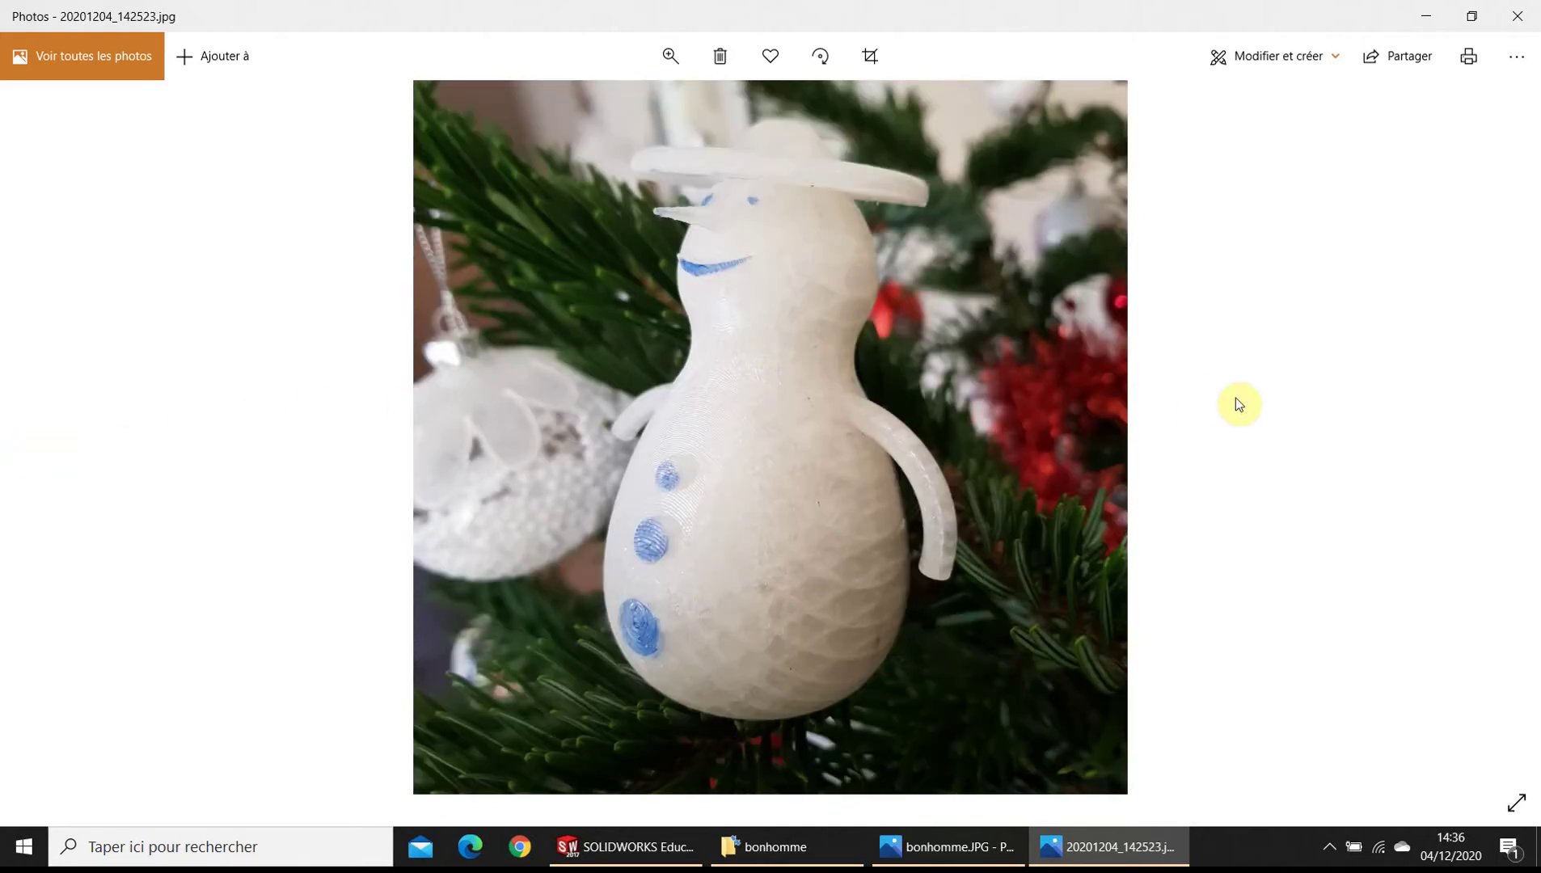
pyautogui.click(1495, 444)
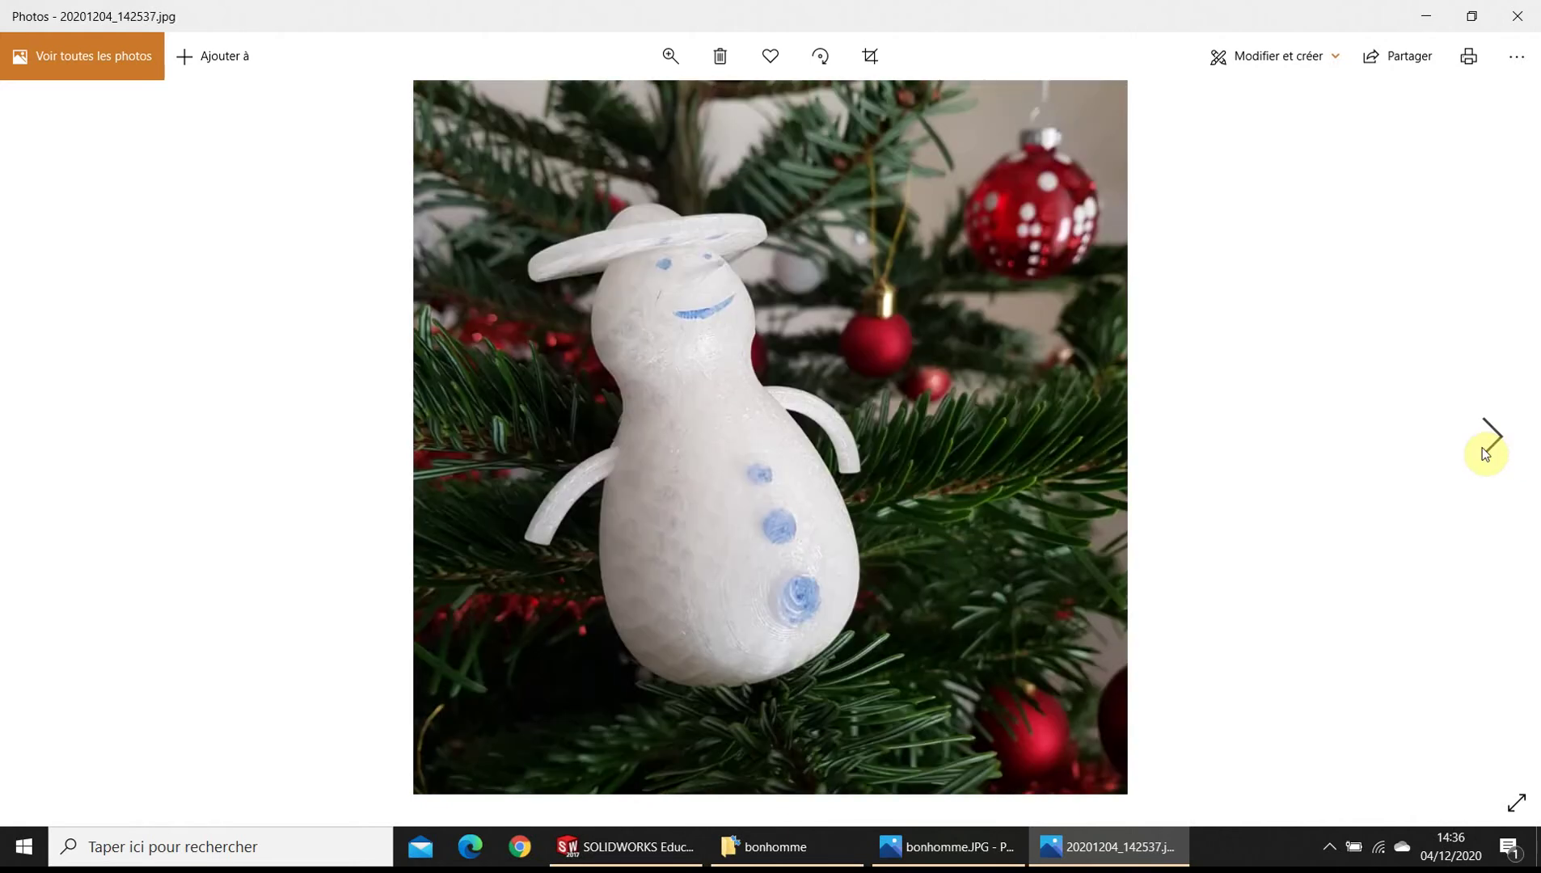
pyautogui.click(647, 847)
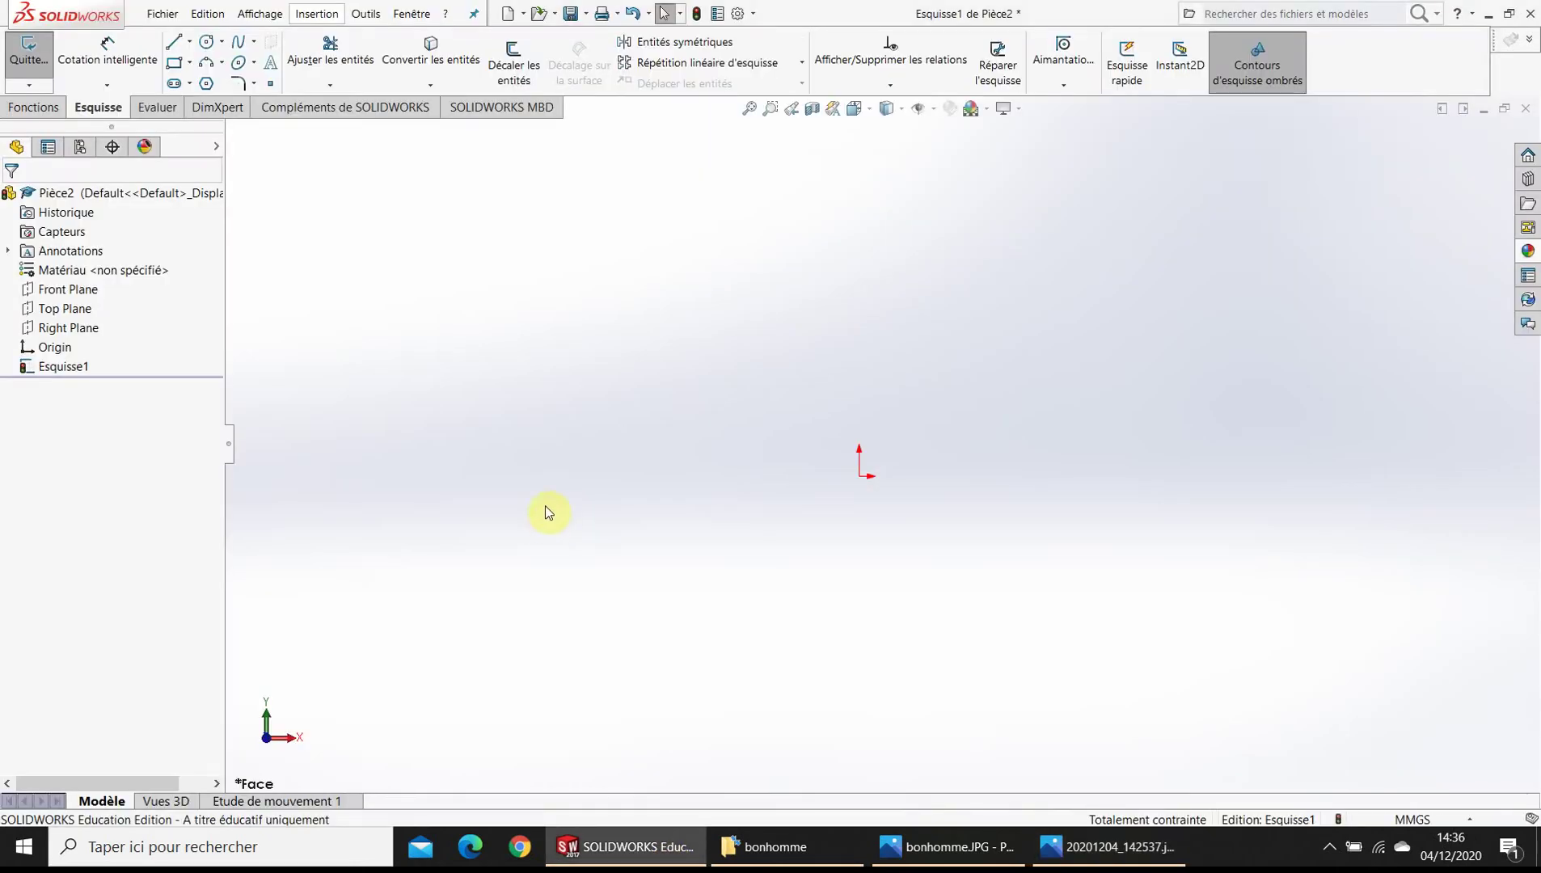
# - Show the bonhomme neige model with its full feature history rolled forward, then start a new document
pyautogui.click(414, 13)
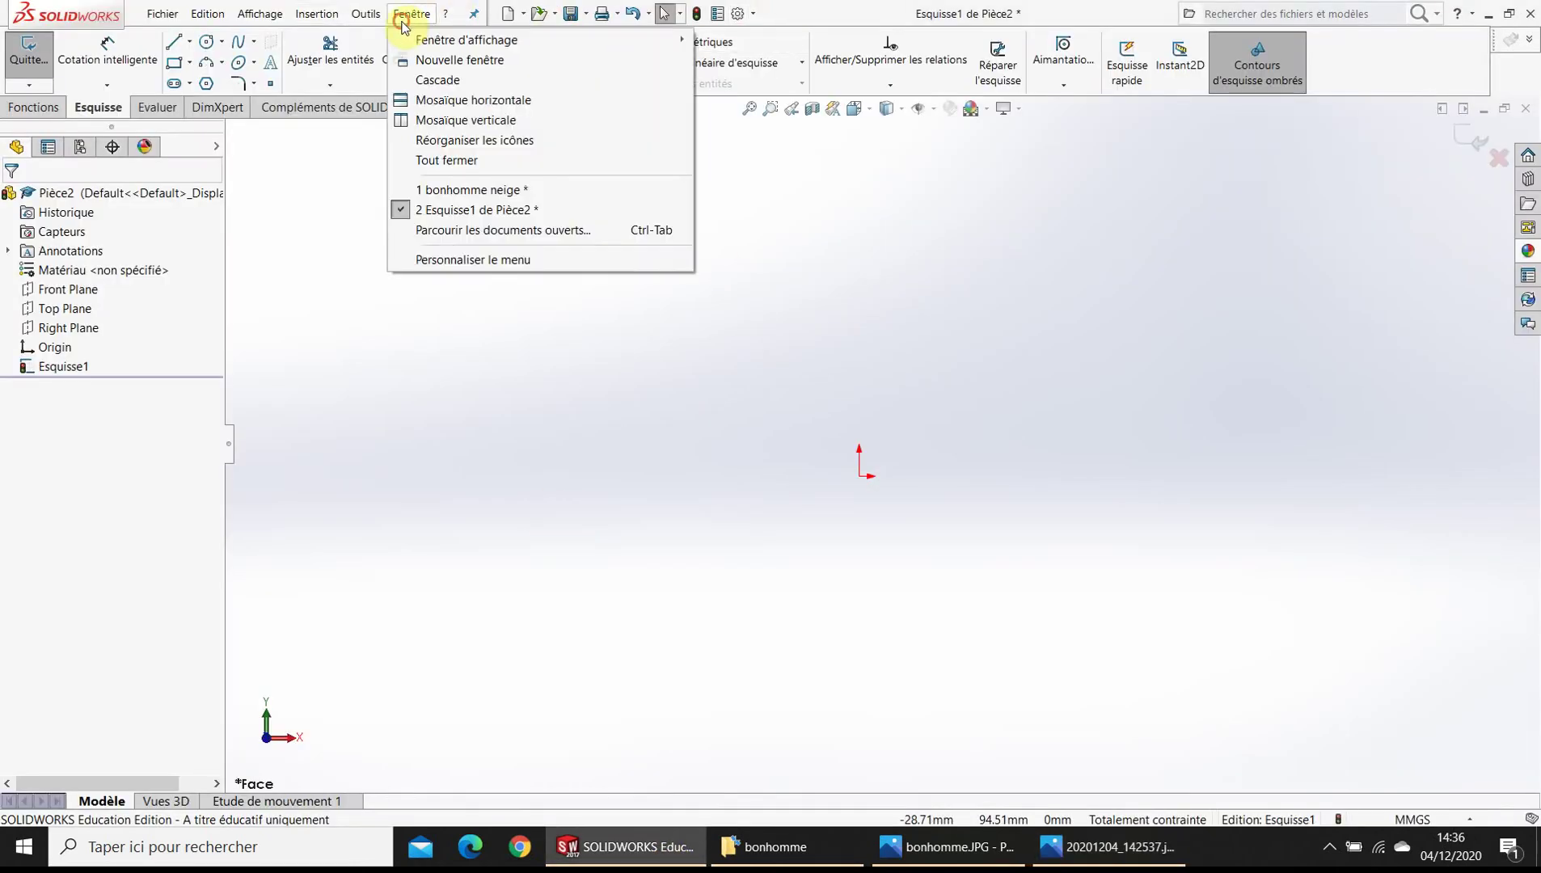
pyautogui.click(465, 193)
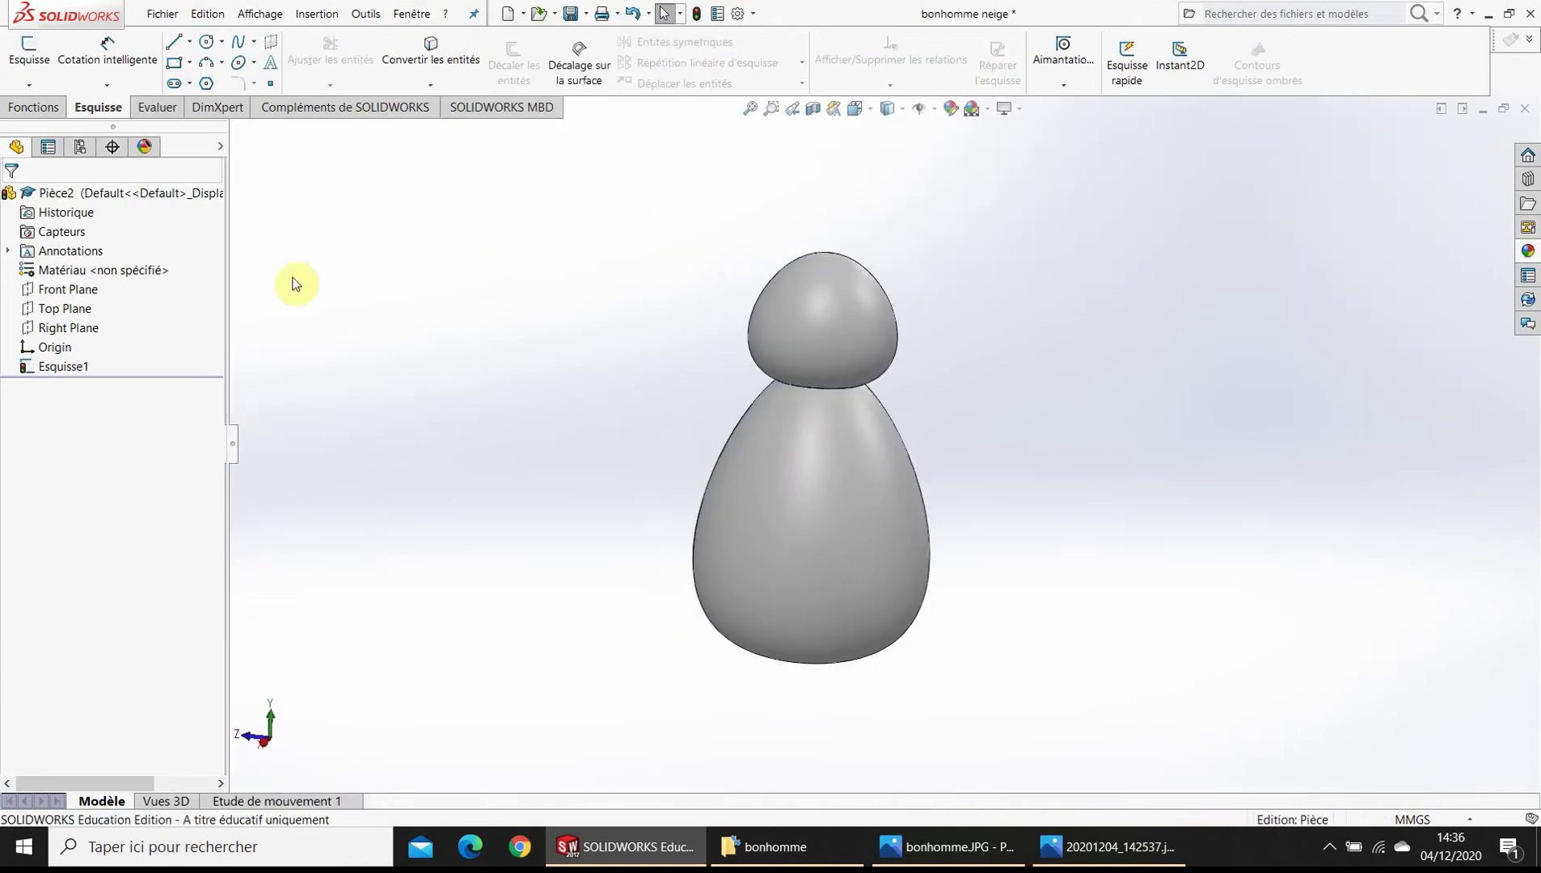
pyautogui.moveTo(163, 396); pyautogui.dragTo(165, 626)
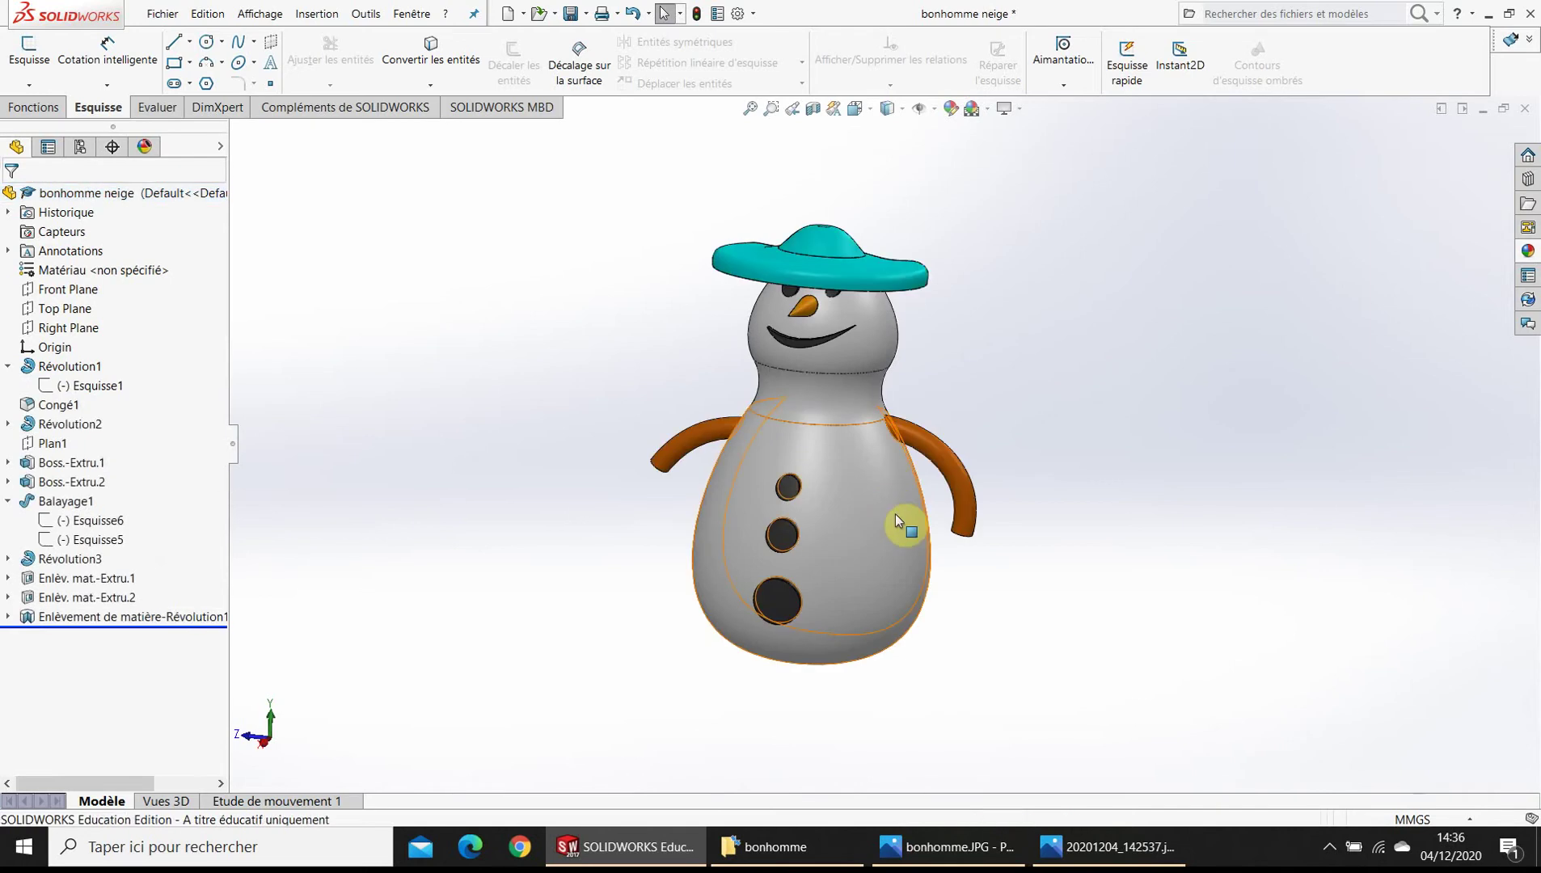
pyautogui.moveTo(1024, 444)
pyautogui.mouseDown(button='middle')
pyautogui.moveTo(980, 354)
pyautogui.moveTo(1050, 437)
pyautogui.moveTo(1001, 436)
pyautogui.moveTo(1018, 485)
pyautogui.moveTo(1011, 465)
pyautogui.mouseUp(button='middle')
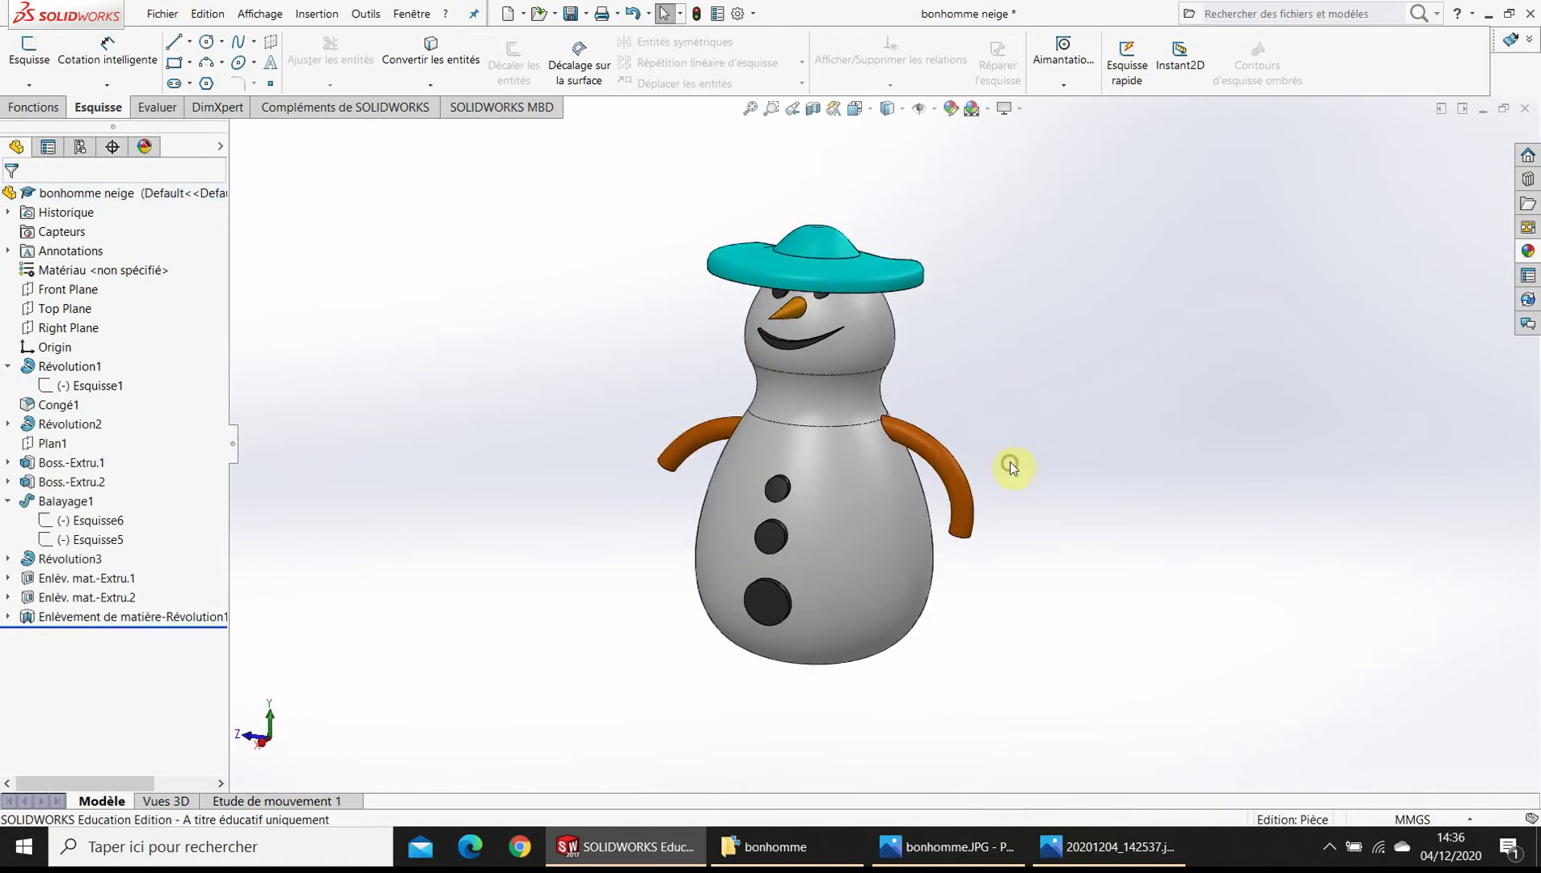
pyautogui.click(158, 14)
pyautogui.click(184, 38)
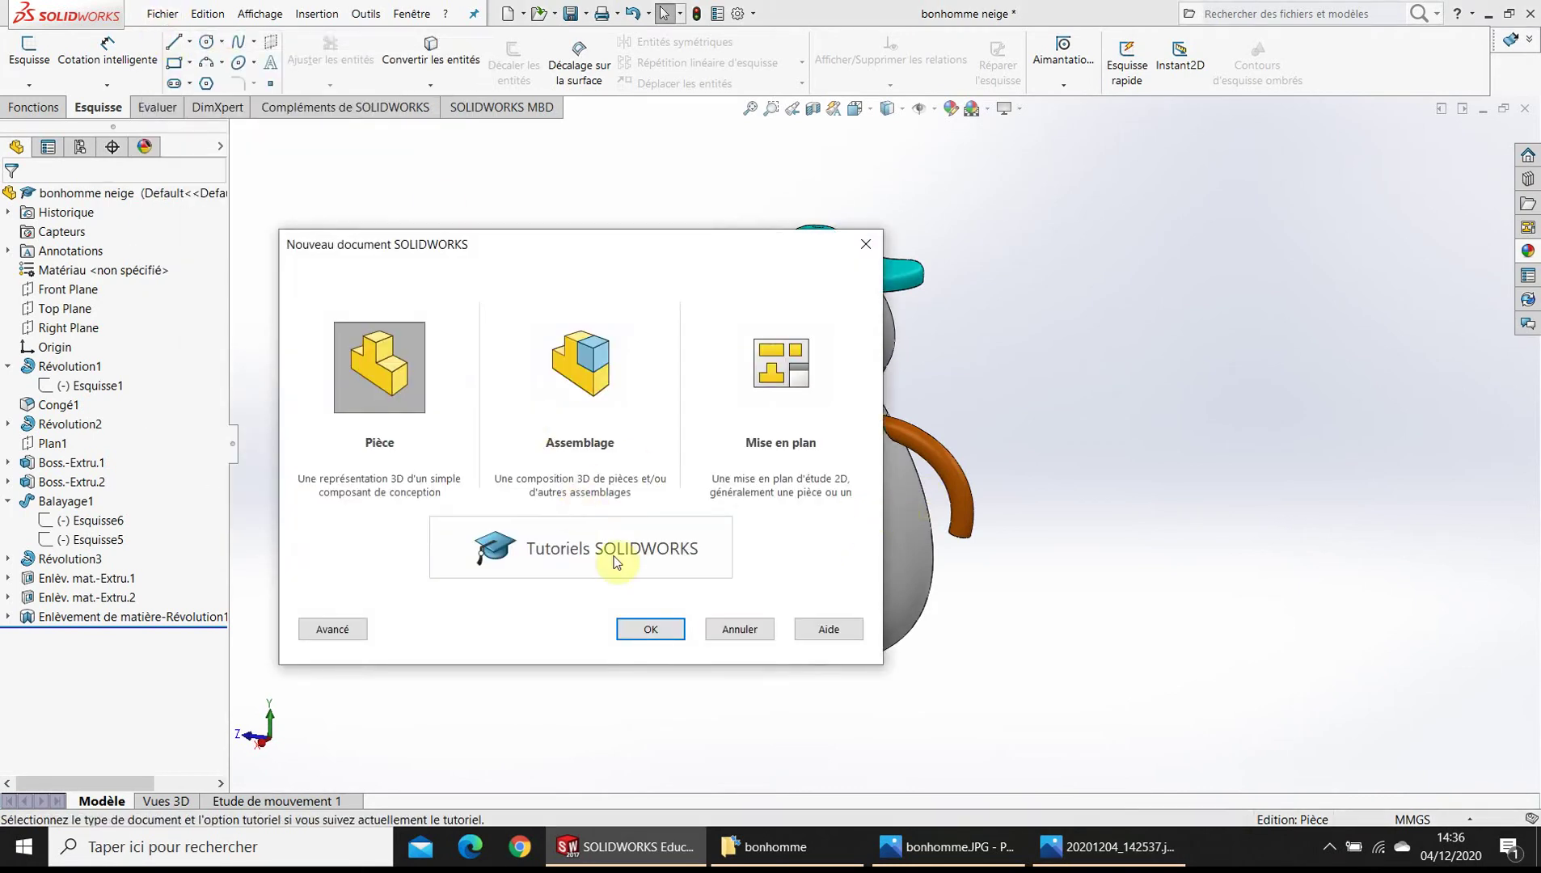
# - Create a new part and draw a vertical construction line up from the origin on the Front Plane
pyautogui.click(651, 627)
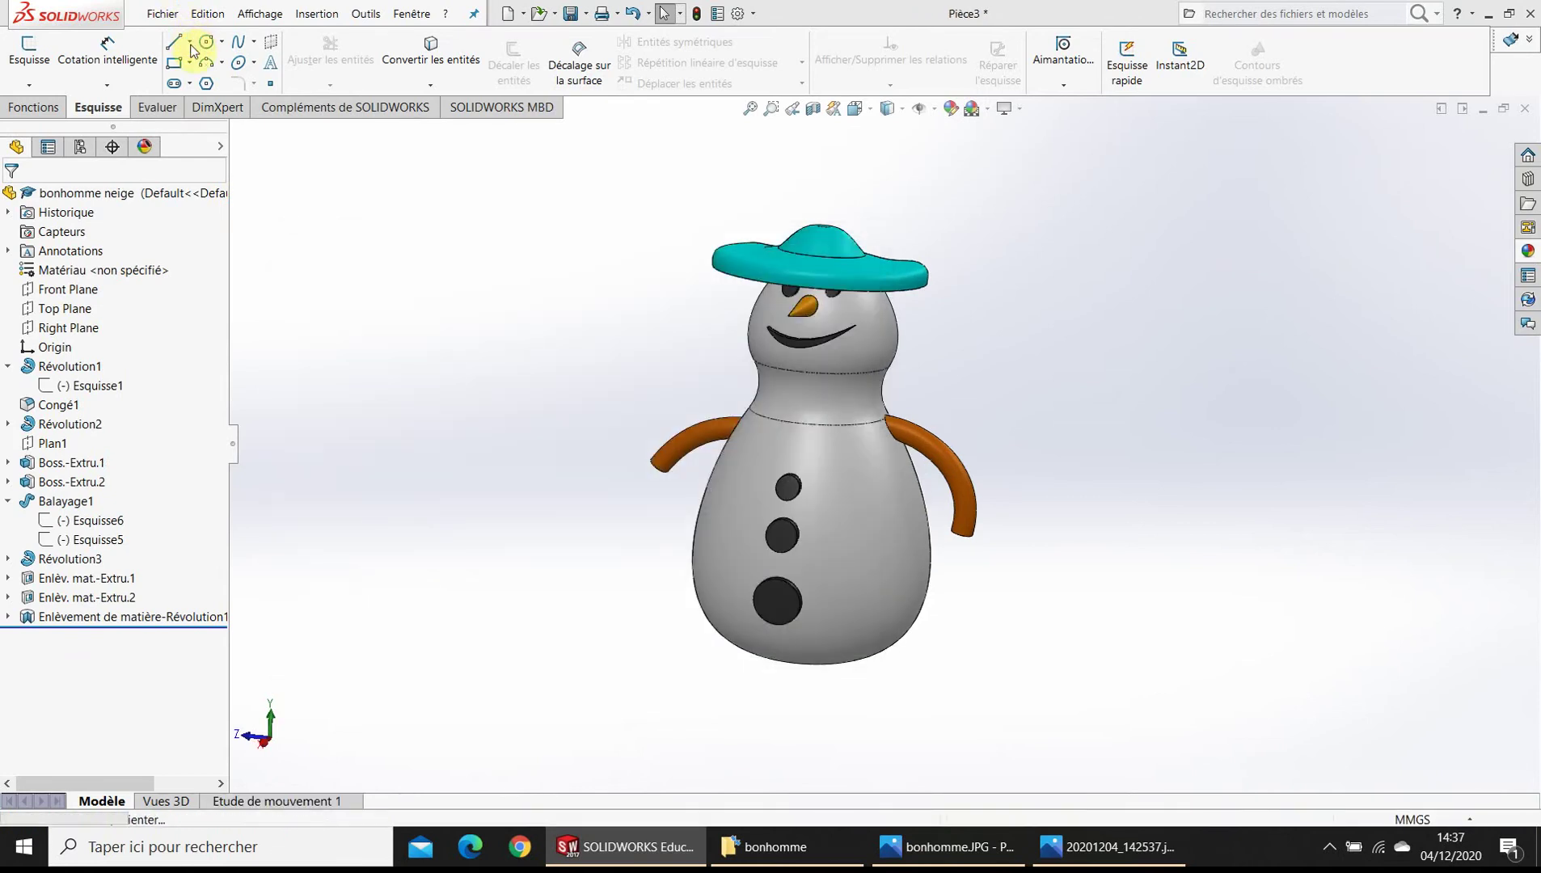
pyautogui.click(190, 42)
pyautogui.click(194, 84)
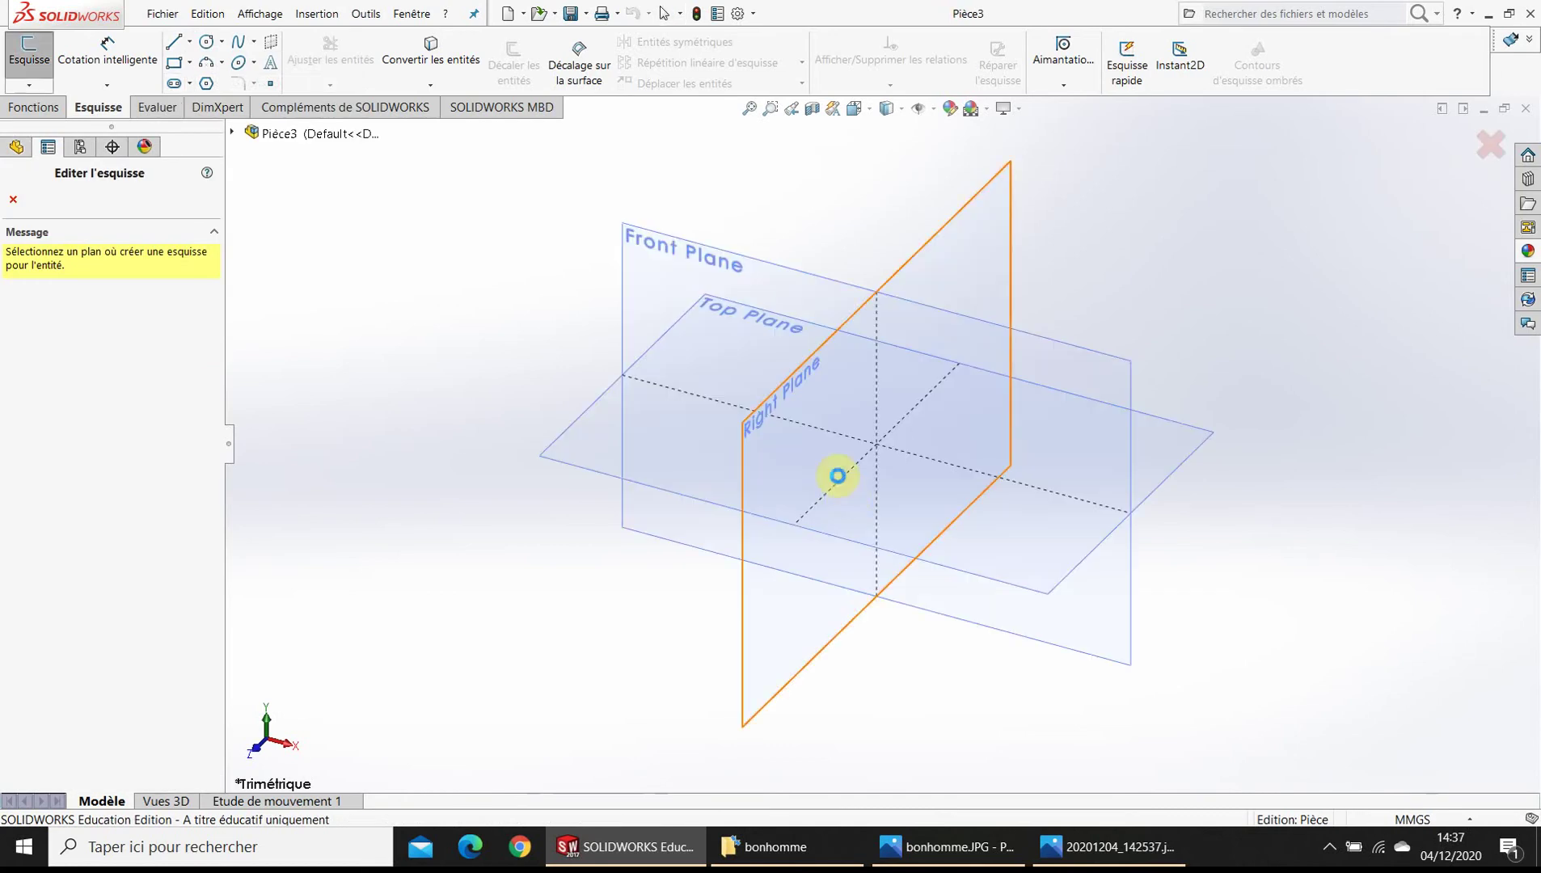
pyautogui.click(642, 238)
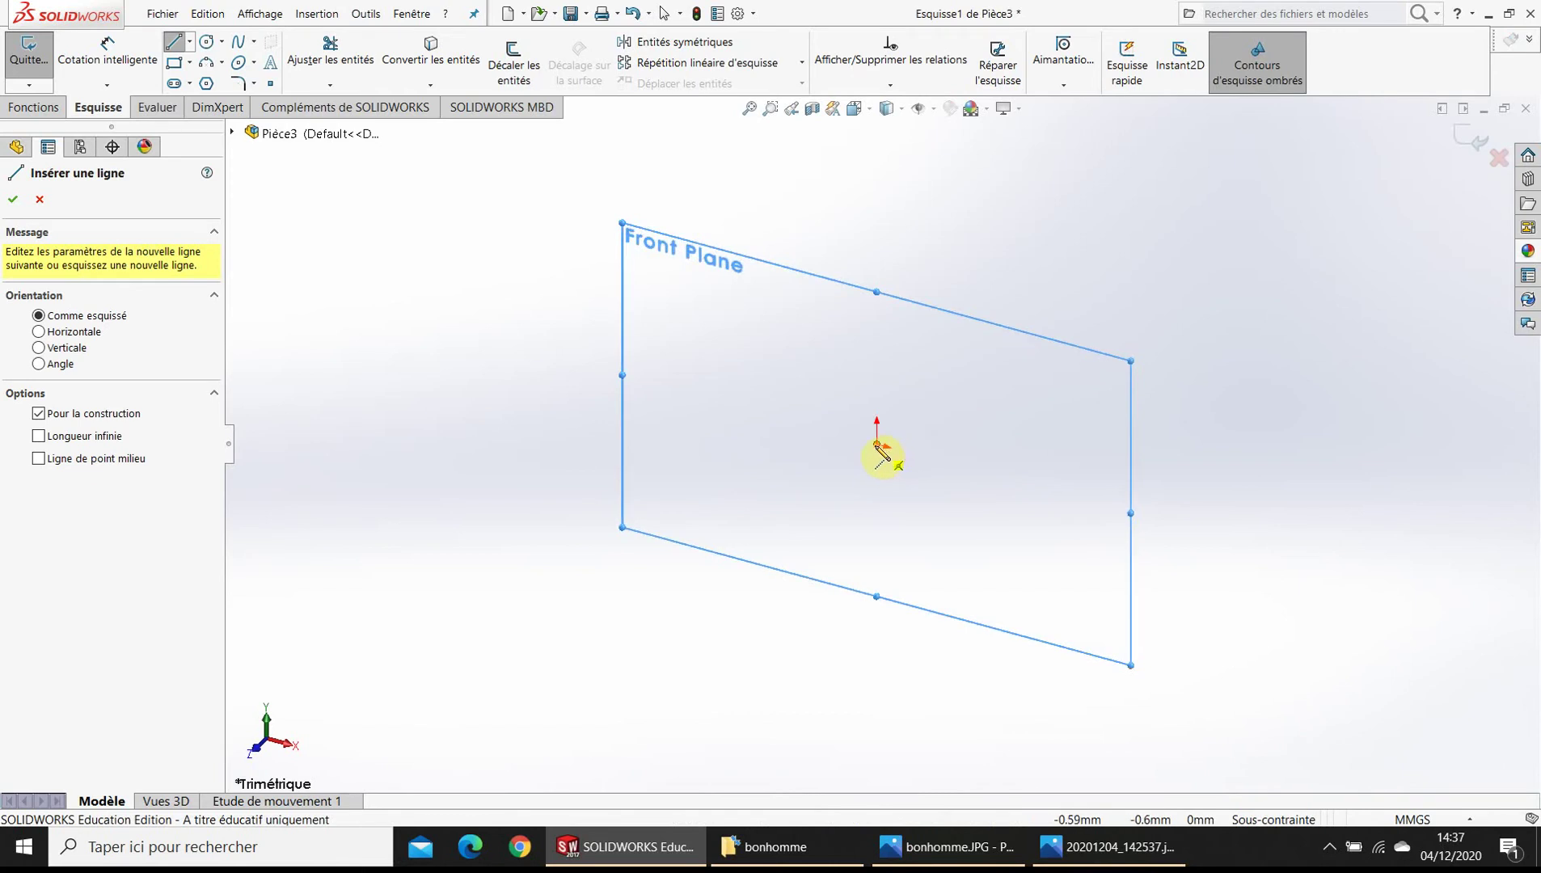
pyautogui.click(877, 443)
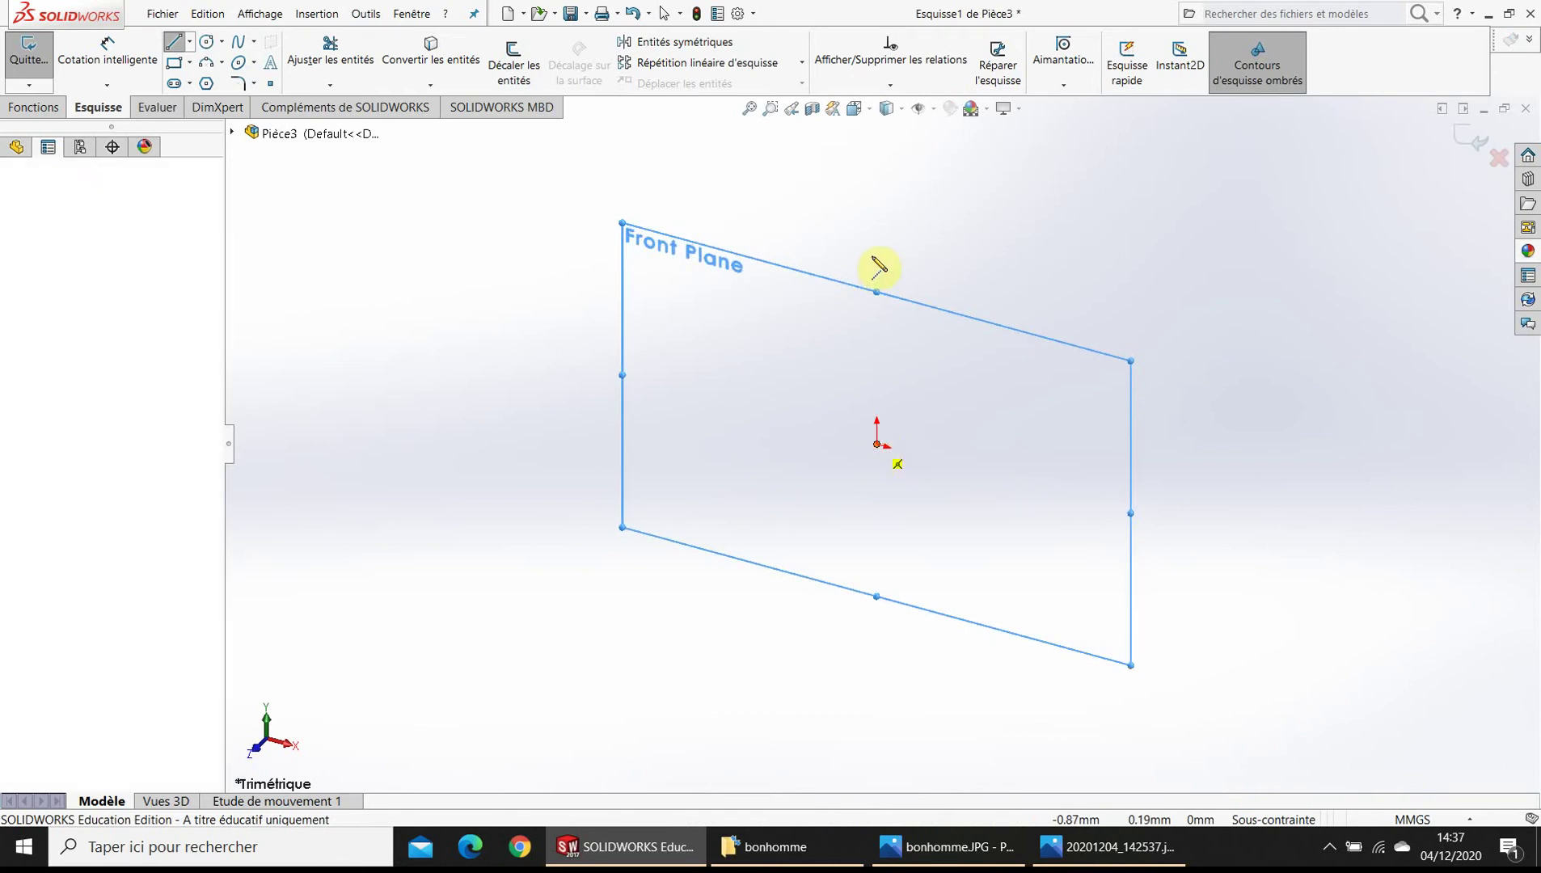
pyautogui.click(879, 207)
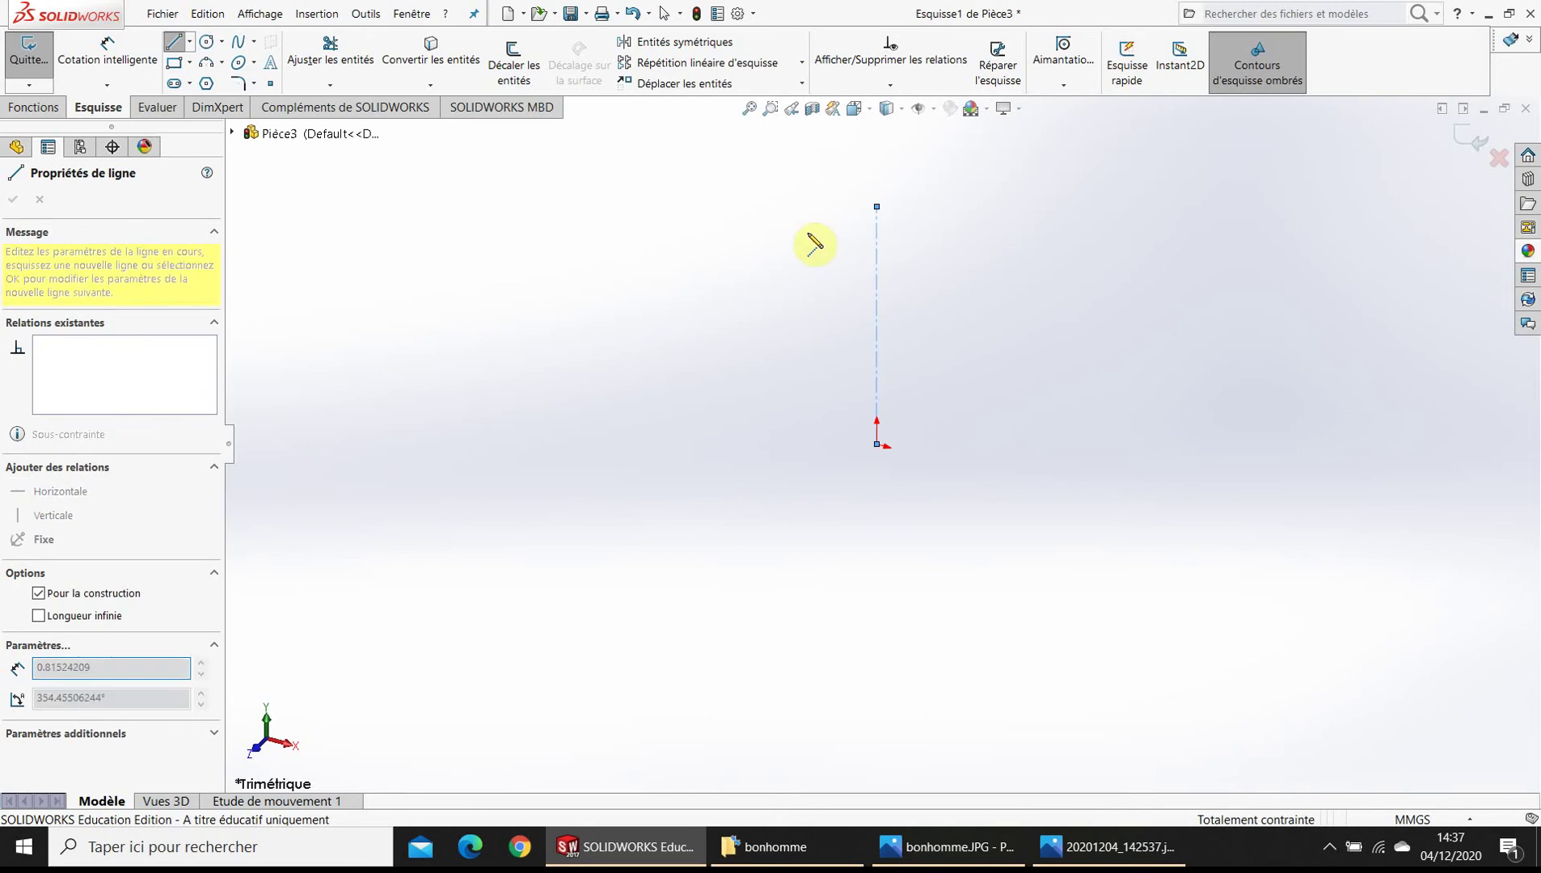
pyautogui.click(172, 43)
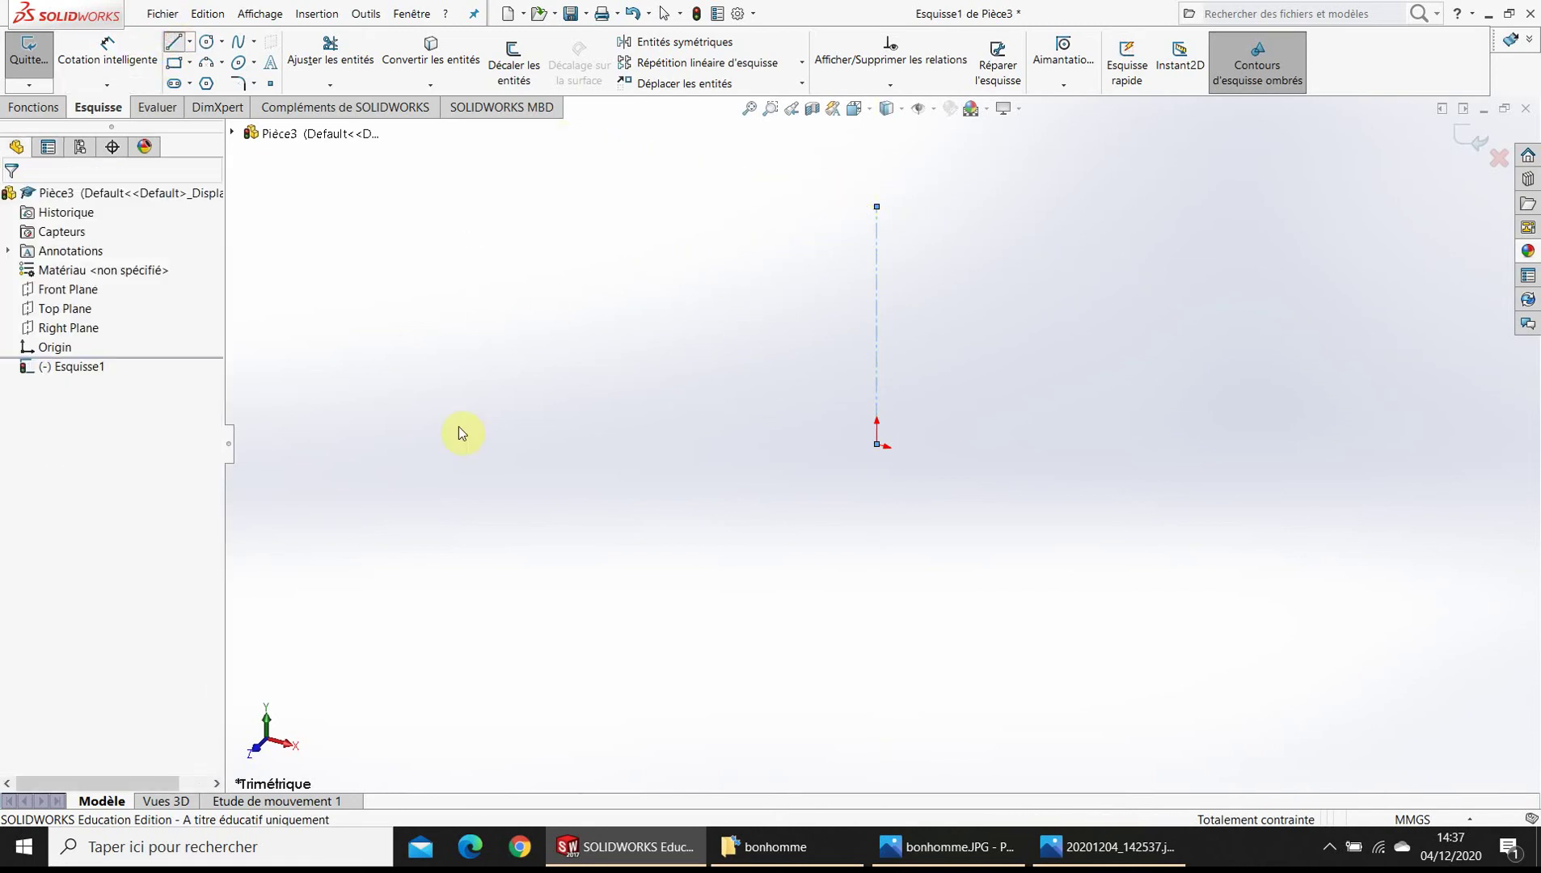
# - View the sketch Normal To and begin dimensioning its right vertical edge
pyautogui.press('space')
pyautogui.press('f')
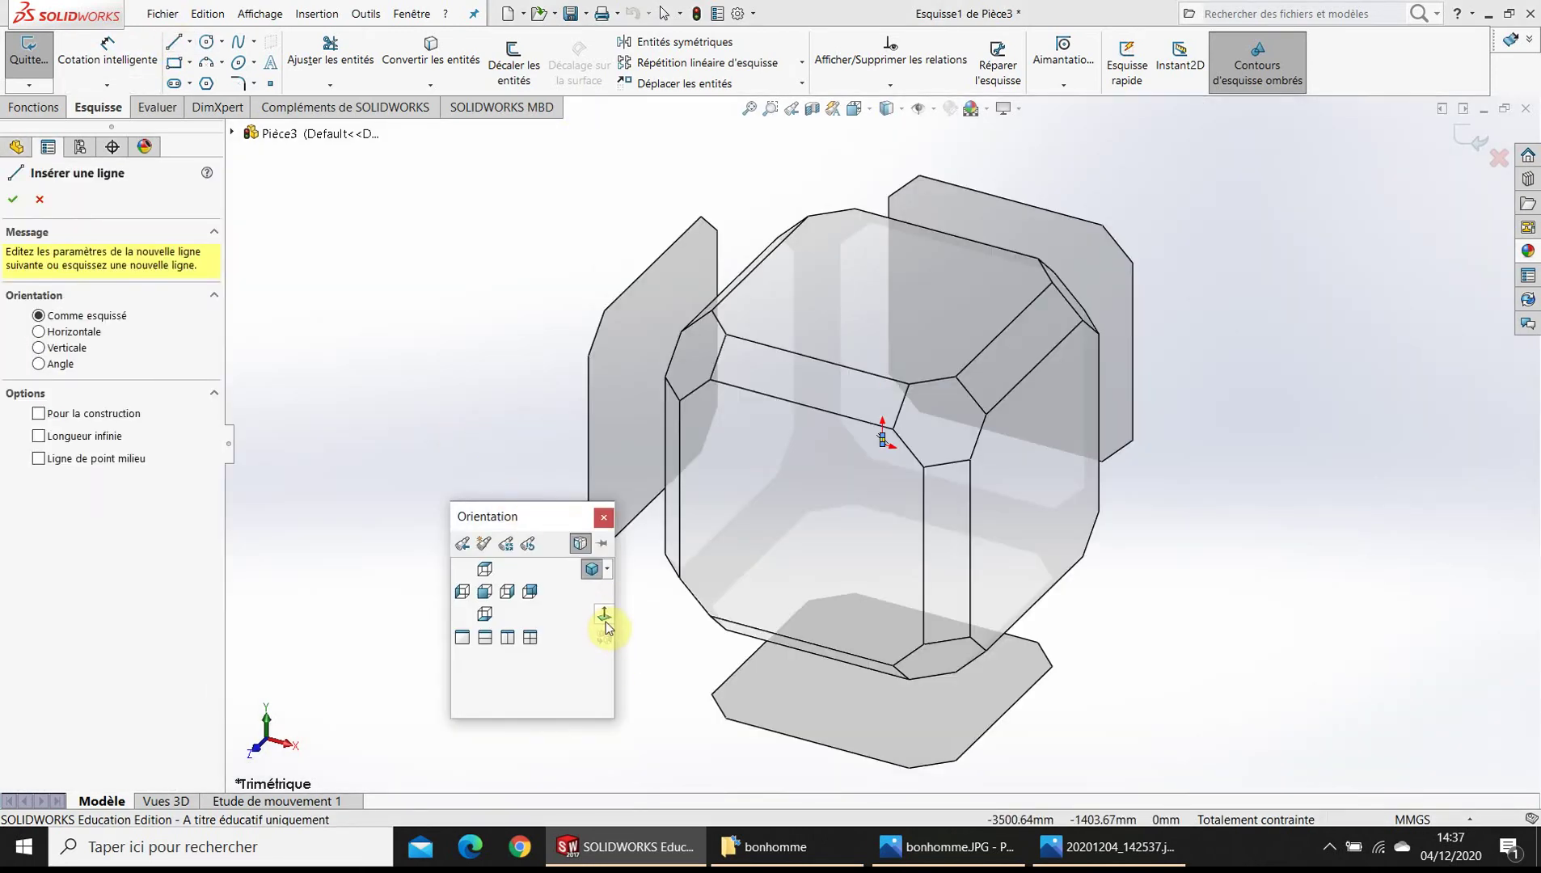
pyautogui.click(606, 624)
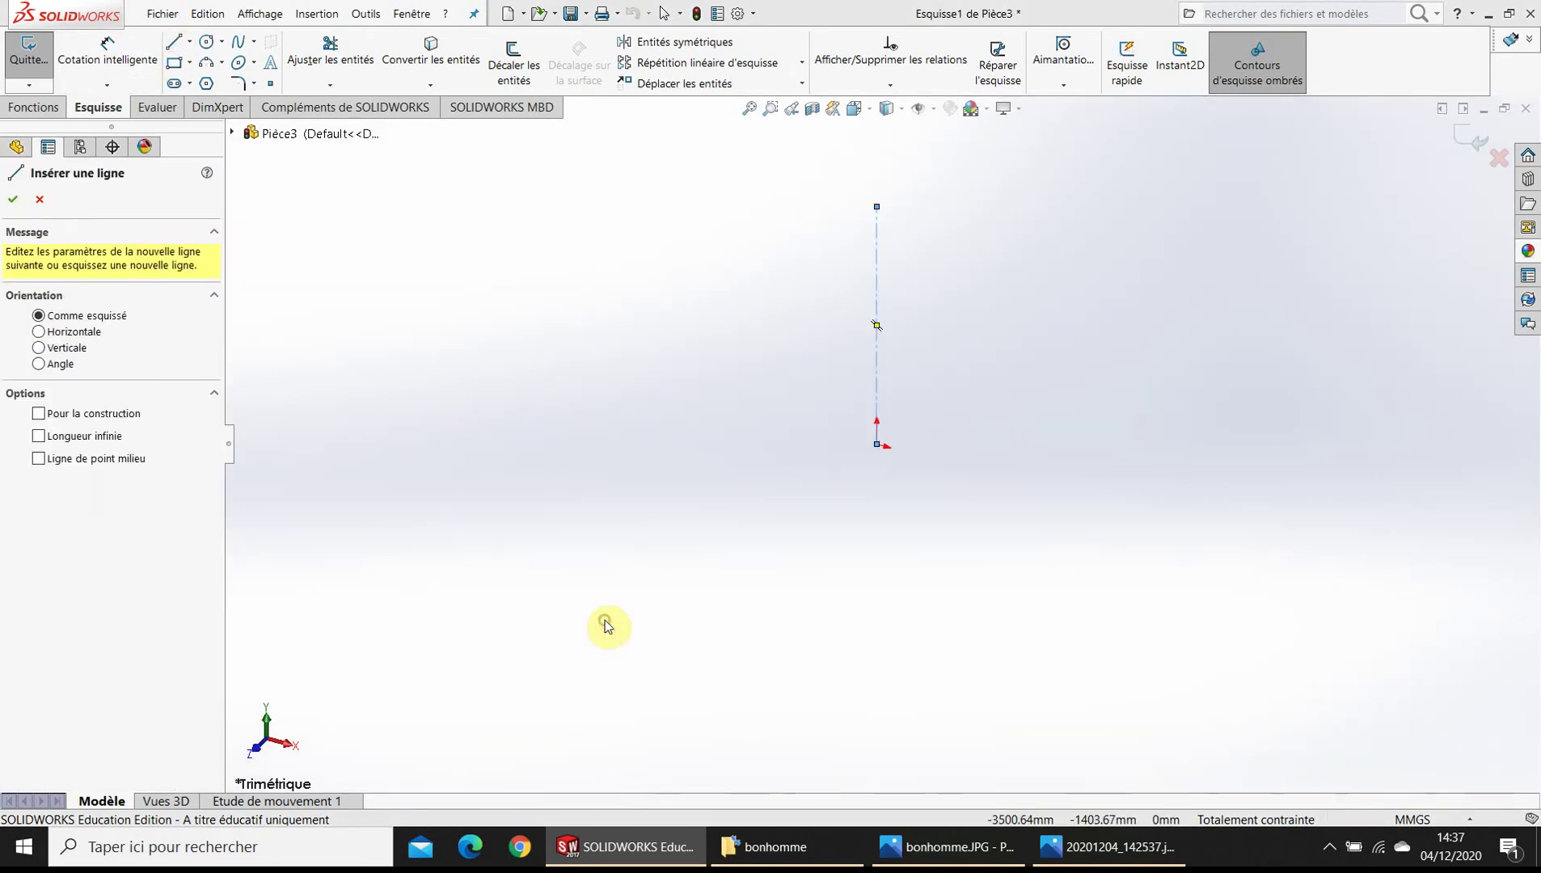
pyautogui.click(89, 36)
pyautogui.click(885, 328)
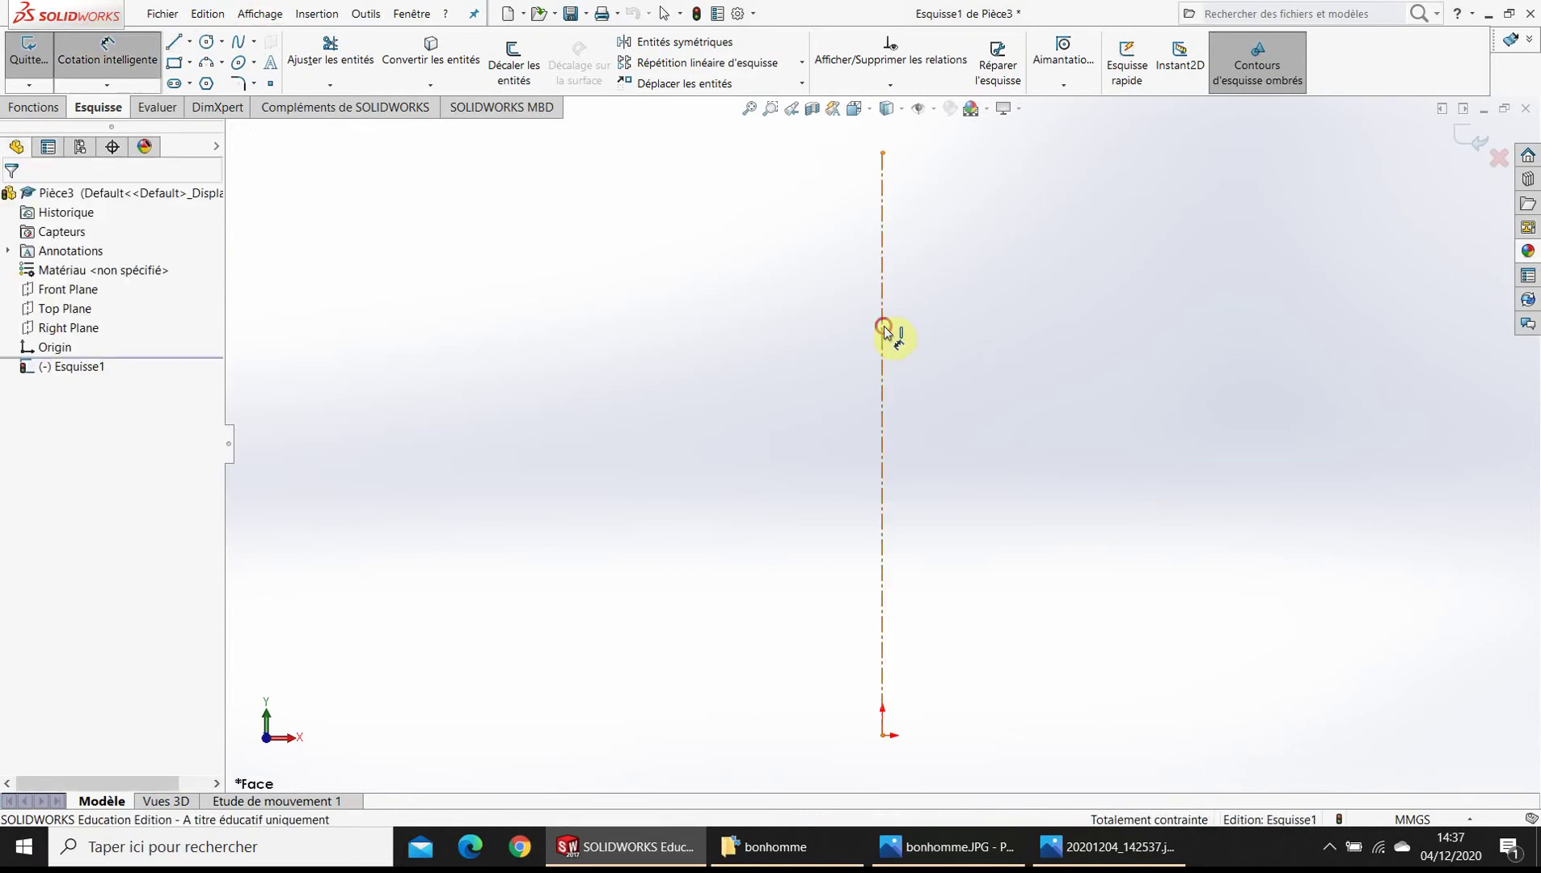
pyautogui.click(1081, 397)
# - Dimension the right vertical line to 60 mm
pyautogui.click(1082, 396)
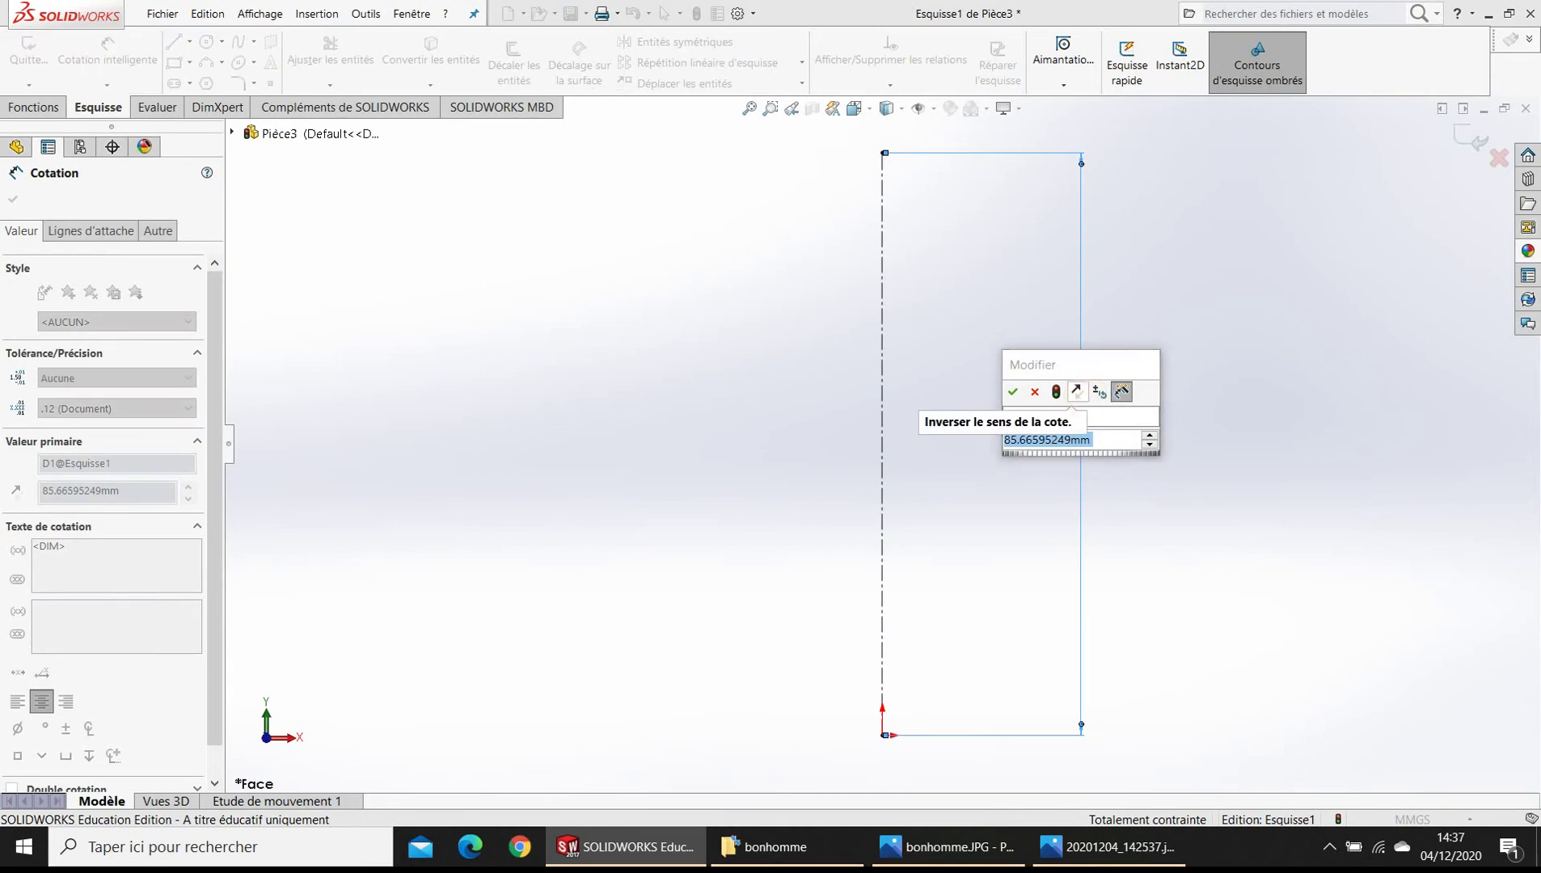
pyautogui.write('60')
pyautogui.press('Return')
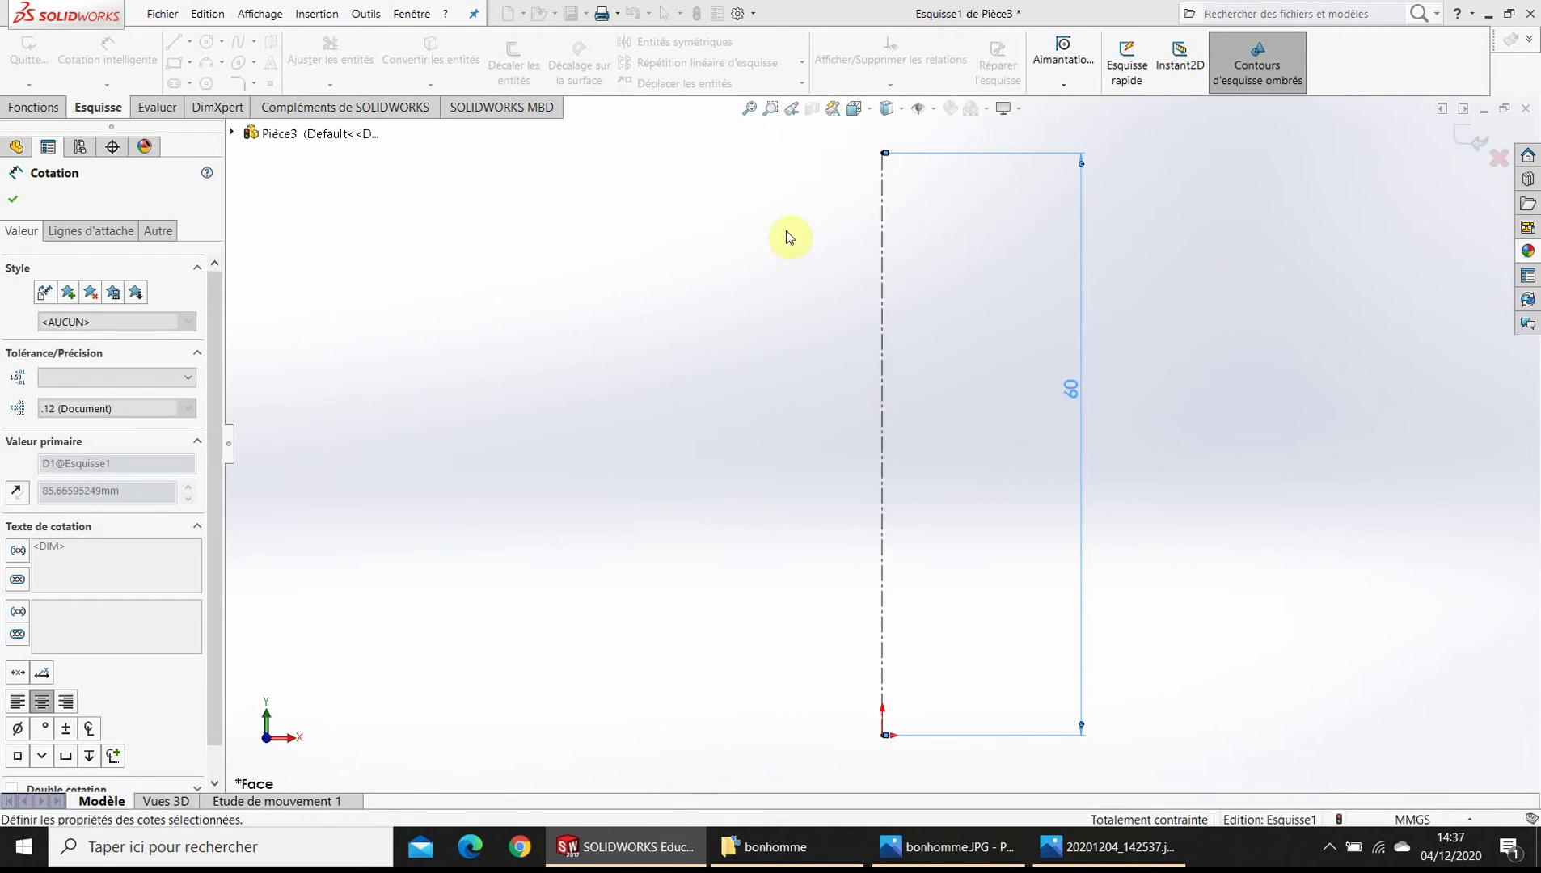
pyautogui.click(11, 197)
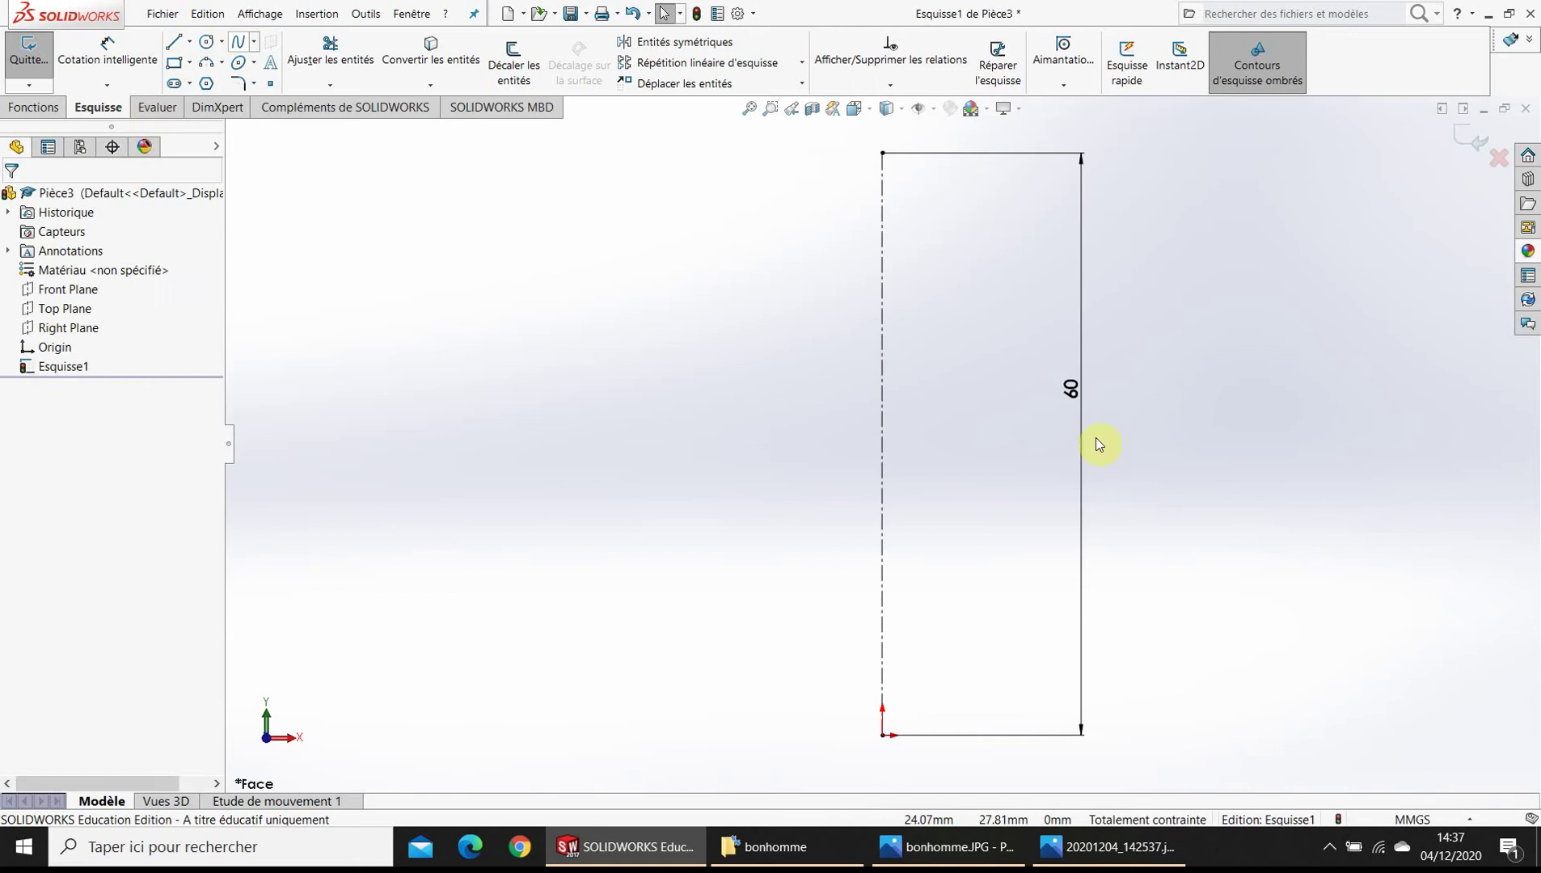
pyautogui.click(240, 41)
# - Draw a spline from the origin bulging out to the left and curving up for the body
pyautogui.click(883, 736)
pyautogui.click(755, 705)
pyautogui.click(668, 501)
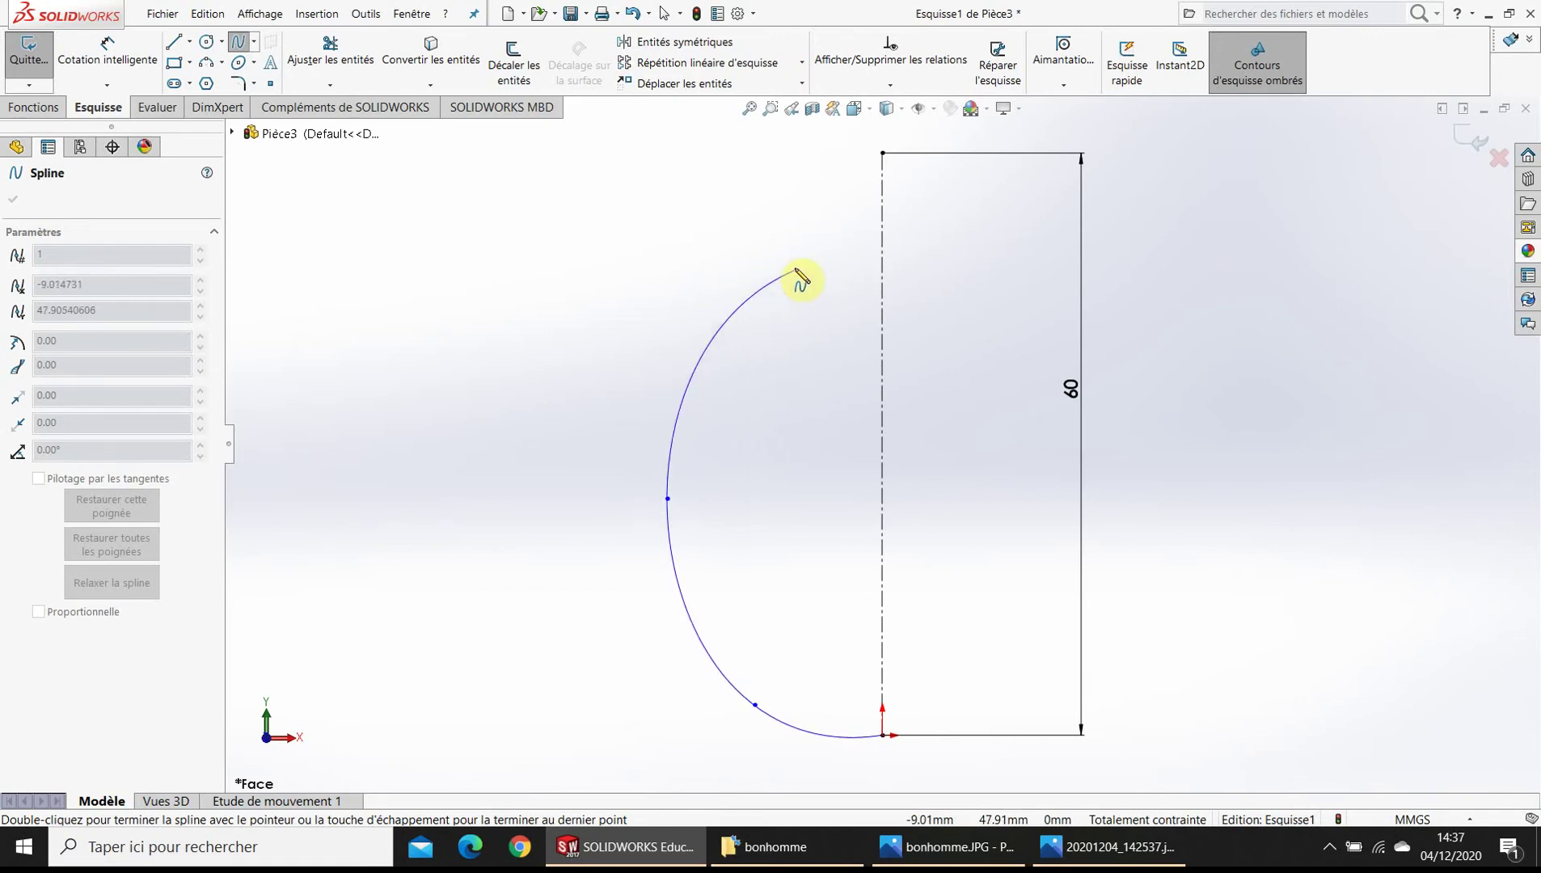
pyautogui.click(758, 282)
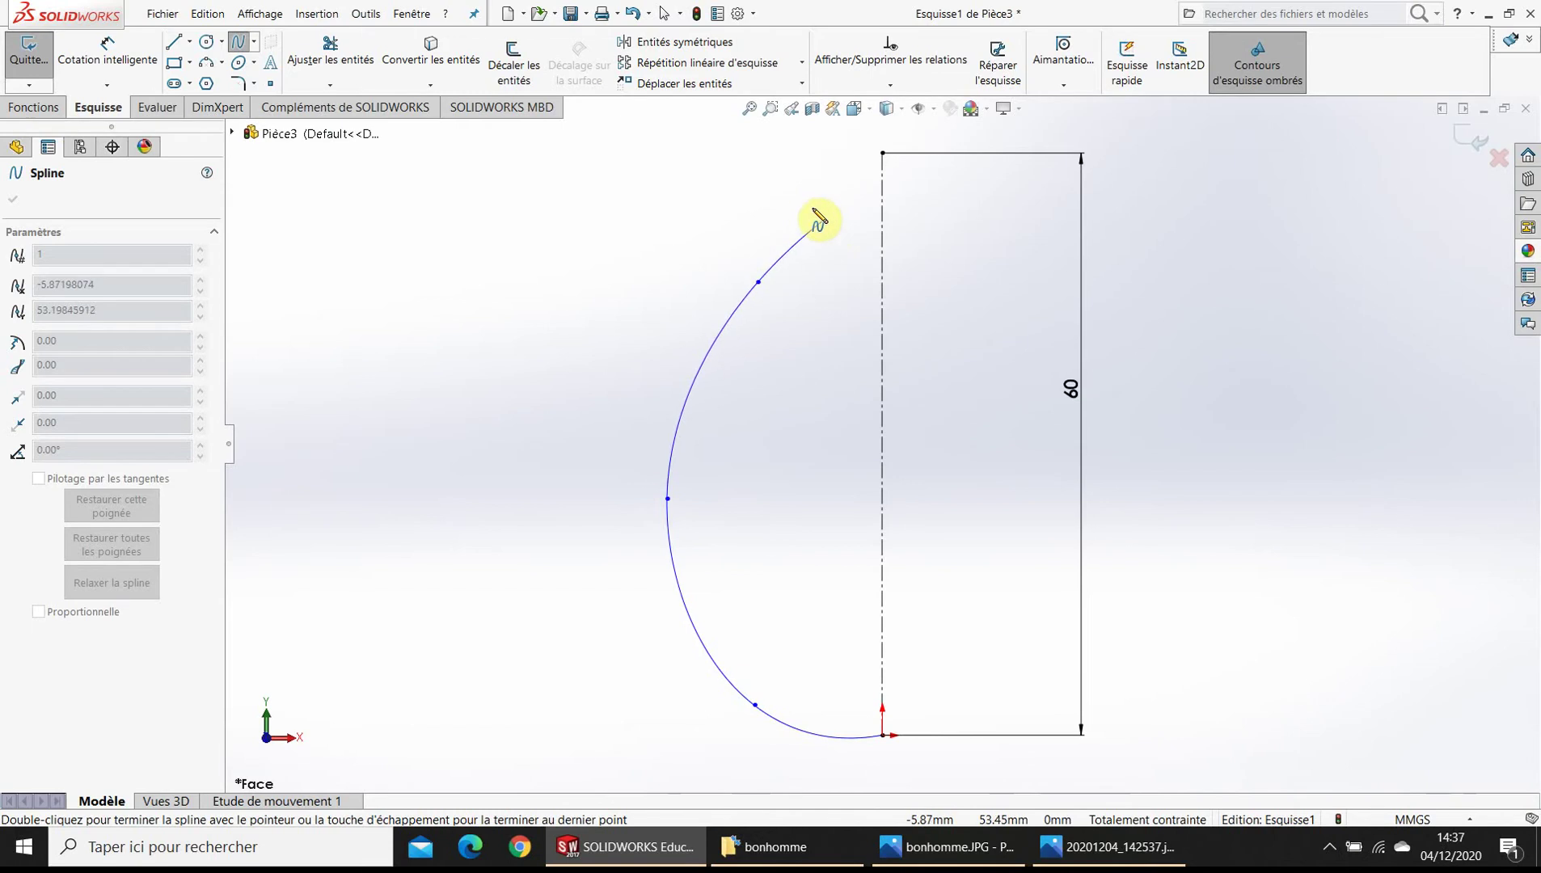
pyautogui.press('f')
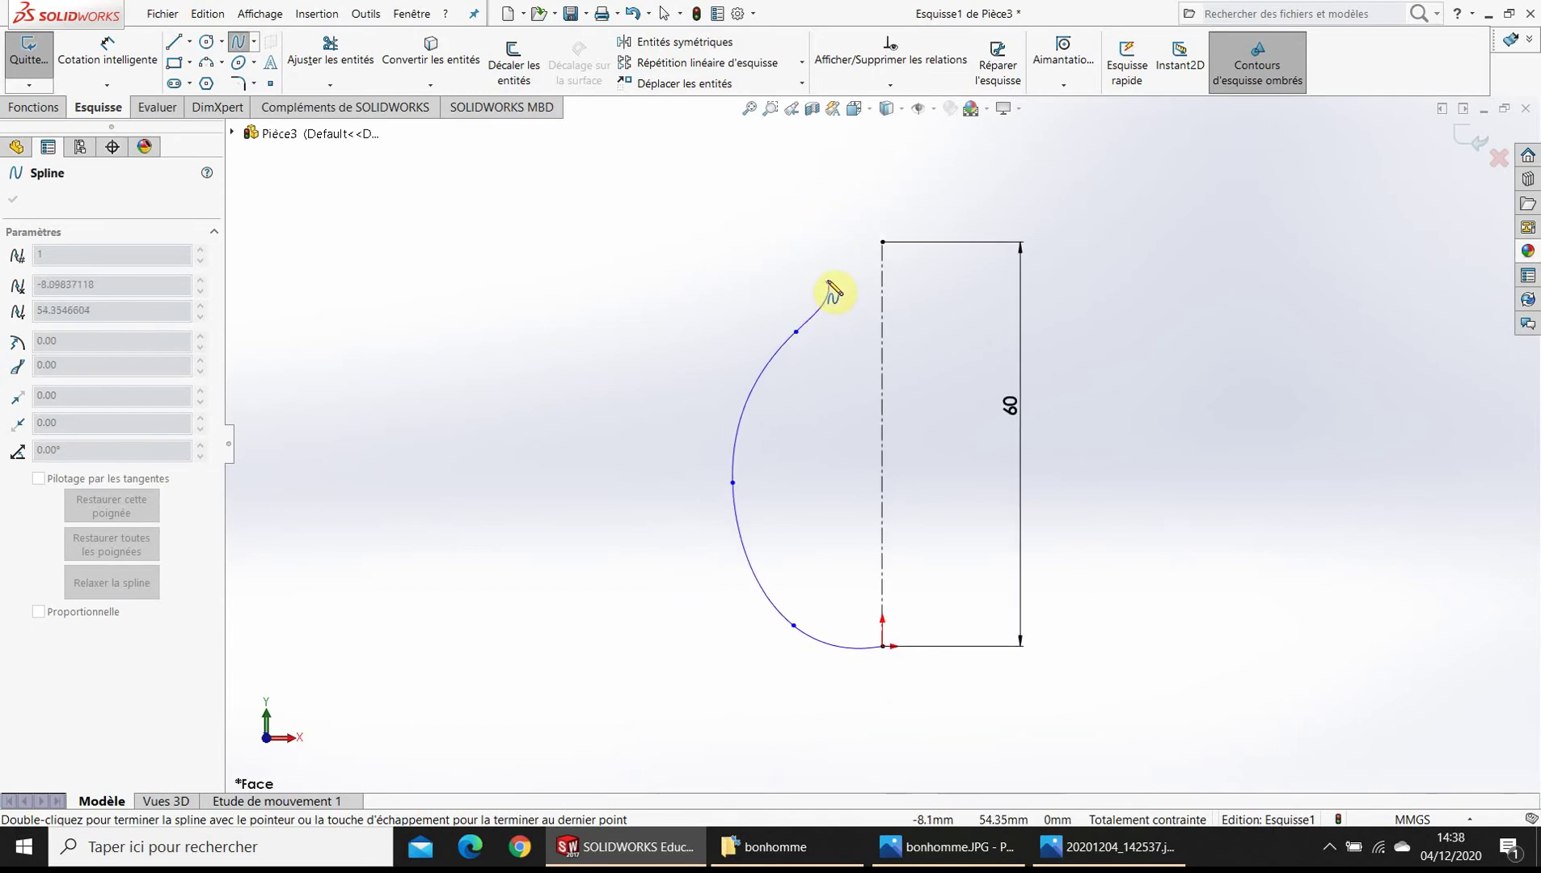
pyautogui.doubleClick(829, 283)
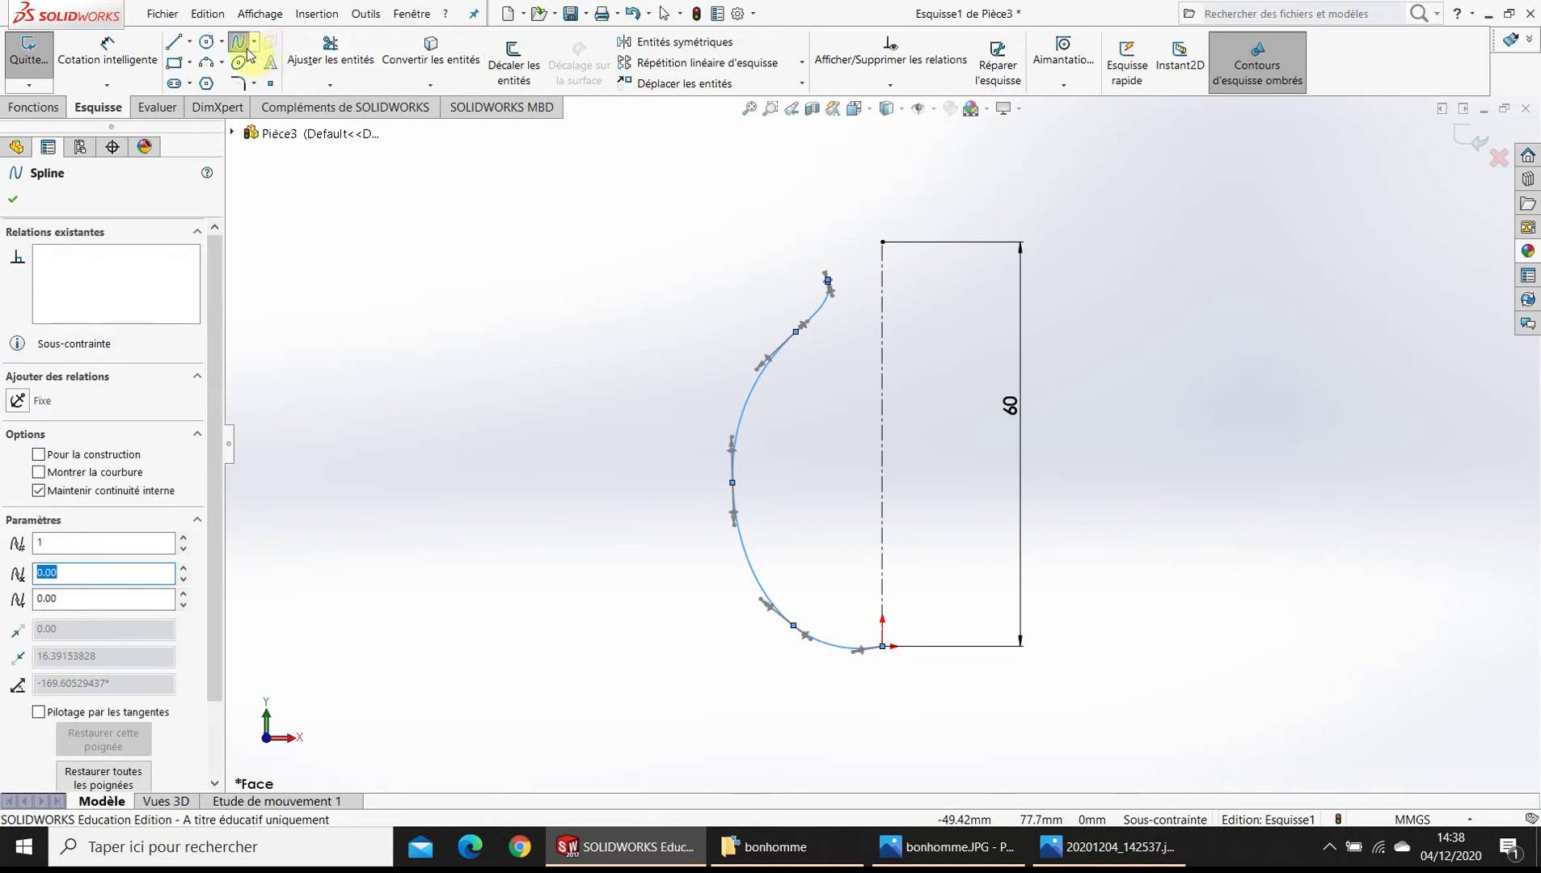
pyautogui.press('Escape')
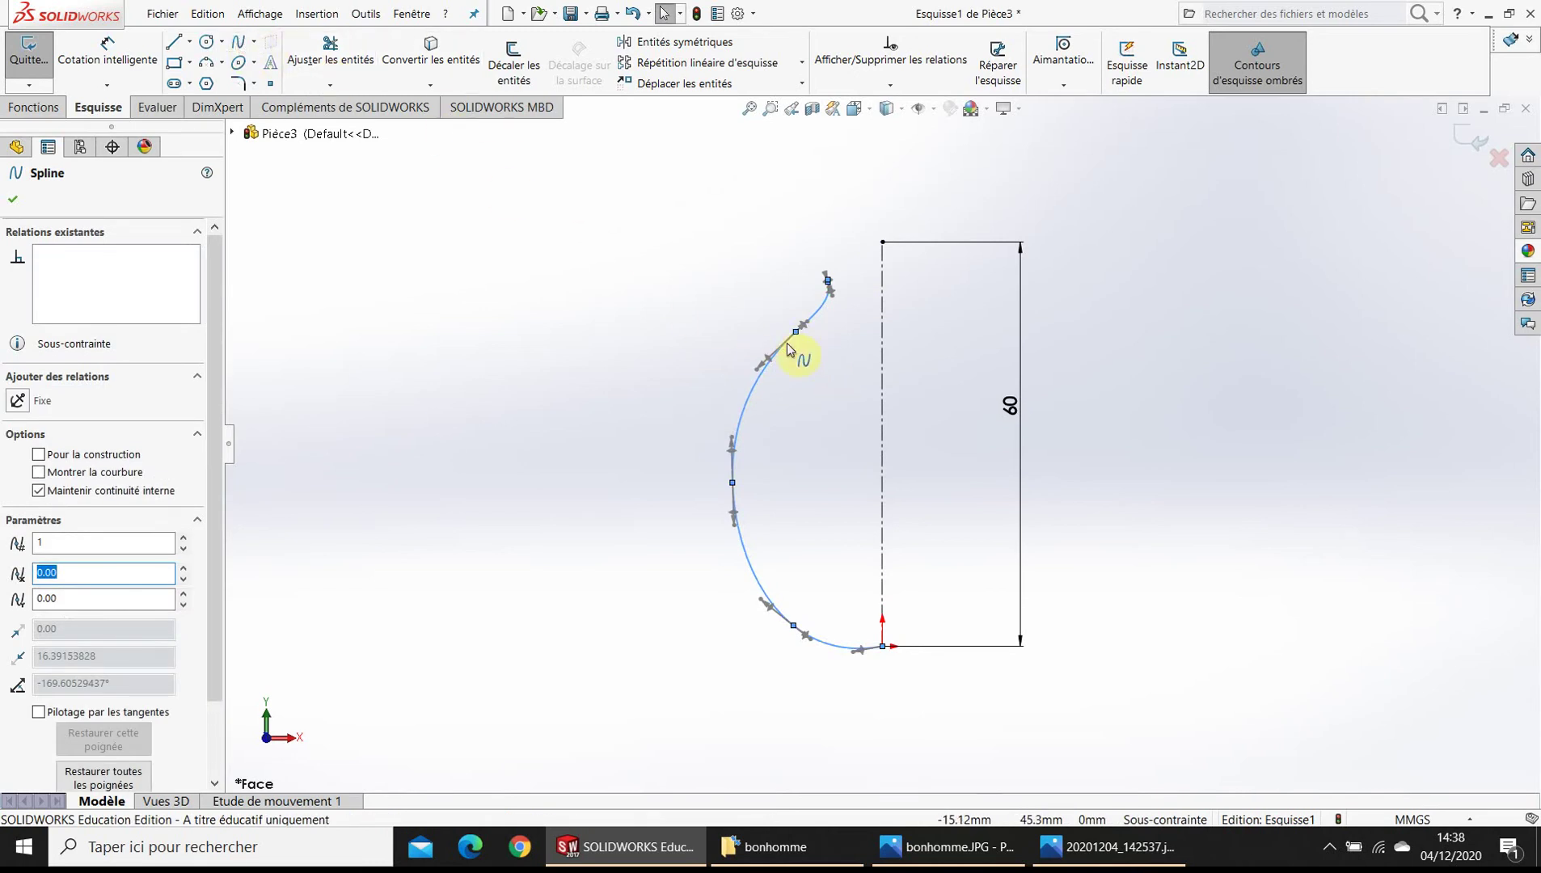
# - Reshape the spline and drag its top endpoint up to Y = 60
pyautogui.moveTo(796, 332); pyautogui.dragTo(772, 348)
pyautogui.moveTo(829, 283)
pyautogui.mouseDown()
pyautogui.moveTo(843, 269)
pyautogui.moveTo(801, 283)
pyautogui.moveTo(782, 346)
pyautogui.moveTo(784, 321)
pyautogui.mouseUp()
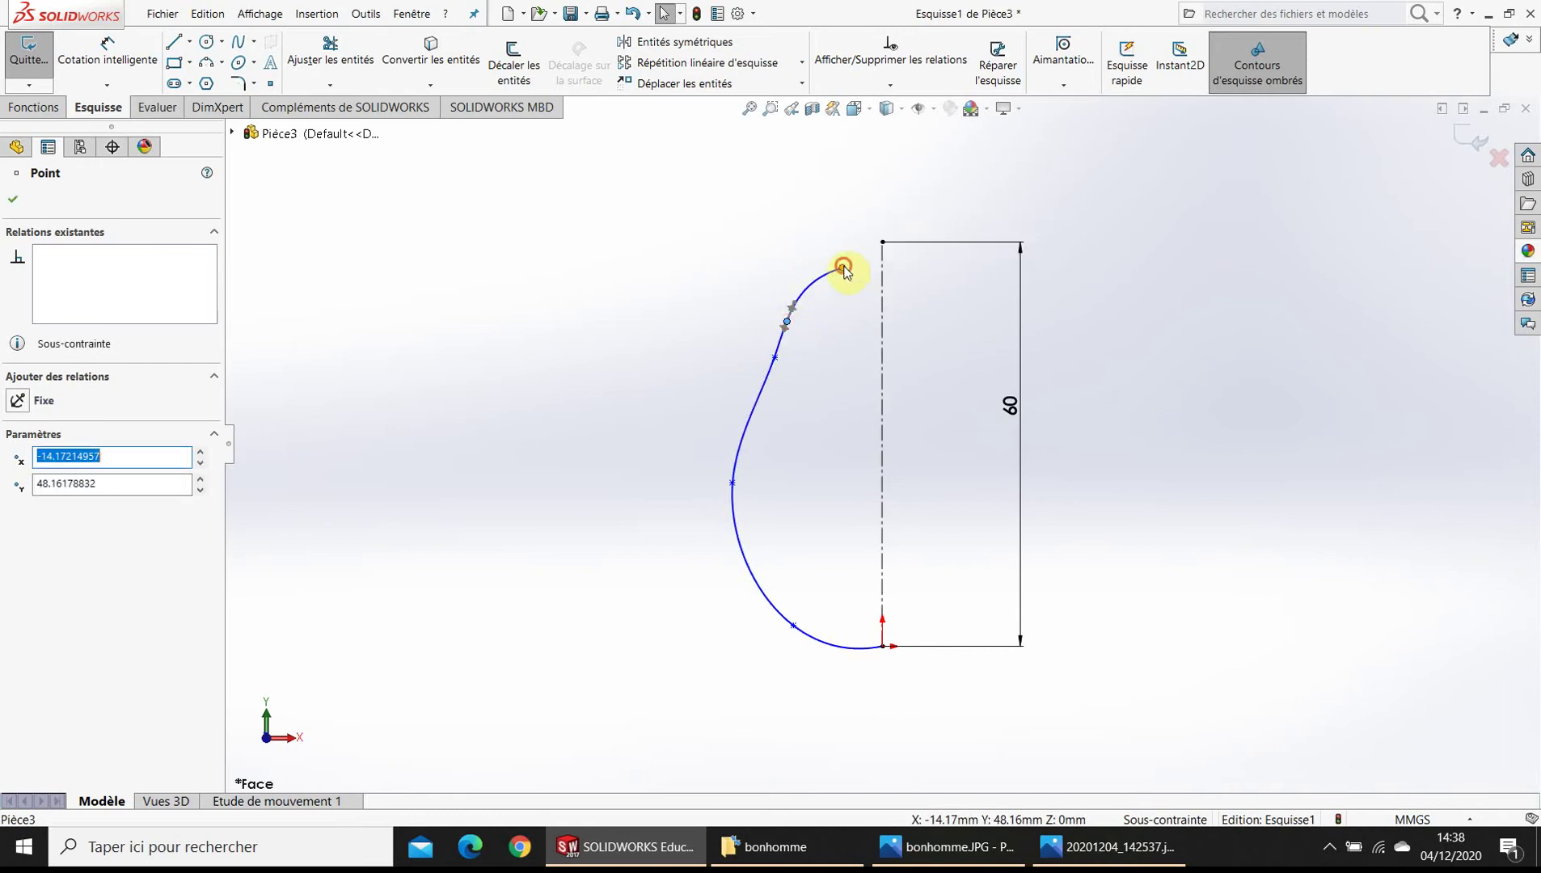
pyautogui.moveTo(843, 266); pyautogui.dragTo(838, 253)
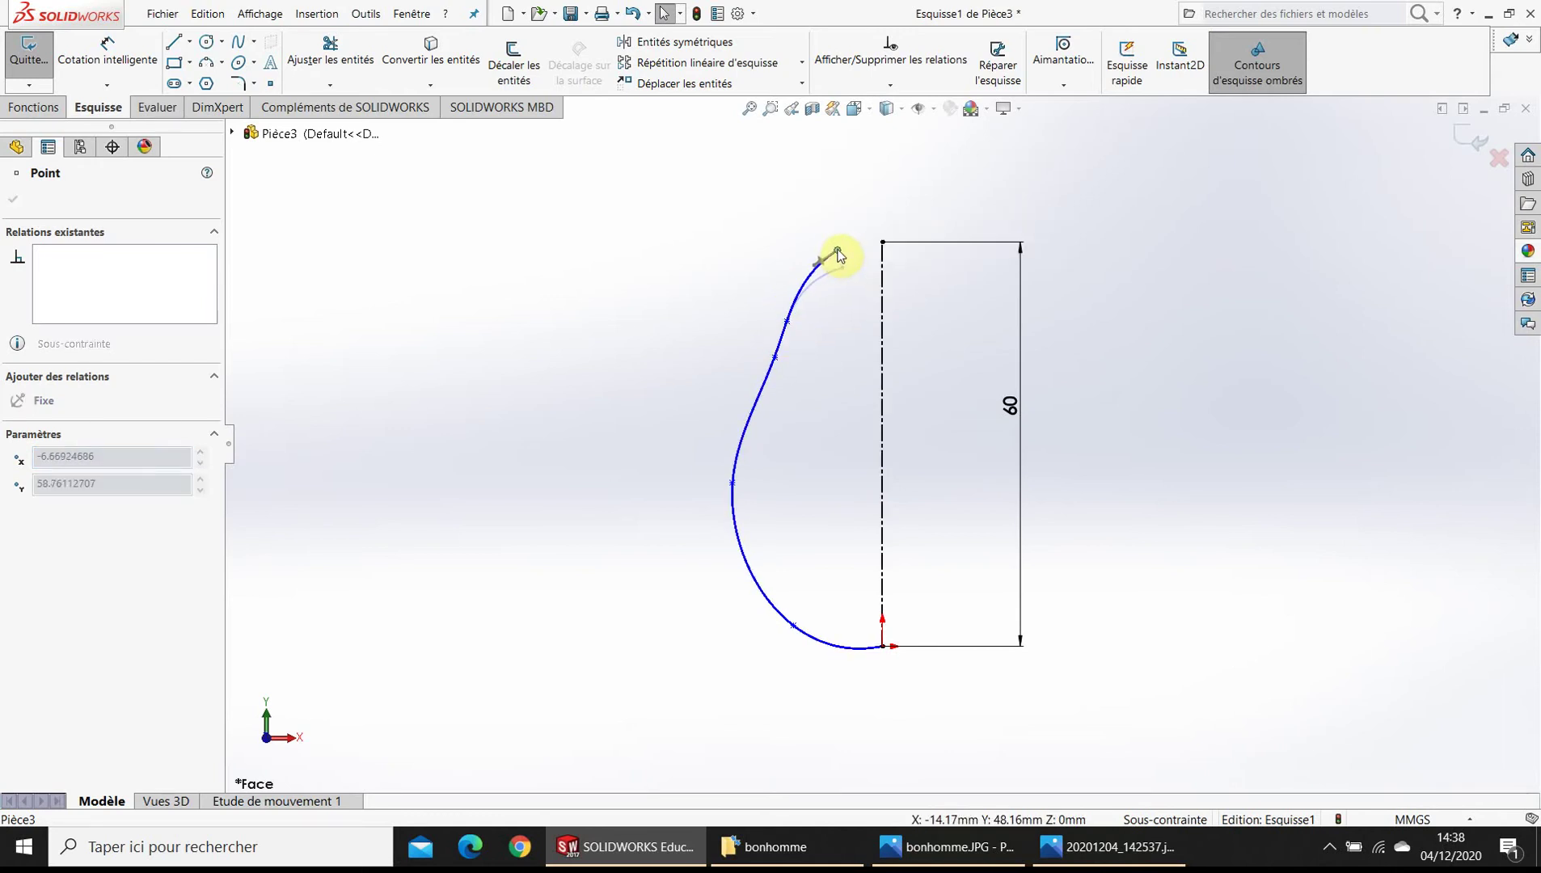
pyautogui.moveTo(841, 250); pyautogui.dragTo(839, 243)
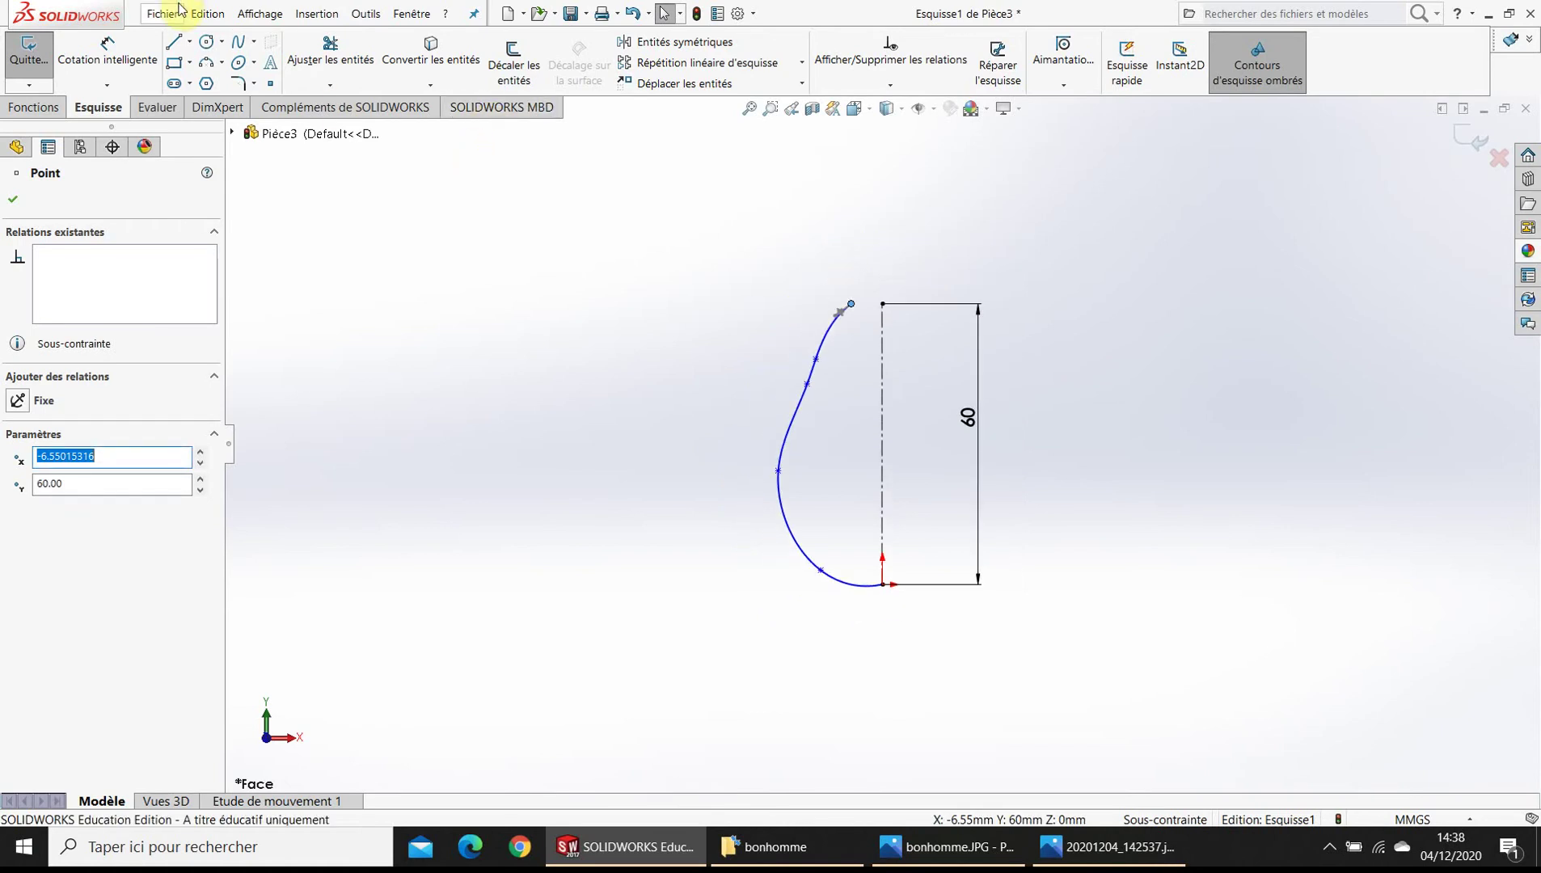
# - Draw a head spline from the body's top endpoint up to the centre axis
pyautogui.click(245, 46)
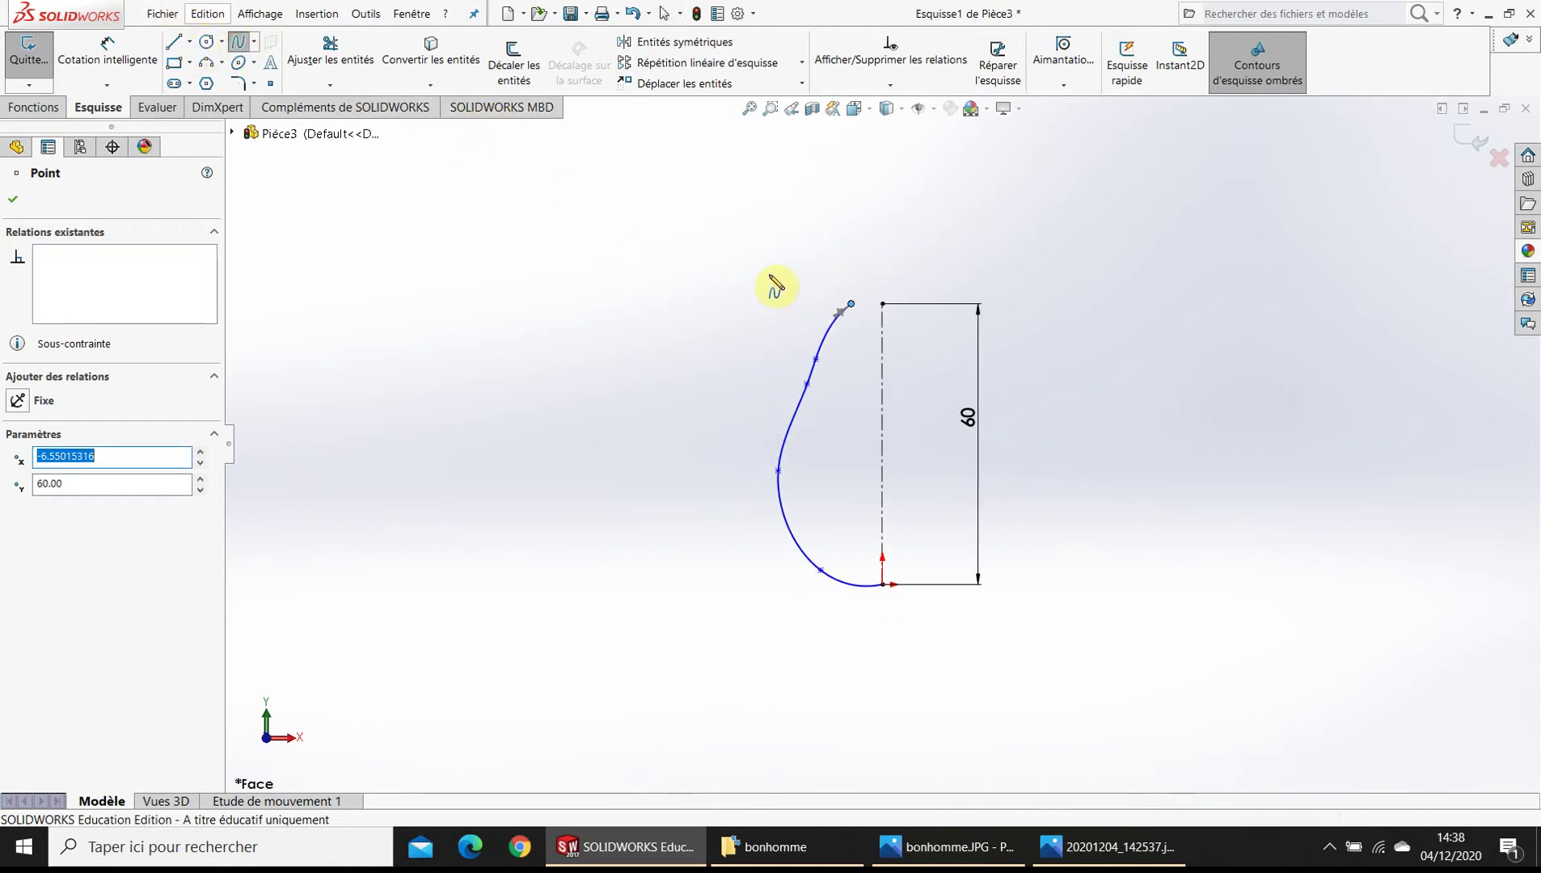
pyautogui.click(849, 305)
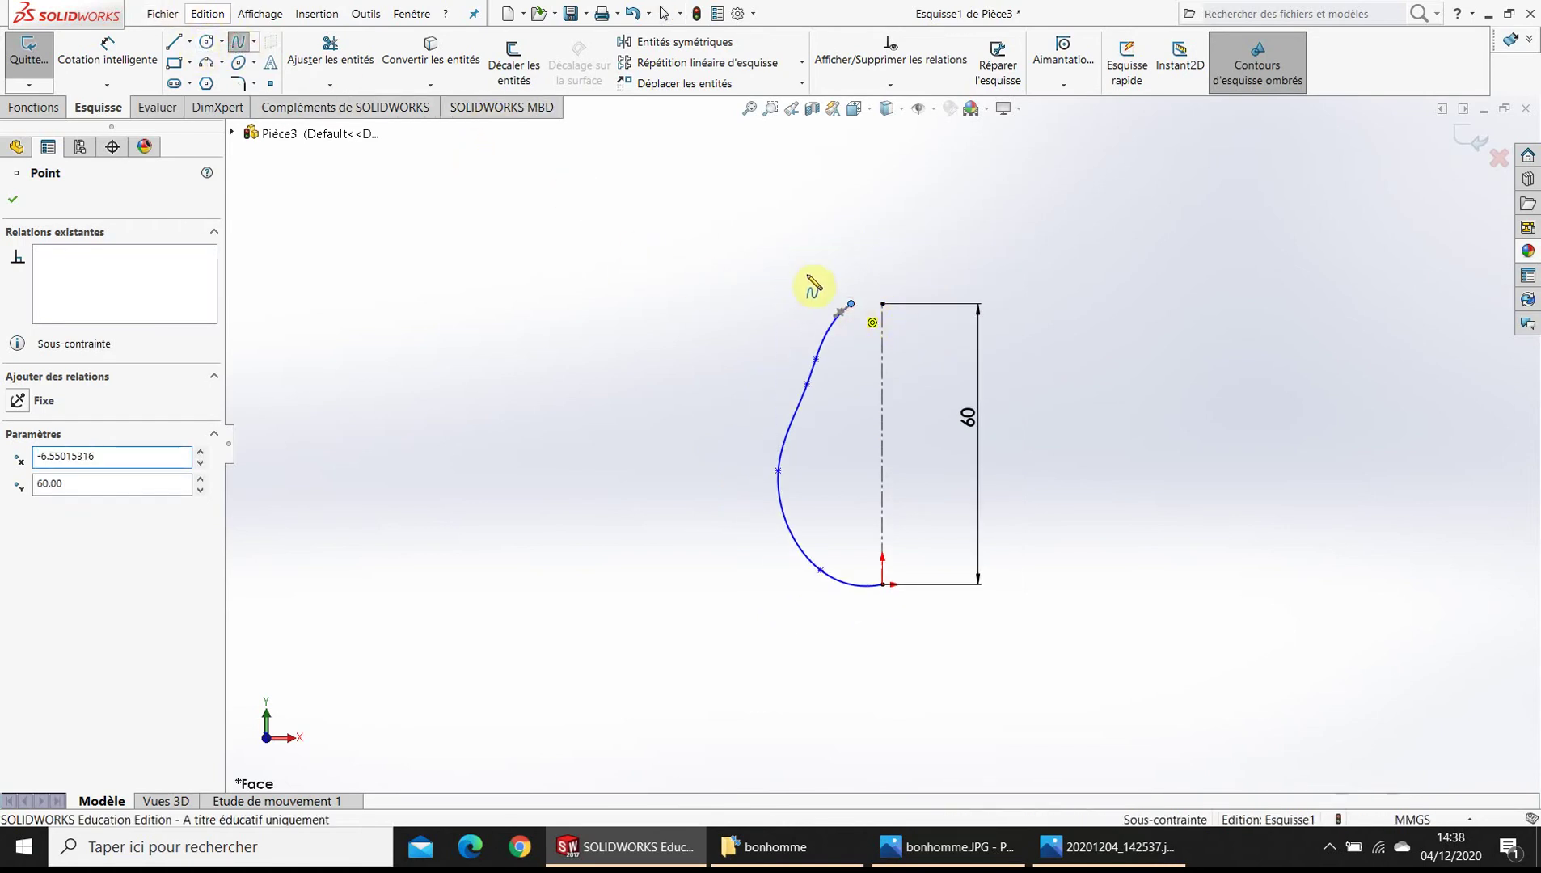
pyautogui.click(817, 286)
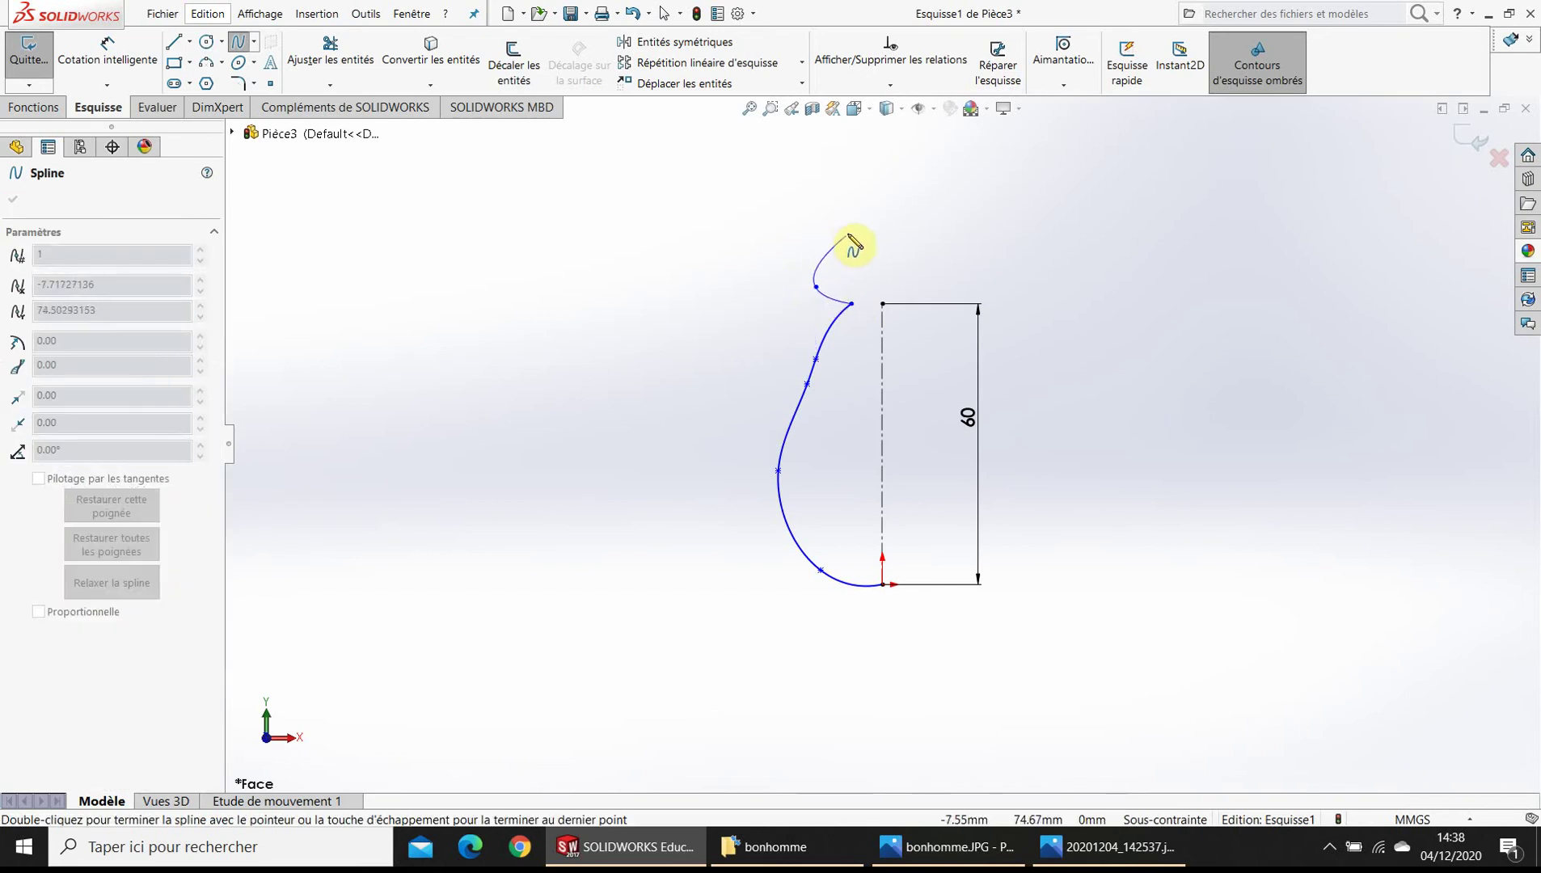
pyautogui.click(817, 231)
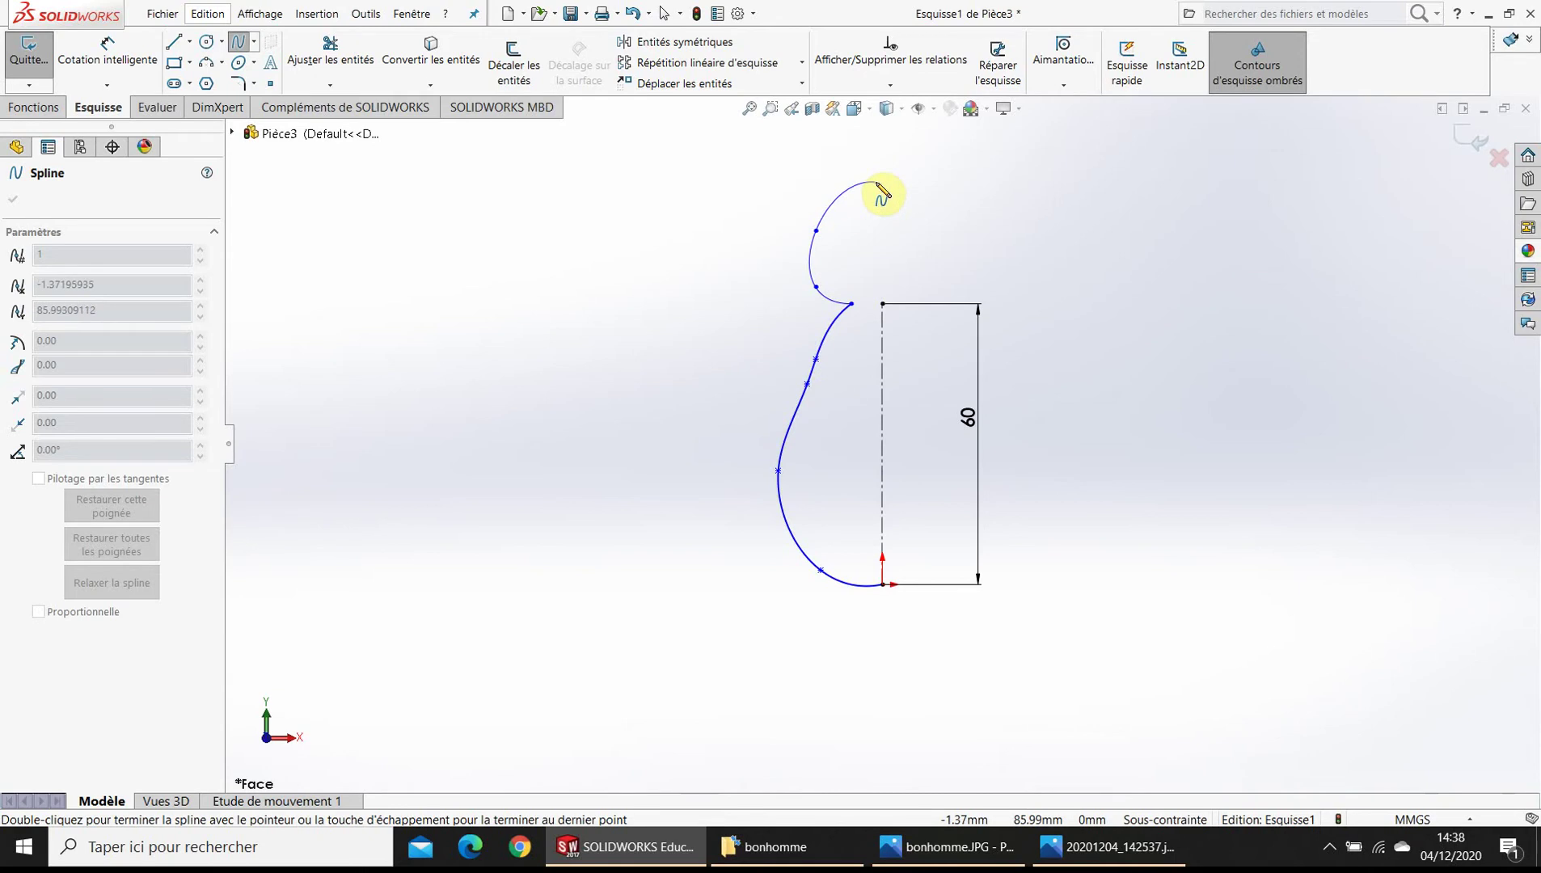
pyautogui.doubleClick(878, 185)
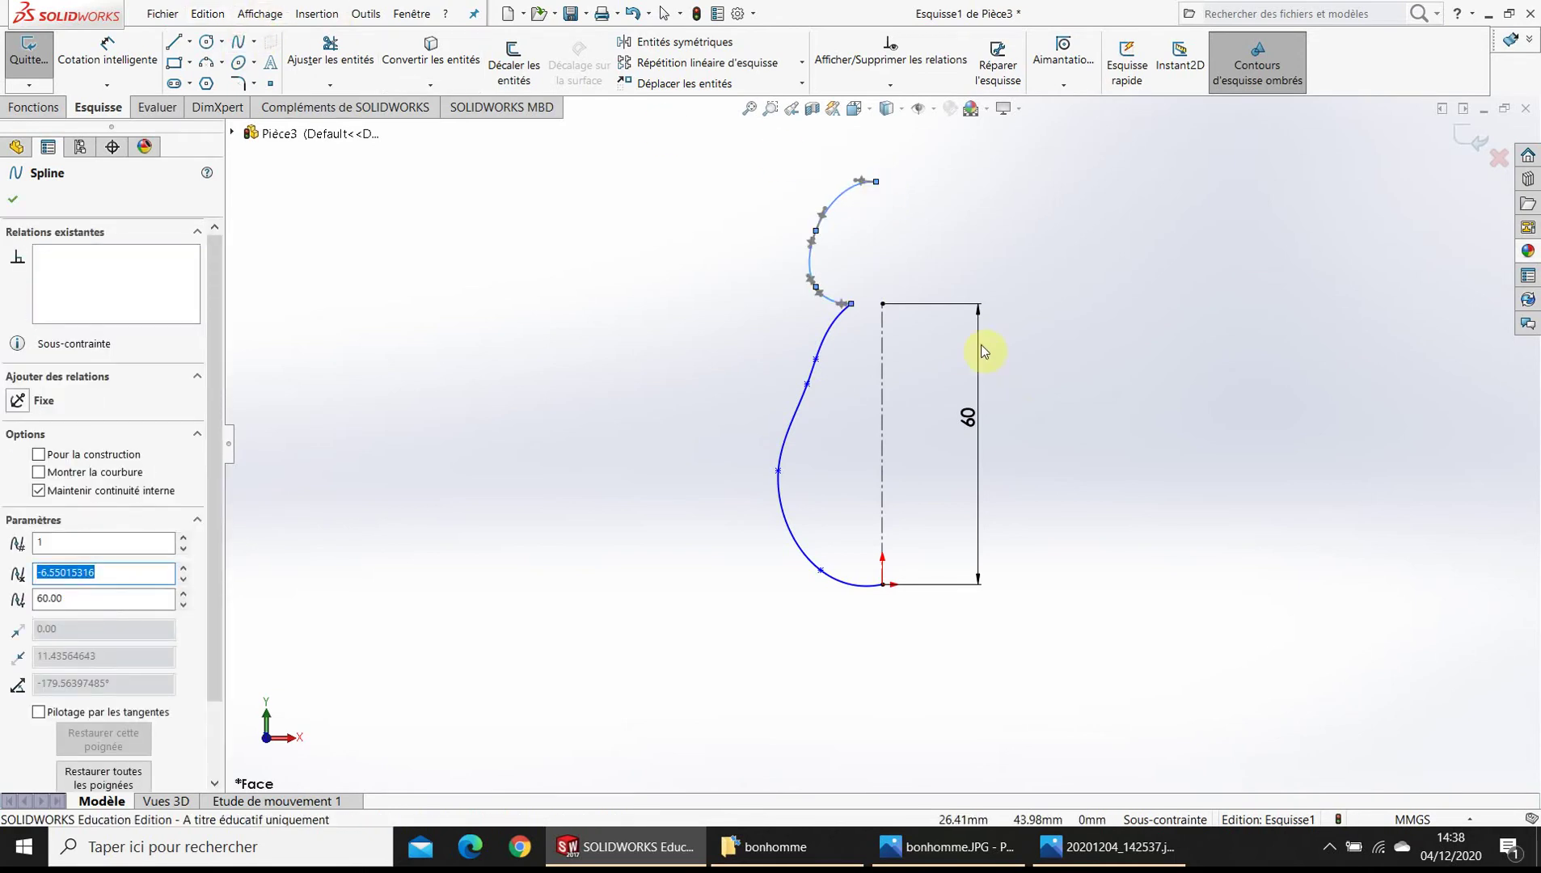
pyautogui.click(882, 304)
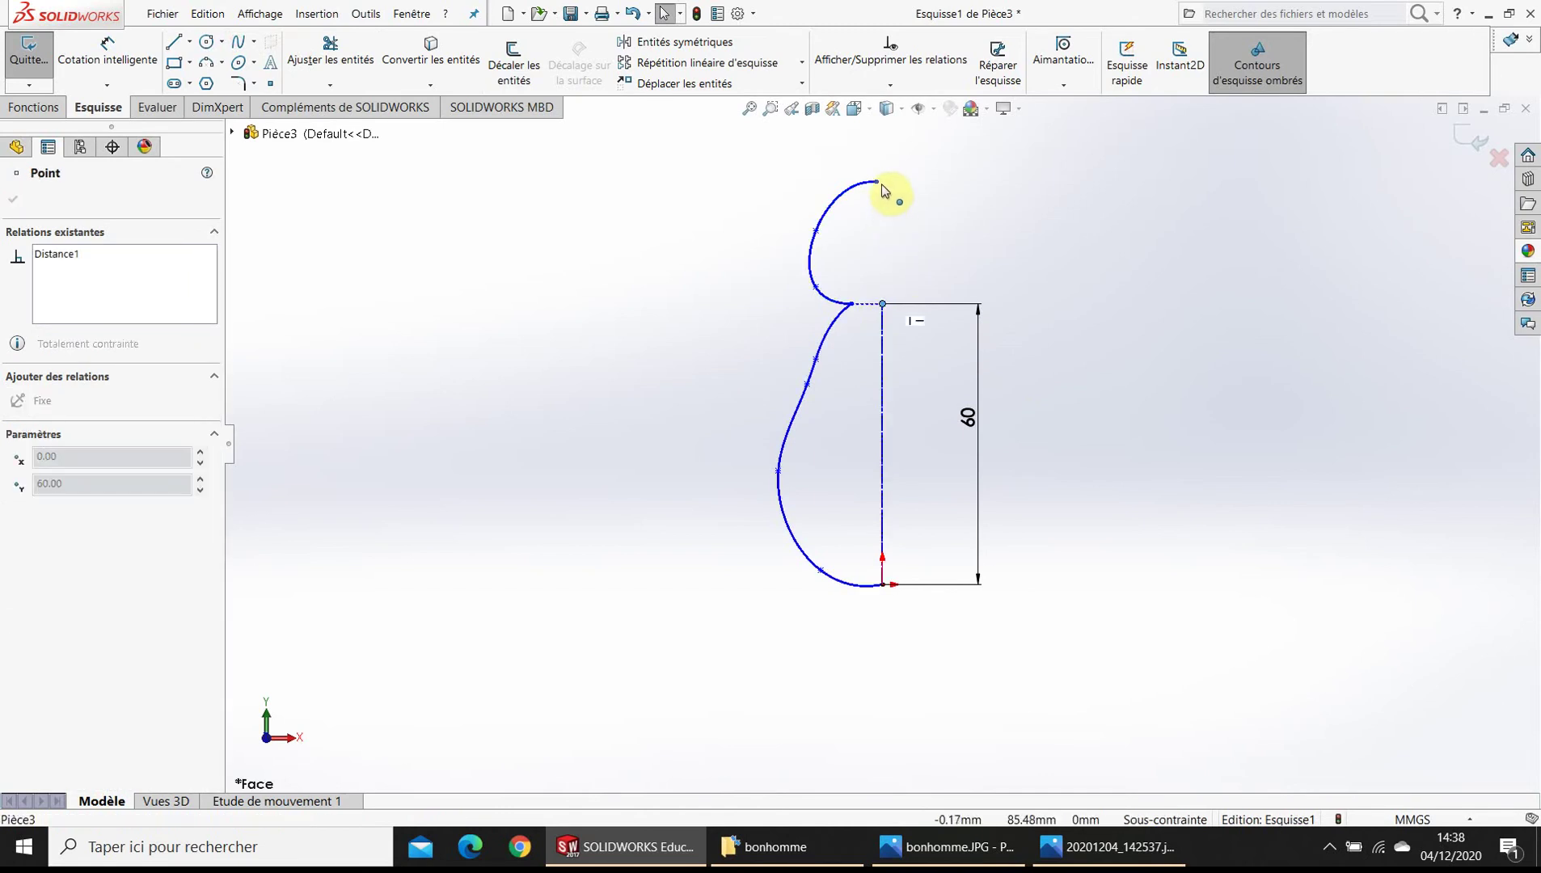
# - Close the half-profile with a straight line down the centre axis
pyautogui.click(176, 44)
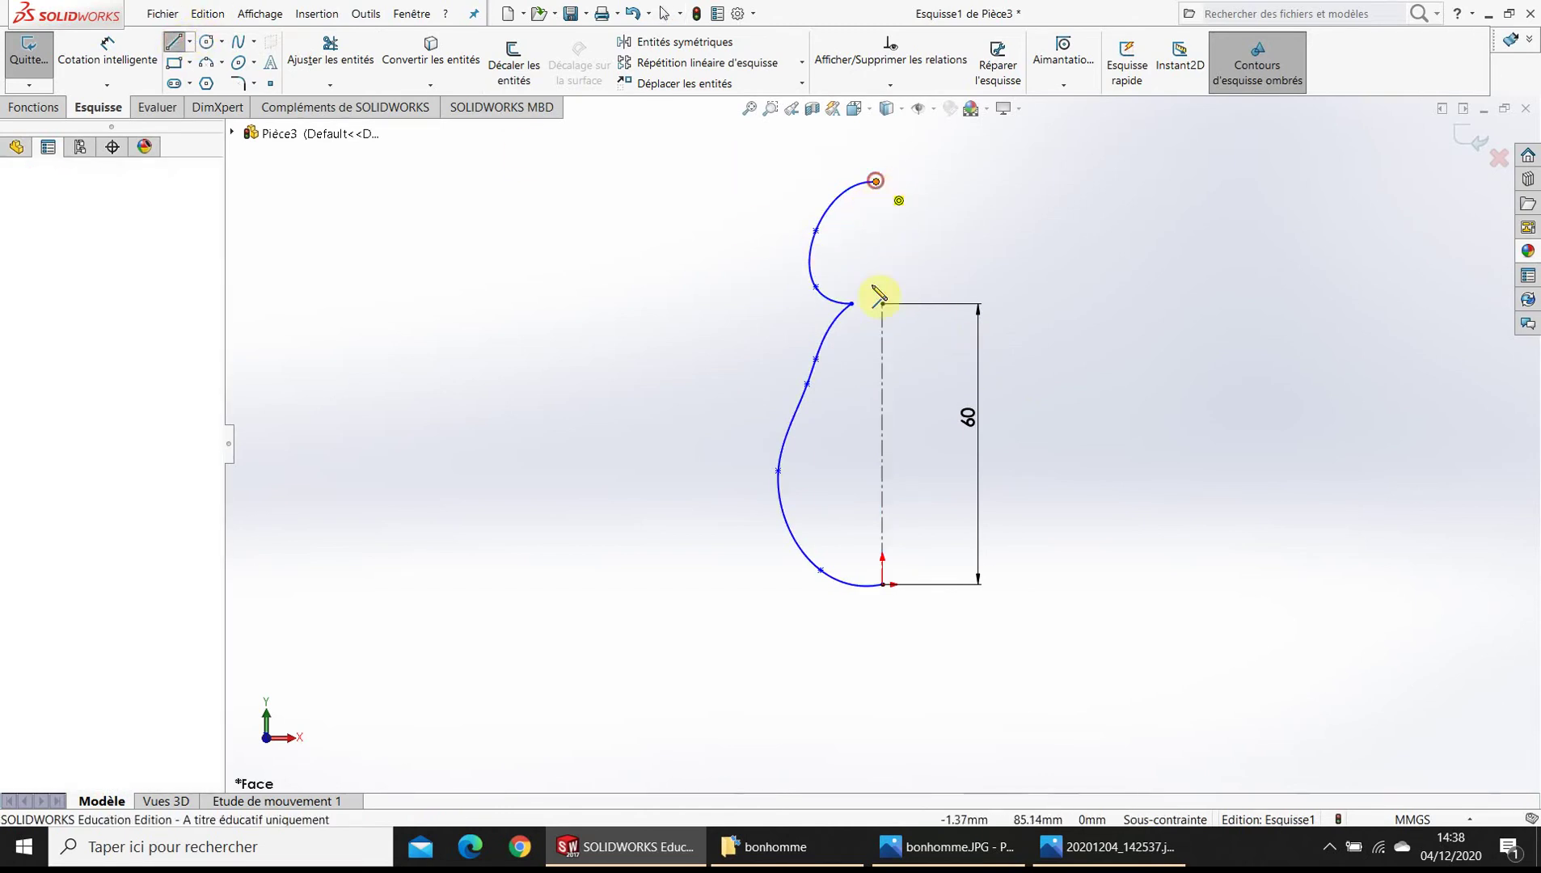
pyautogui.click(884, 589)
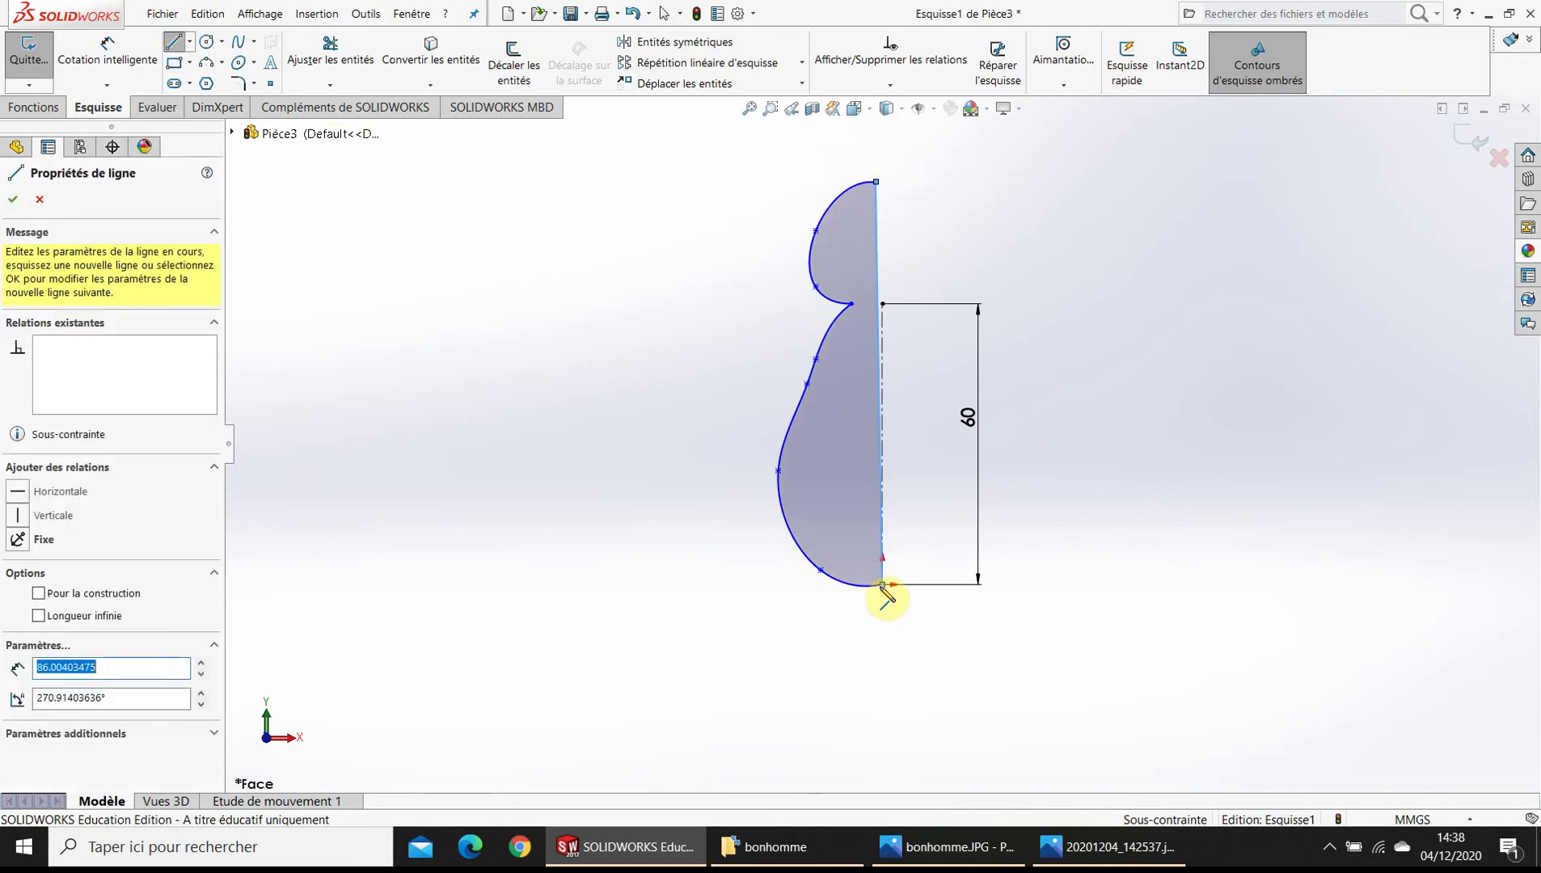
pyautogui.click(178, 45)
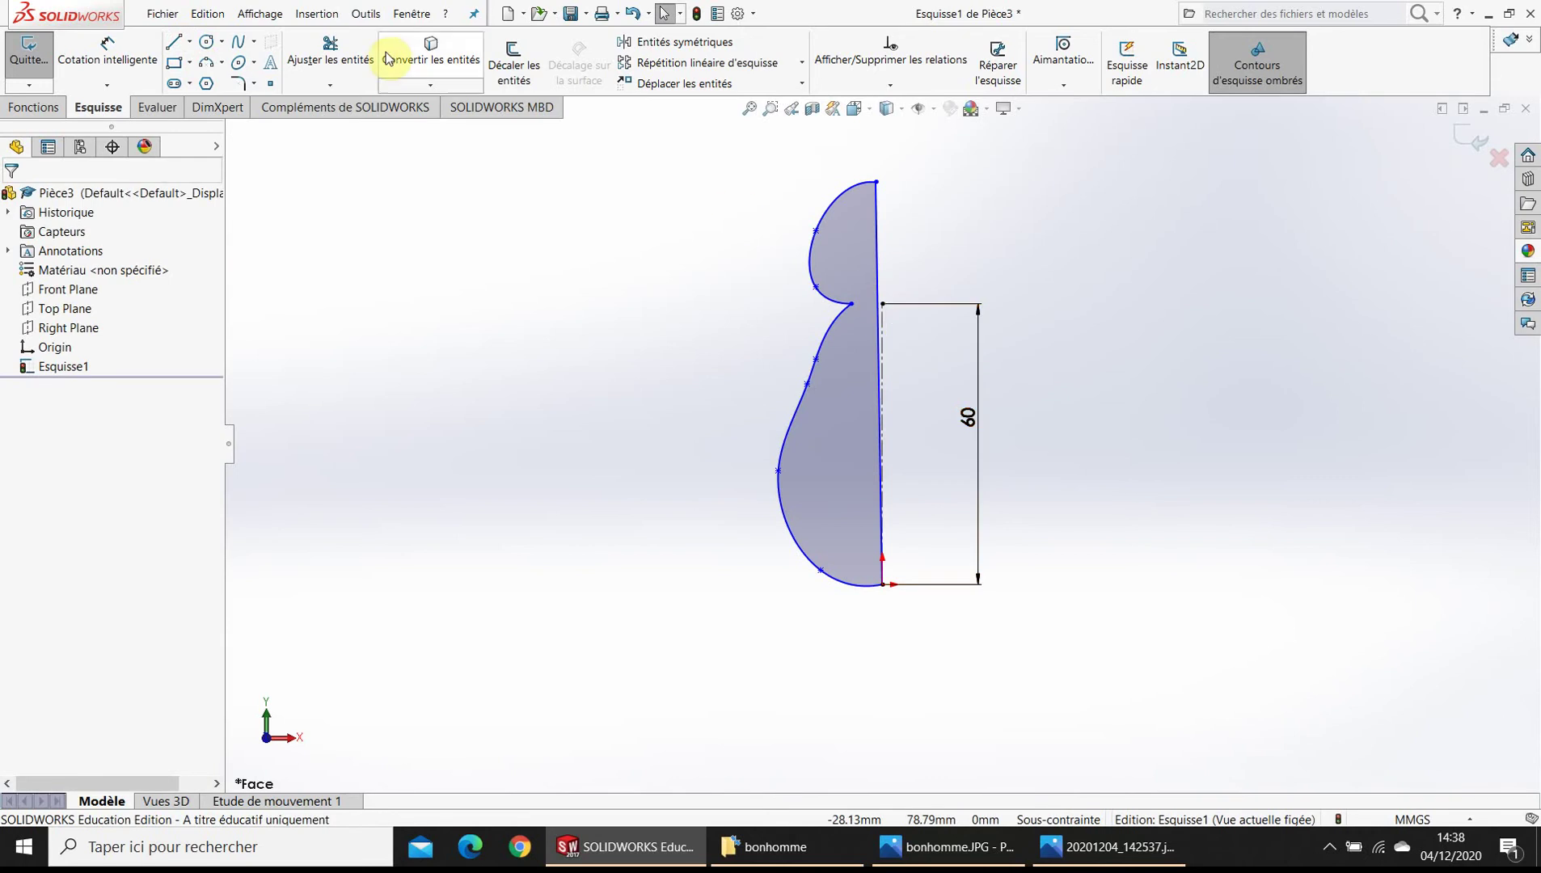
pyautogui.click(878, 305)
pyautogui.scroll(-5, 882, 283)
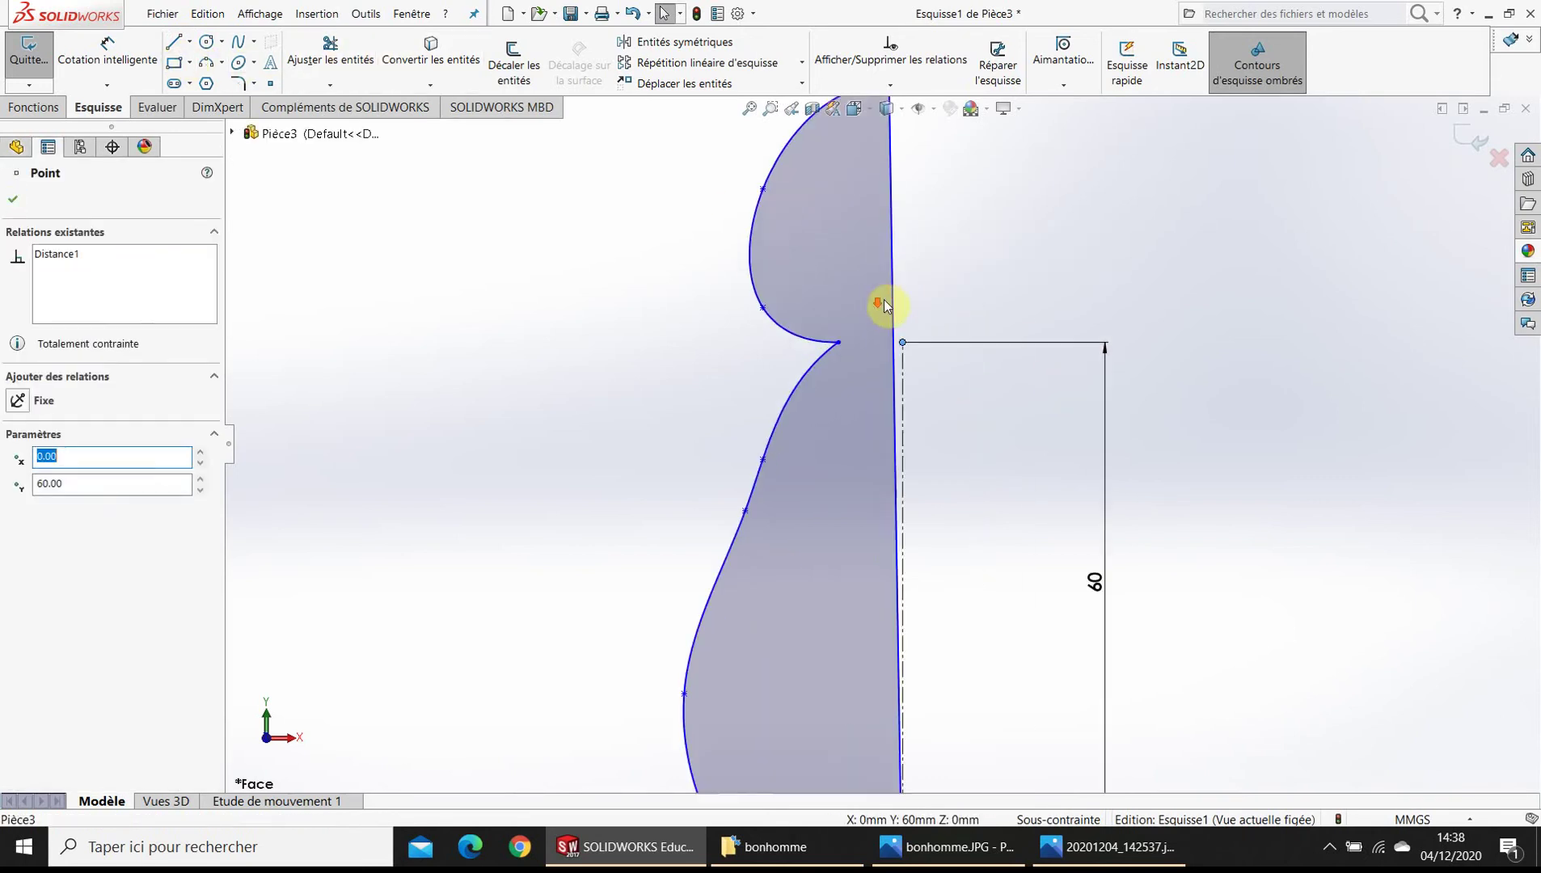
pyautogui.scroll(3, 889, 259)
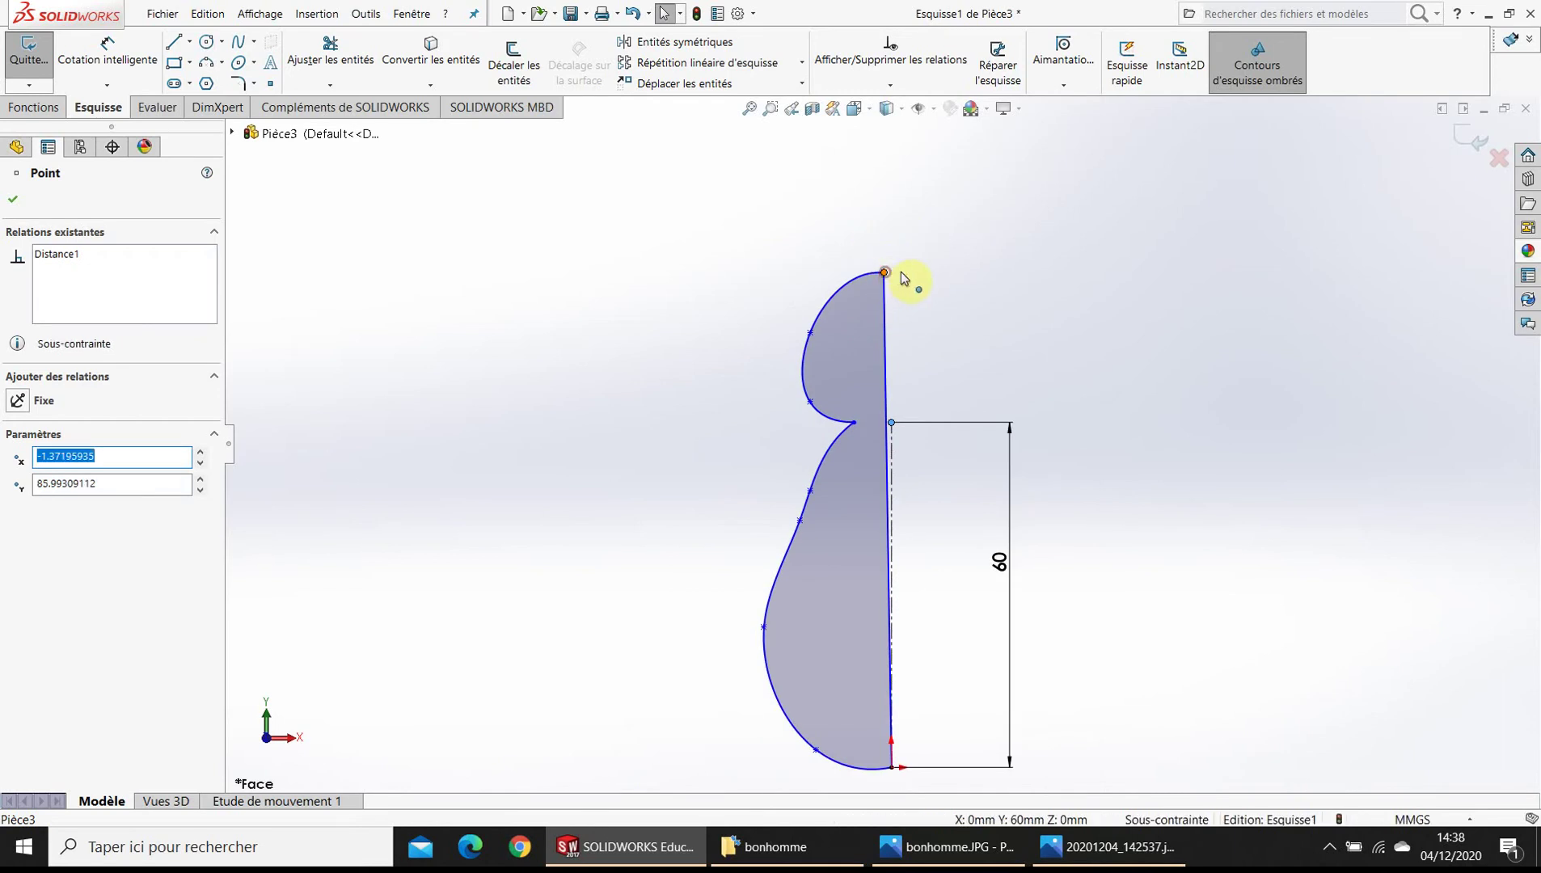
# - Align the head's top point on the axis and drag body and neck spline points to refine the shape
pyautogui.moveTo(884, 274); pyautogui.dragTo(887, 277)
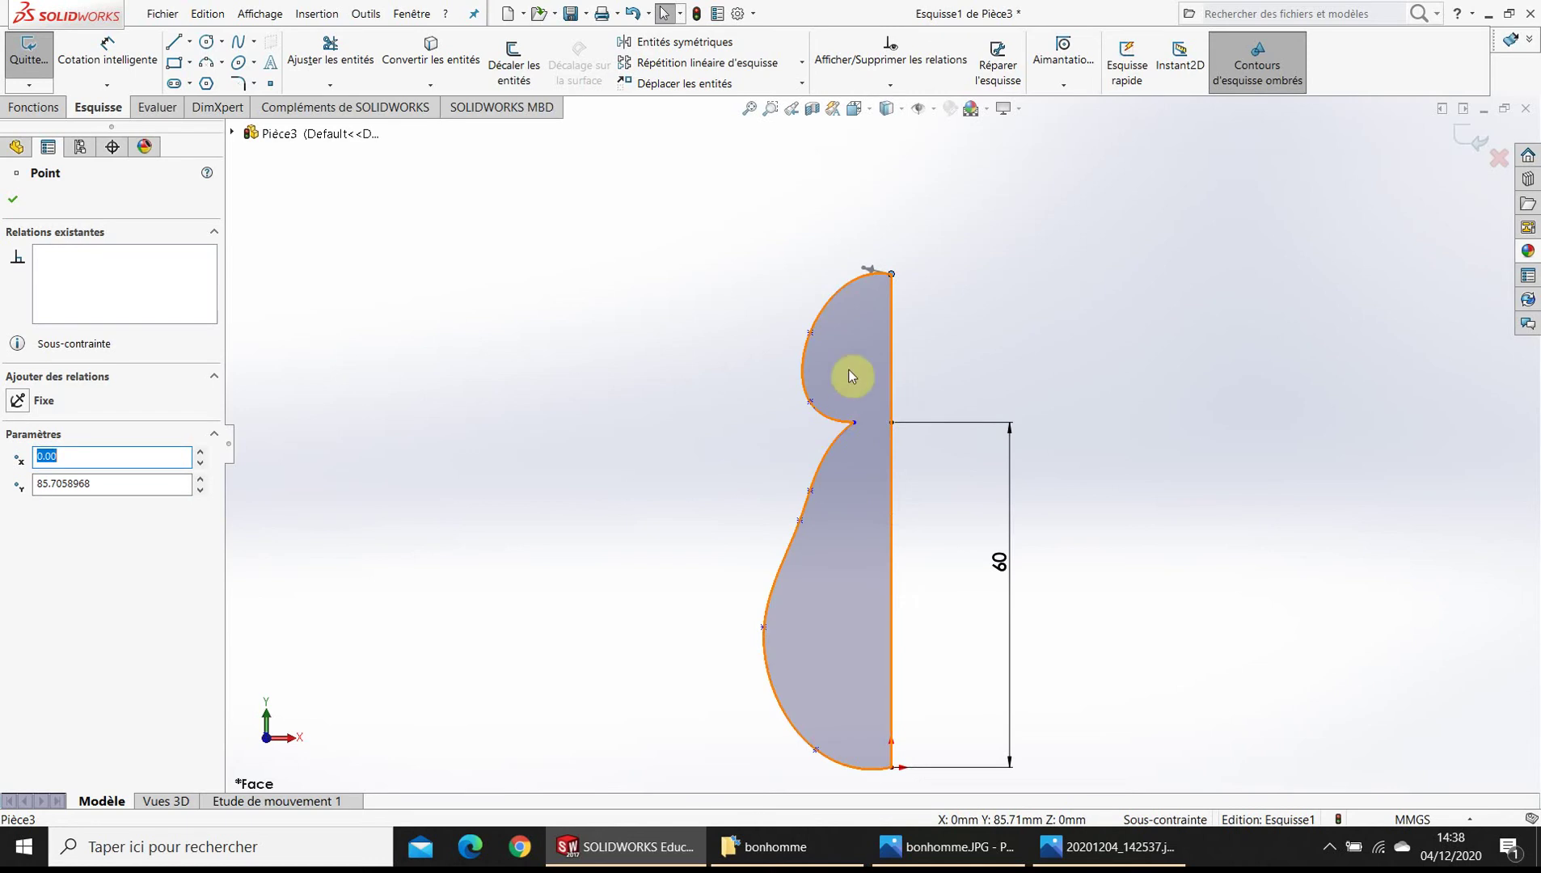
pyautogui.moveTo(765, 628); pyautogui.dragTo(753, 654)
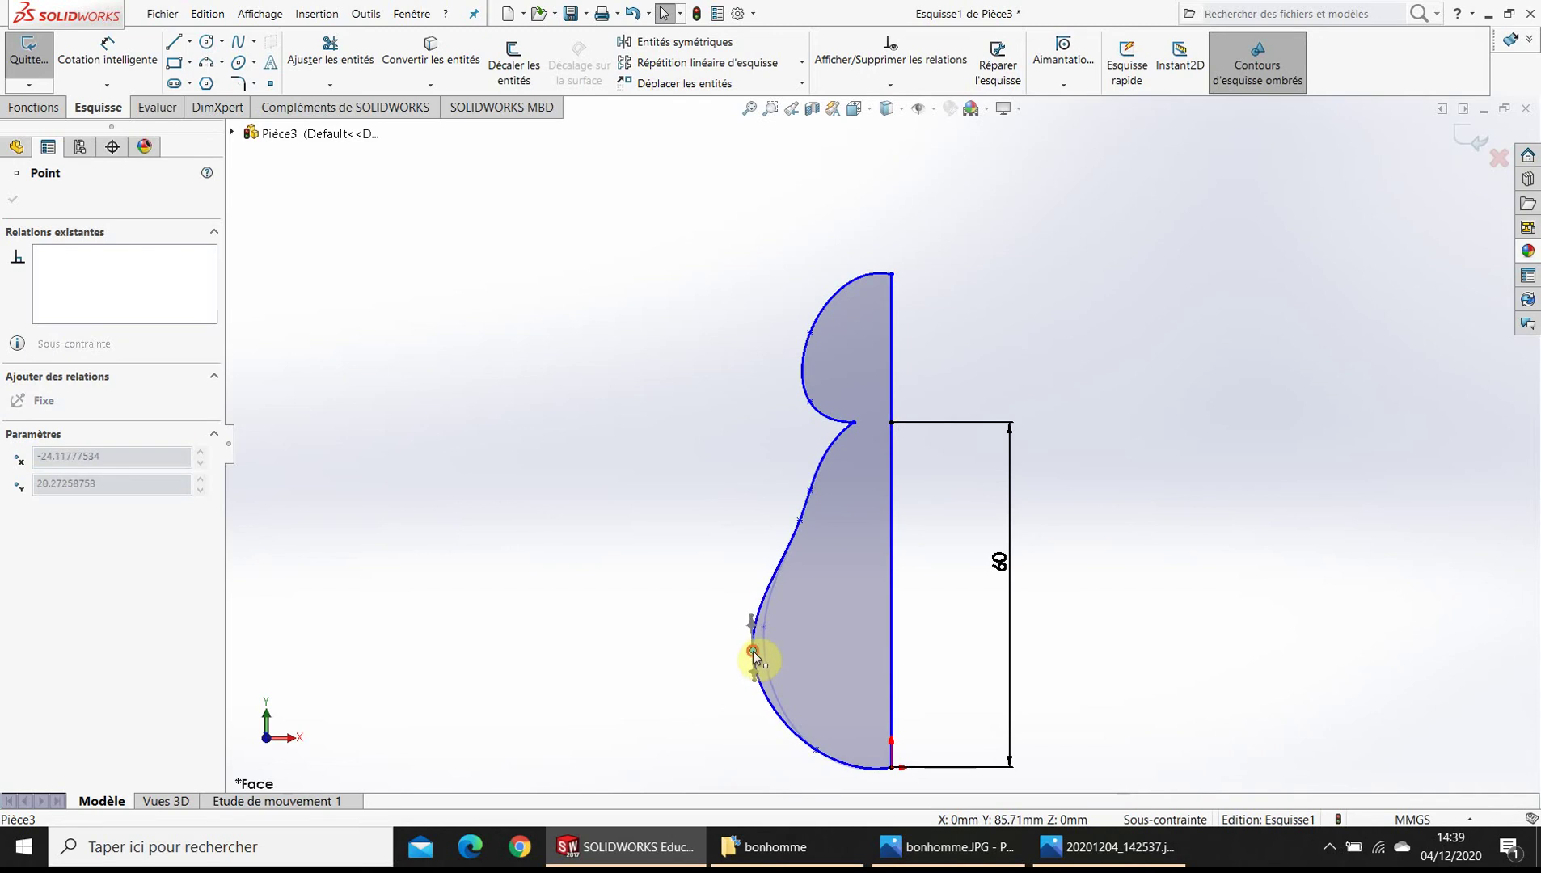
pyautogui.moveTo(797, 521)
pyautogui.mouseDown()
pyautogui.moveTo(782, 525)
pyautogui.moveTo(793, 515)
pyautogui.mouseUp()
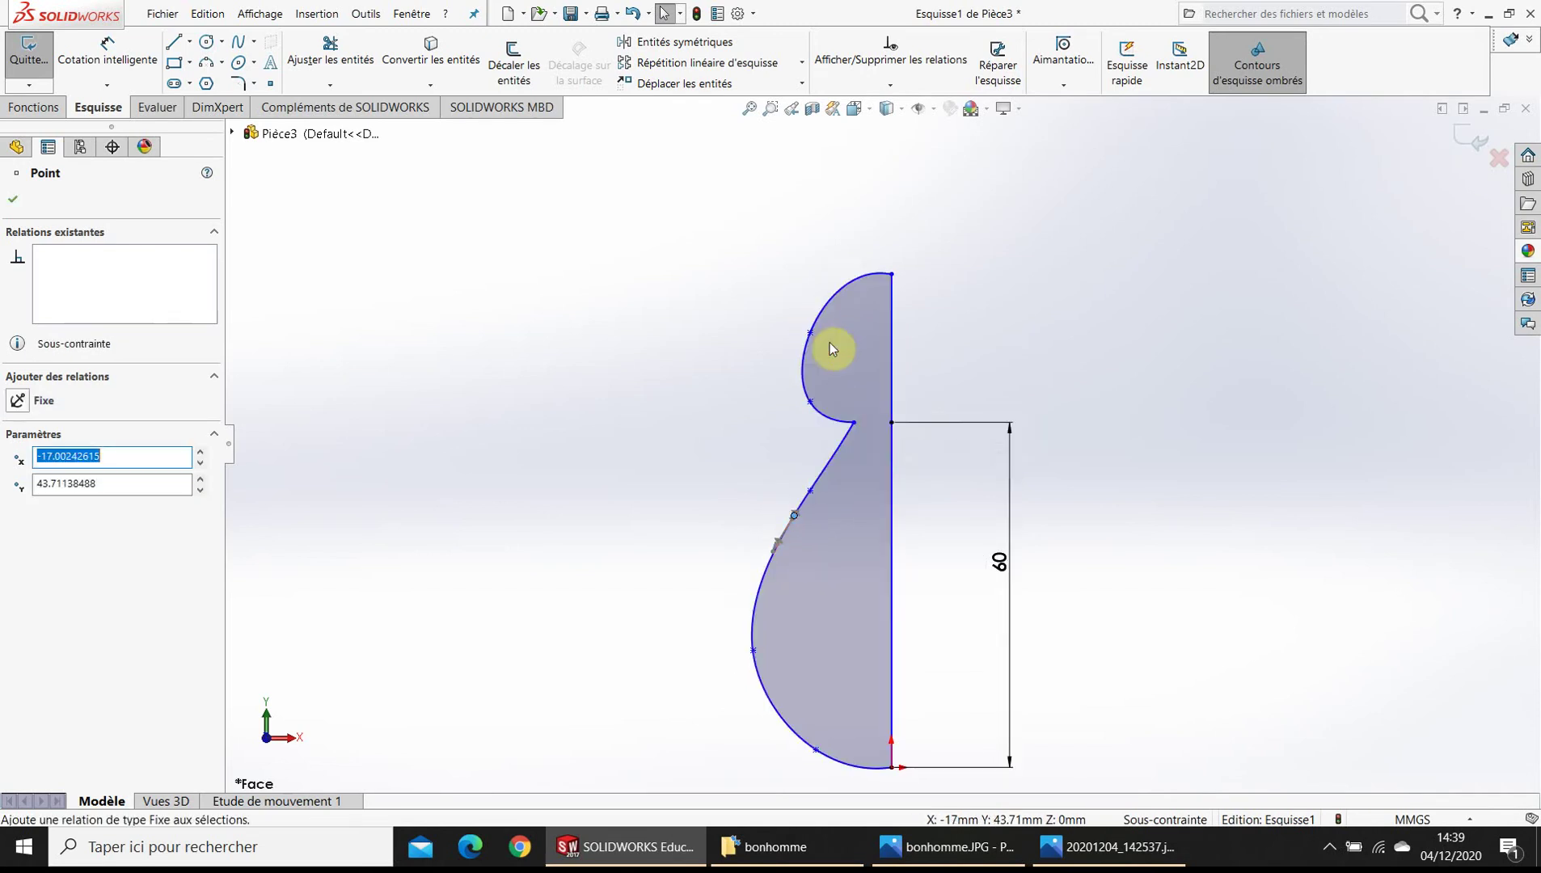
pyautogui.click(853, 423)
pyautogui.moveTo(847, 433); pyautogui.dragTo(833, 422)
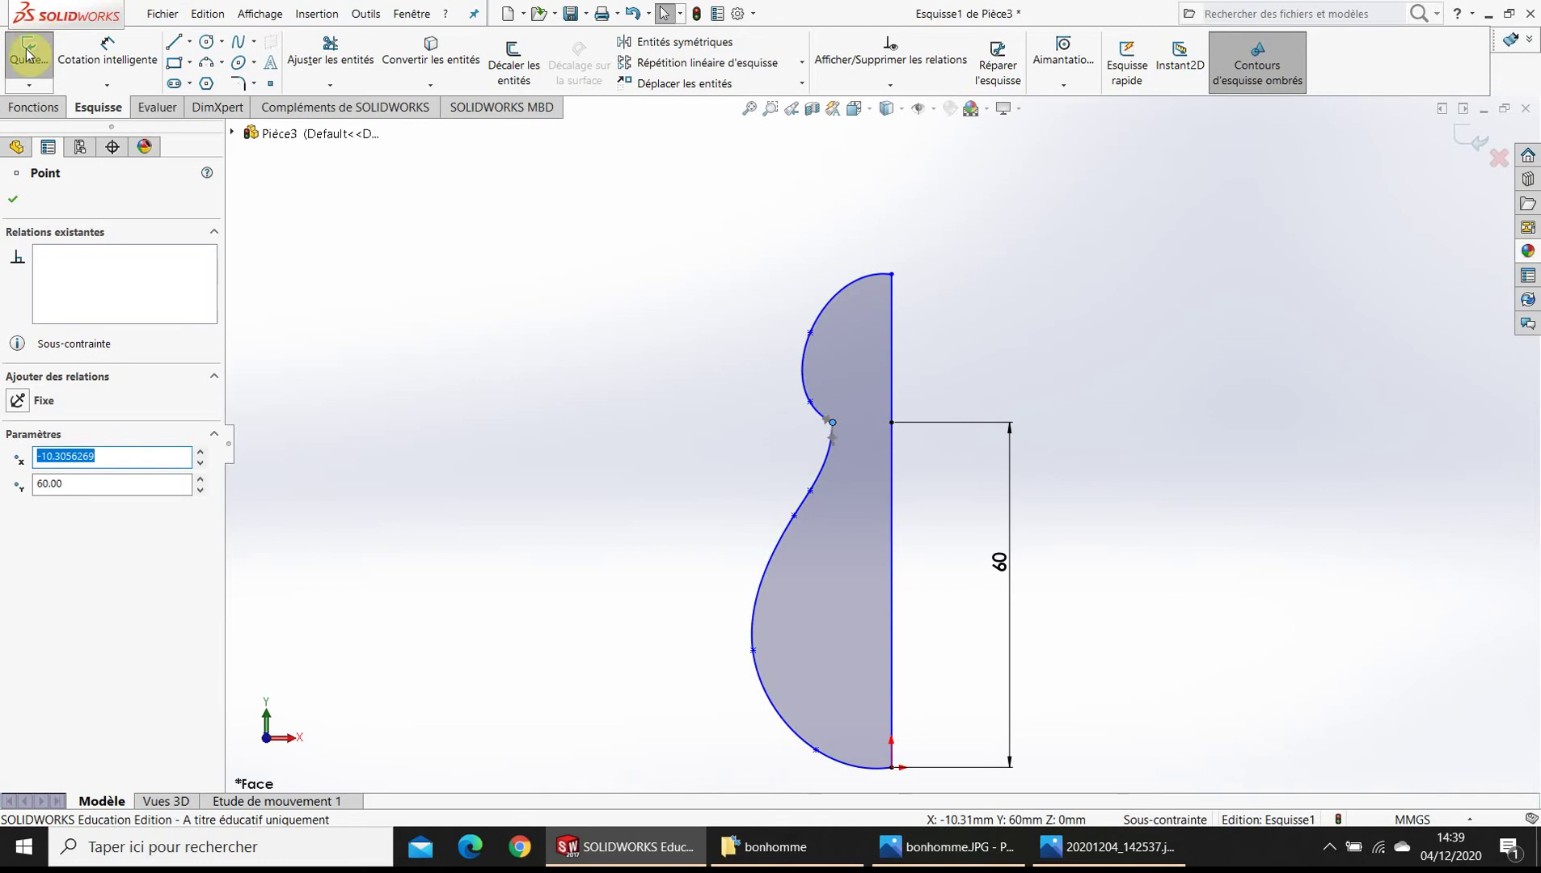
pyautogui.click(33, 107)
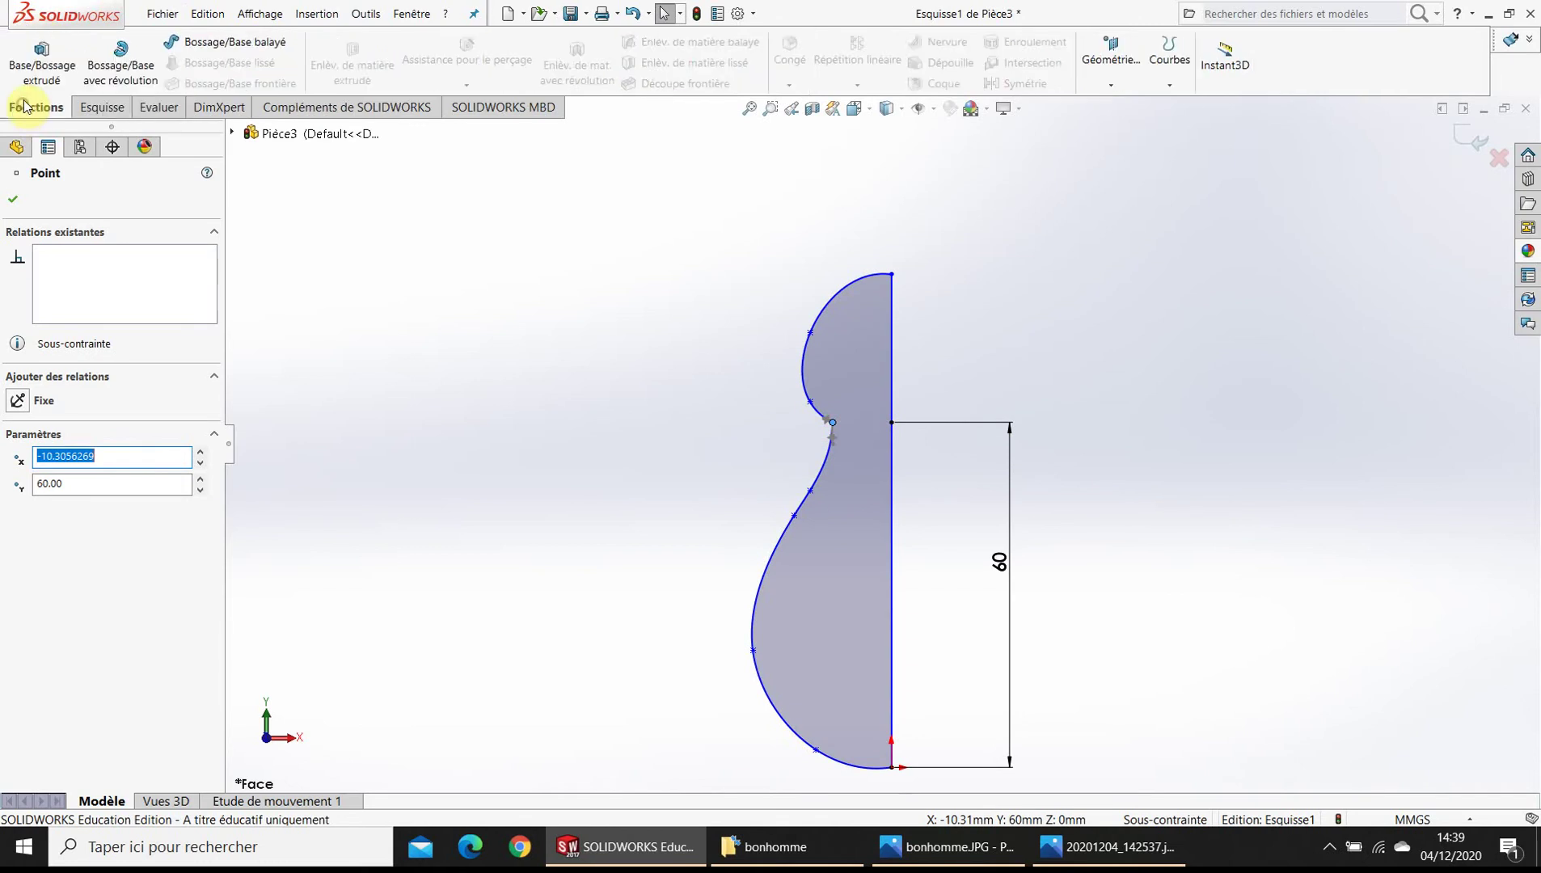
# - Revolve the profile 360° about the centreline into Révolution1 and orbit to check it
pyautogui.click(121, 66)
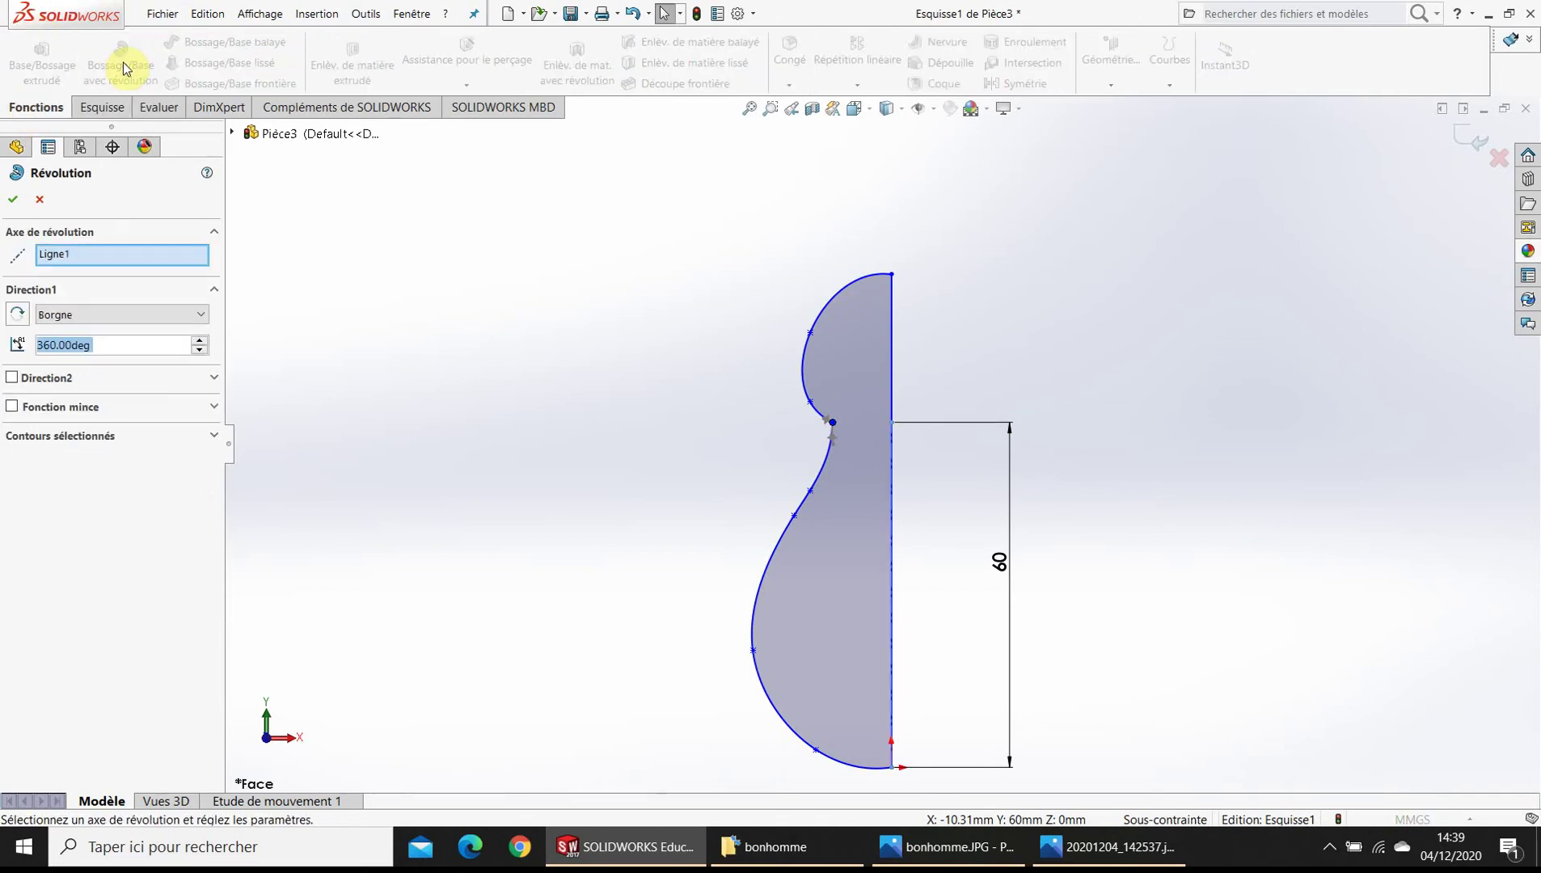
pyautogui.click(15, 202)
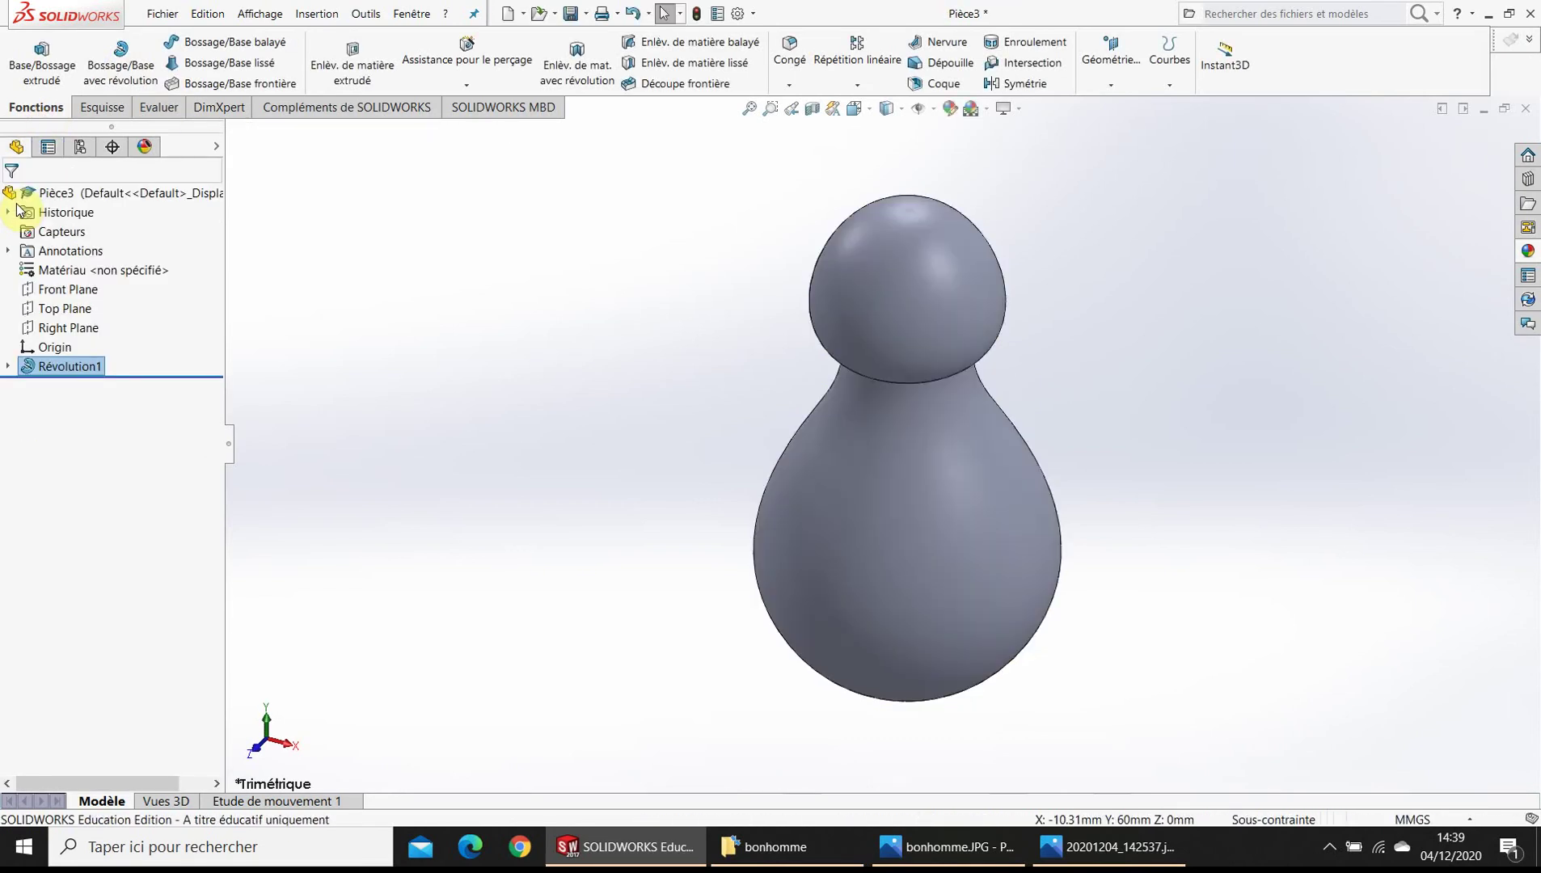
pyautogui.click(600, 503)
pyautogui.moveTo(751, 515)
pyautogui.mouseDown(button='middle')
pyautogui.moveTo(753, 313)
pyautogui.moveTo(739, 423)
pyautogui.mouseUp(button='middle')
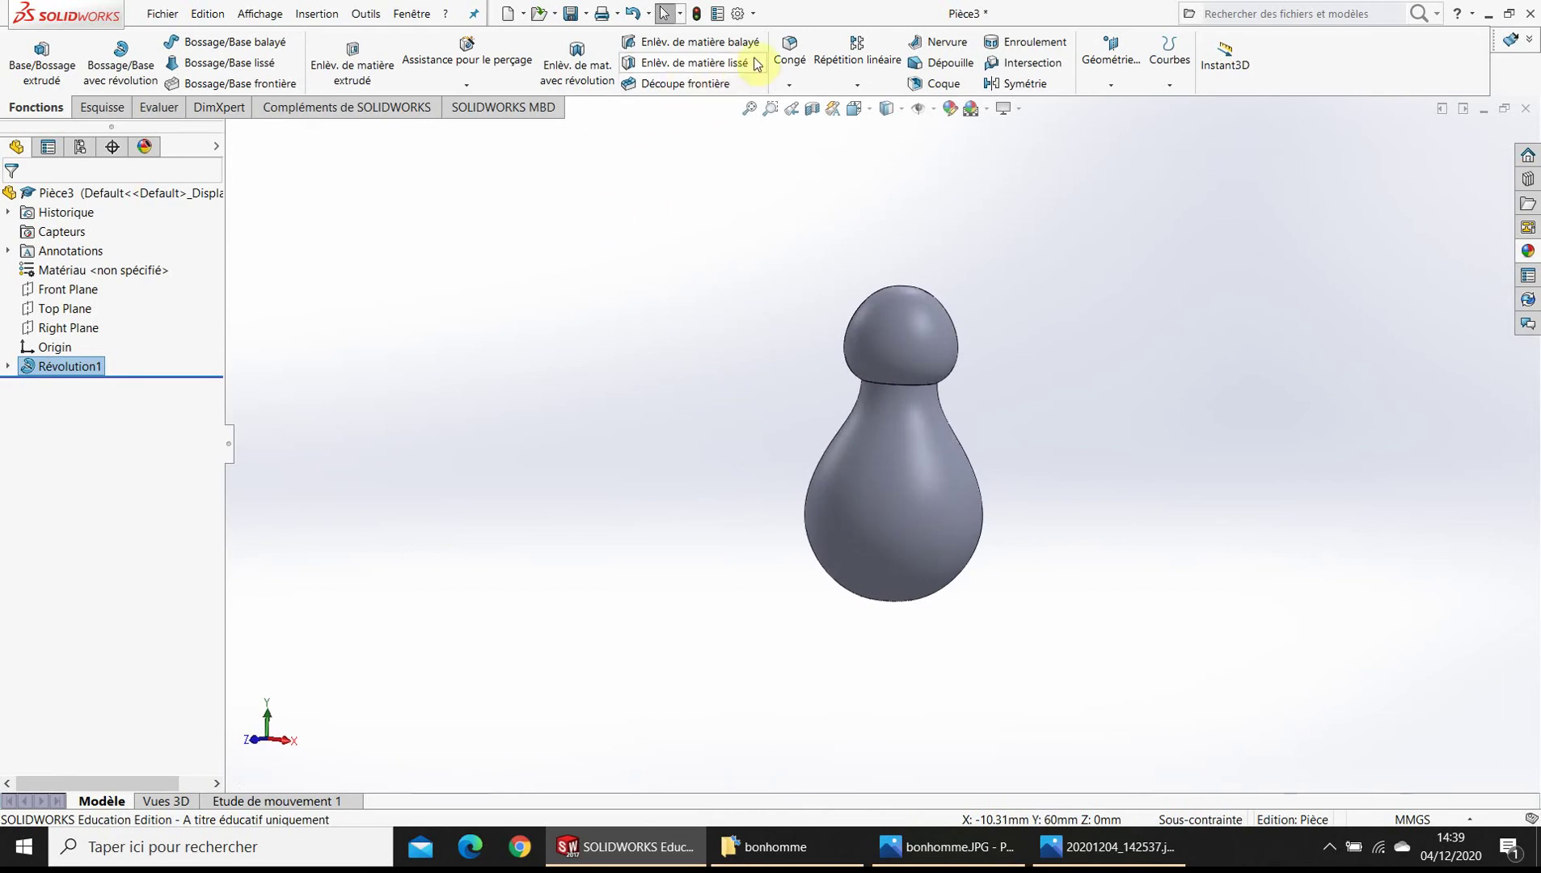
pyautogui.click(789, 46)
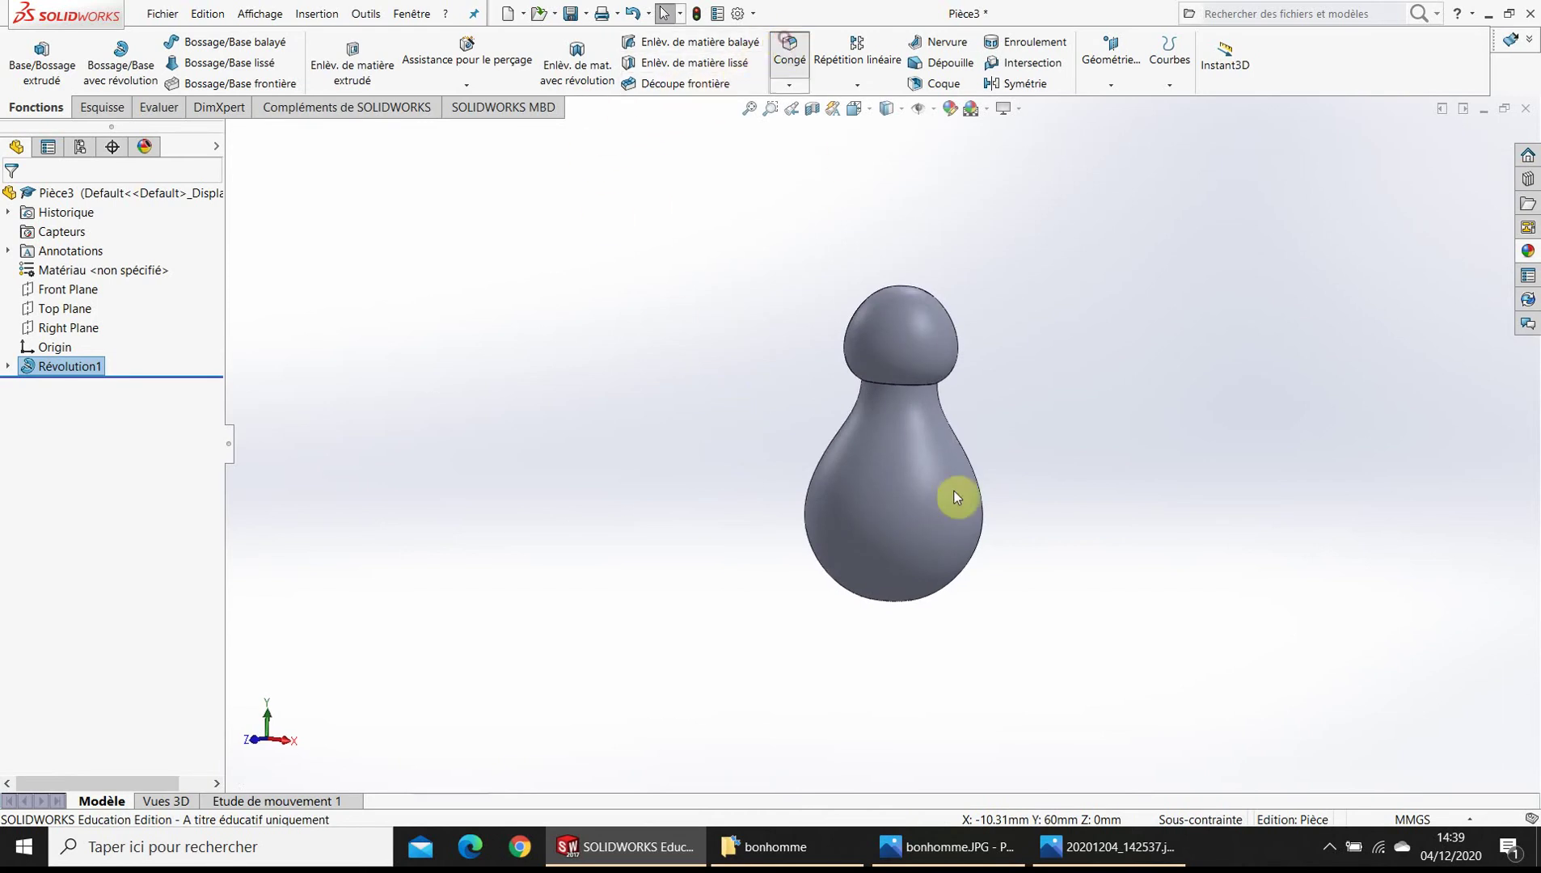
# - Add a 10 mm fillet on the neck edge, then view the Right Plane face-on for sketching
pyautogui.click(922, 385)
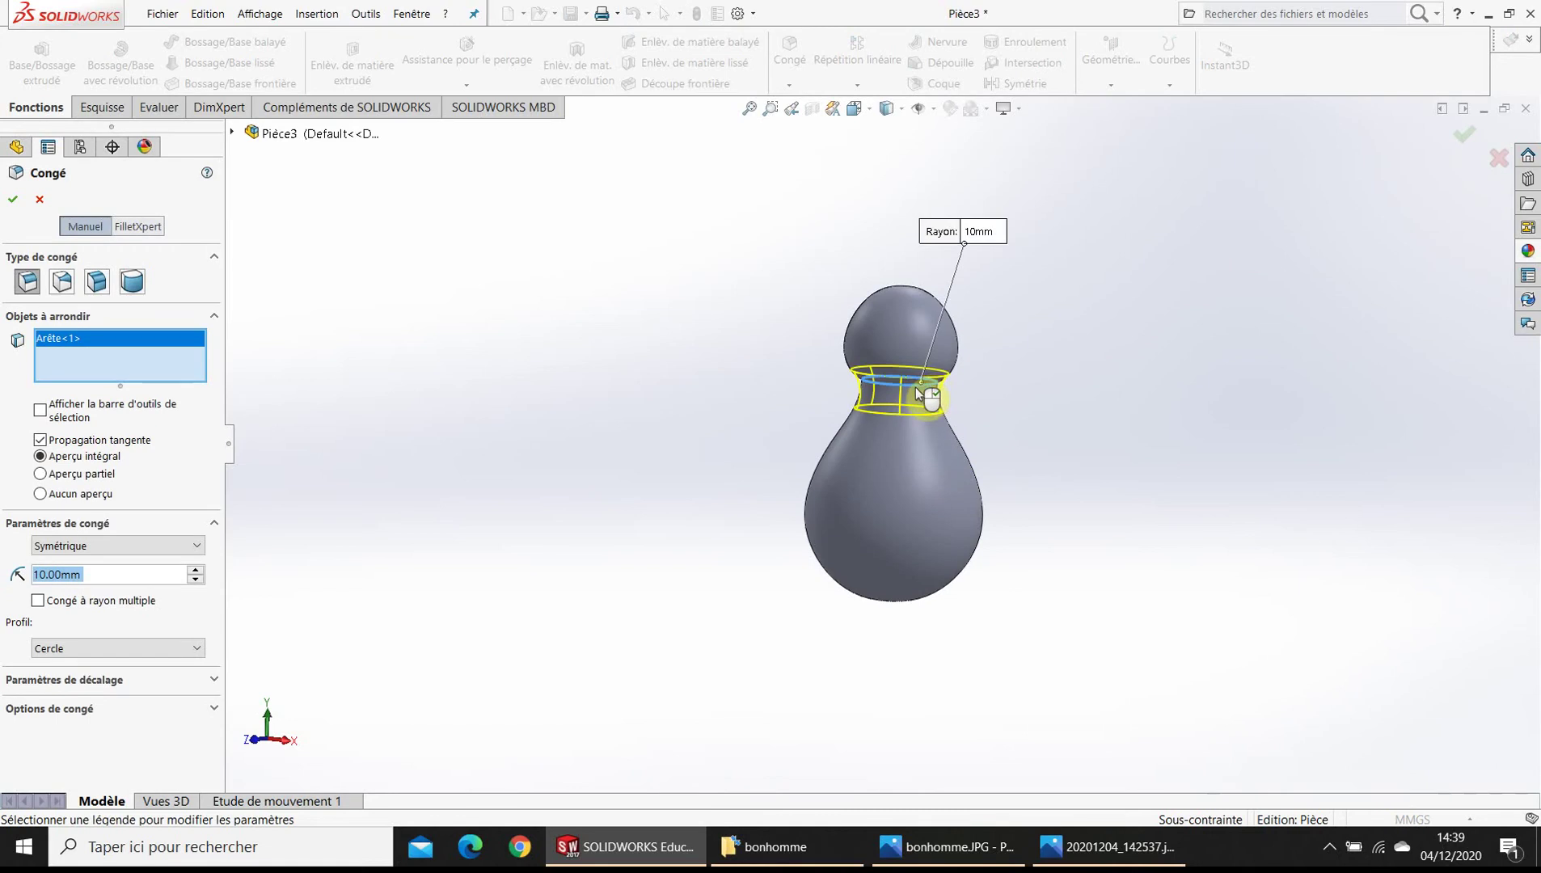
pyautogui.click(14, 200)
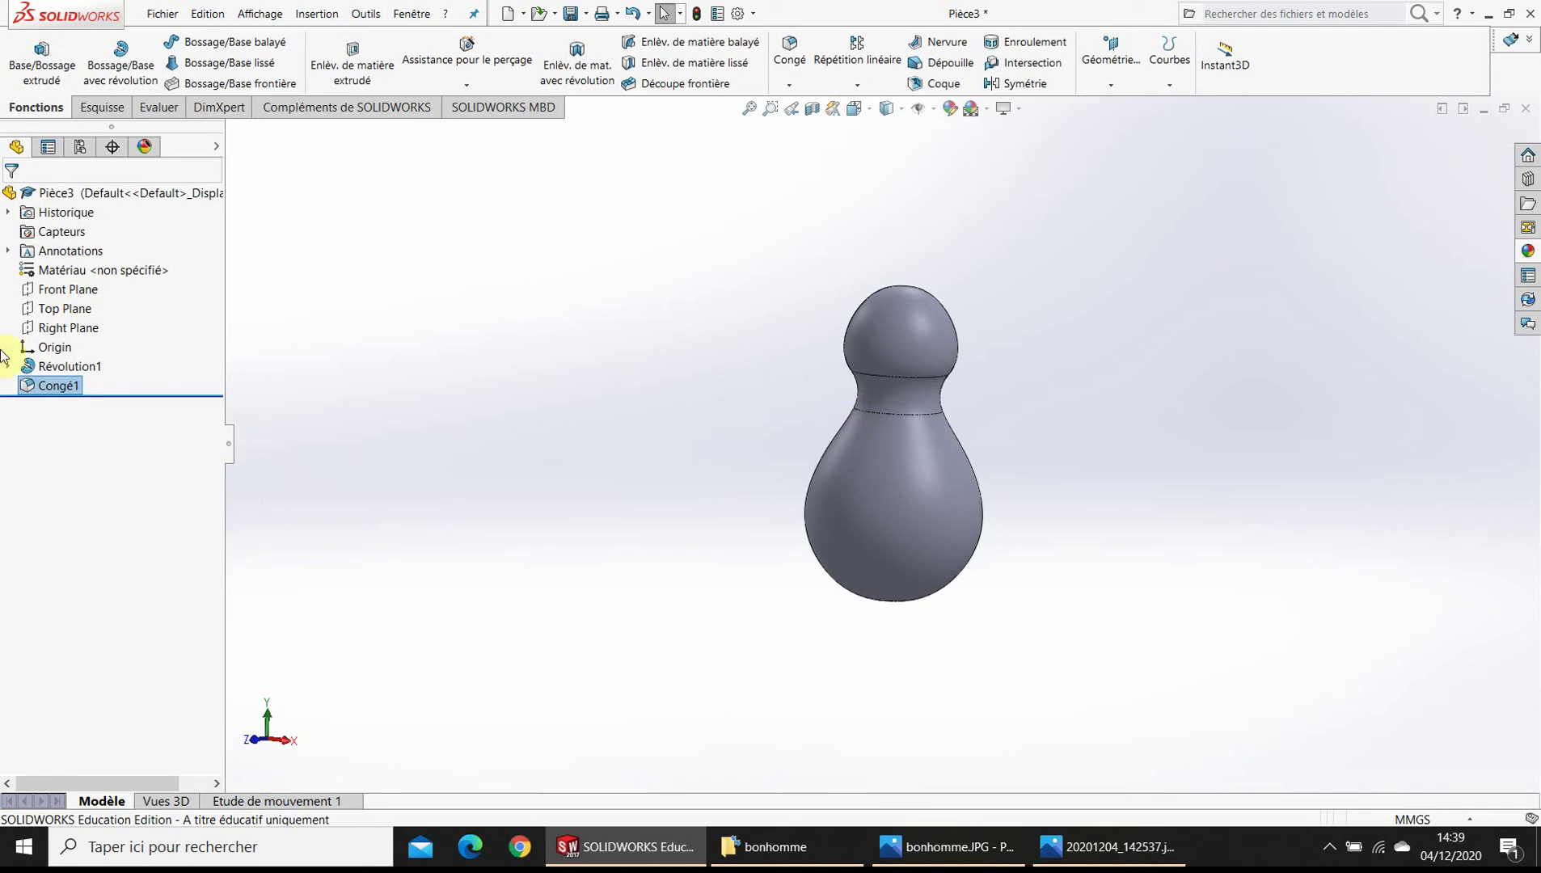
pyautogui.click(42, 332)
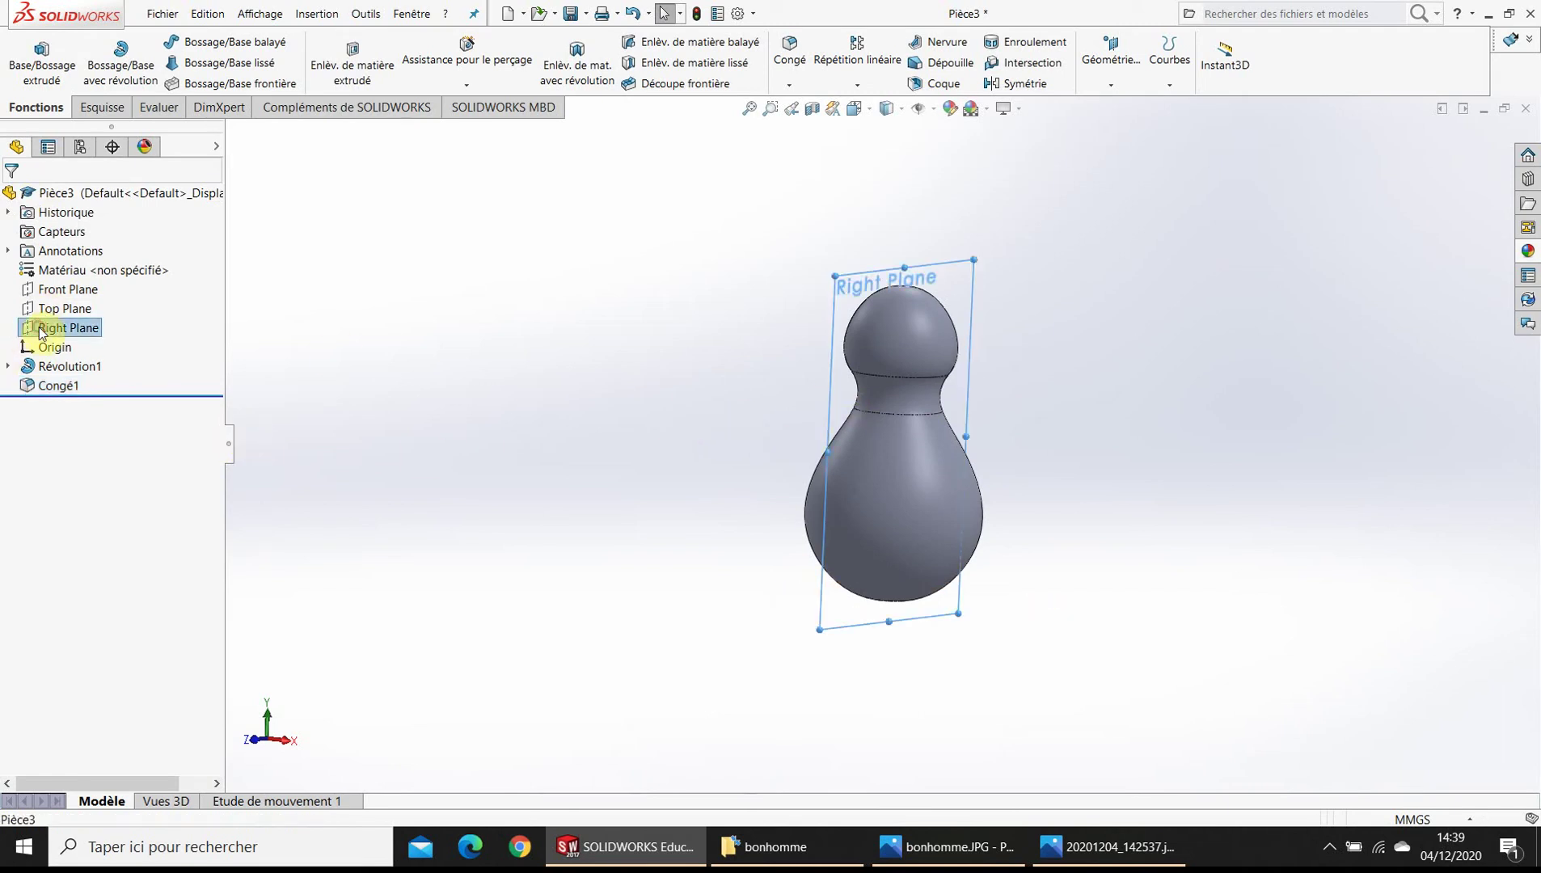
pyautogui.press('space')
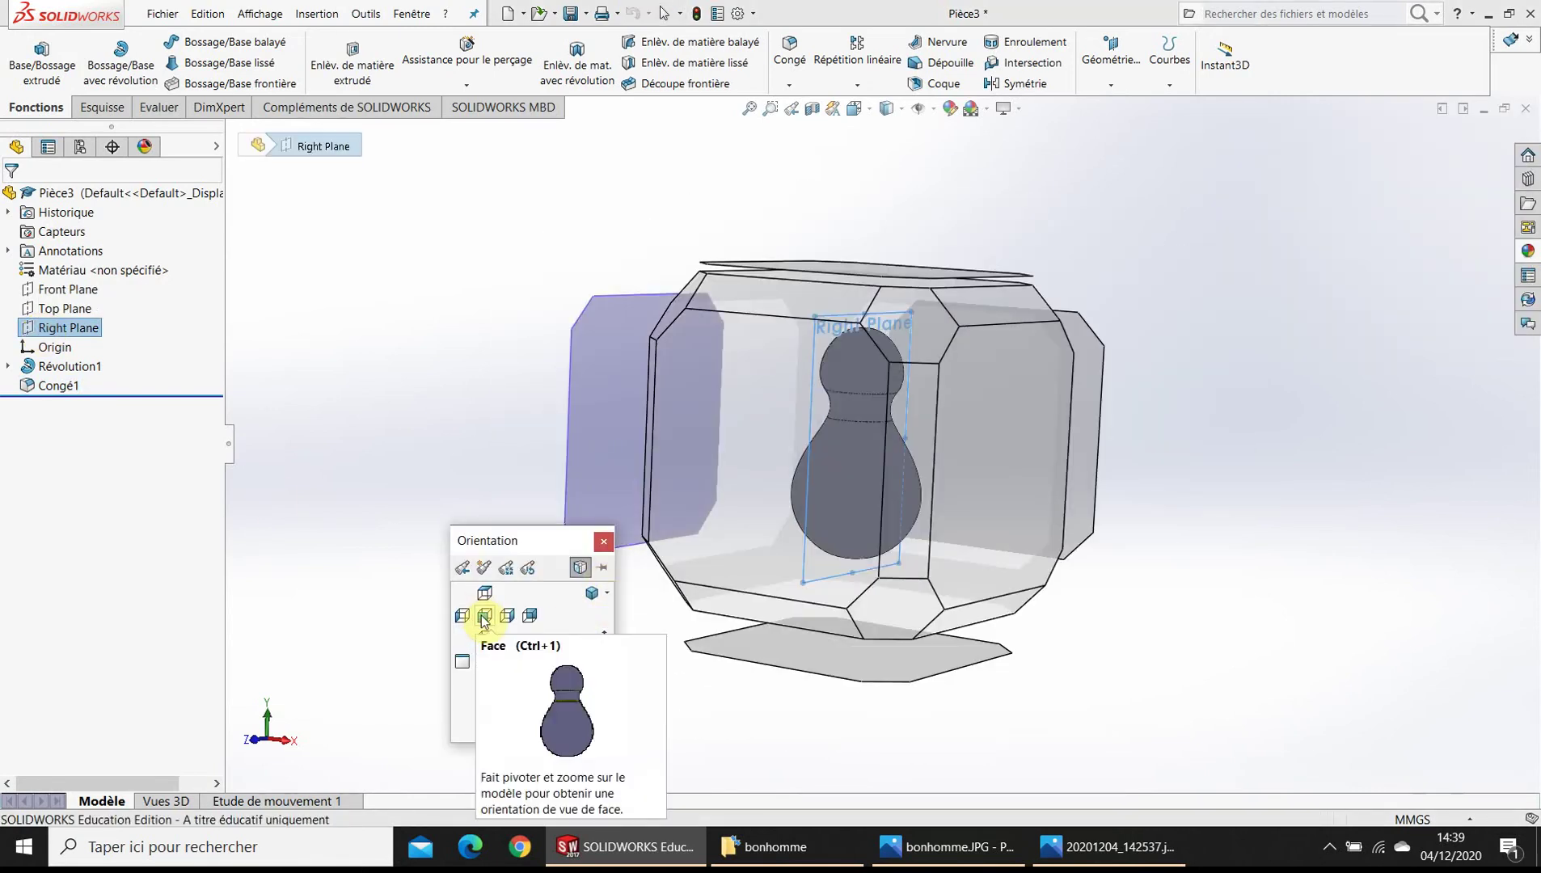
pyautogui.click(602, 643)
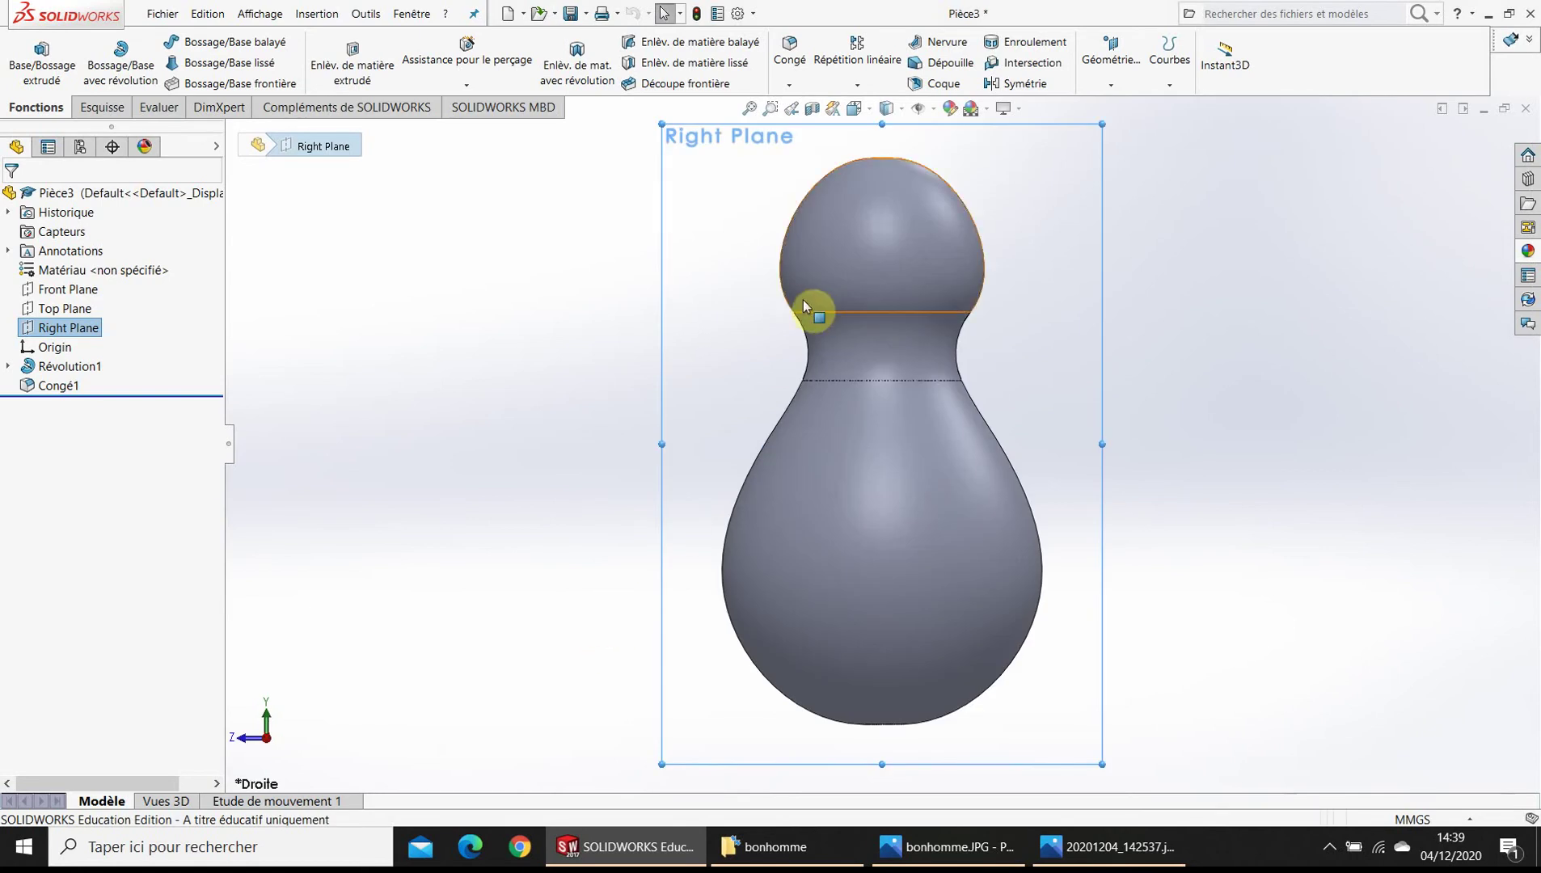
pyautogui.click(91, 104)
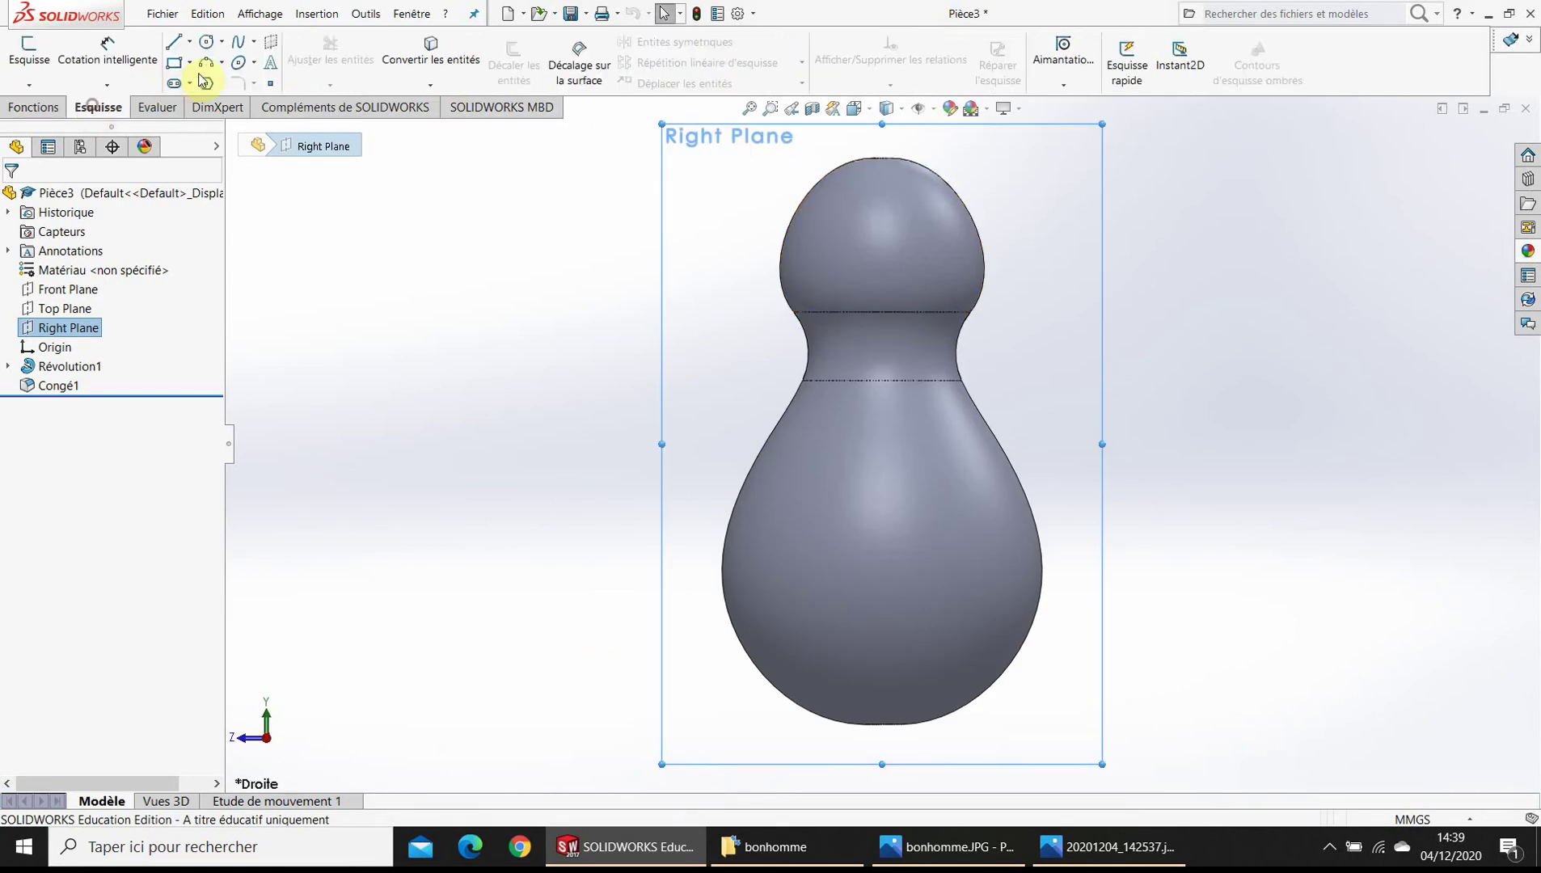
# - Draw a horizontal construction line from the head out to the left
pyautogui.click(178, 41)
pyautogui.click(191, 42)
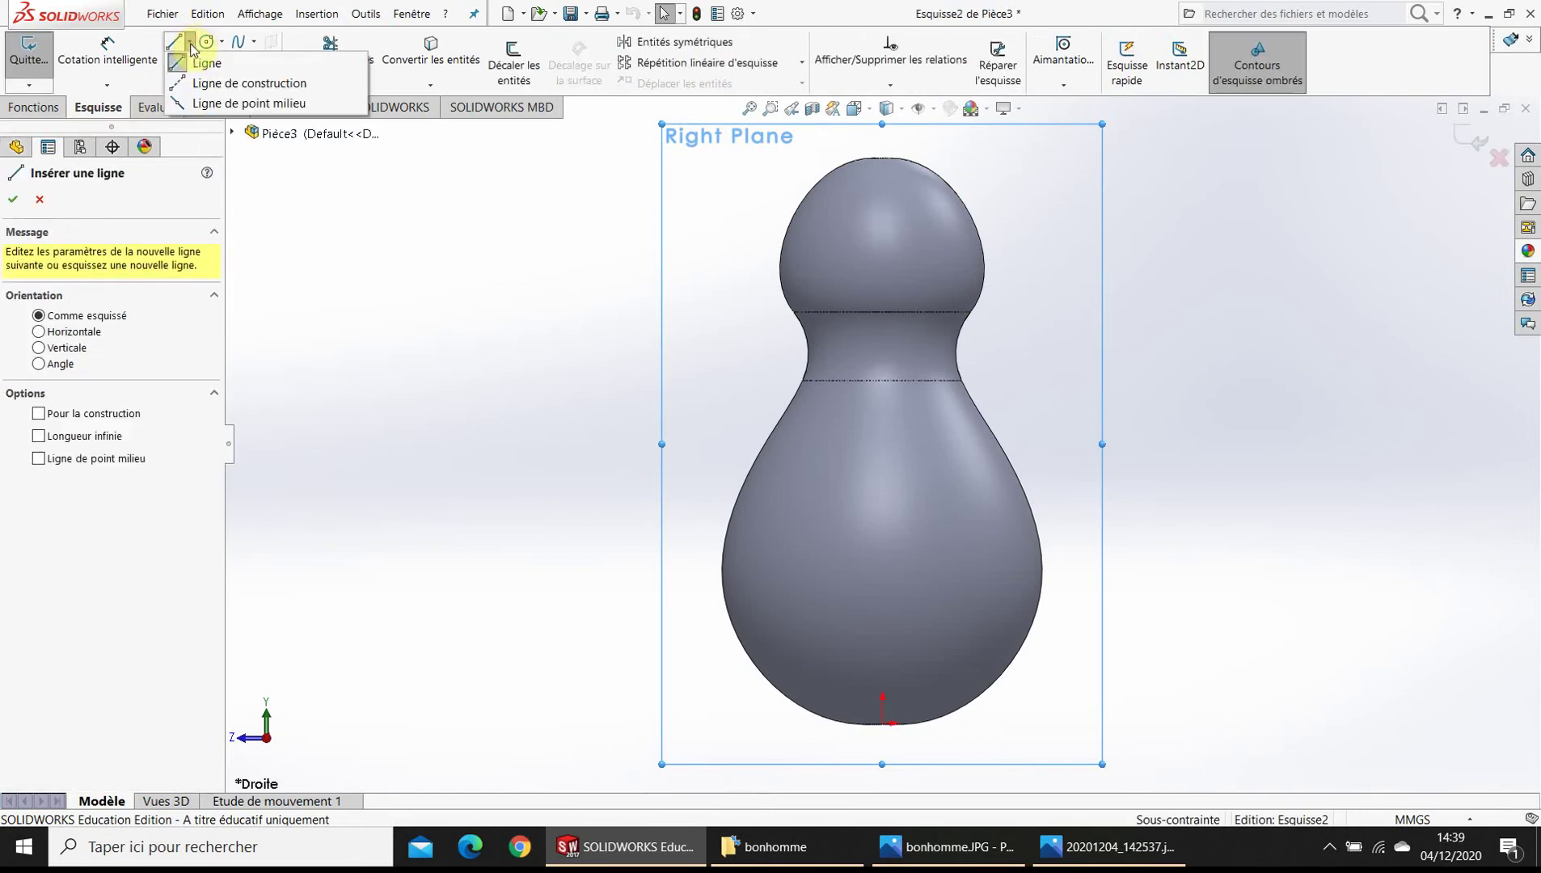
pyautogui.click(225, 131)
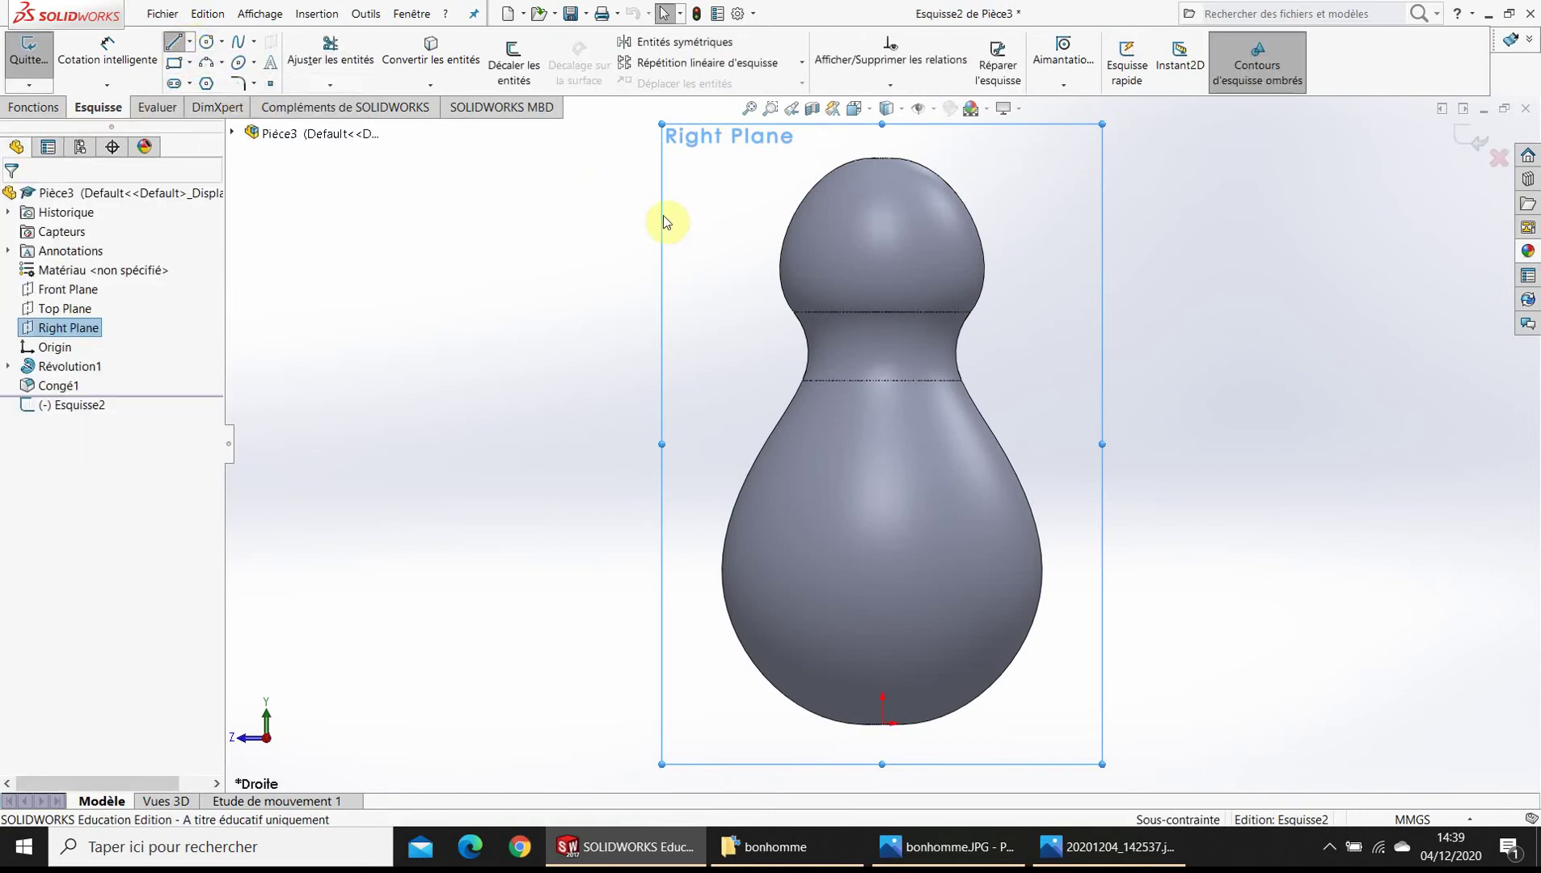
pyautogui.click(858, 237)
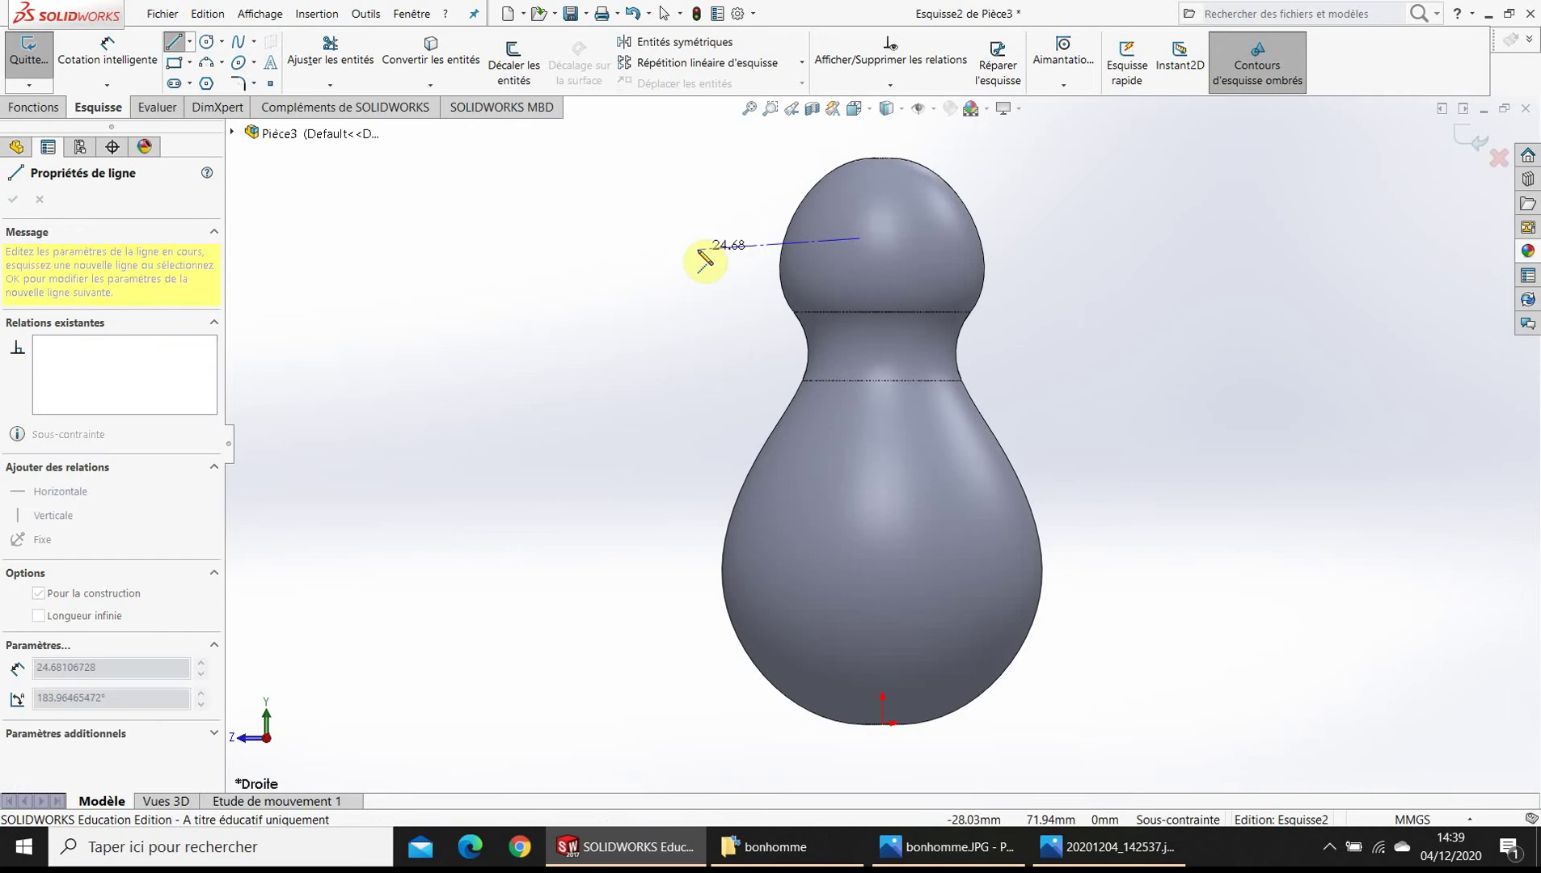
pyautogui.click(689, 238)
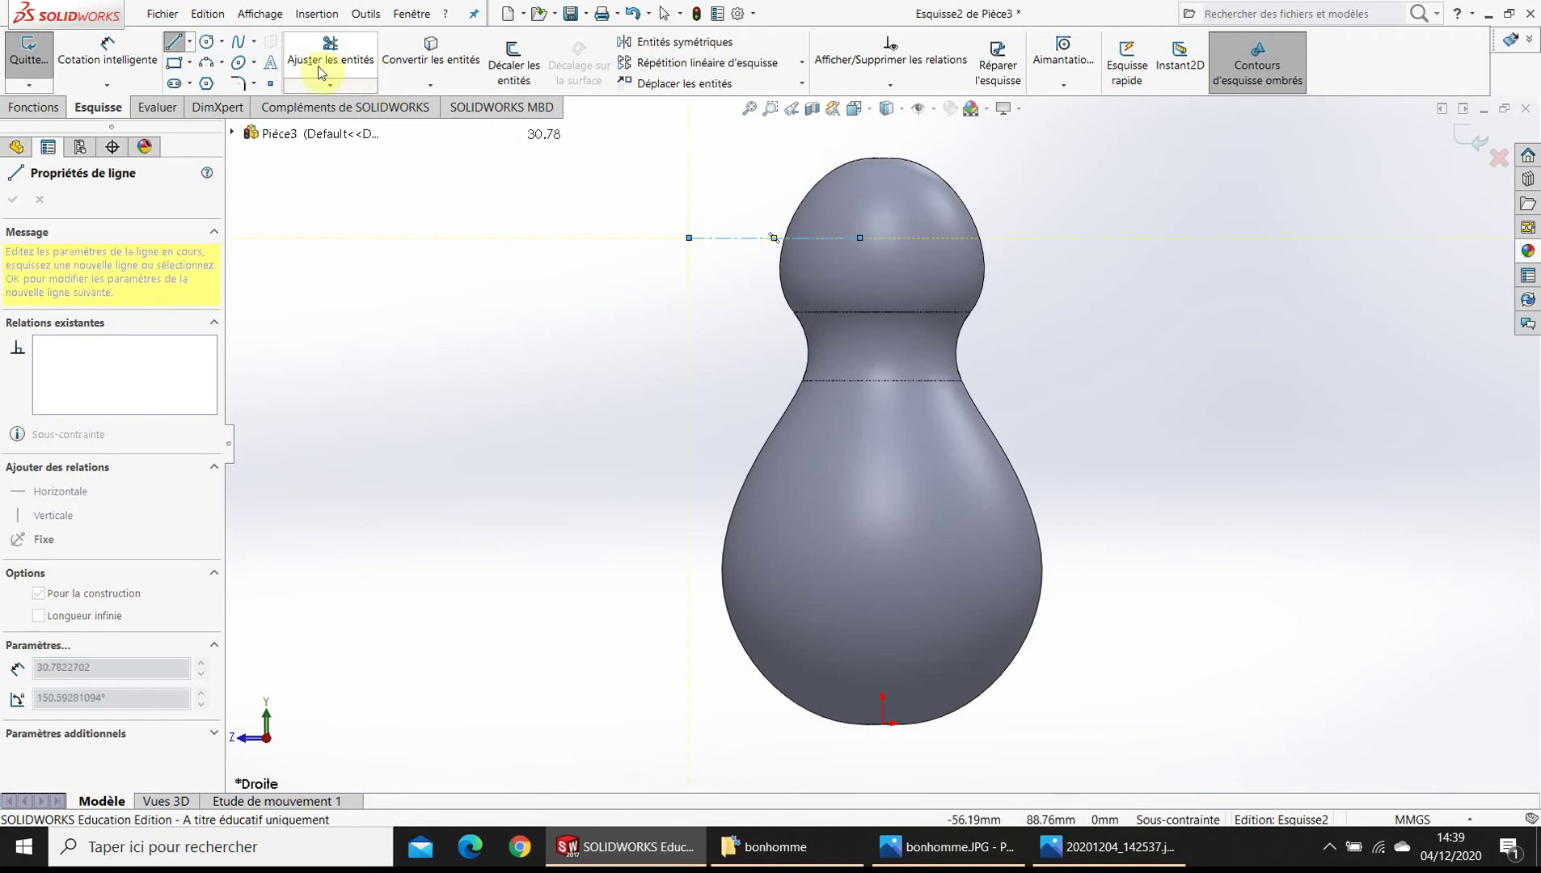
# - Draw the closed triangular beak outline from the construction line's end back to the head
pyautogui.click(189, 41)
pyautogui.click(194, 63)
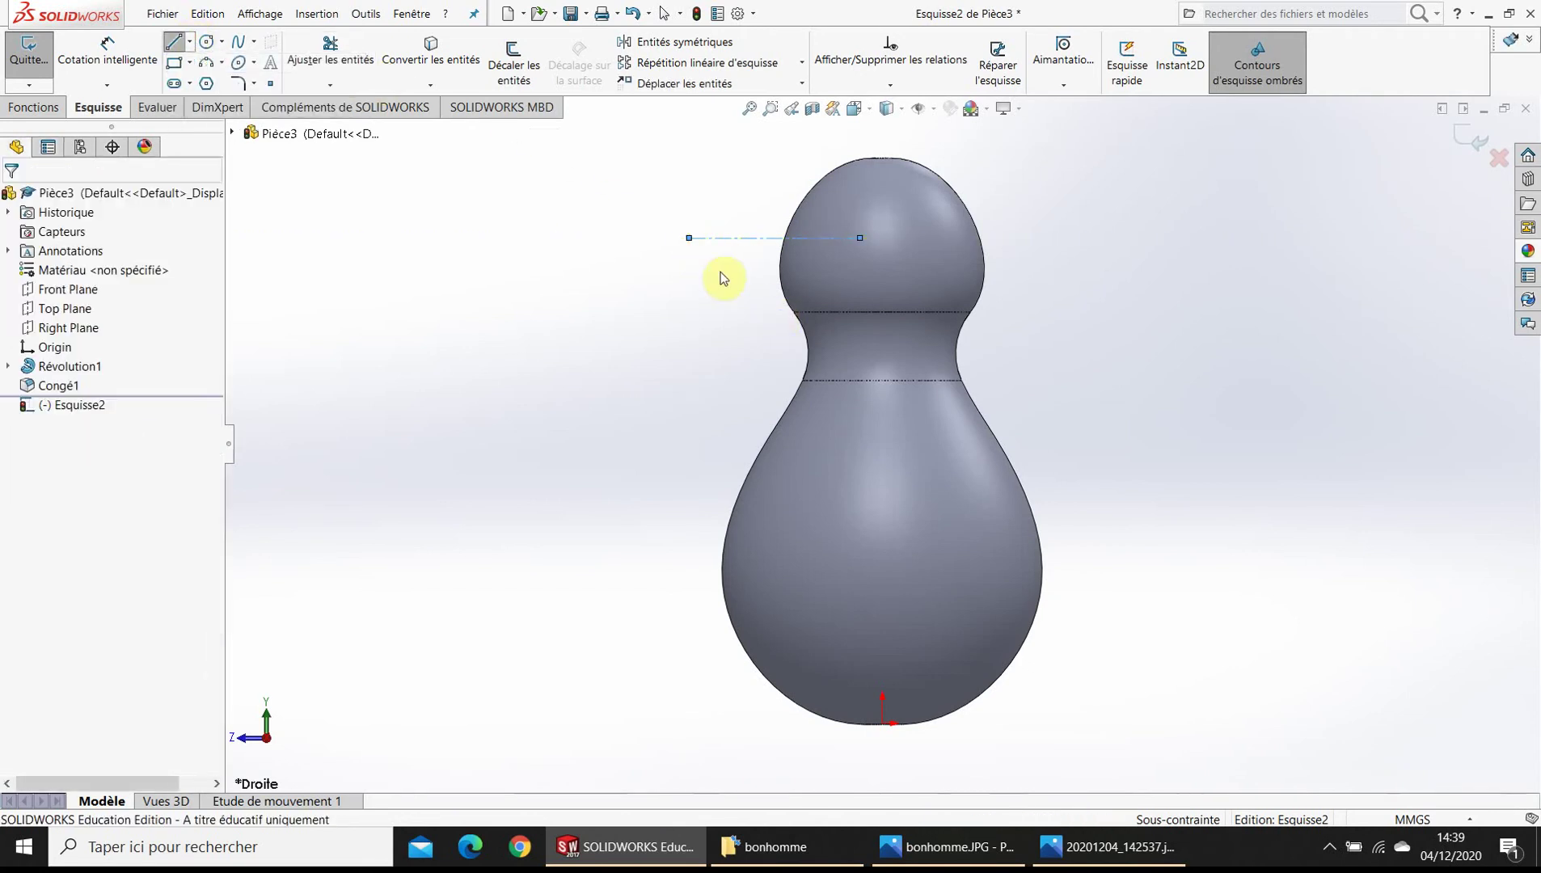
pyautogui.click(689, 238)
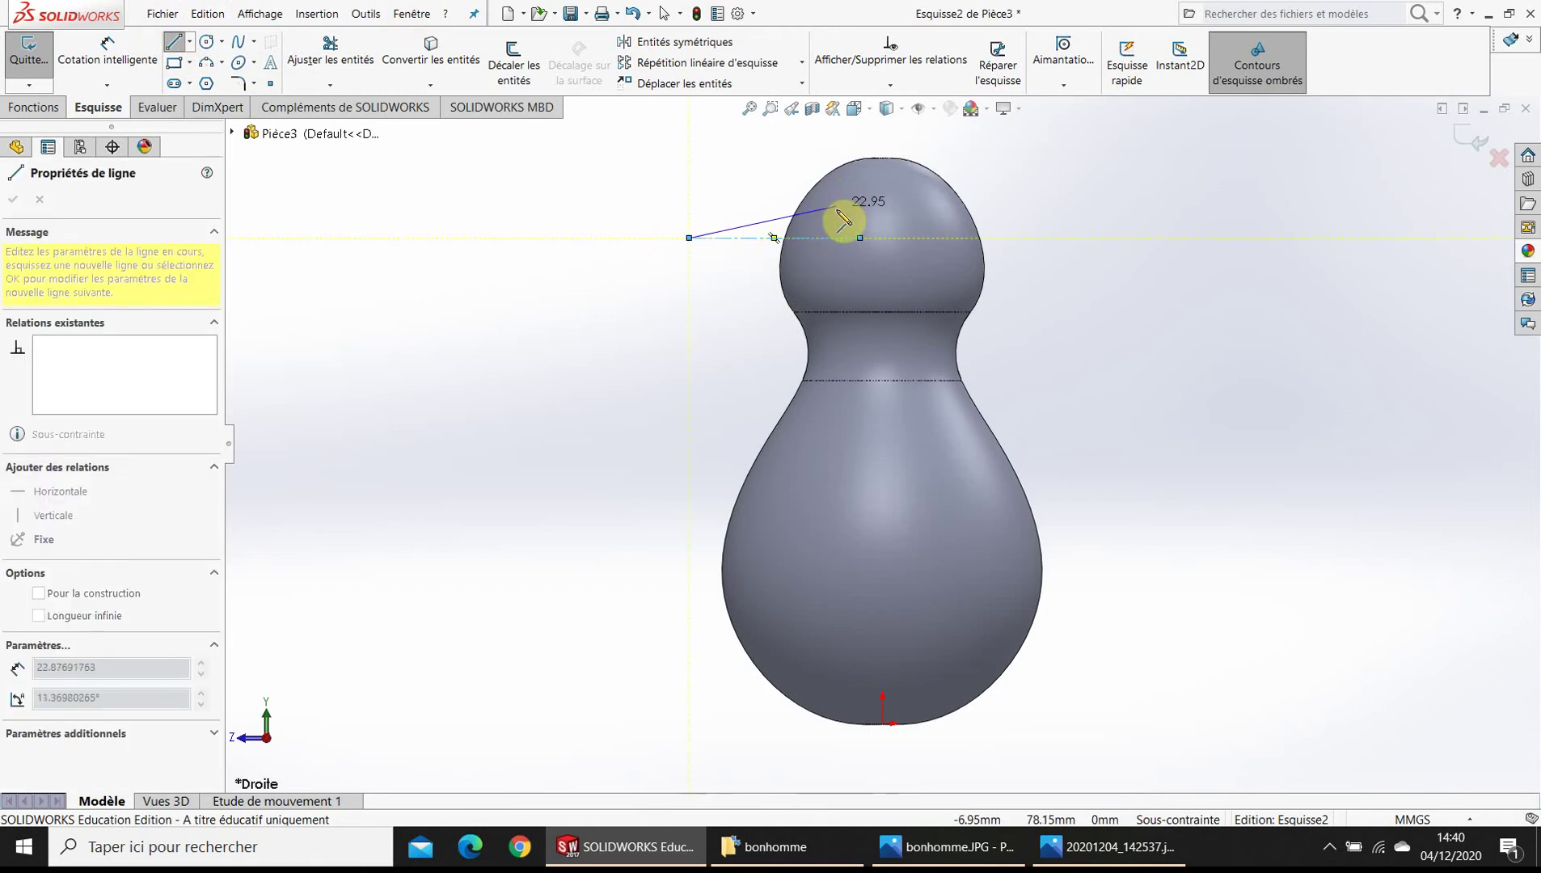
pyautogui.click(855, 207)
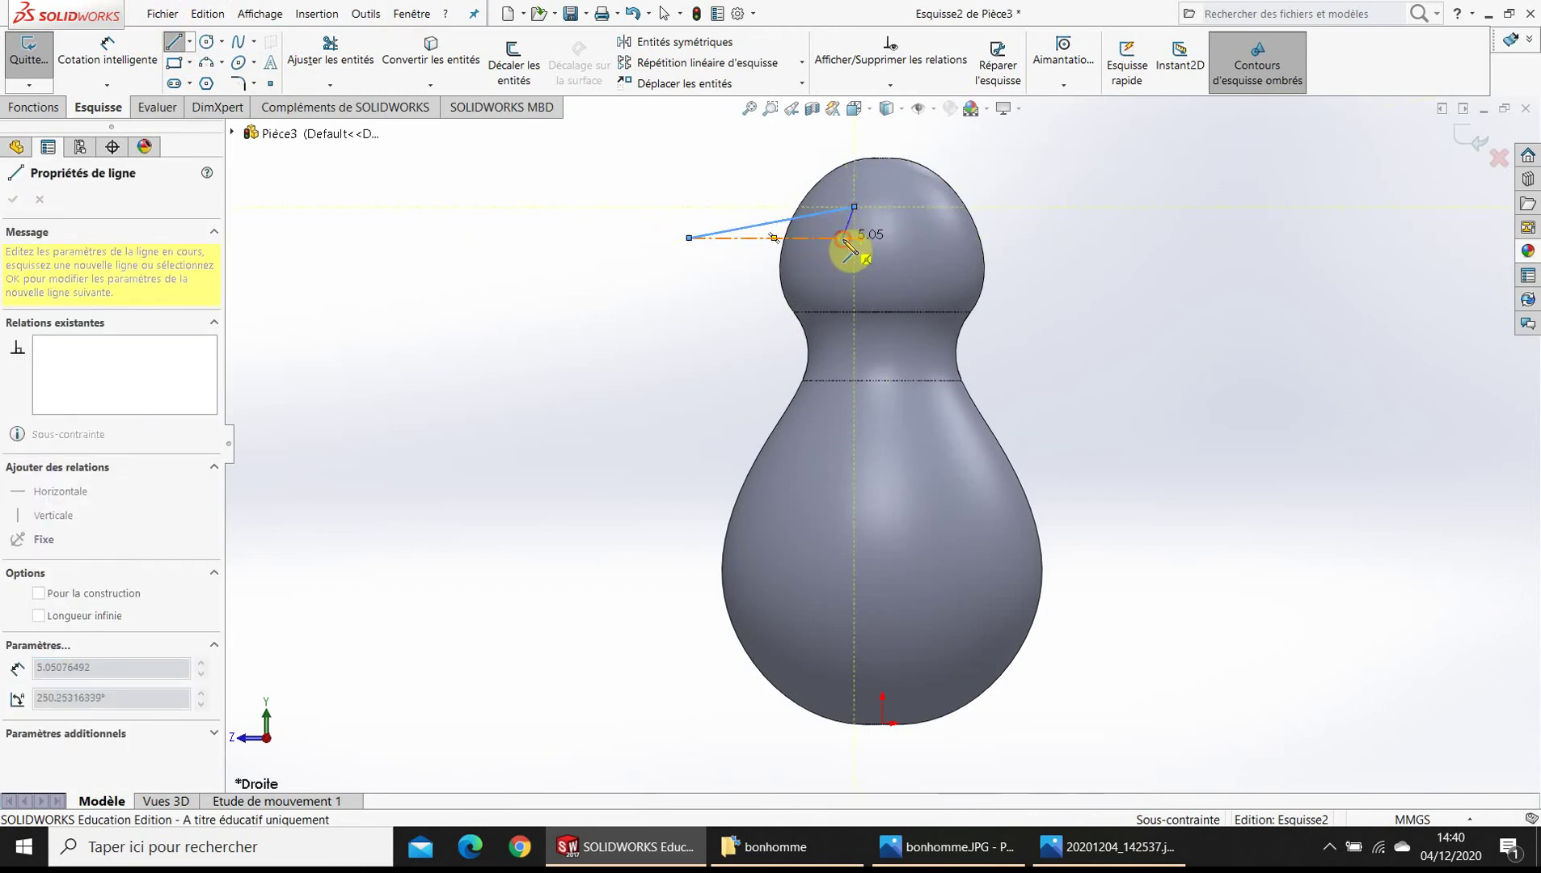
pyautogui.click(689, 238)
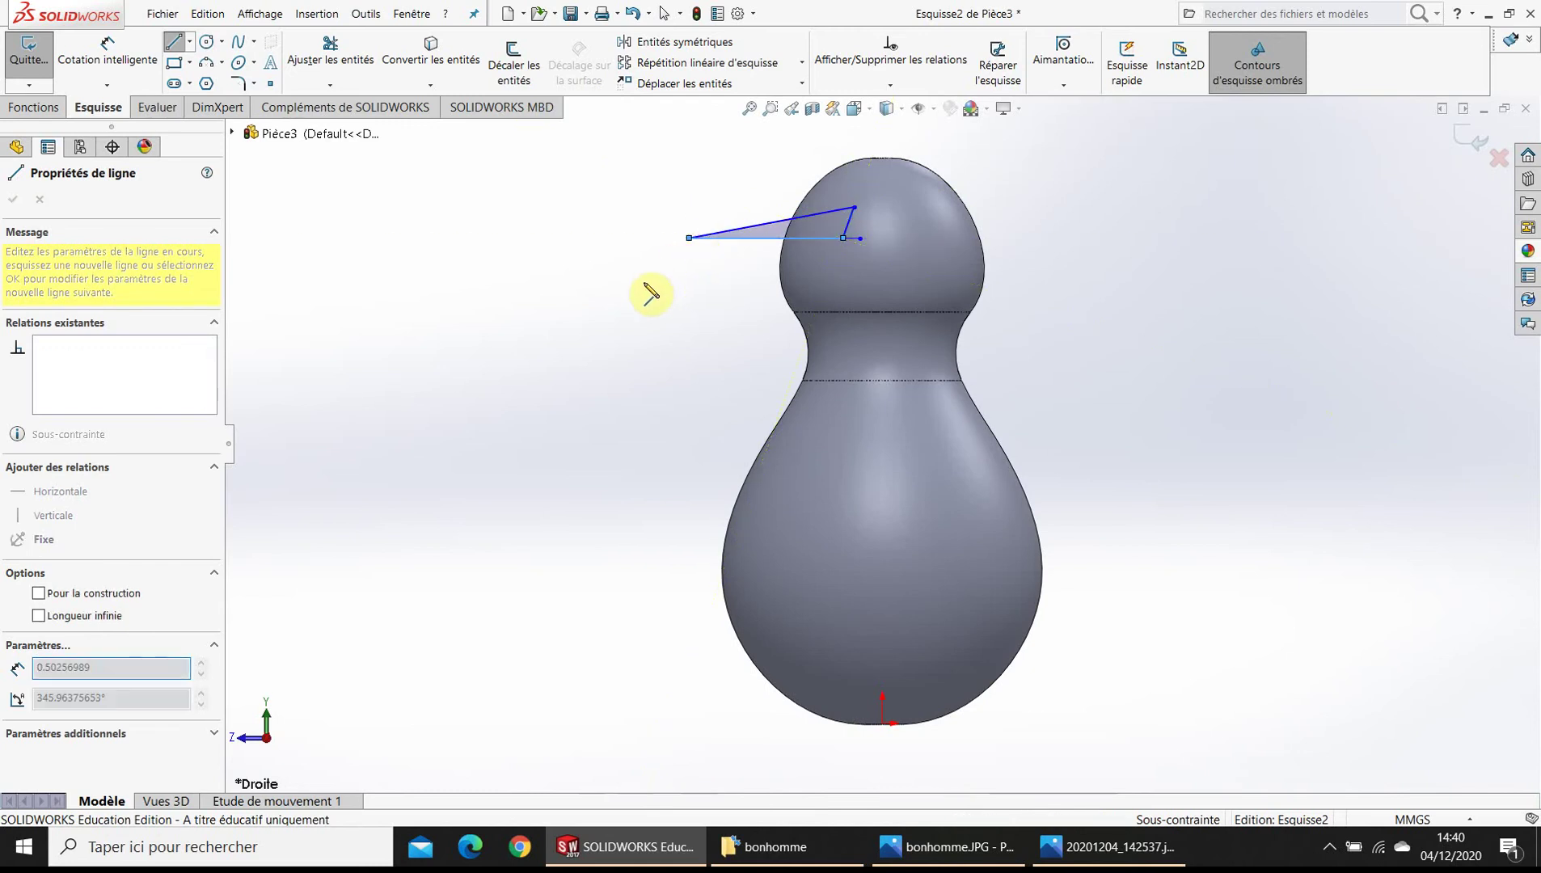
pyautogui.moveTo(594, 333)
pyautogui.mouseDown(button='middle')
pyautogui.moveTo(722, 382)
pyautogui.moveTo(661, 355)
pyautogui.mouseUp(button='middle')
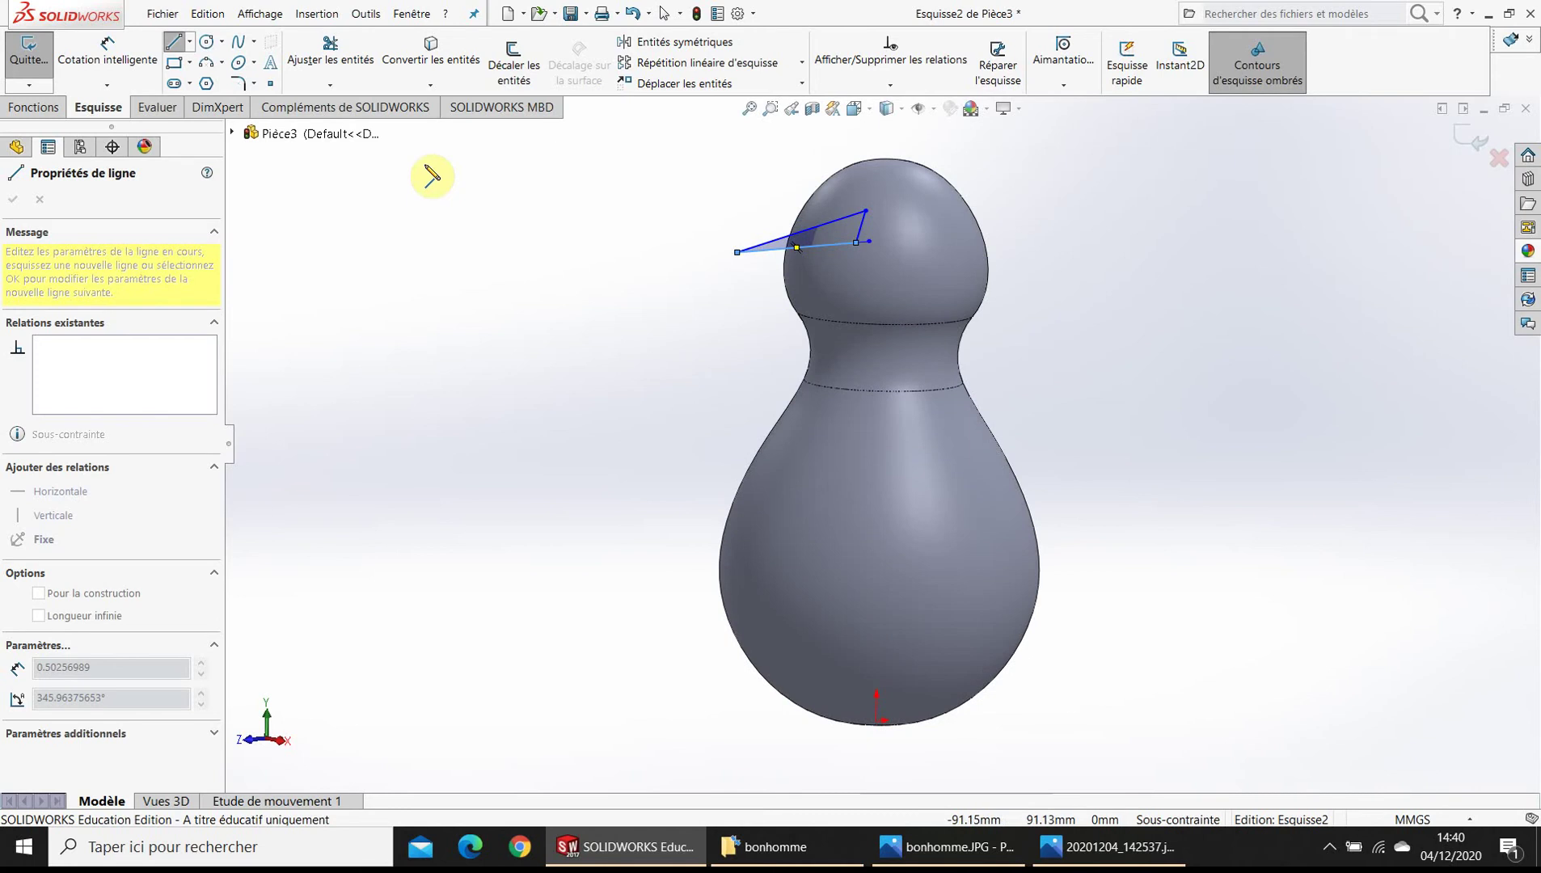
pyautogui.scroll(-2, 566, 248)
pyautogui.scroll(-2, 566, 247)
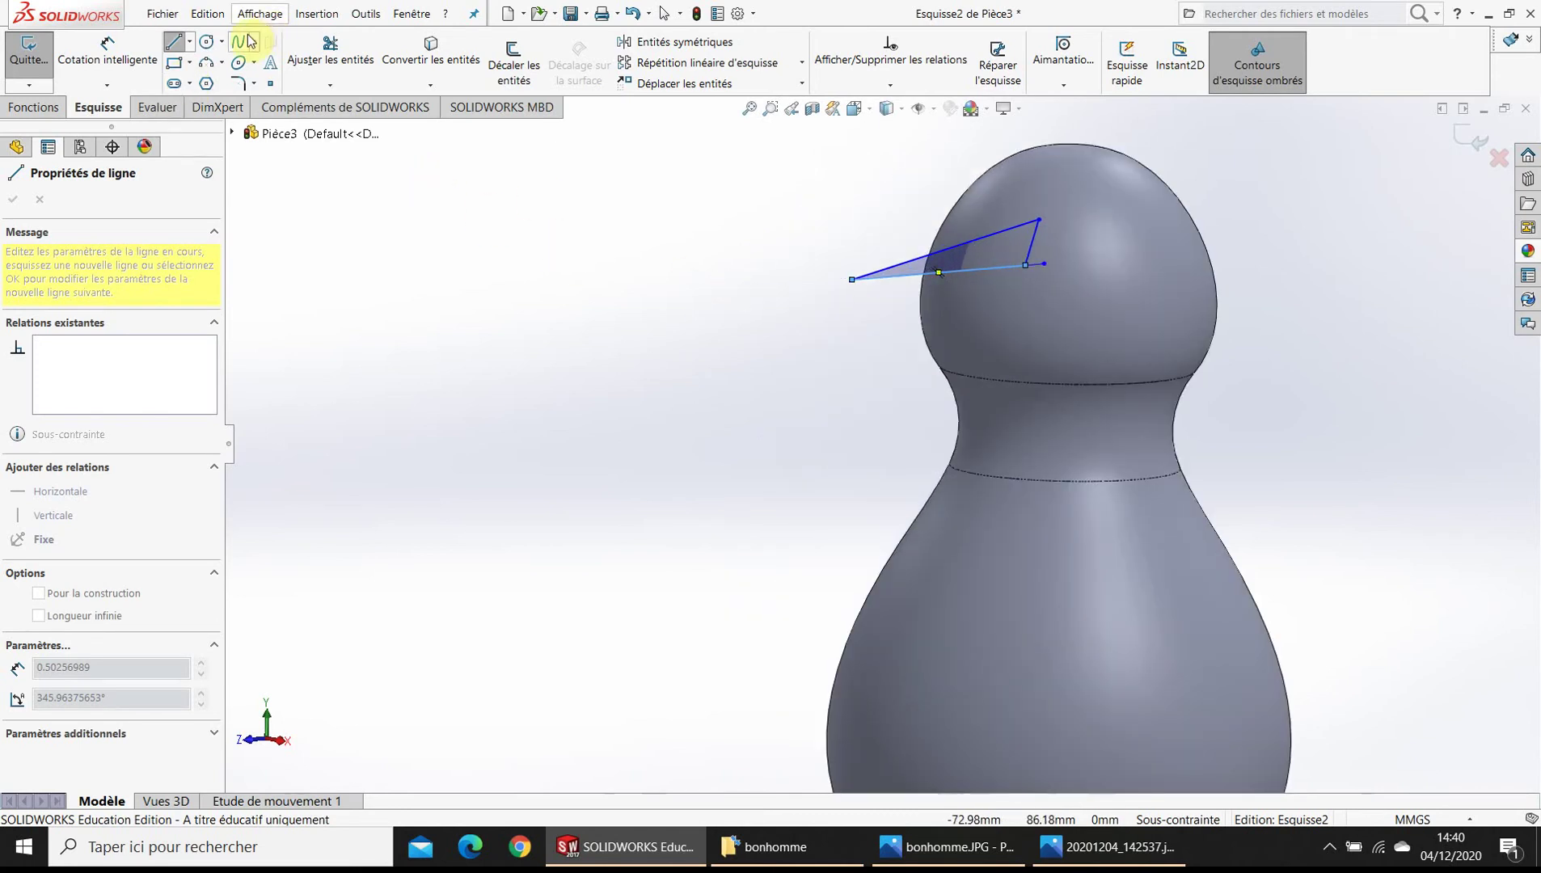
pyautogui.scroll(3, 973, 347)
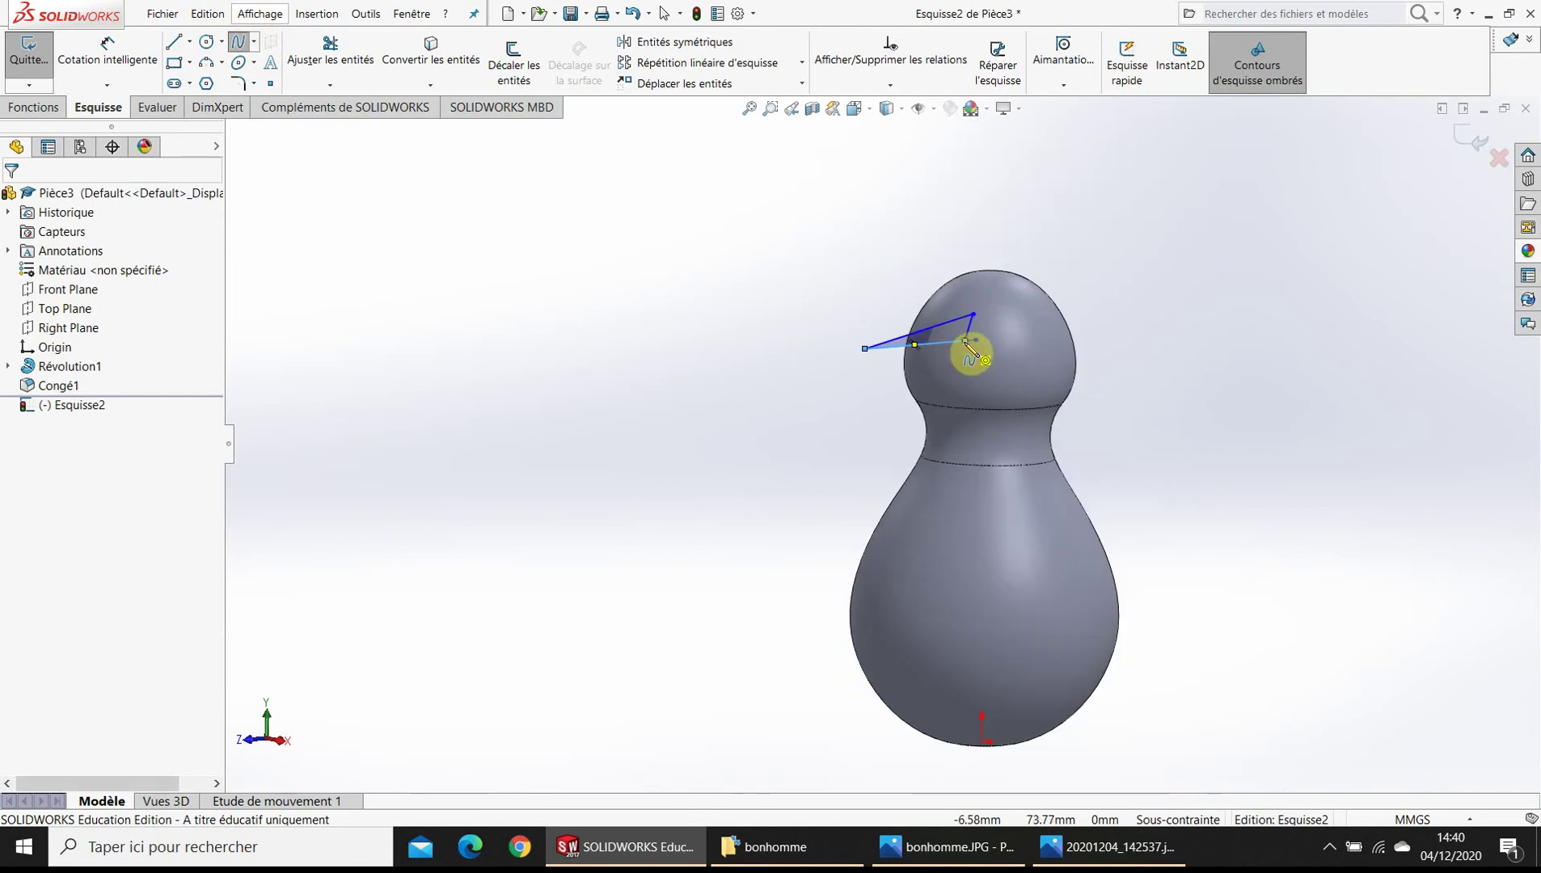
pyautogui.press('space')
# - Draw a spline across the two beak edges near the tip
pyautogui.click(603, 640)
pyautogui.press('Return')
pyautogui.scroll(-5, 756, 267)
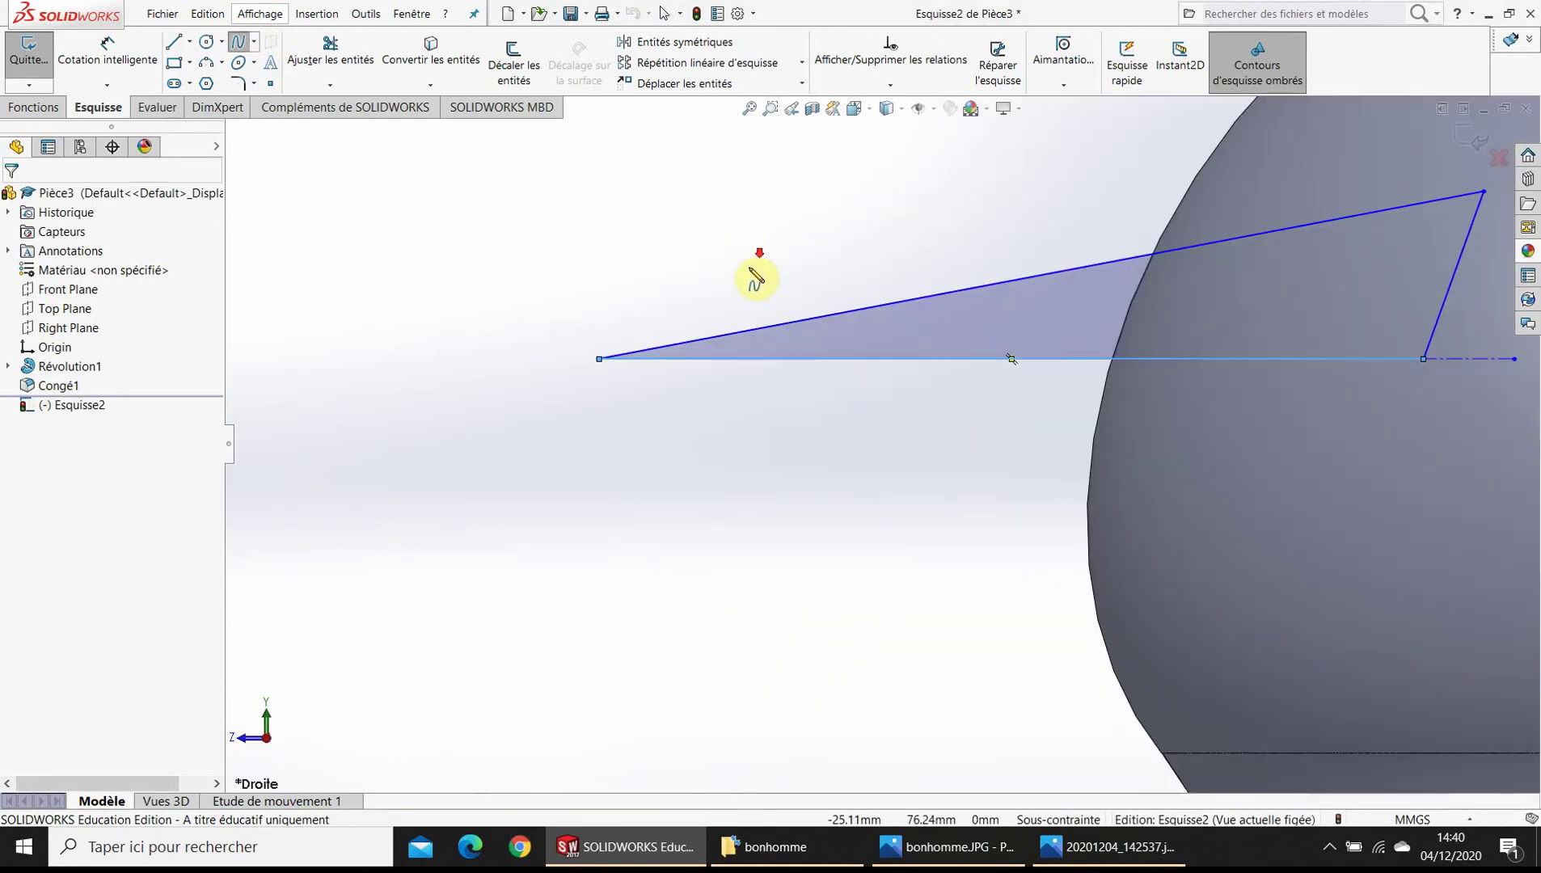
pyautogui.scroll(-3, 711, 364)
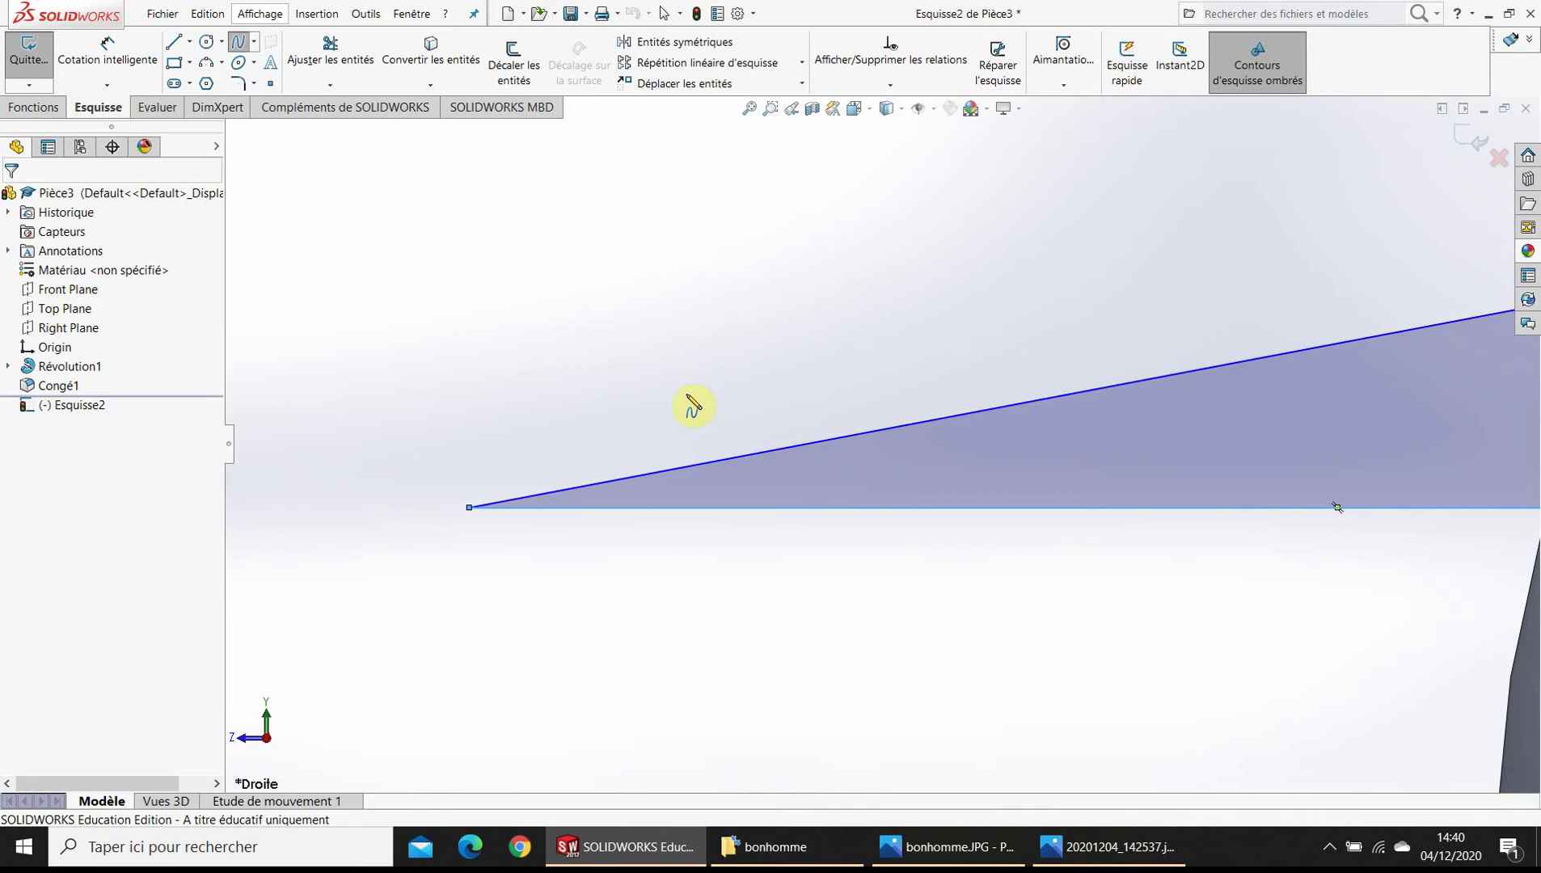
pyautogui.click(639, 497)
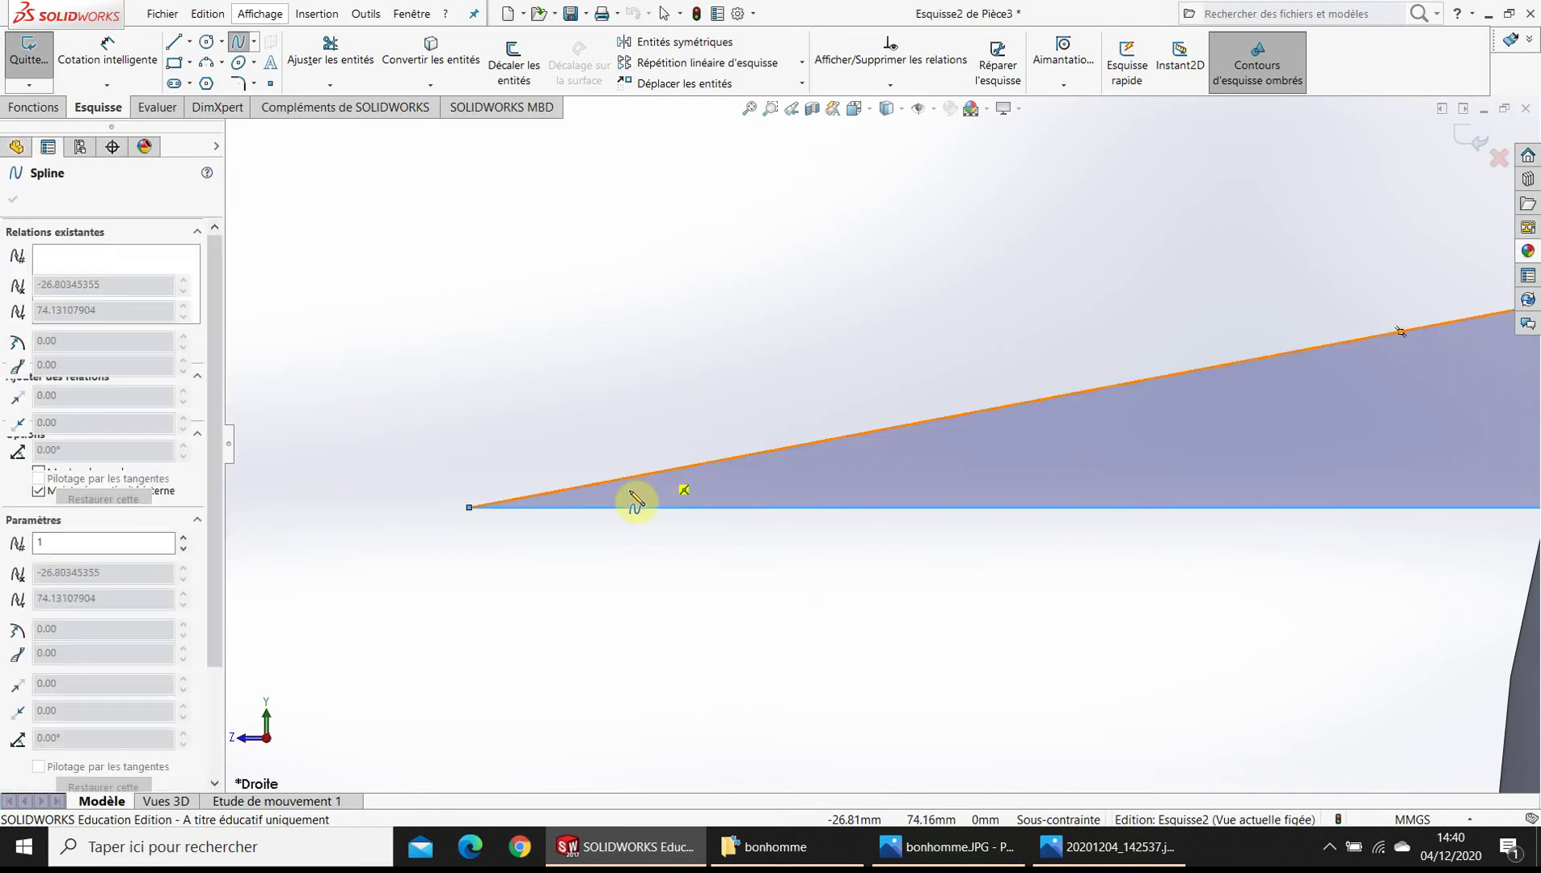
pyautogui.doubleClick(688, 507)
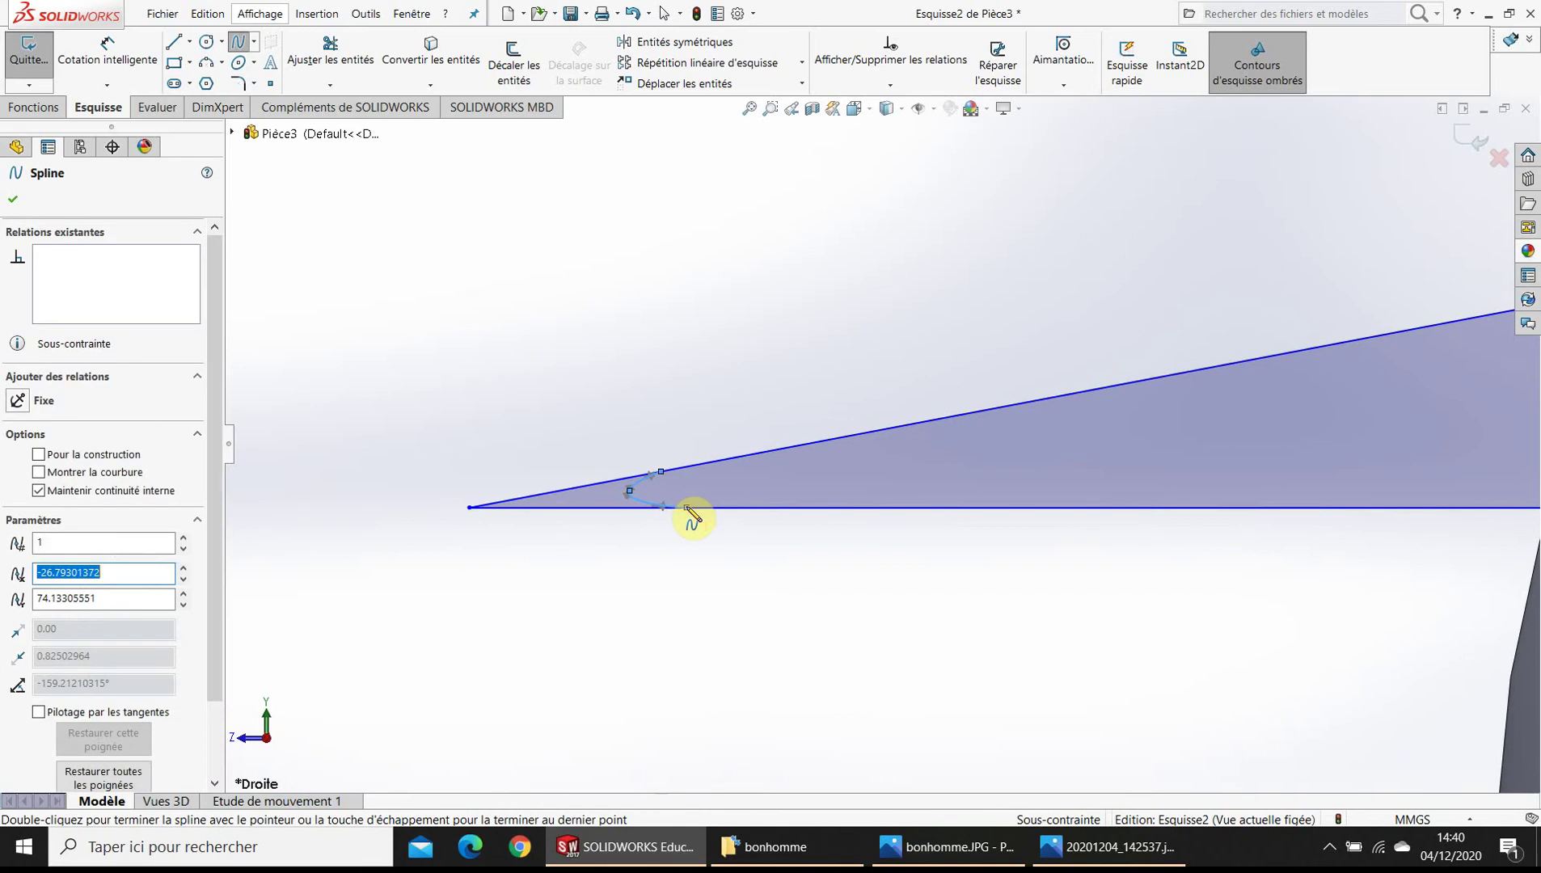
# - Trim away the sharp beak tip beyond the spline
pyautogui.click(346, 36)
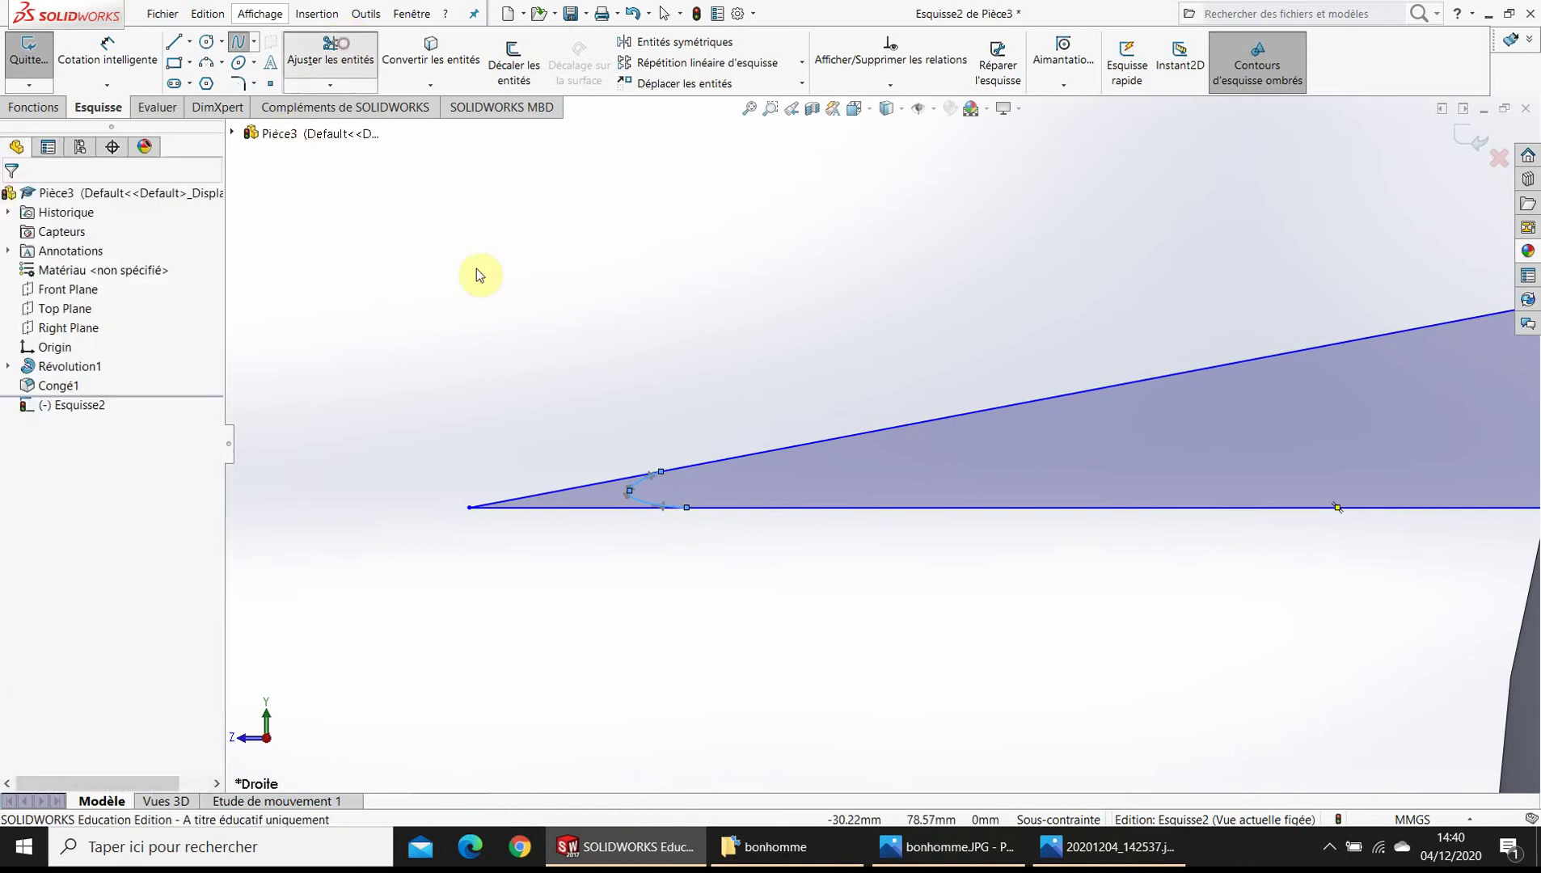
pyautogui.click(575, 489)
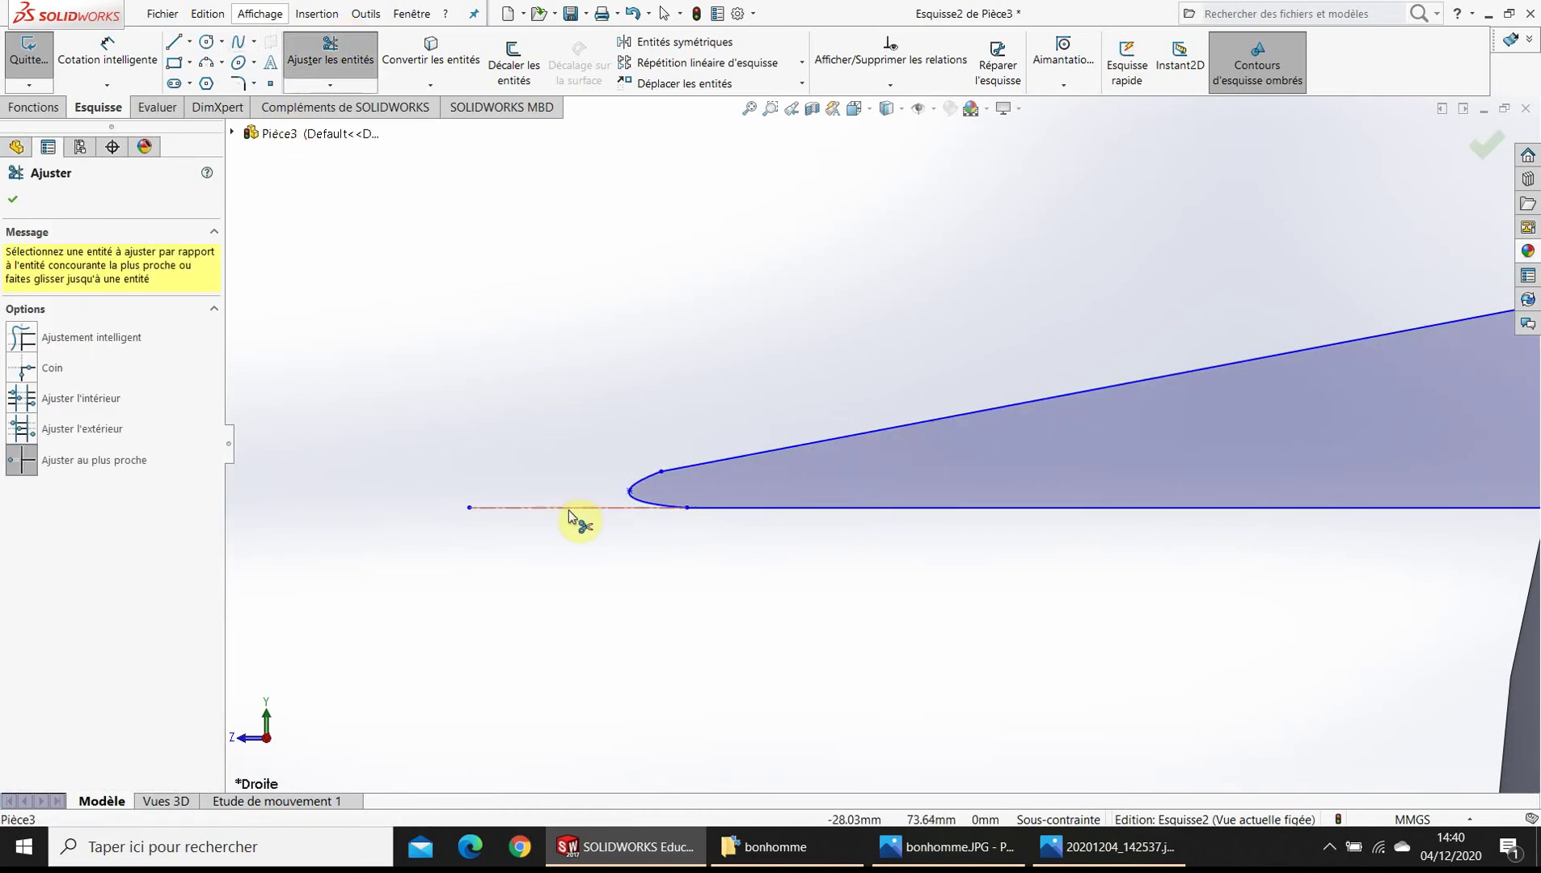
pyautogui.scroll(2, 575, 512)
pyautogui.scroll(2, 608, 510)
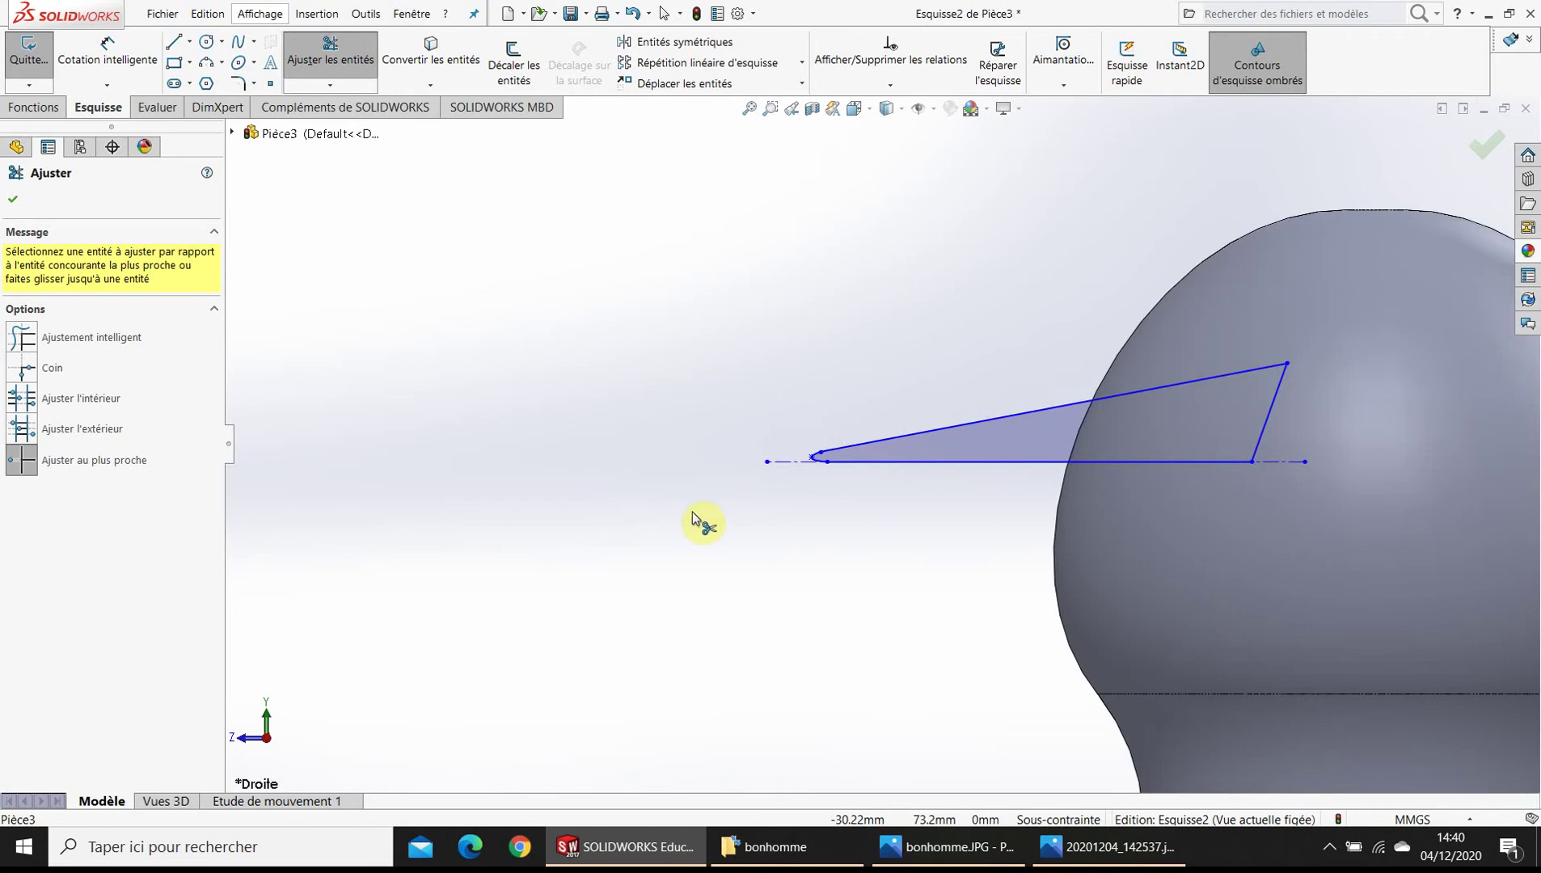
pyautogui.scroll(-4, 797, 469)
pyautogui.scroll(-1, 292, 145)
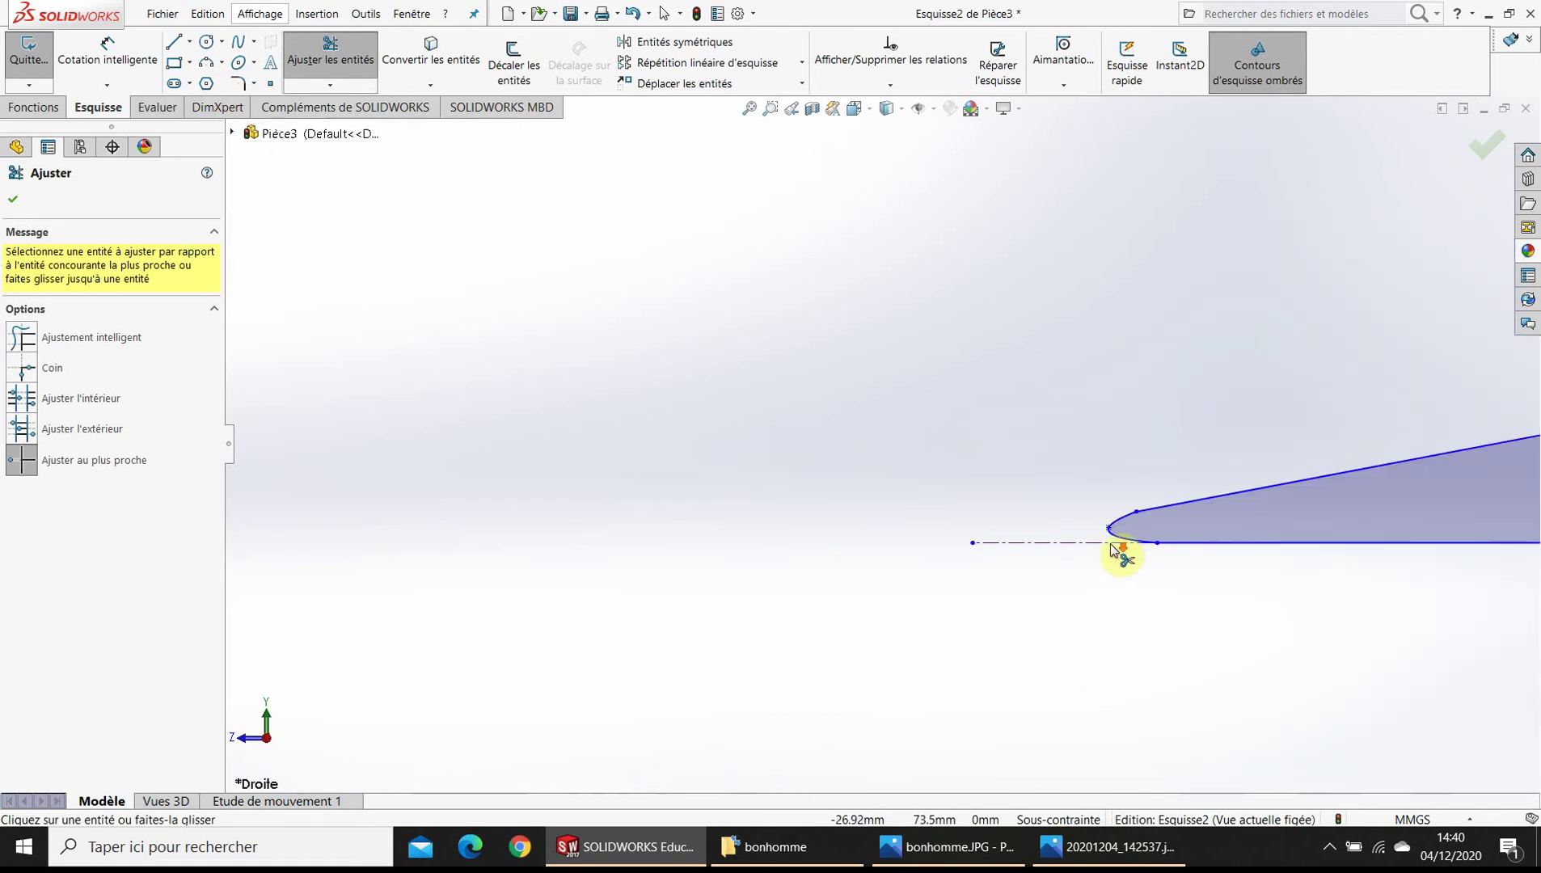
pyautogui.scroll(-5, 1117, 553)
pyautogui.click(330, 48)
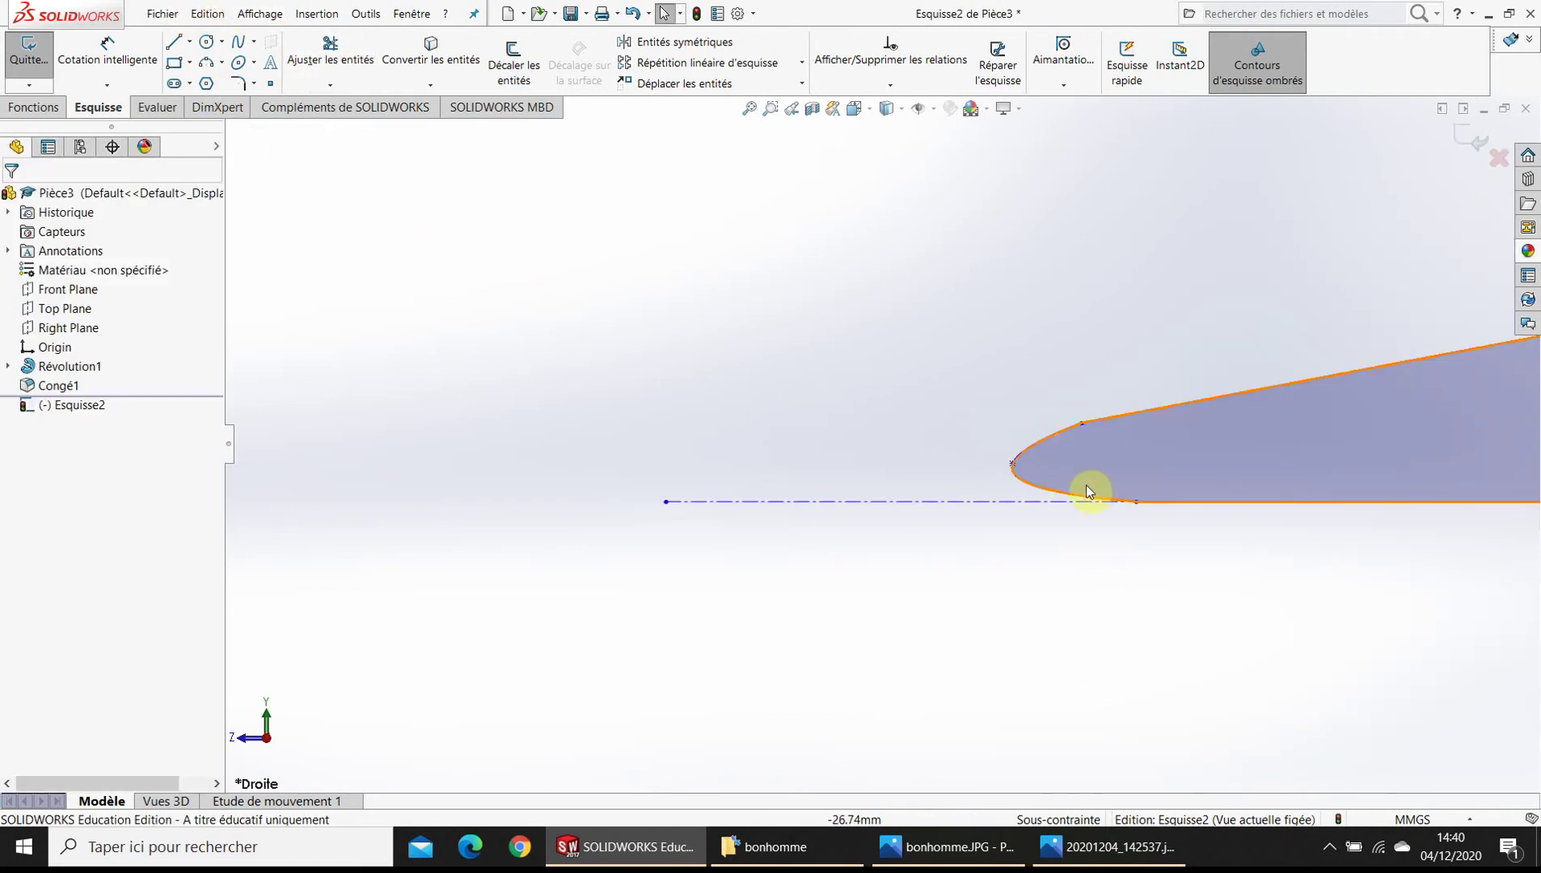
# - Reshape the beak tip and snap its endpoint coincident onto the horizontal centerline
pyautogui.moveTo(1013, 463)
pyautogui.mouseDown()
pyautogui.moveTo(1113, 463)
pyautogui.moveTo(1154, 427)
pyautogui.moveTo(1139, 430)
pyautogui.mouseUp()
pyautogui.moveTo(1137, 502); pyautogui.dragTo(1108, 498)
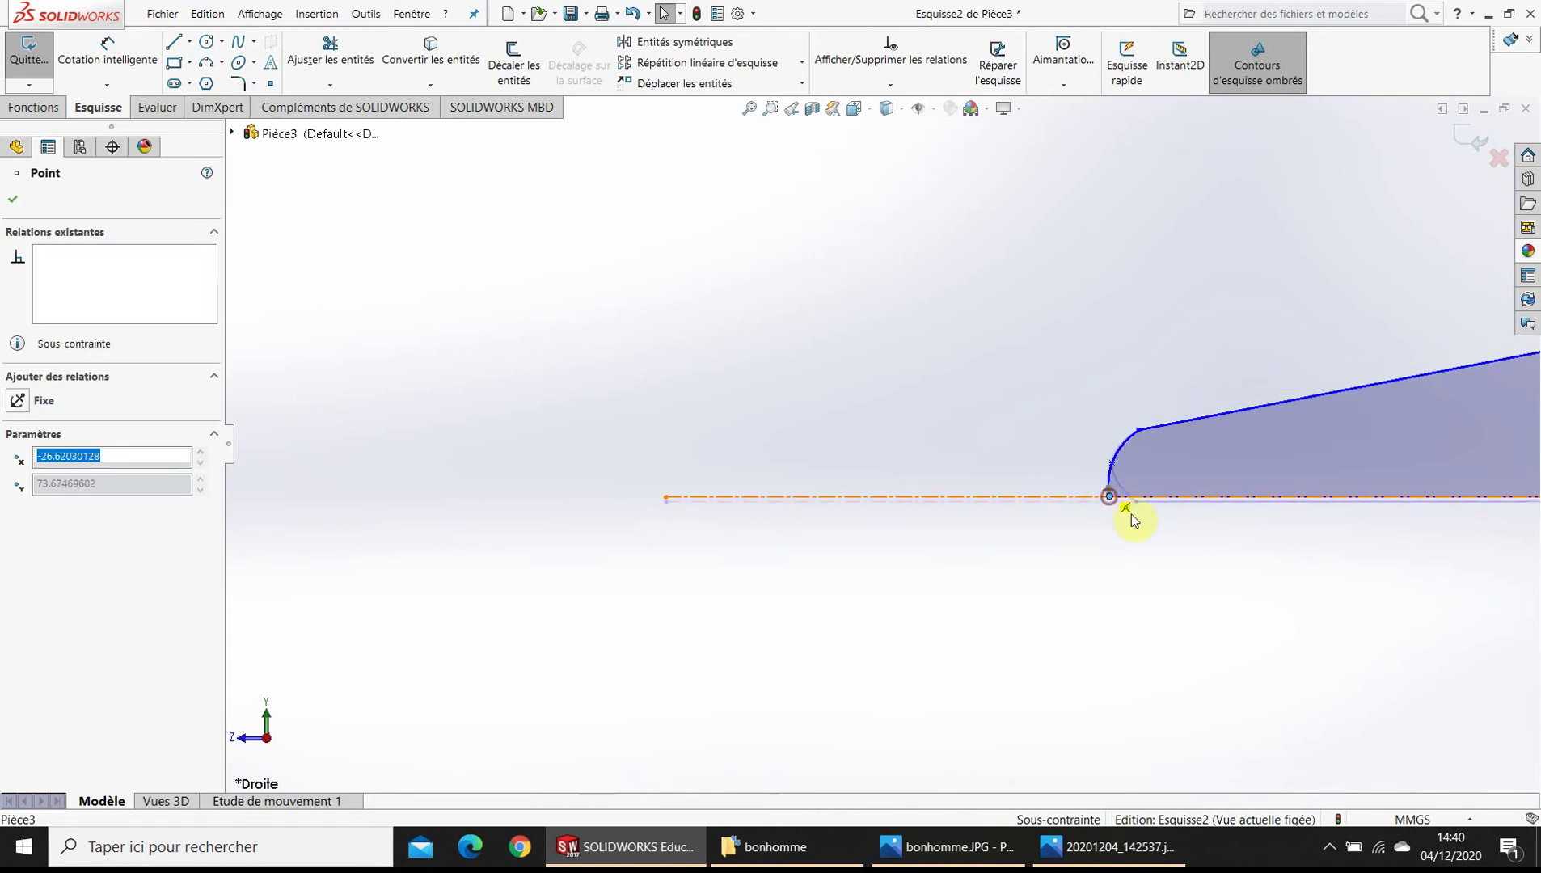
pyautogui.scroll(10, 997, 516)
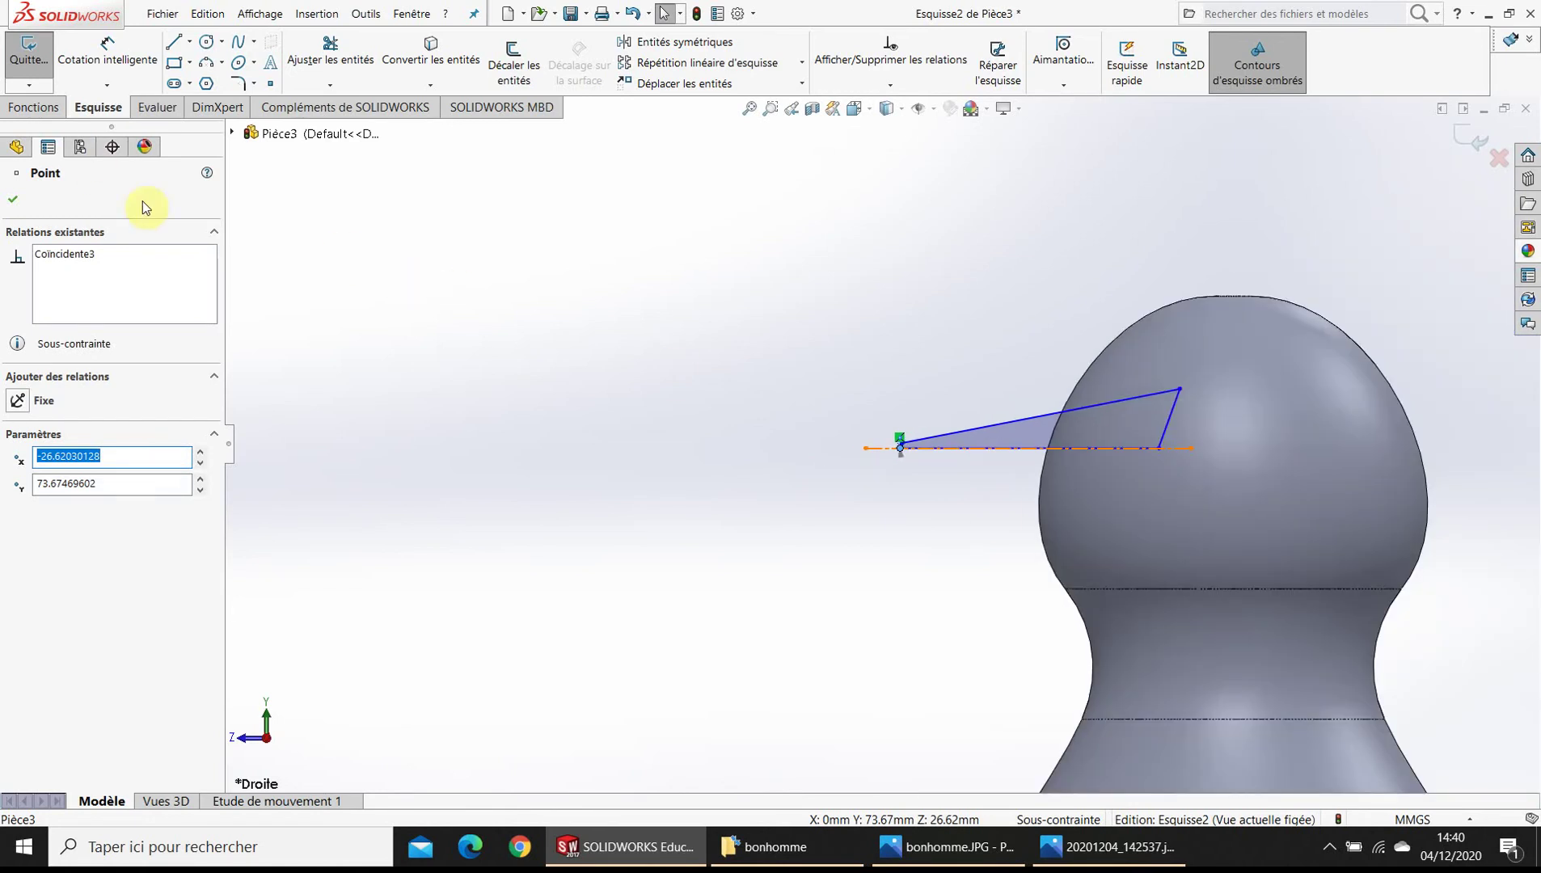
pyautogui.scroll(-2, 1051, 440)
pyautogui.scroll(-3, 889, 404)
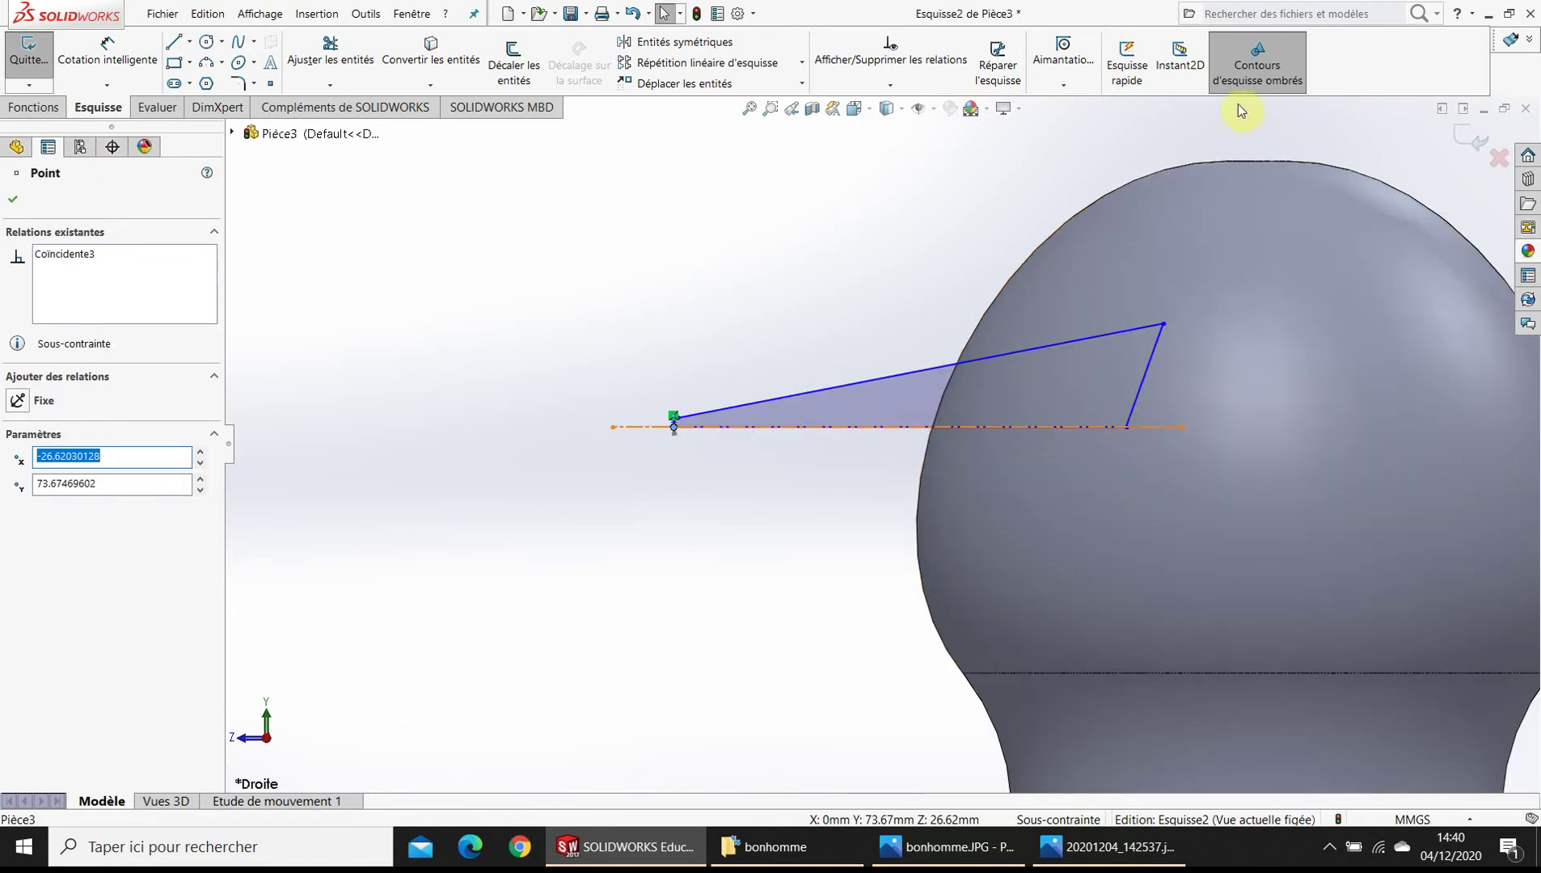
pyautogui.click(31, 106)
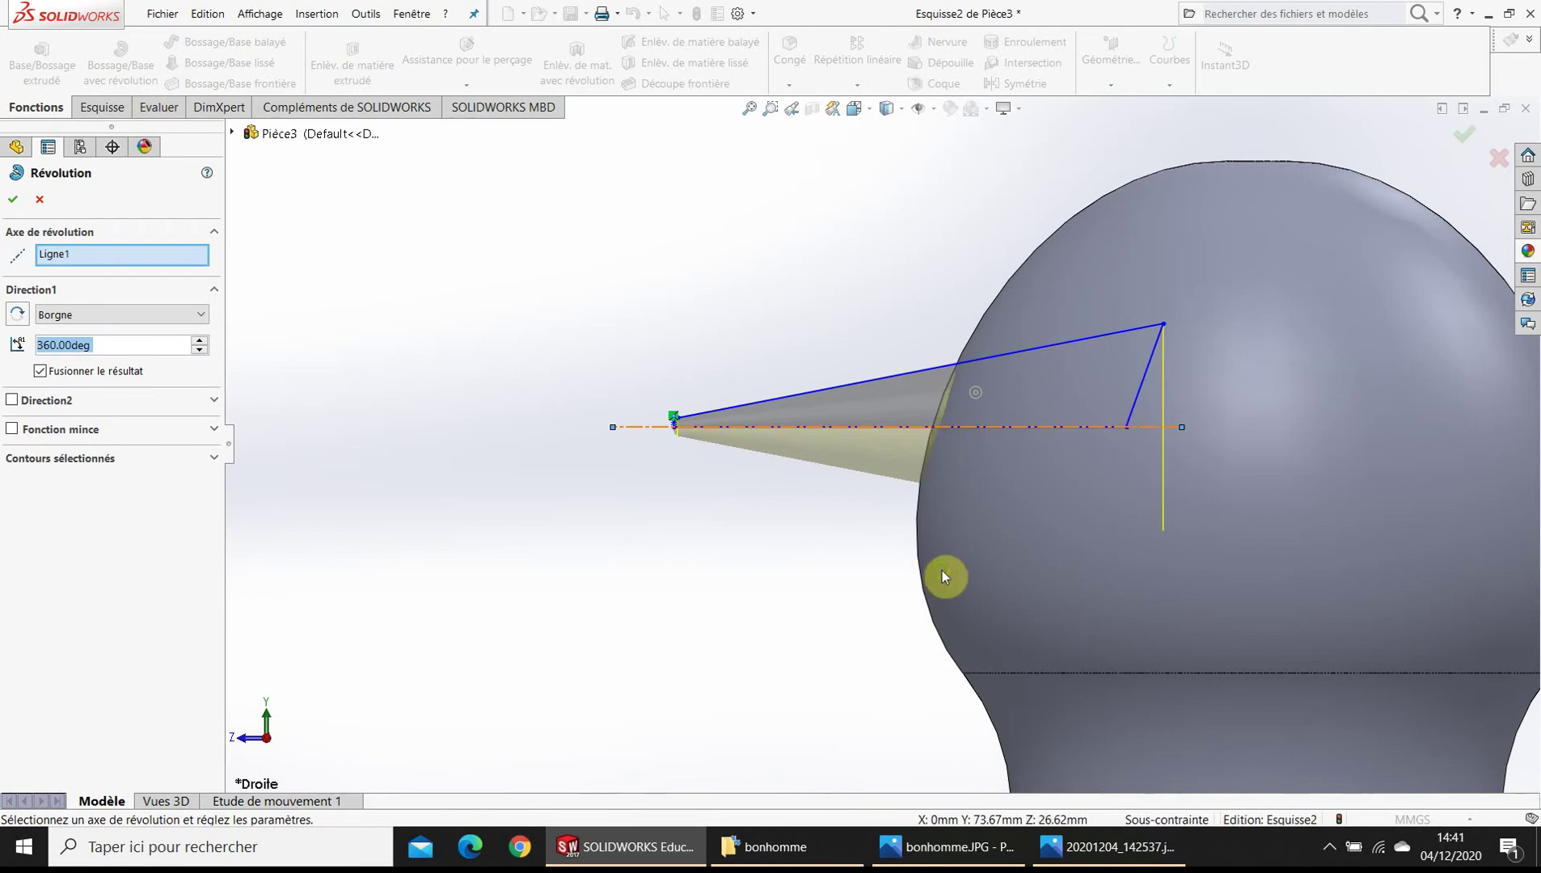
# - Revolve the beak profile 360° around Line1 into the solid cone Révolution2
pyautogui.click(13, 200)
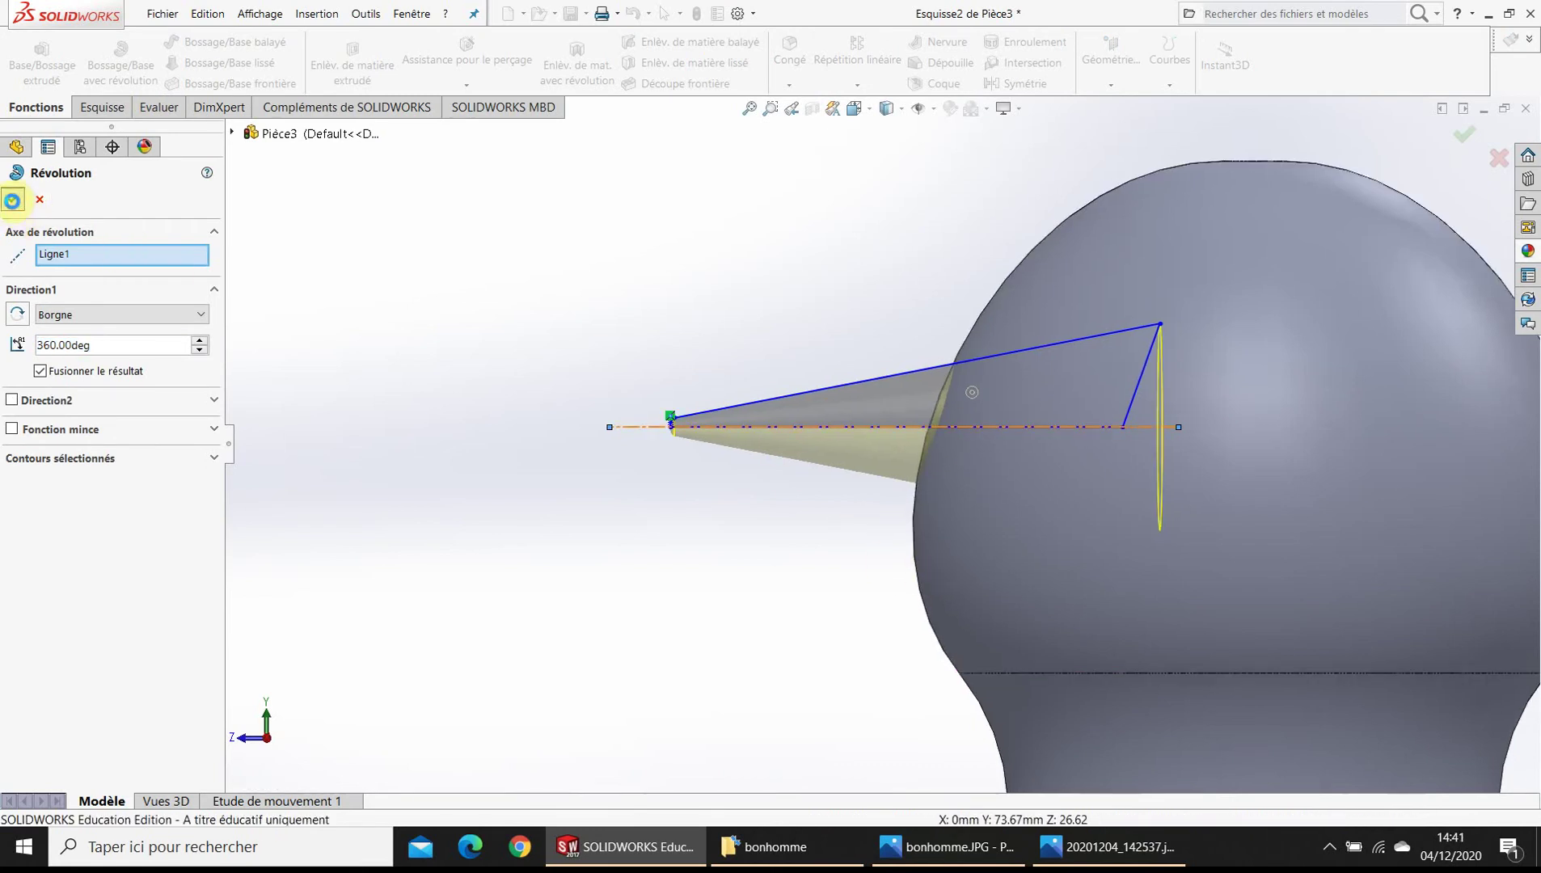
pyautogui.scroll(3, 774, 574)
pyautogui.scroll(2, 812, 584)
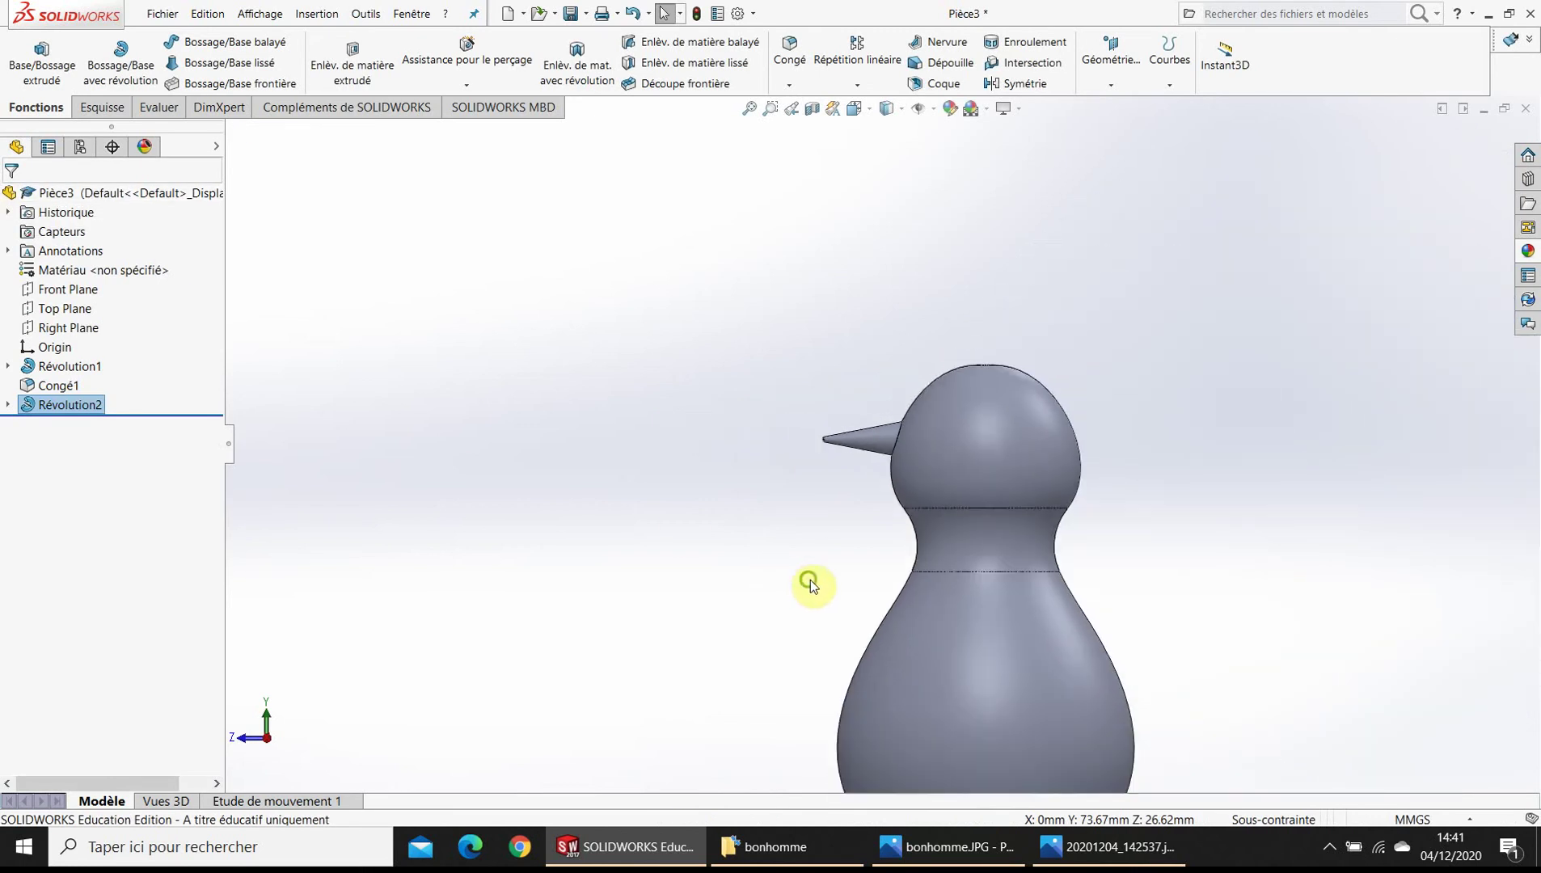
pyautogui.scroll(3, 914, 584)
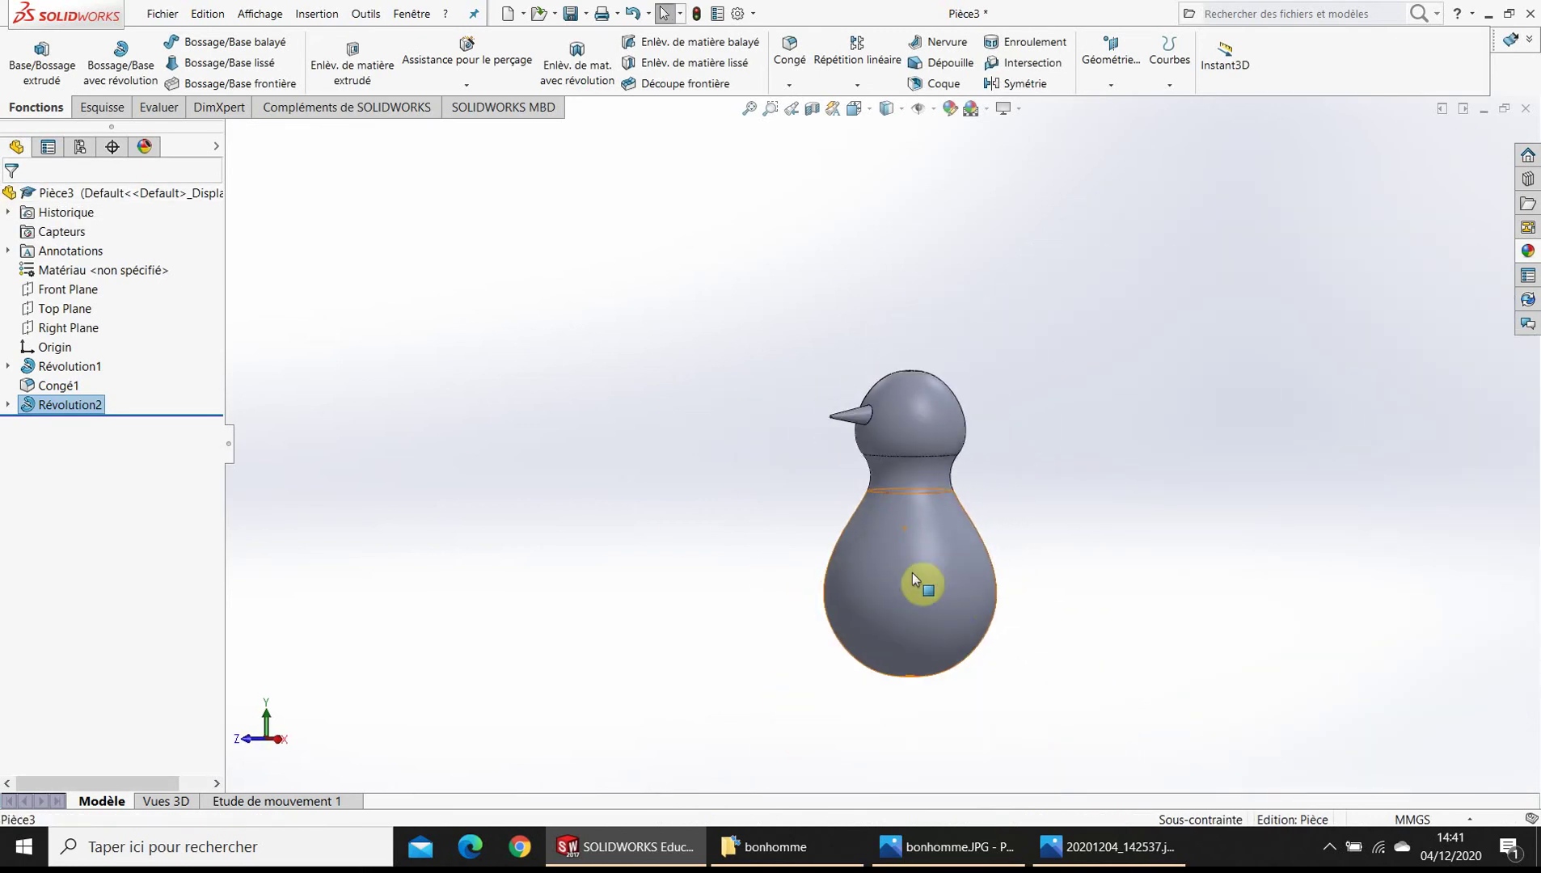
pyautogui.scroll(-3, 919, 447)
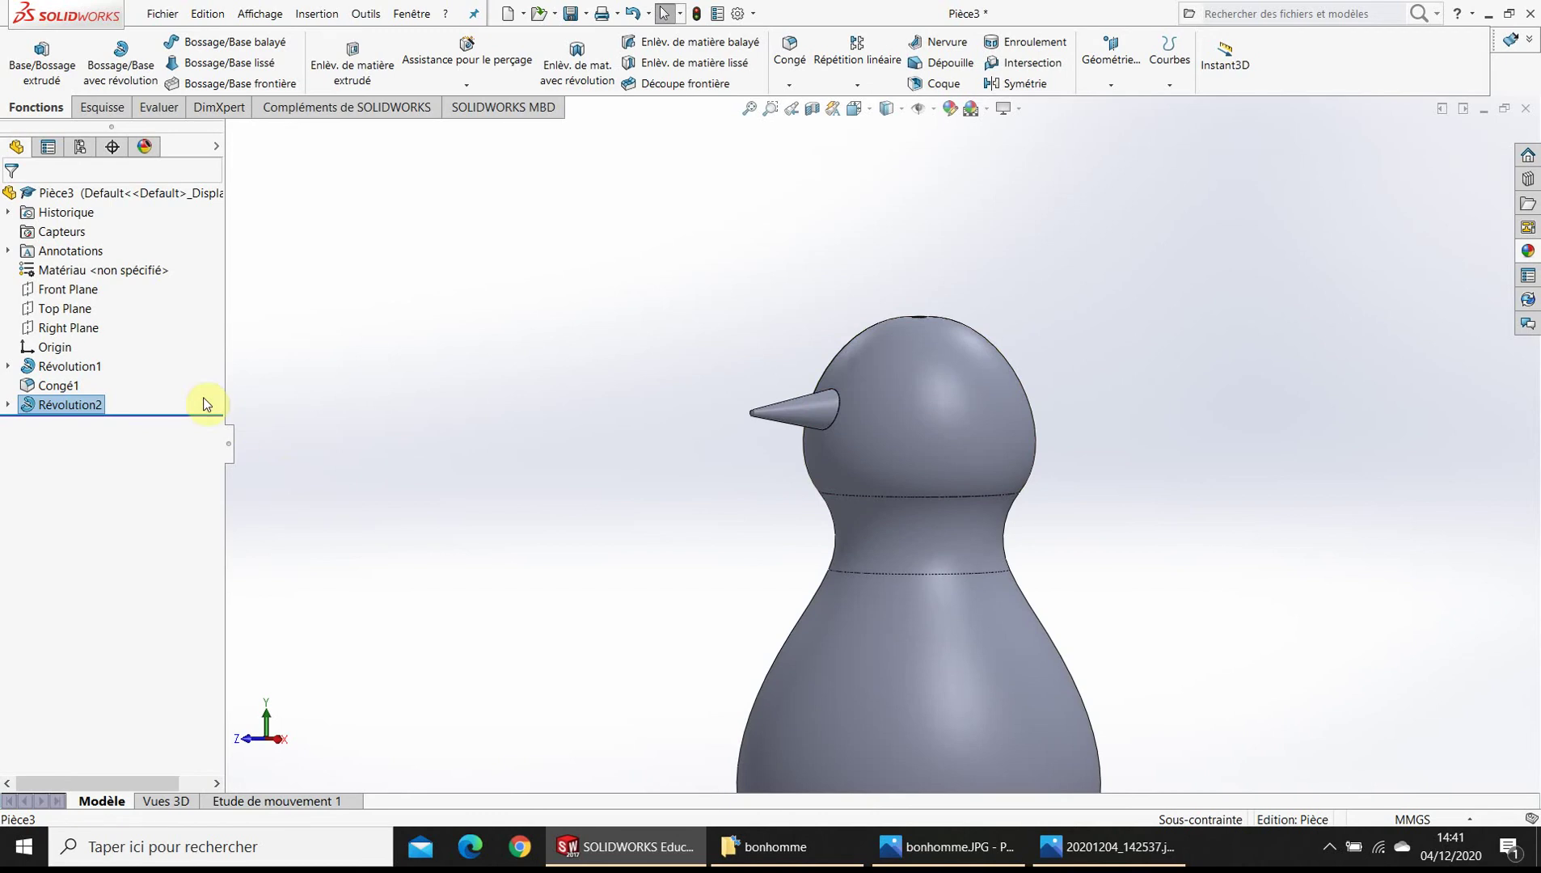
pyautogui.rightClick(61, 413)
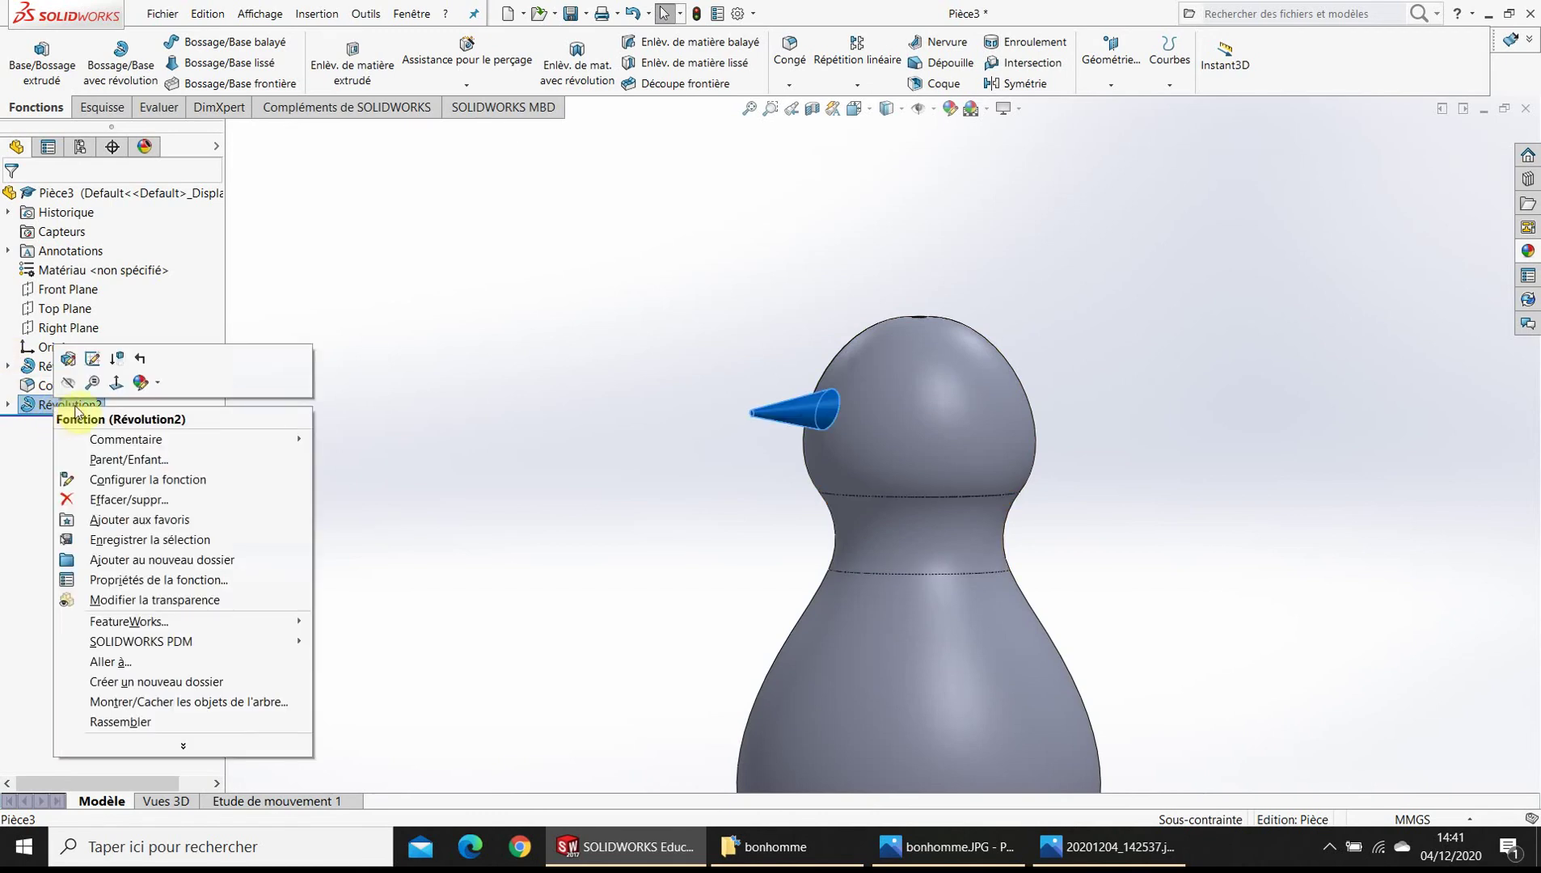
# - Edit the beak sketch face-on, drag the whole profile lower, and rebuild the cone
pyautogui.click(92, 368)
pyautogui.press('space')
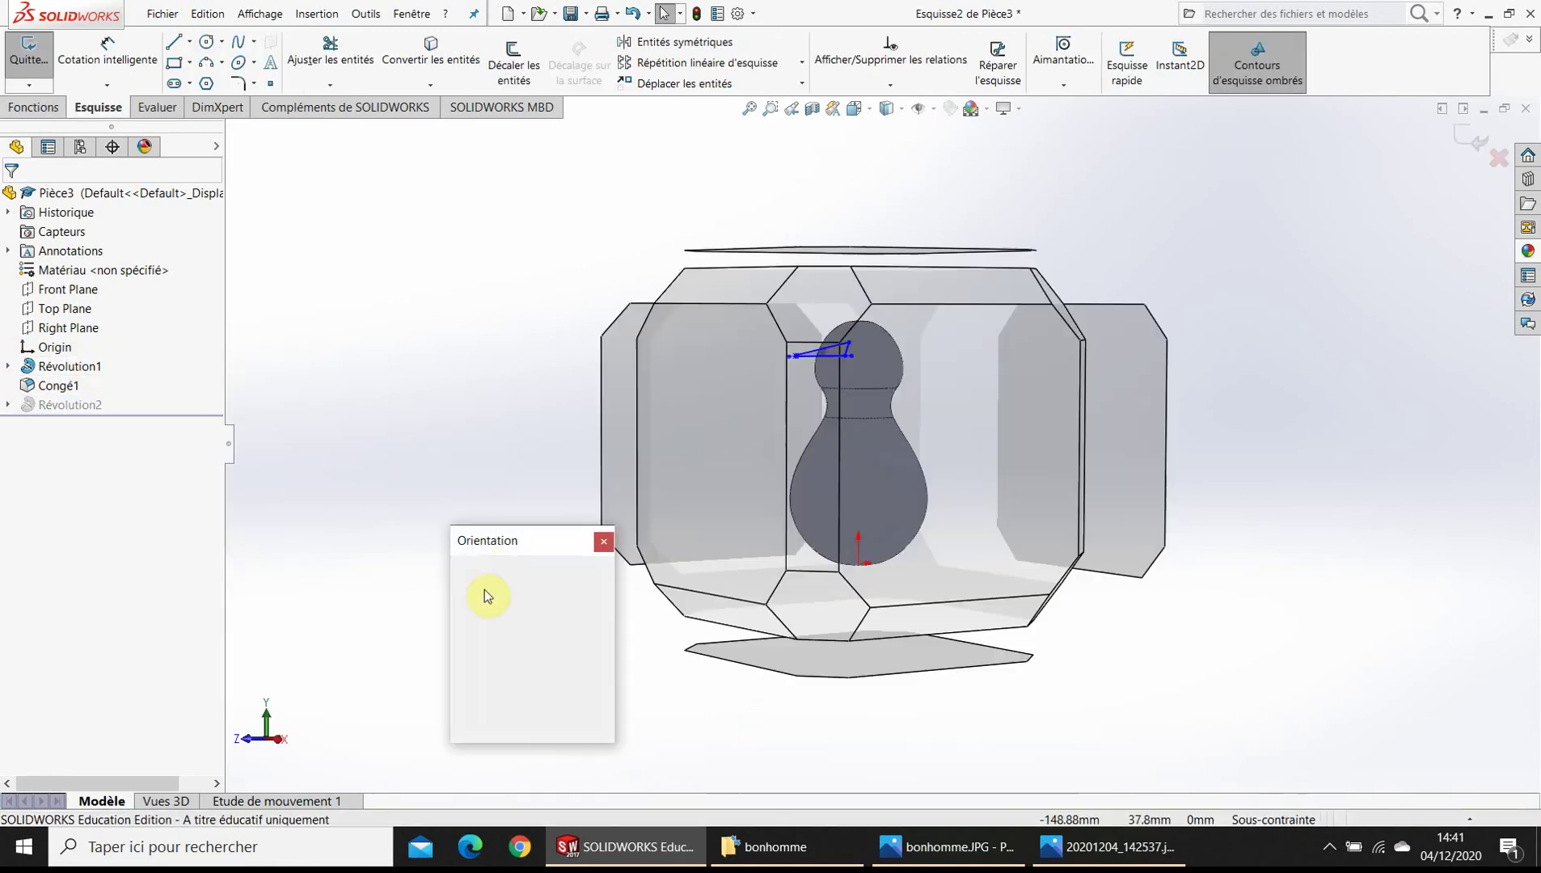
pyautogui.click(608, 640)
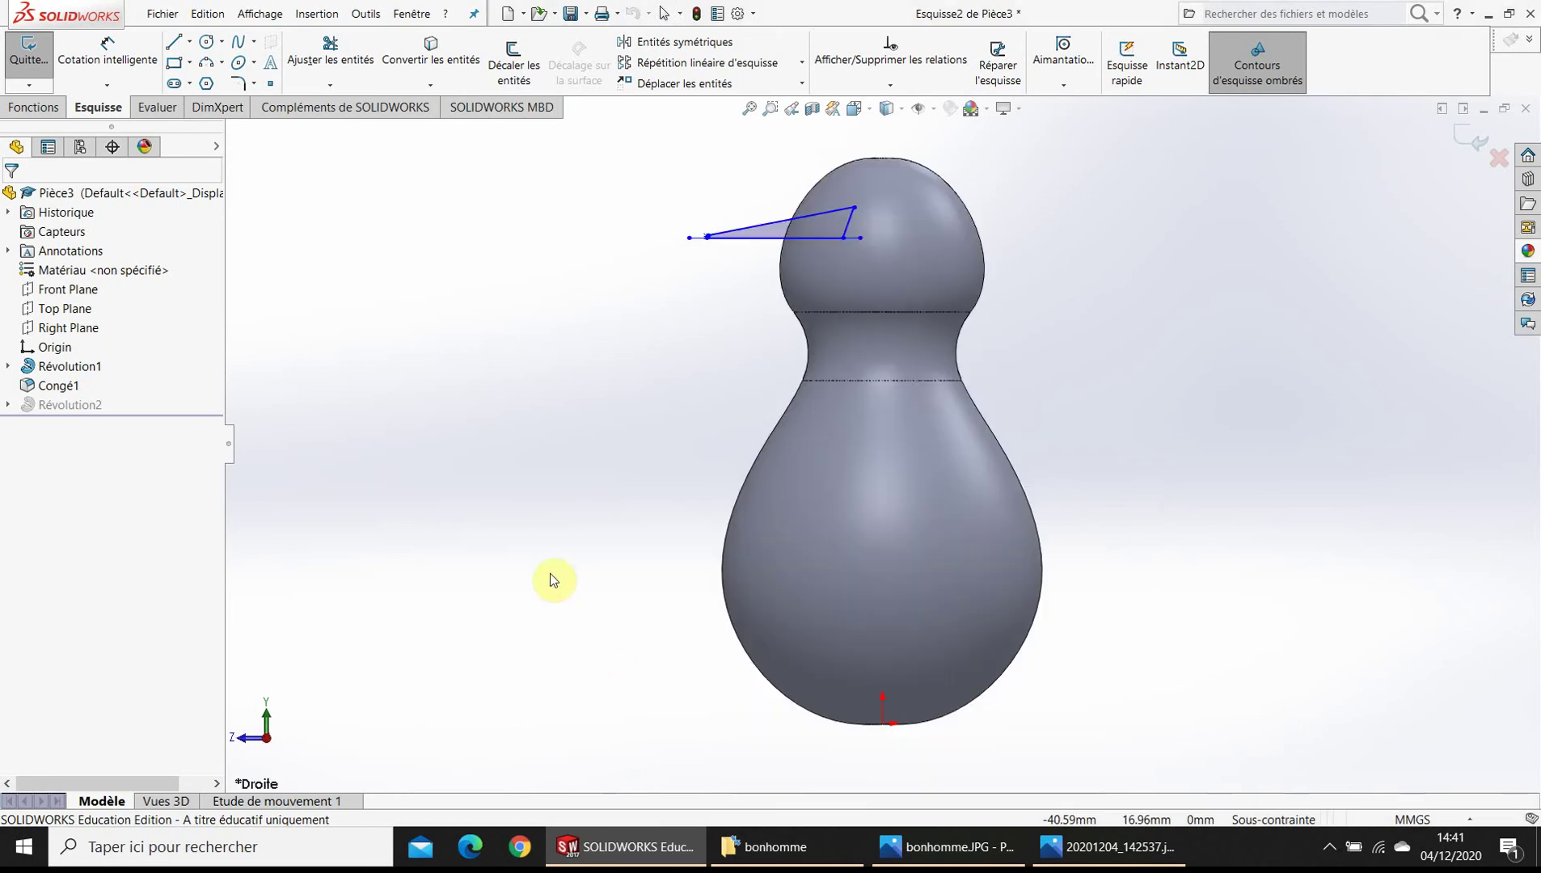
pyautogui.moveTo(634, 151); pyautogui.dragTo(966, 310)
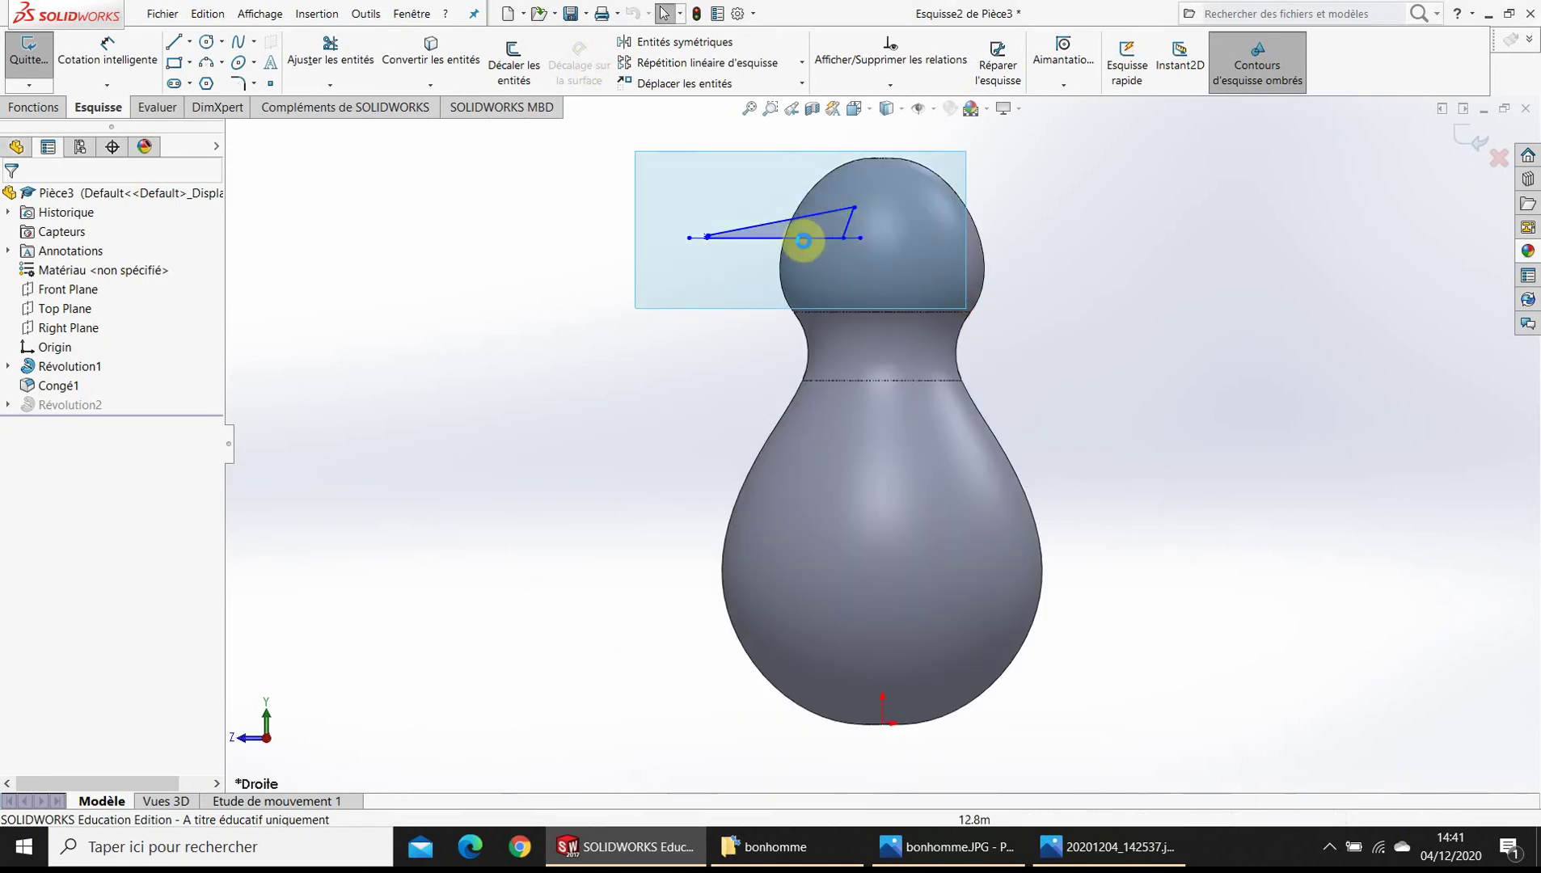
pyautogui.moveTo(803, 240)
pyautogui.mouseDown()
pyautogui.moveTo(804, 259)
pyautogui.moveTo(788, 256)
pyautogui.mouseUp()
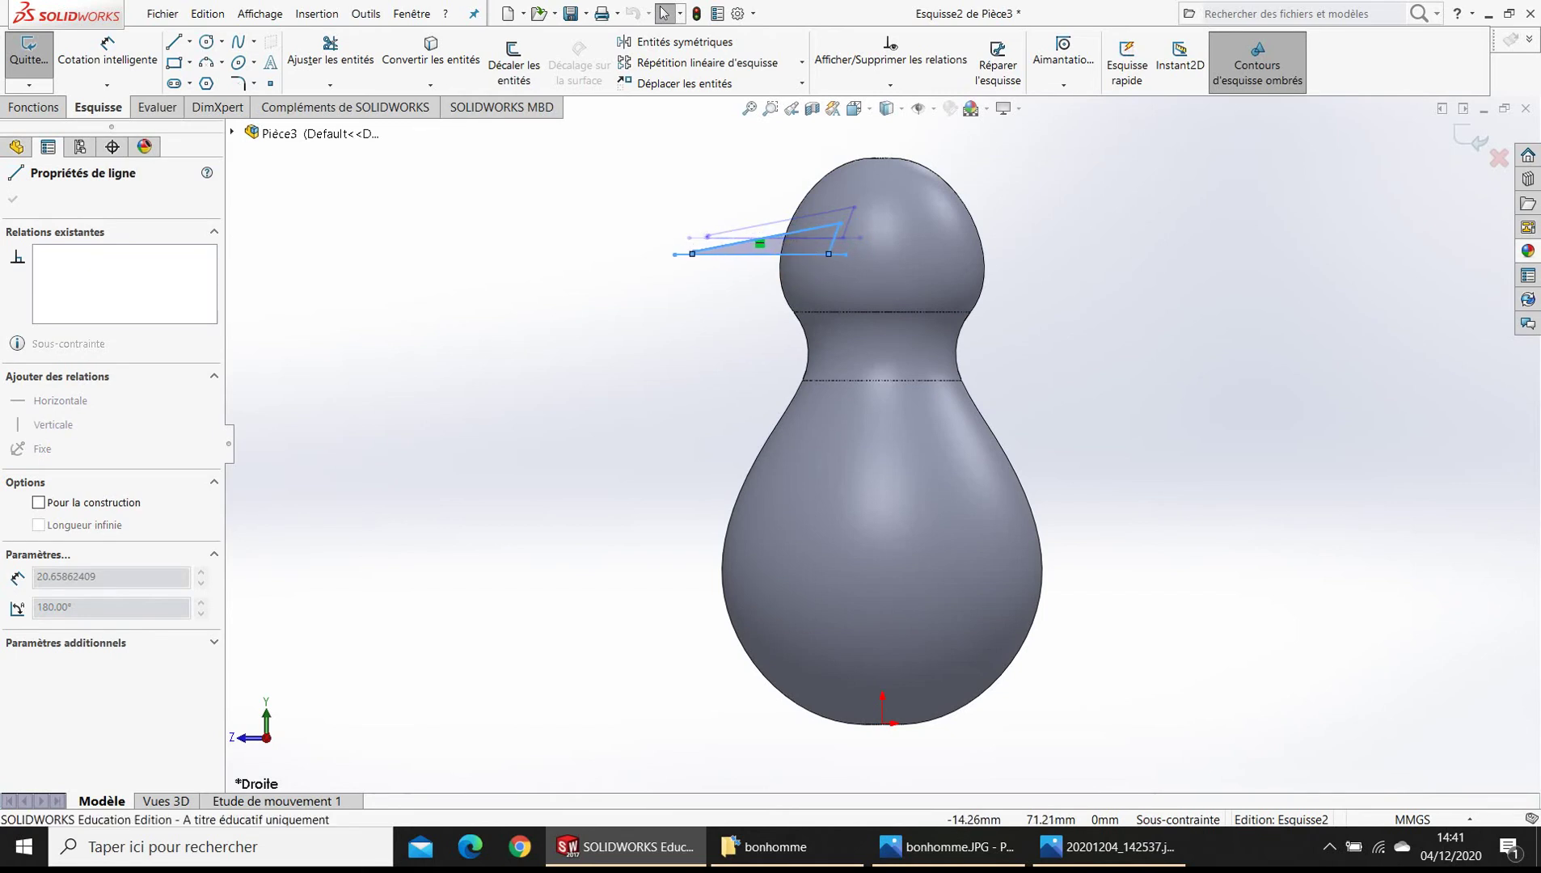
pyautogui.click(1471, 133)
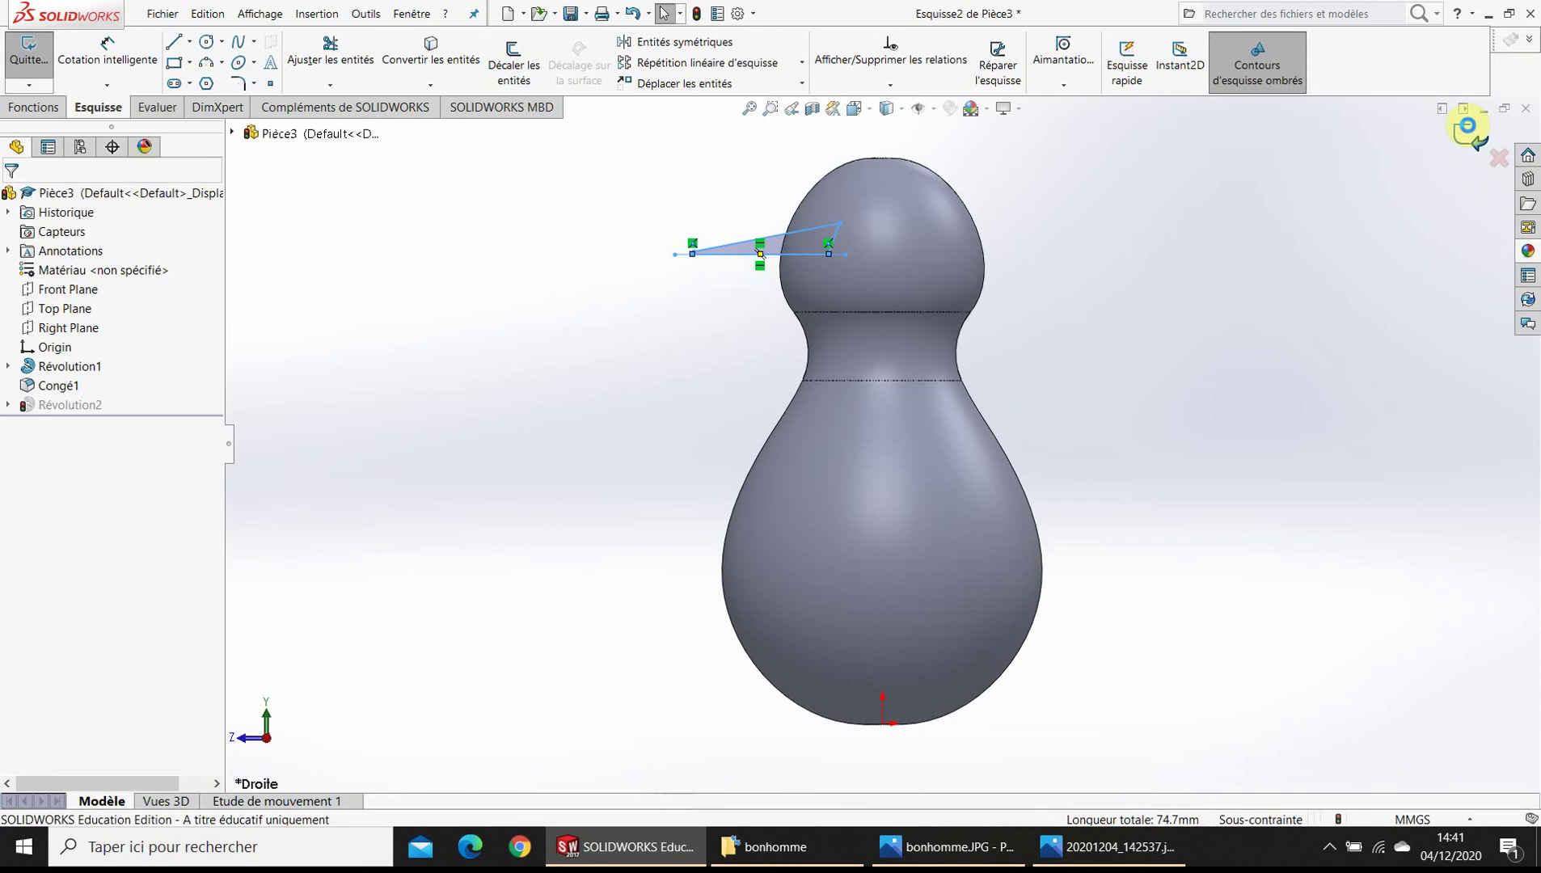
pyautogui.hotkey('ctrl', '1')
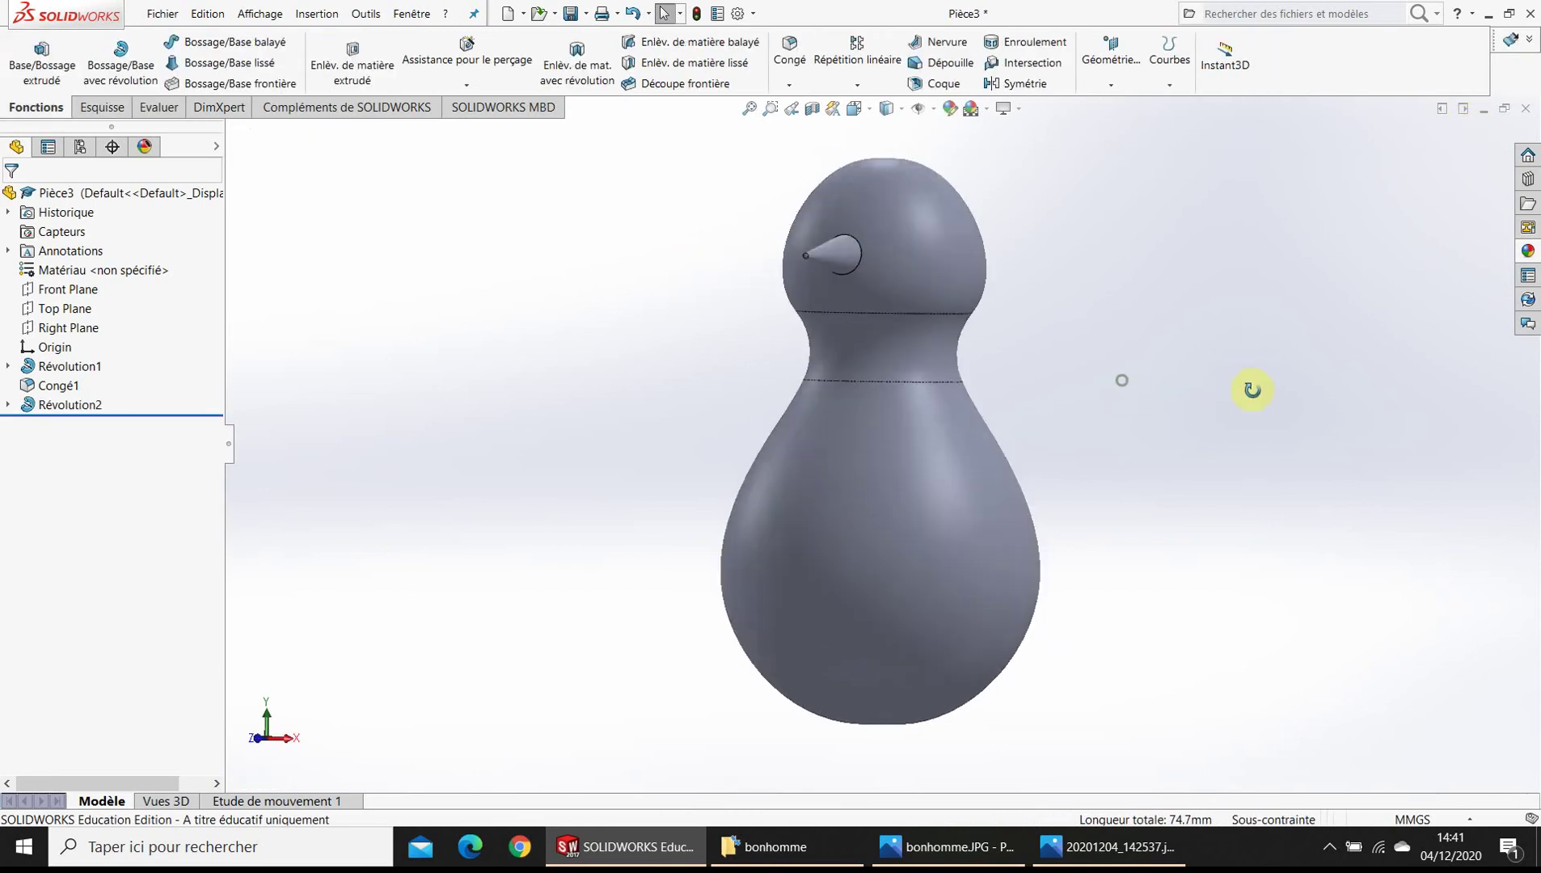
pyautogui.moveTo(1088, 409); pyautogui.dragTo(861, 244, button='middle')
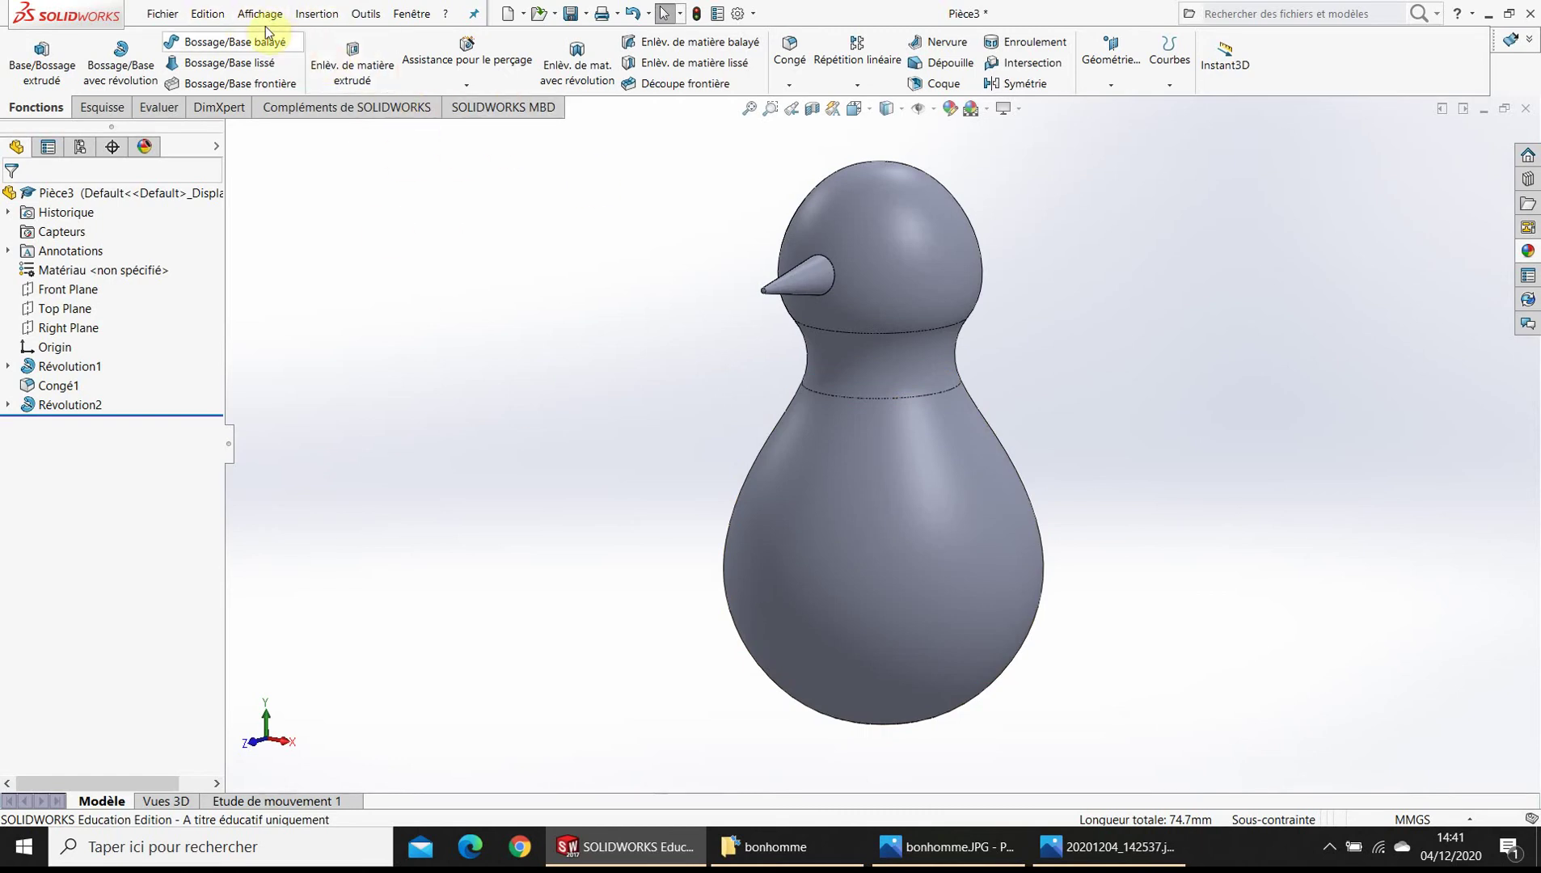
pyautogui.click(315, 15)
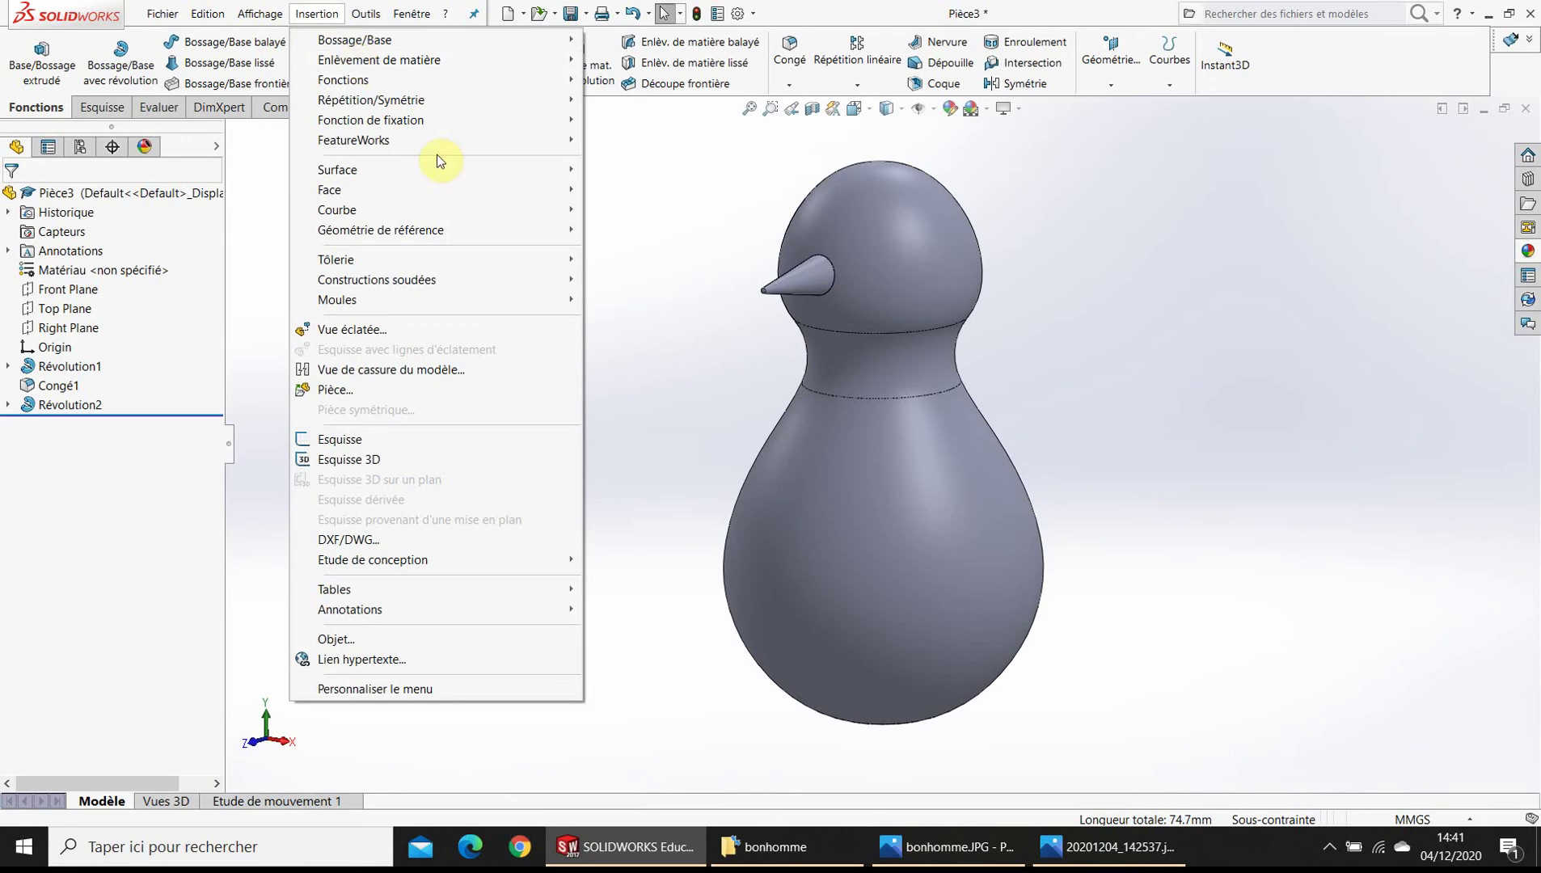
pyautogui.moveTo(355, 140)
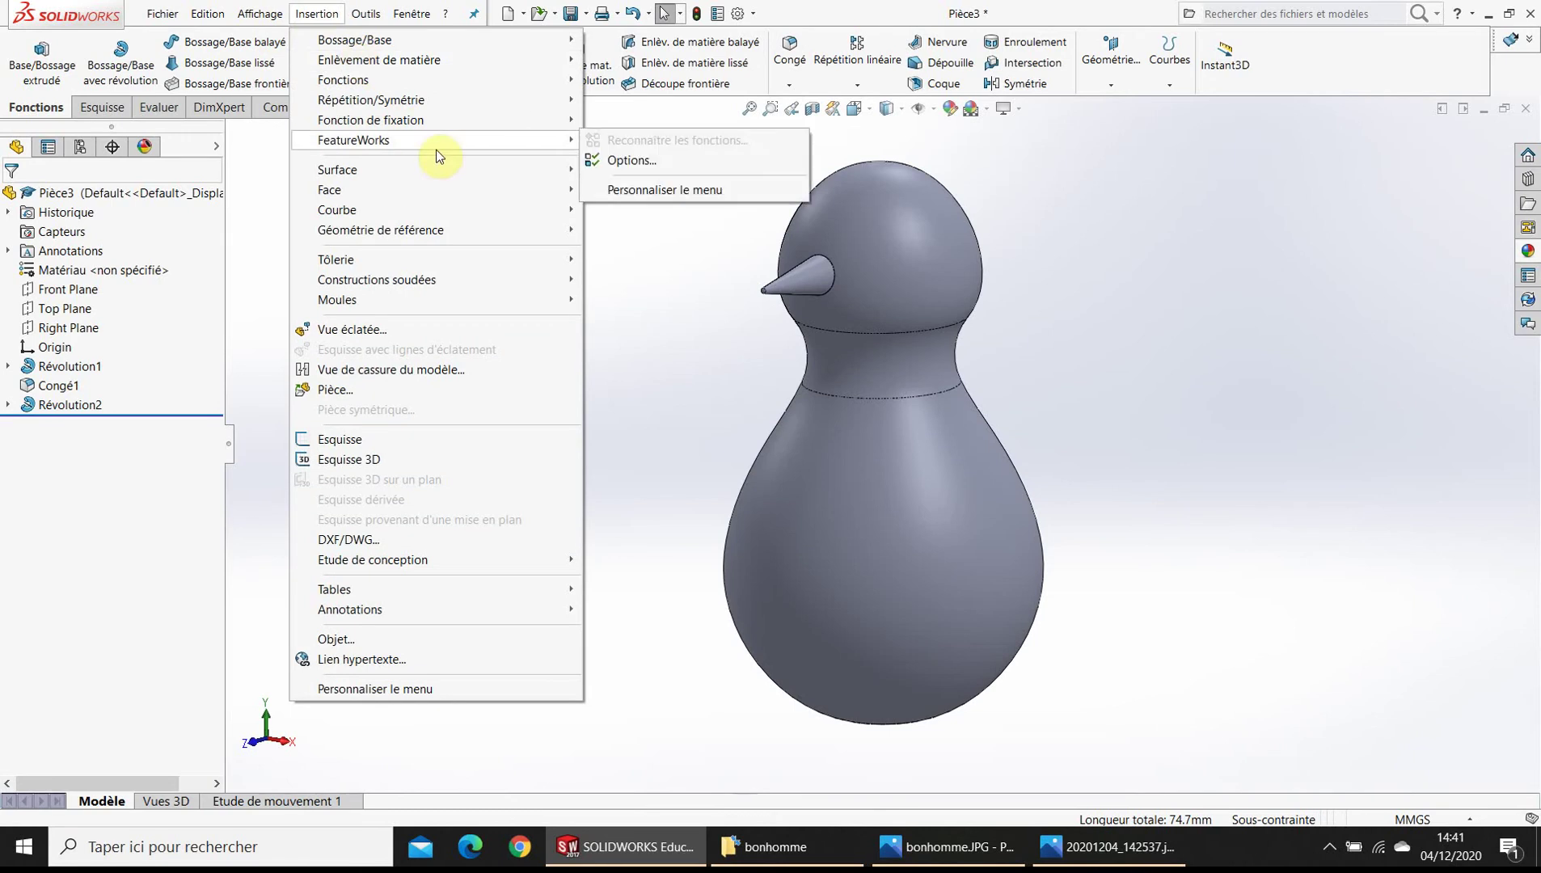
# - Create a reference plane parallel to the Front Plane at a 40 mm offset
pyautogui.click(305, 11)
pyautogui.click(314, 14)
pyautogui.moveTo(381, 229)
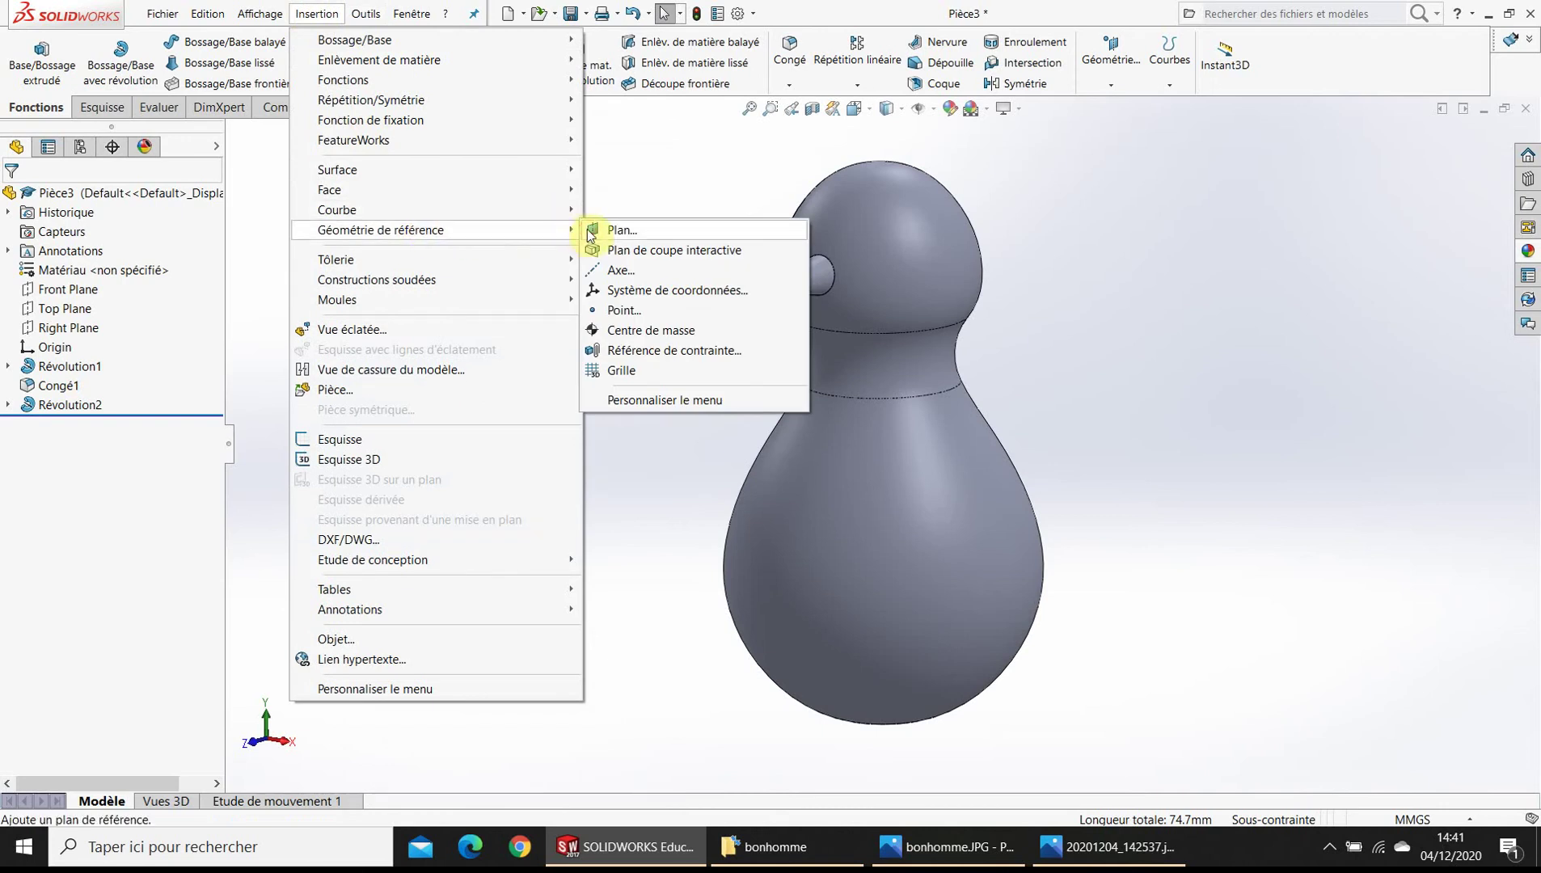
pyautogui.press('Escape')
pyautogui.press('Escape')
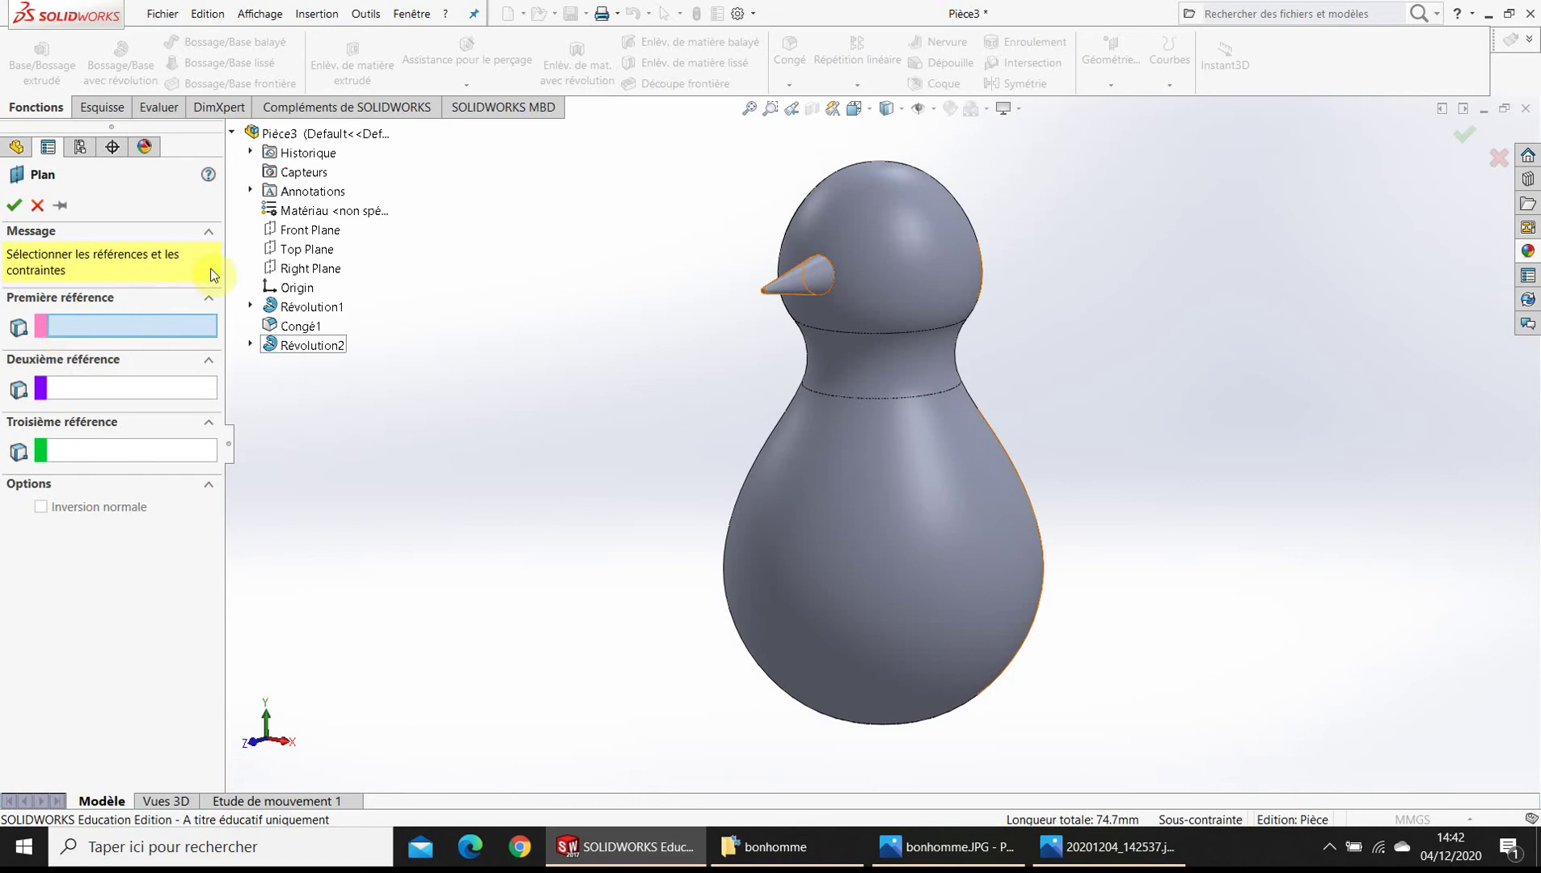
pyautogui.click(286, 232)
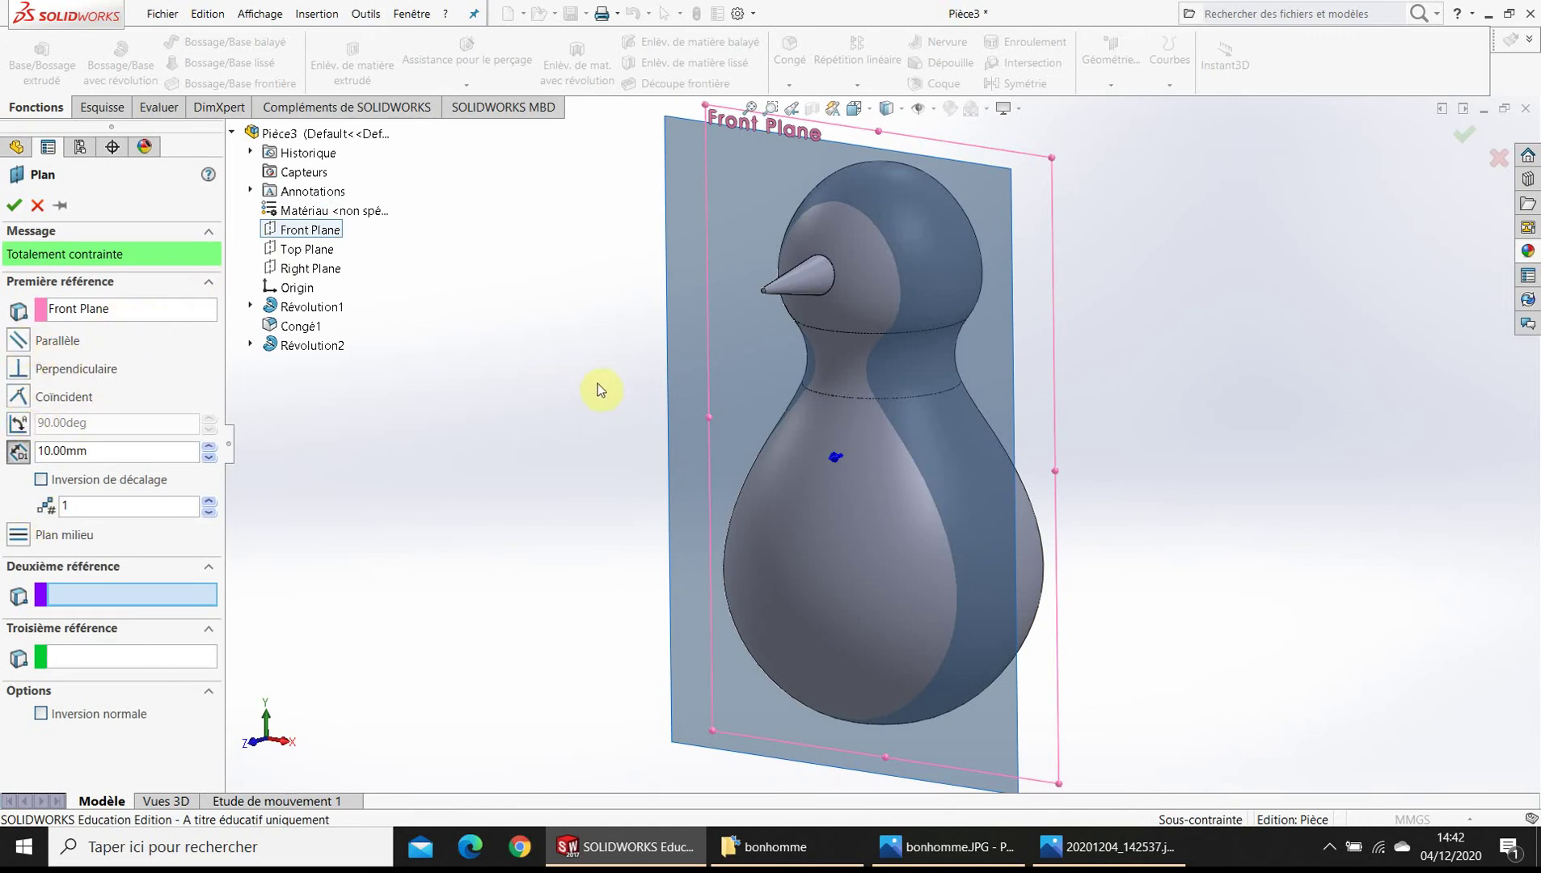
pyautogui.click(207, 449)
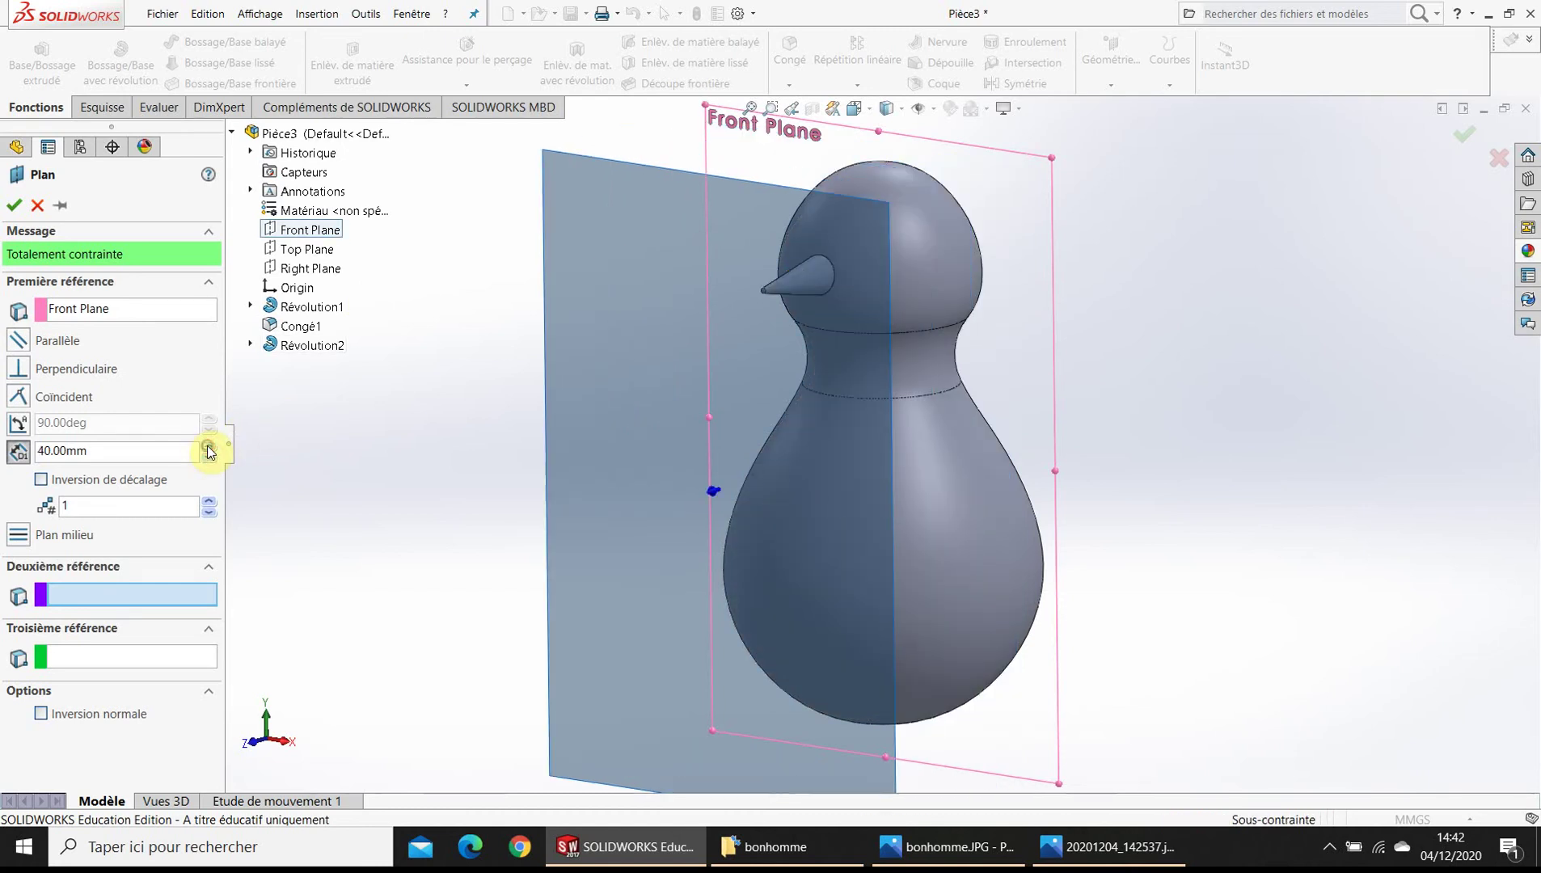
pyautogui.click(12, 208)
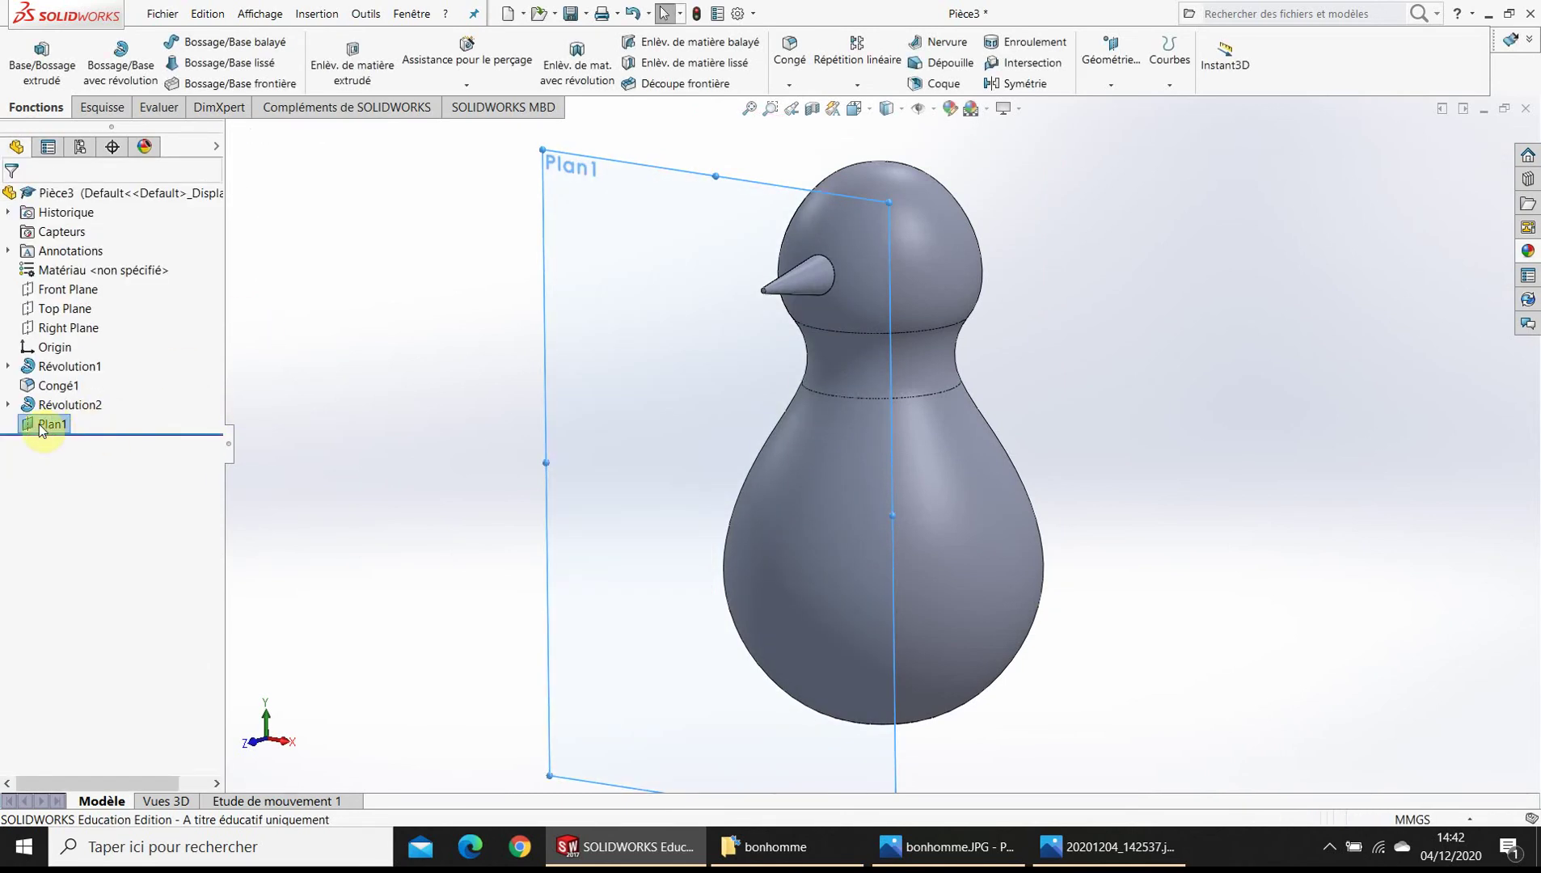
# - Start a new sketch on Plan1 viewed face-on
pyautogui.click(102, 107)
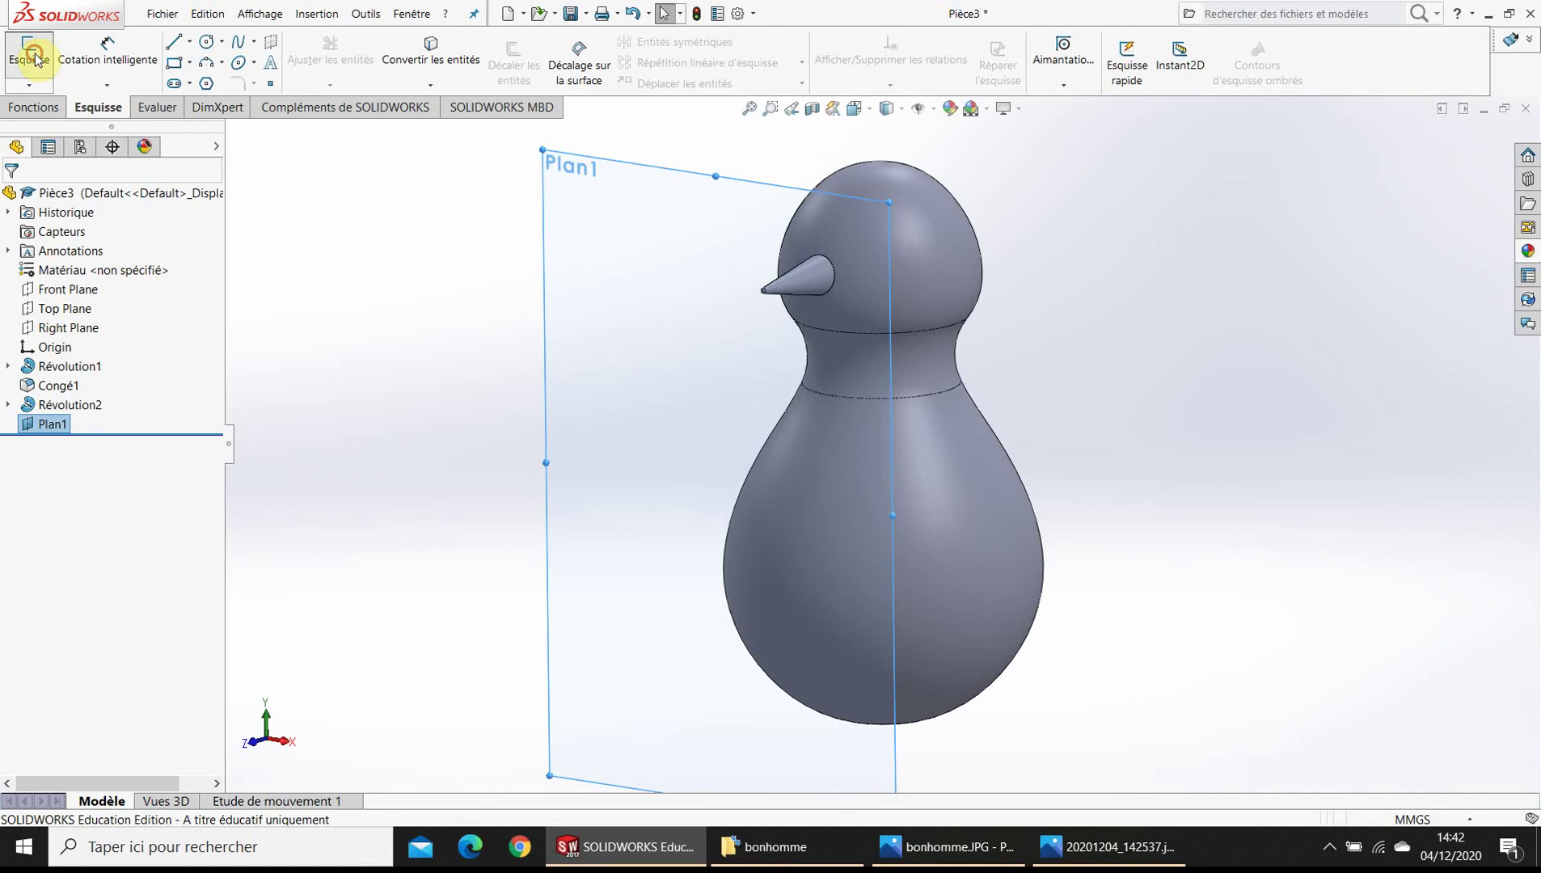
pyautogui.click(32, 55)
pyautogui.press('space')
pyautogui.click(598, 637)
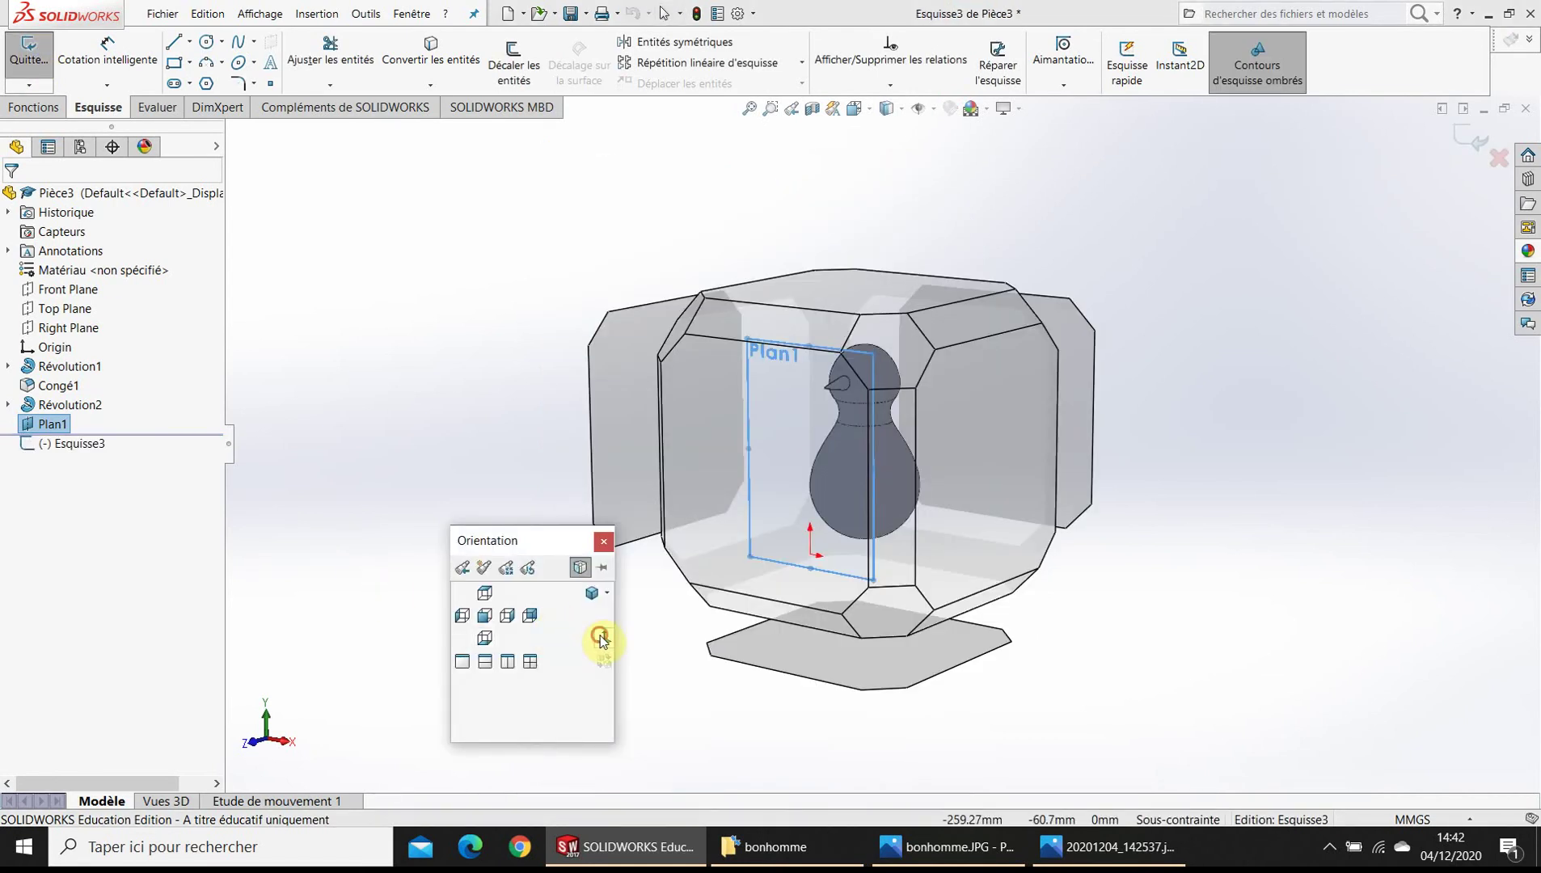
# - Draw four button circles down the body, shrinking toward the top
pyautogui.click(206, 40)
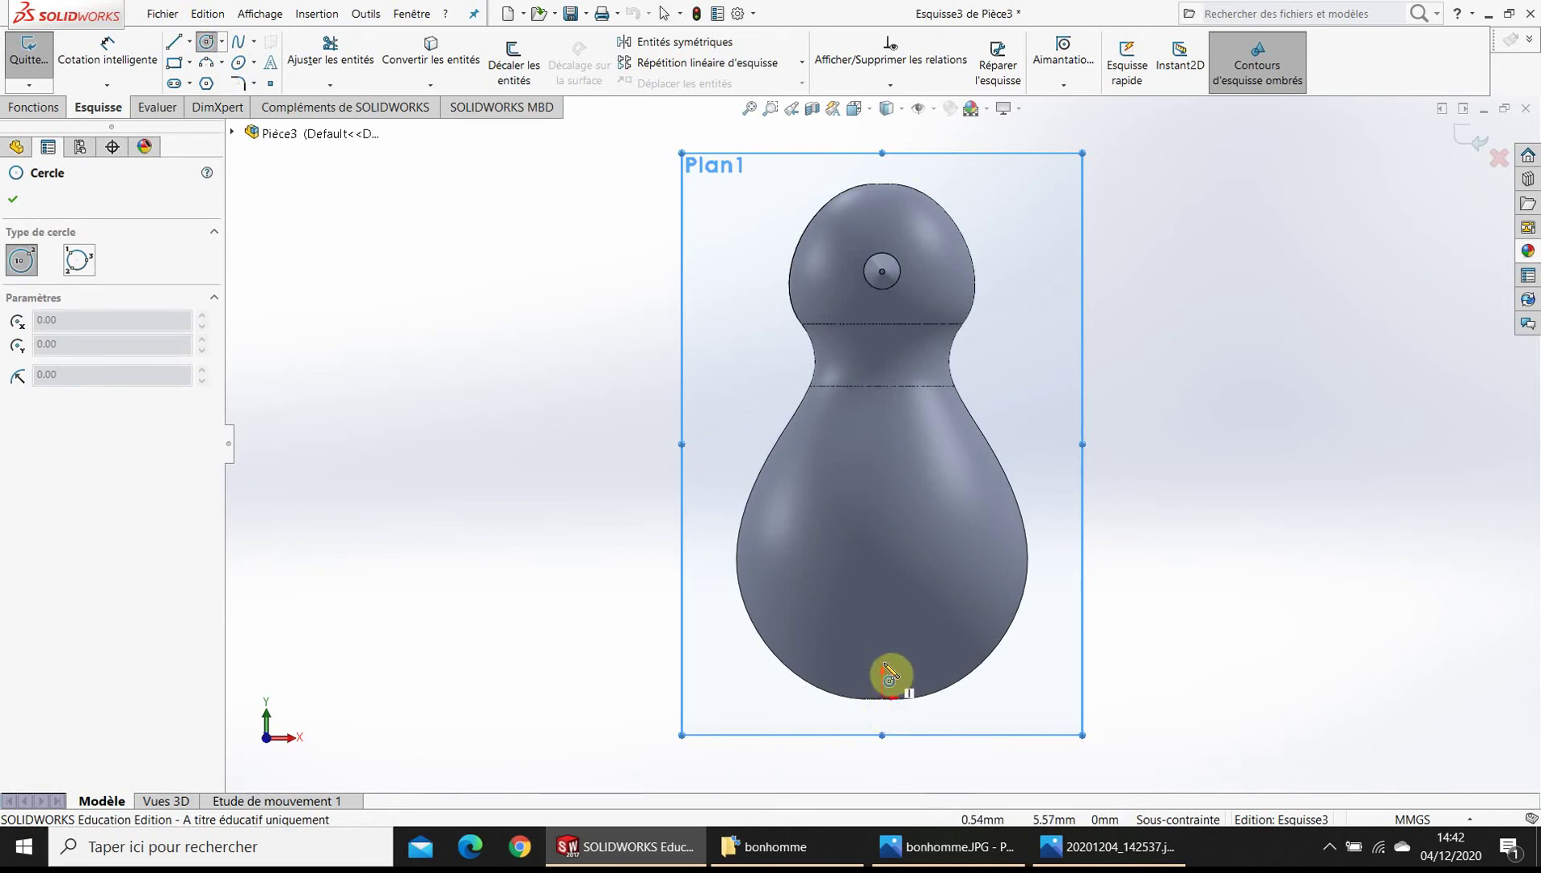
pyautogui.click(882, 630)
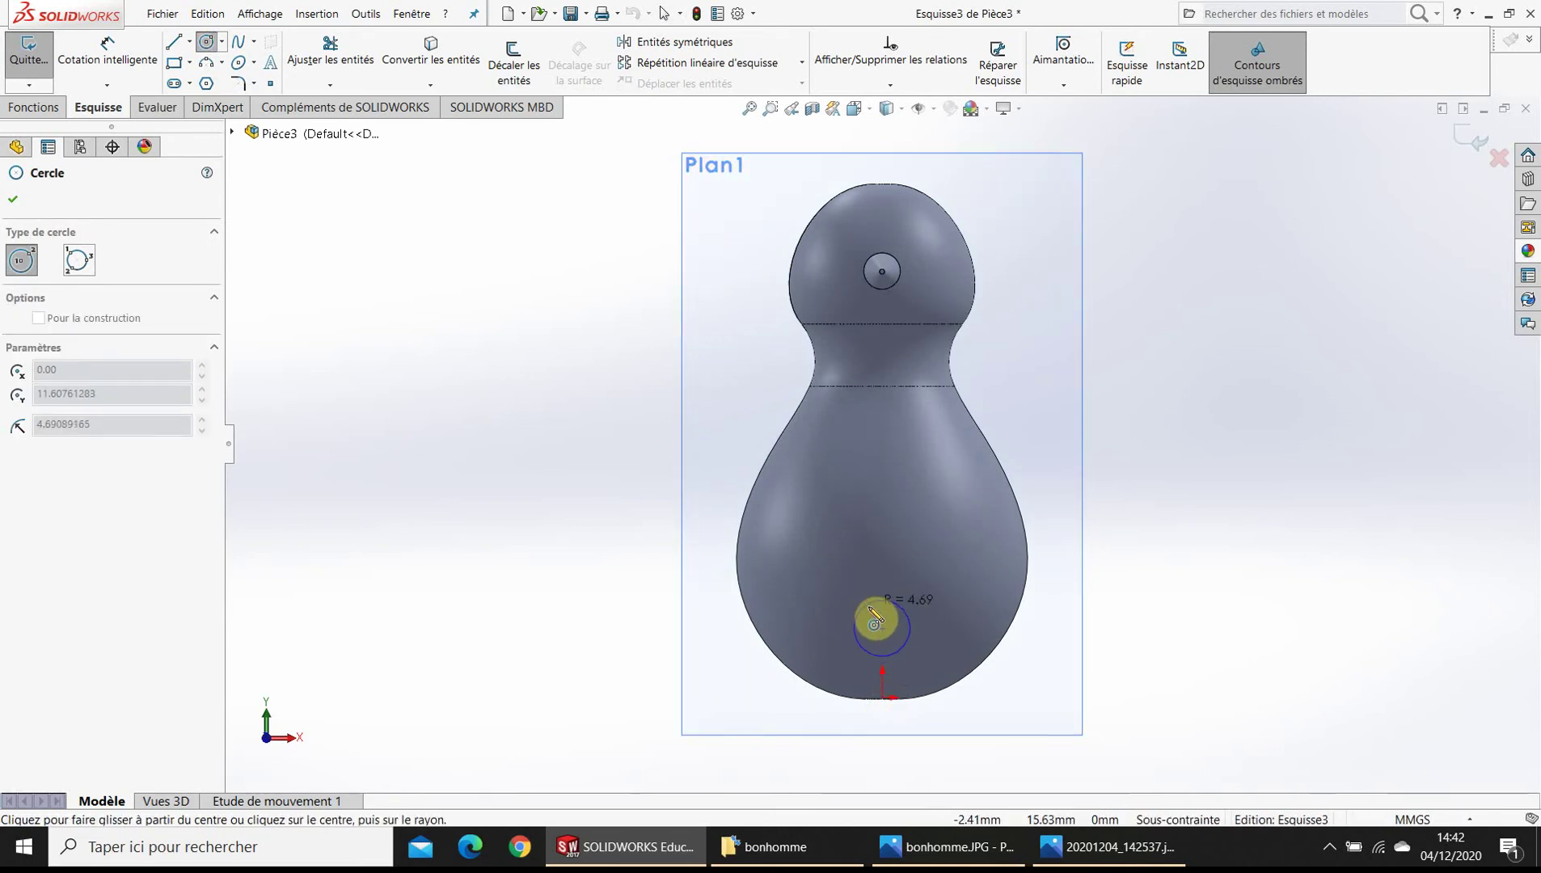
pyautogui.click(871, 608)
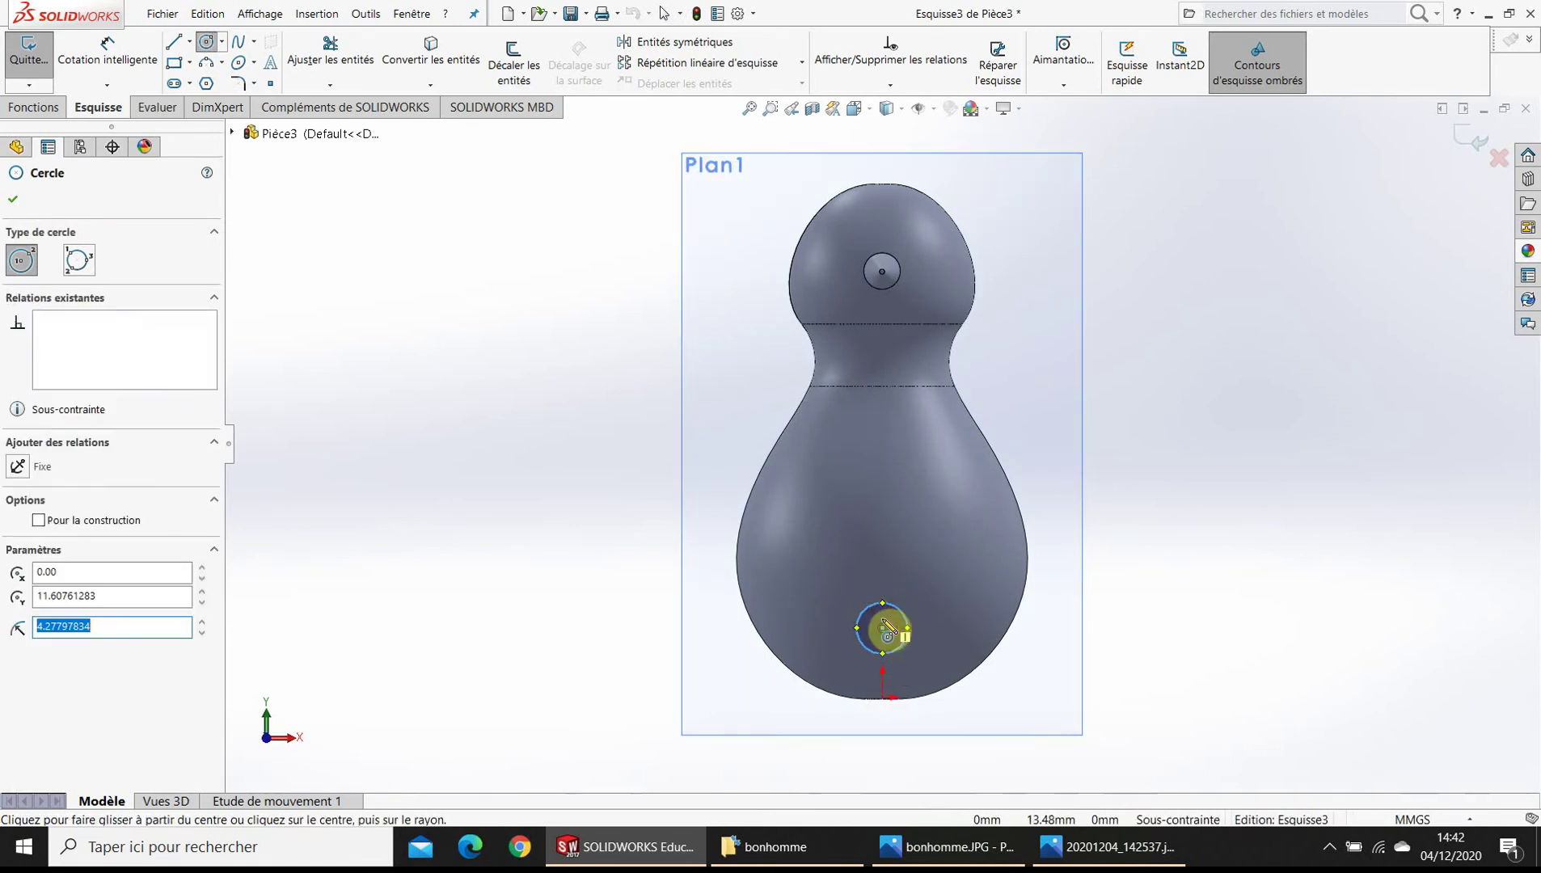
pyautogui.click(880, 555)
pyautogui.click(877, 540)
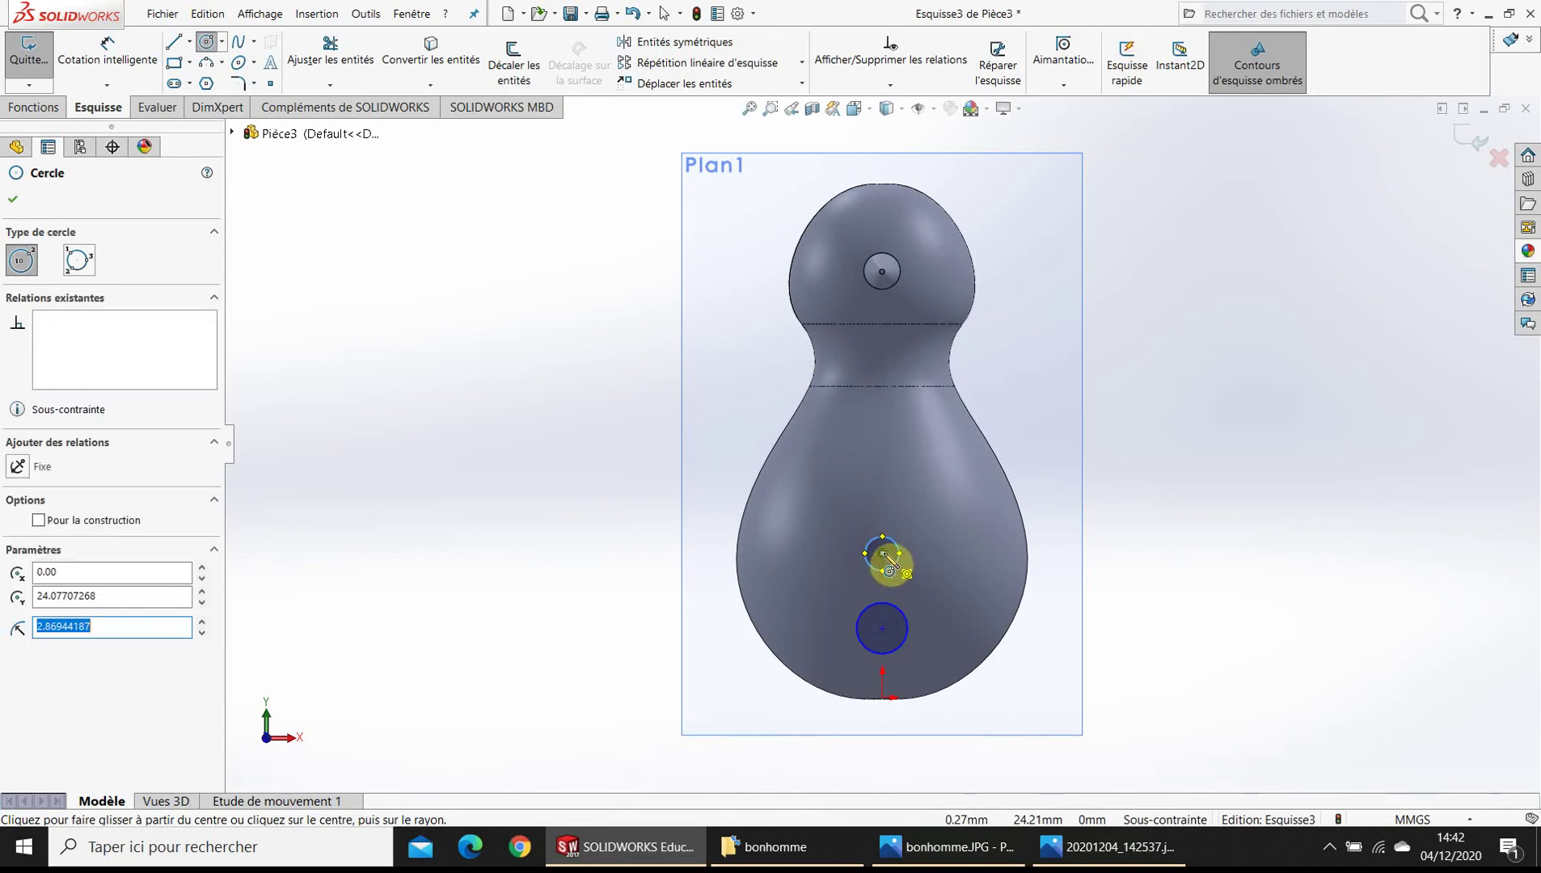
pyautogui.click(881, 499)
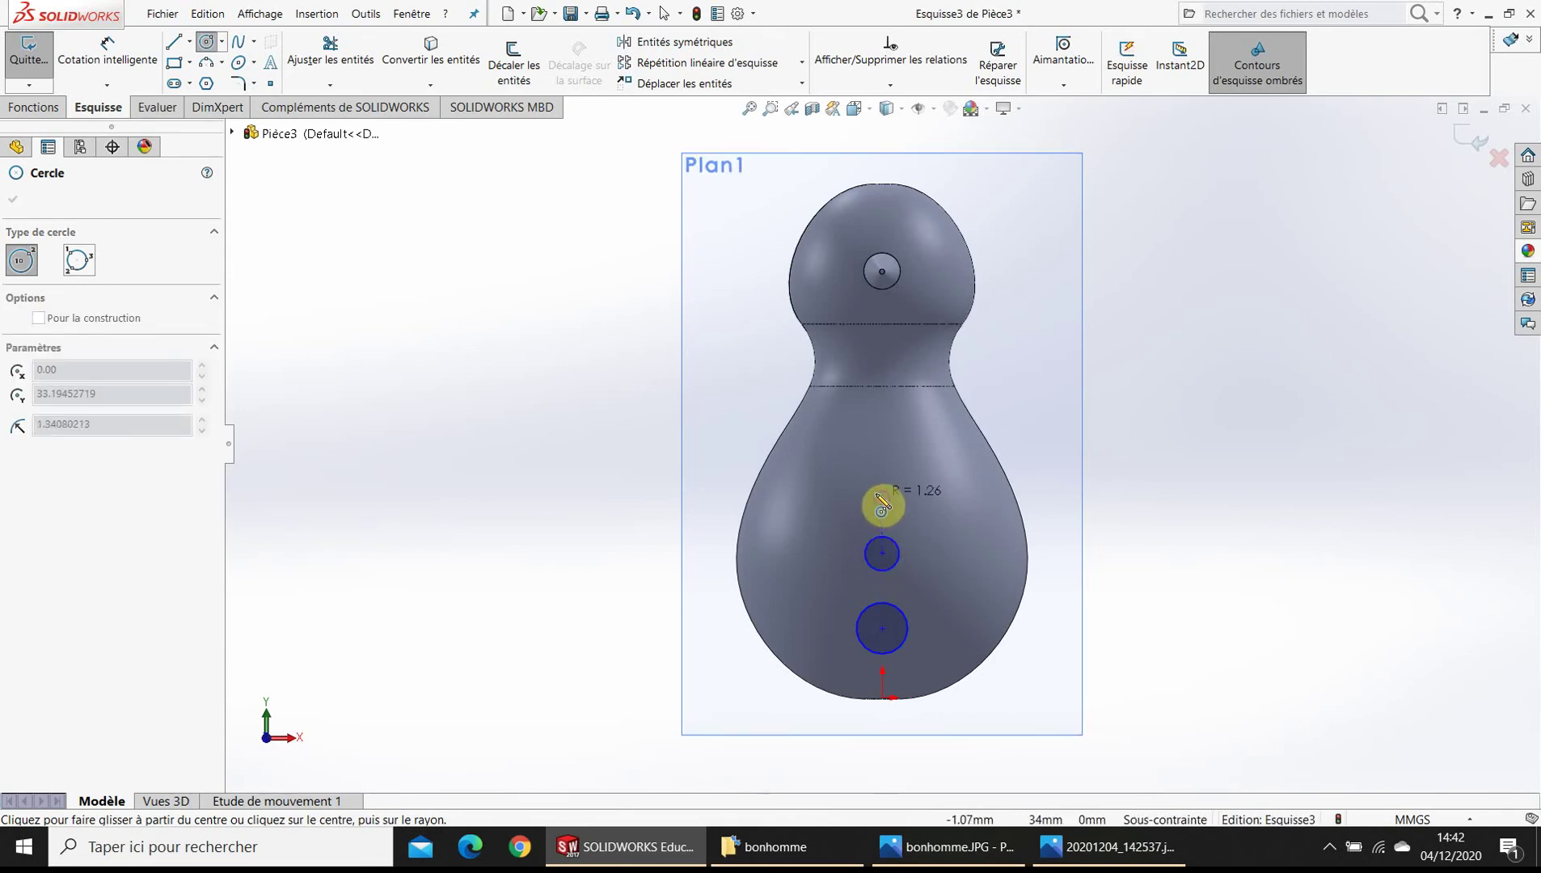
pyautogui.click(883, 503)
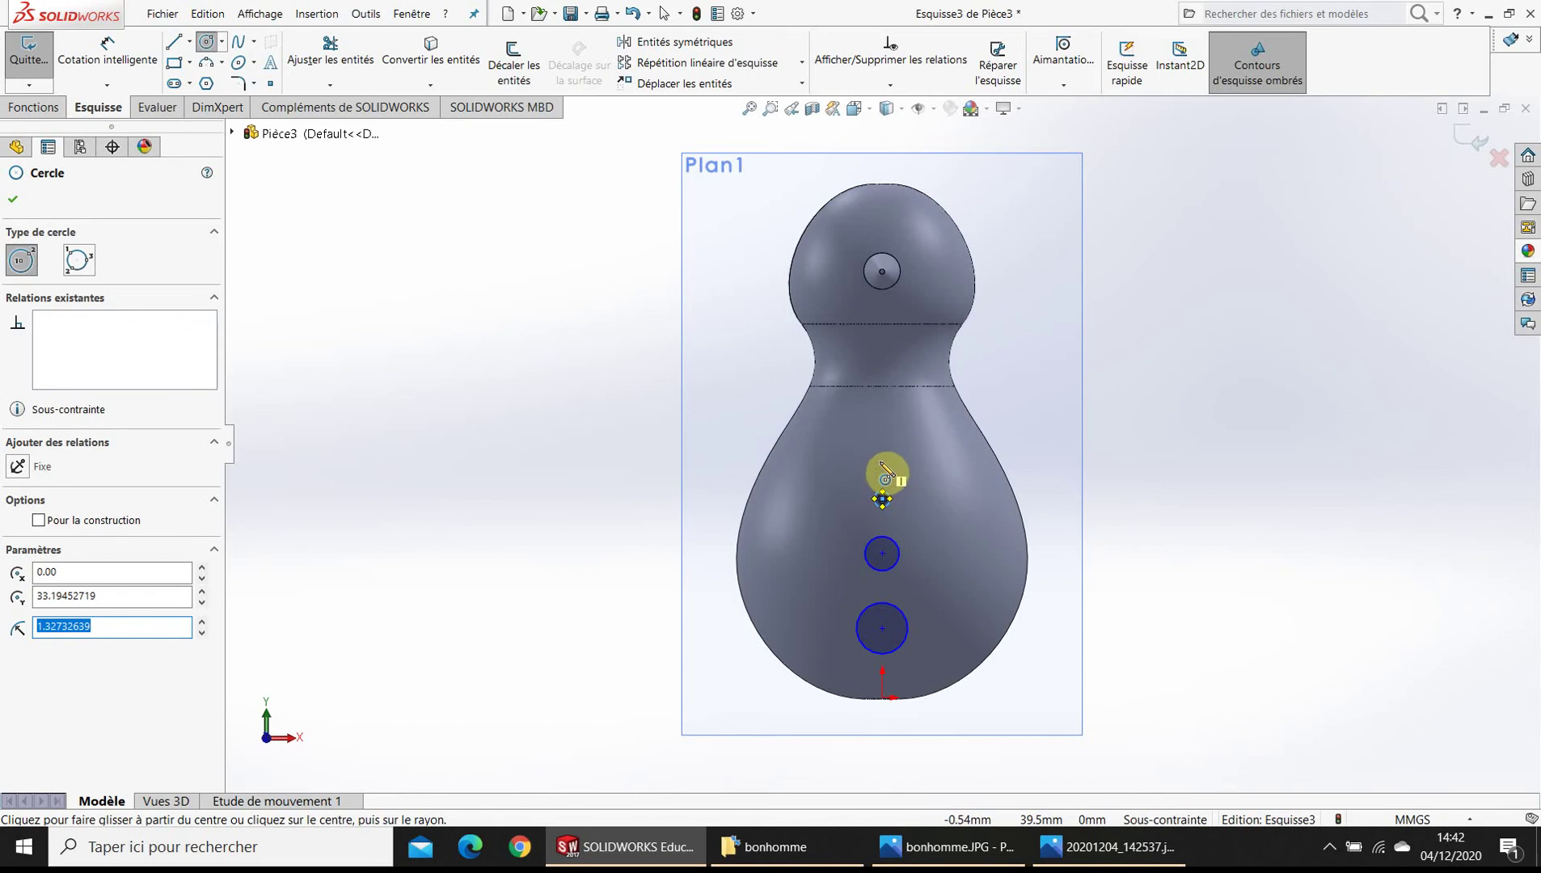
pyautogui.click(885, 471)
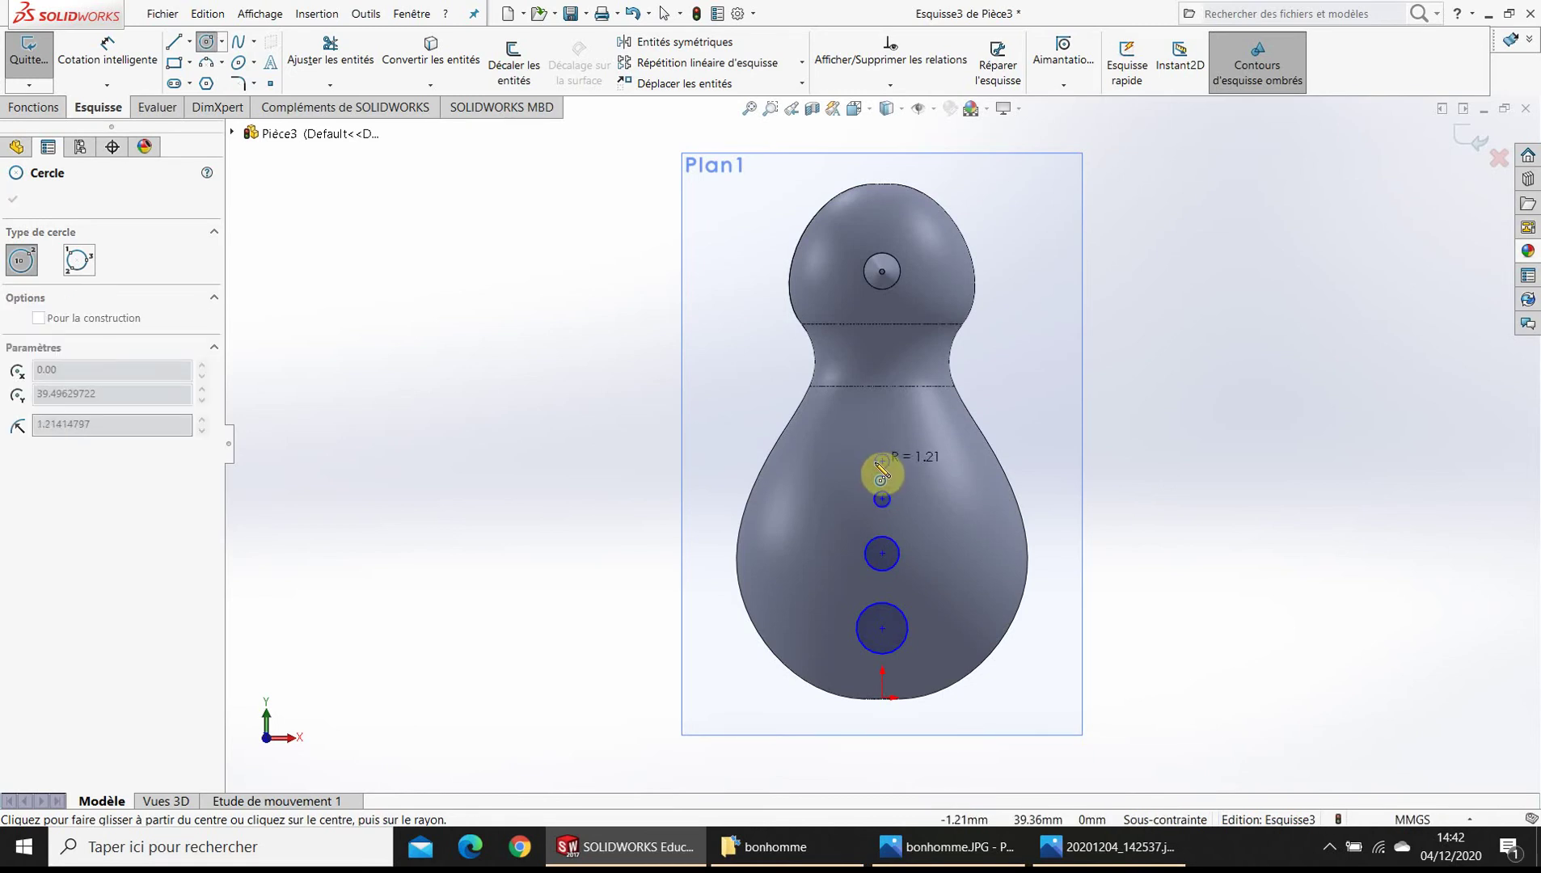
pyautogui.click(881, 473)
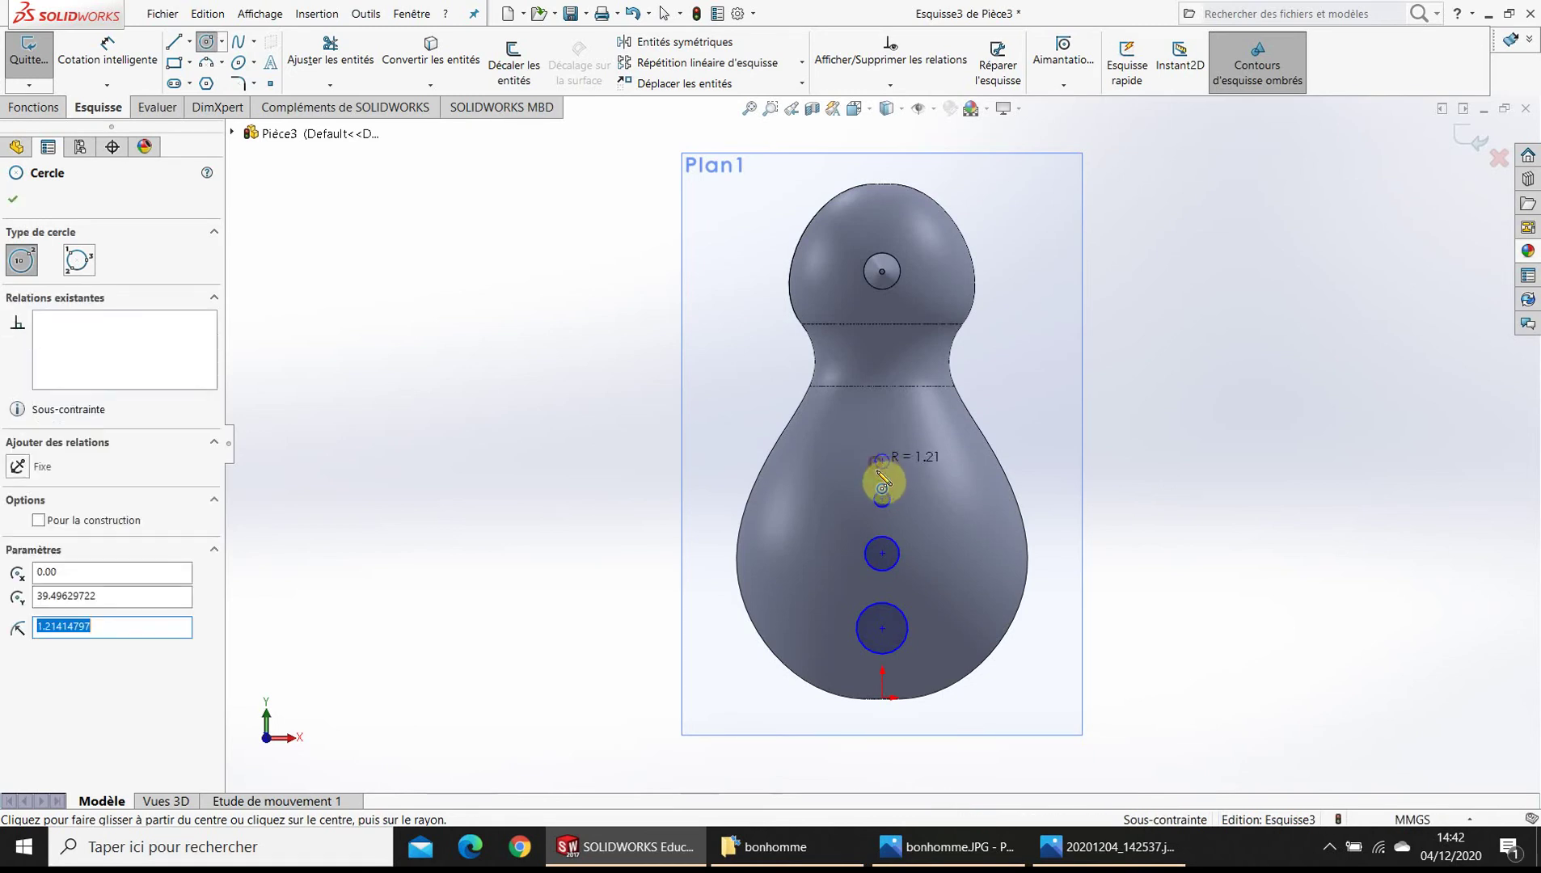
# - Draw two eye circles on the head and level the right eye with the left
pyautogui.click(849, 233)
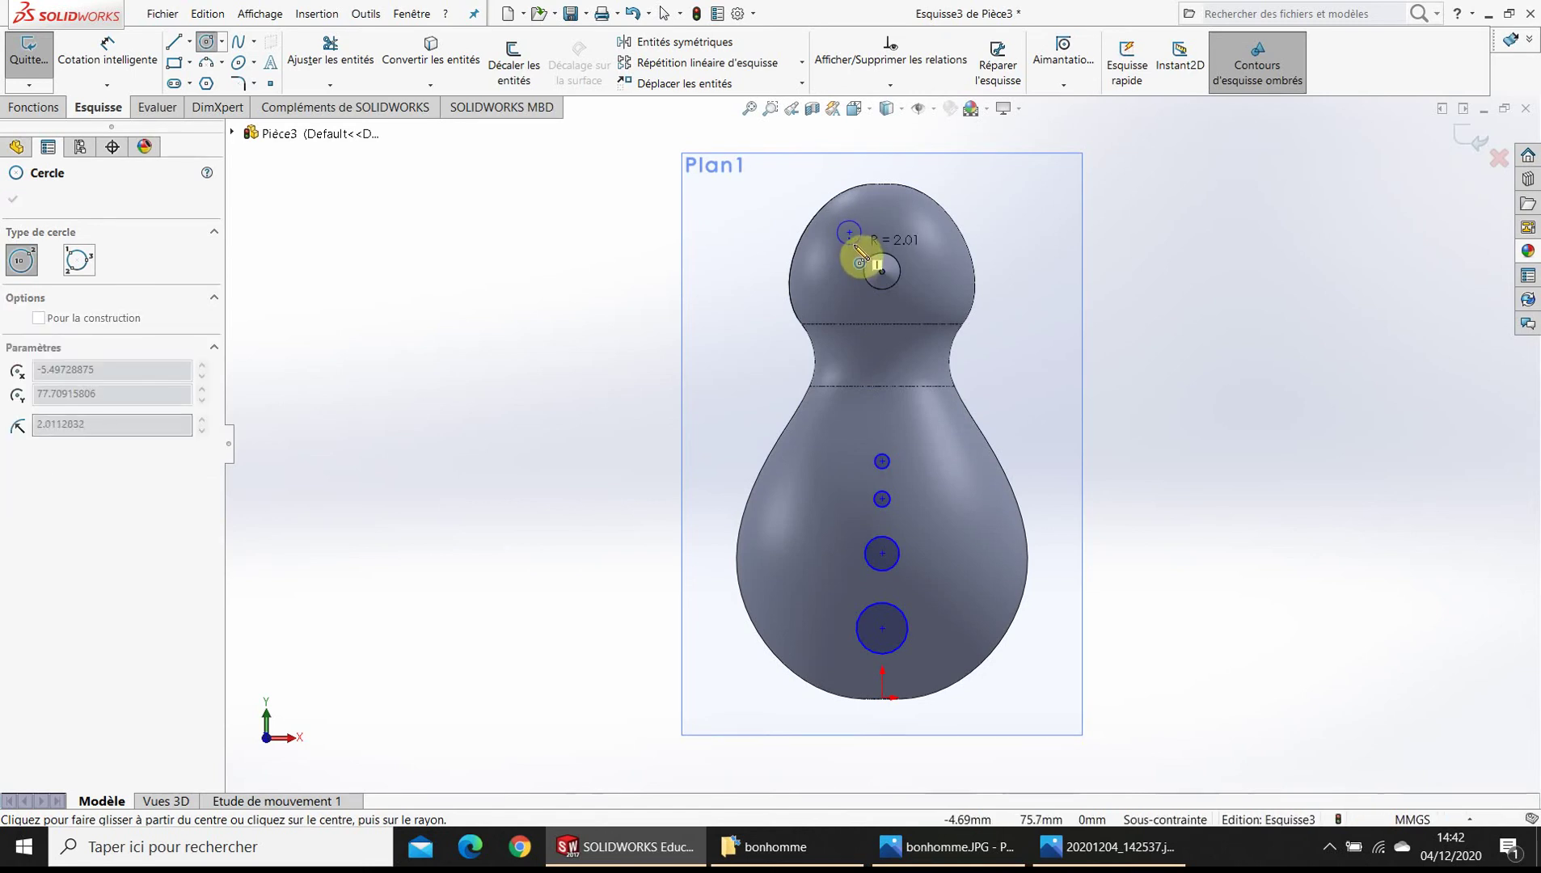
pyautogui.click(859, 256)
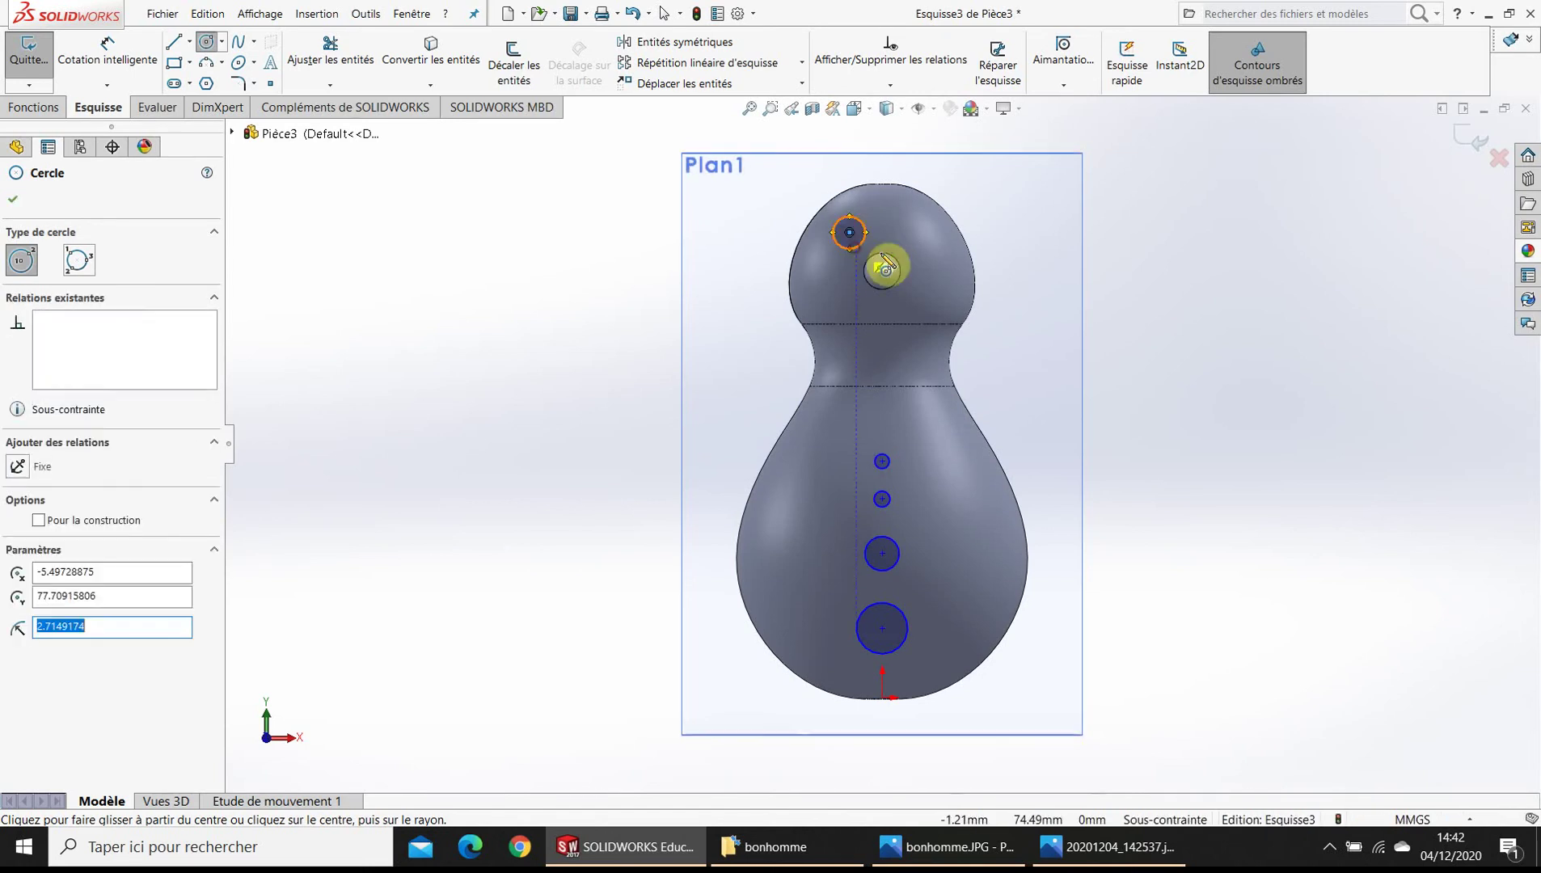
pyautogui.click(909, 235)
pyautogui.click(917, 241)
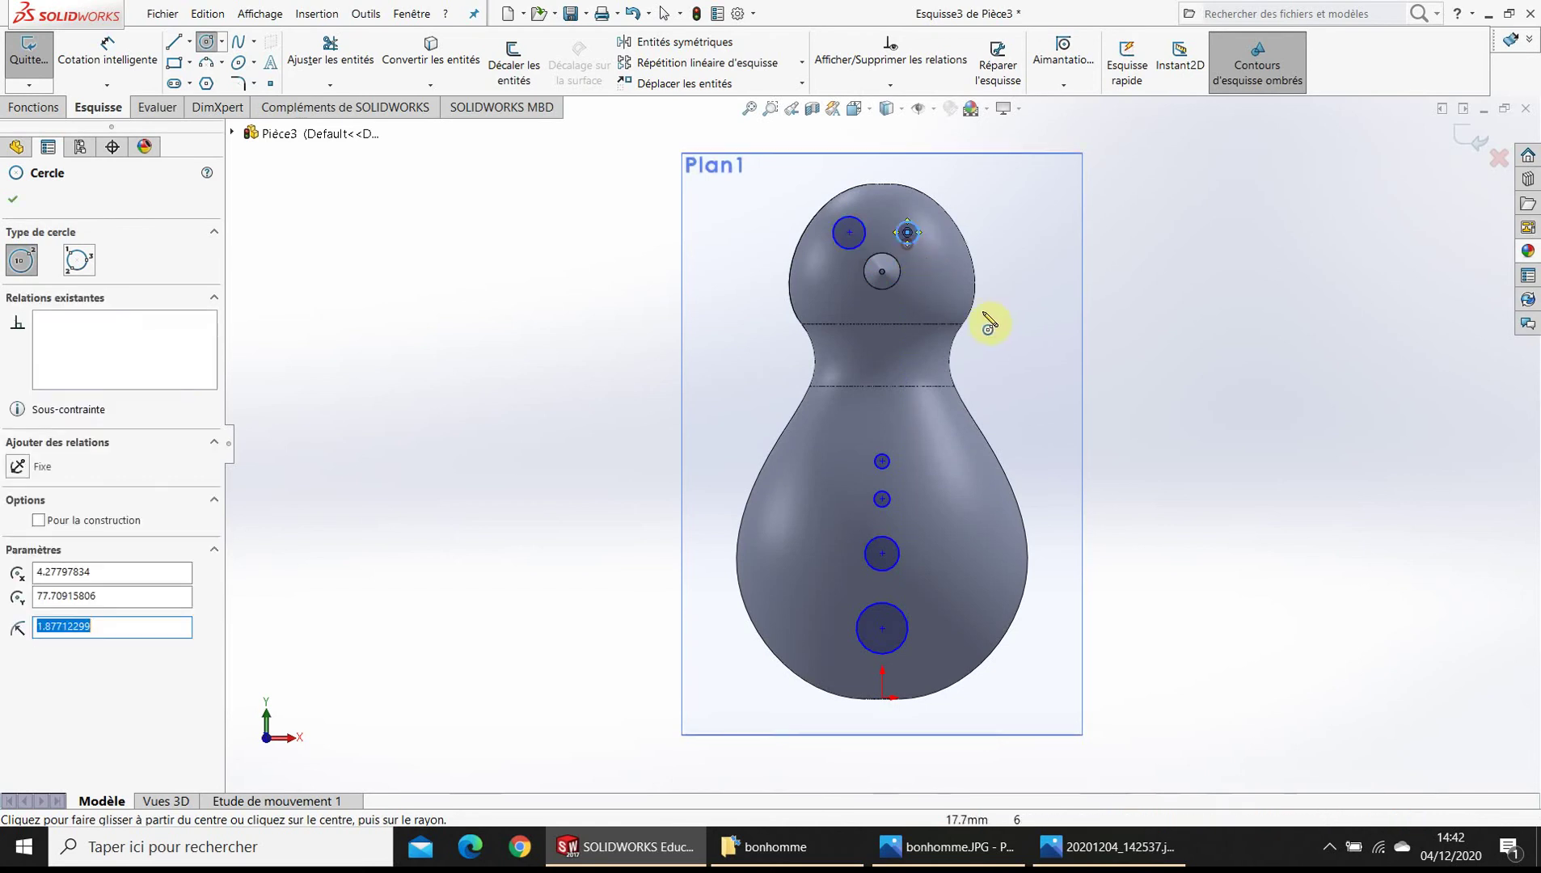
pyautogui.click(212, 42)
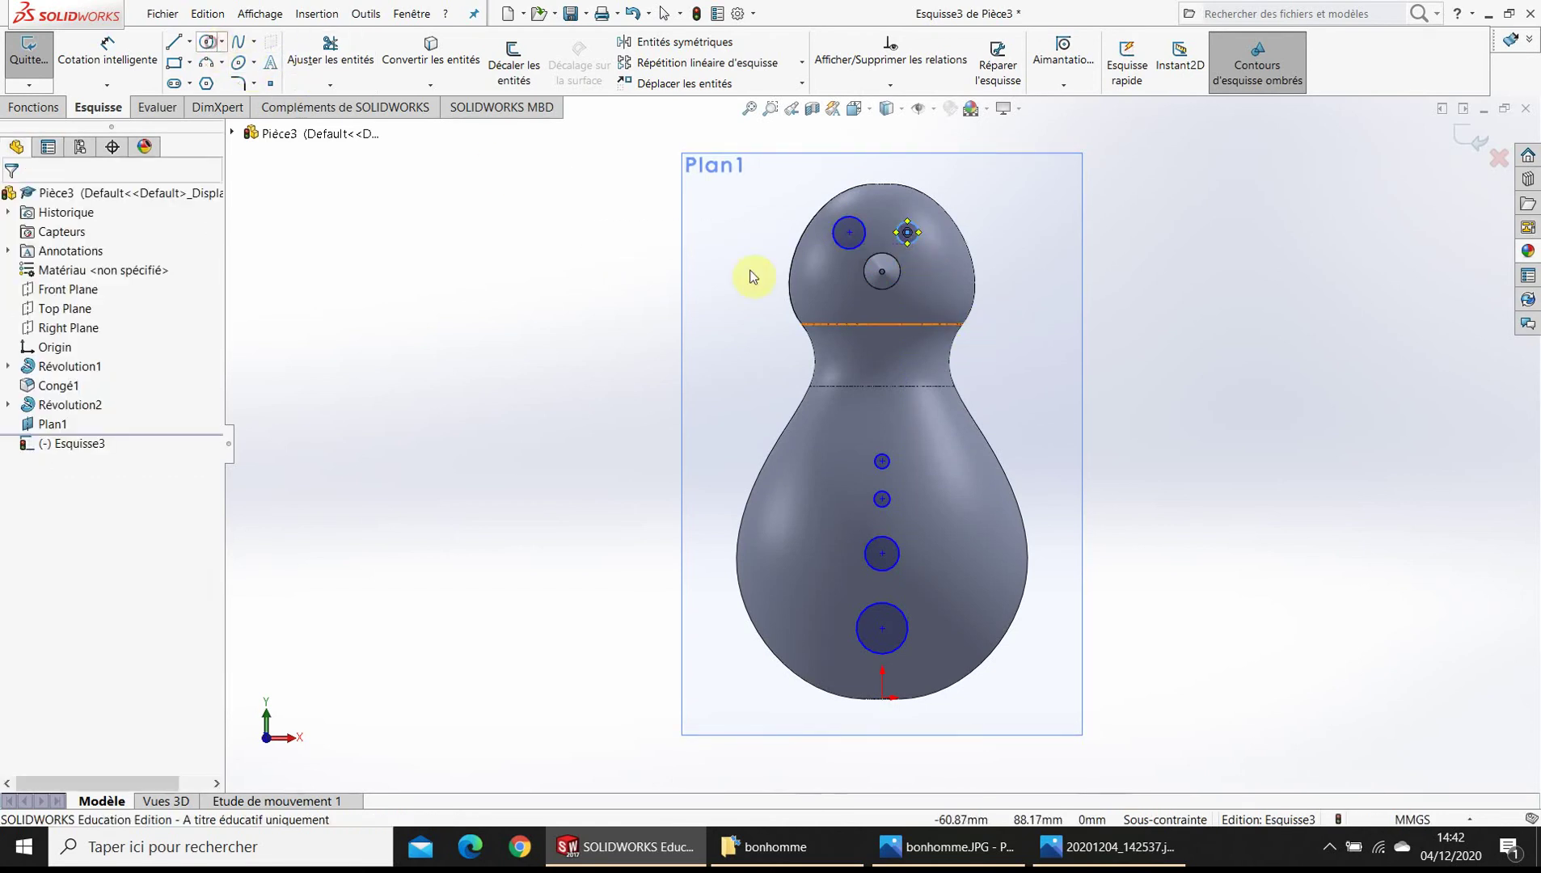
pyautogui.moveTo(849, 244); pyautogui.dragTo(849, 239)
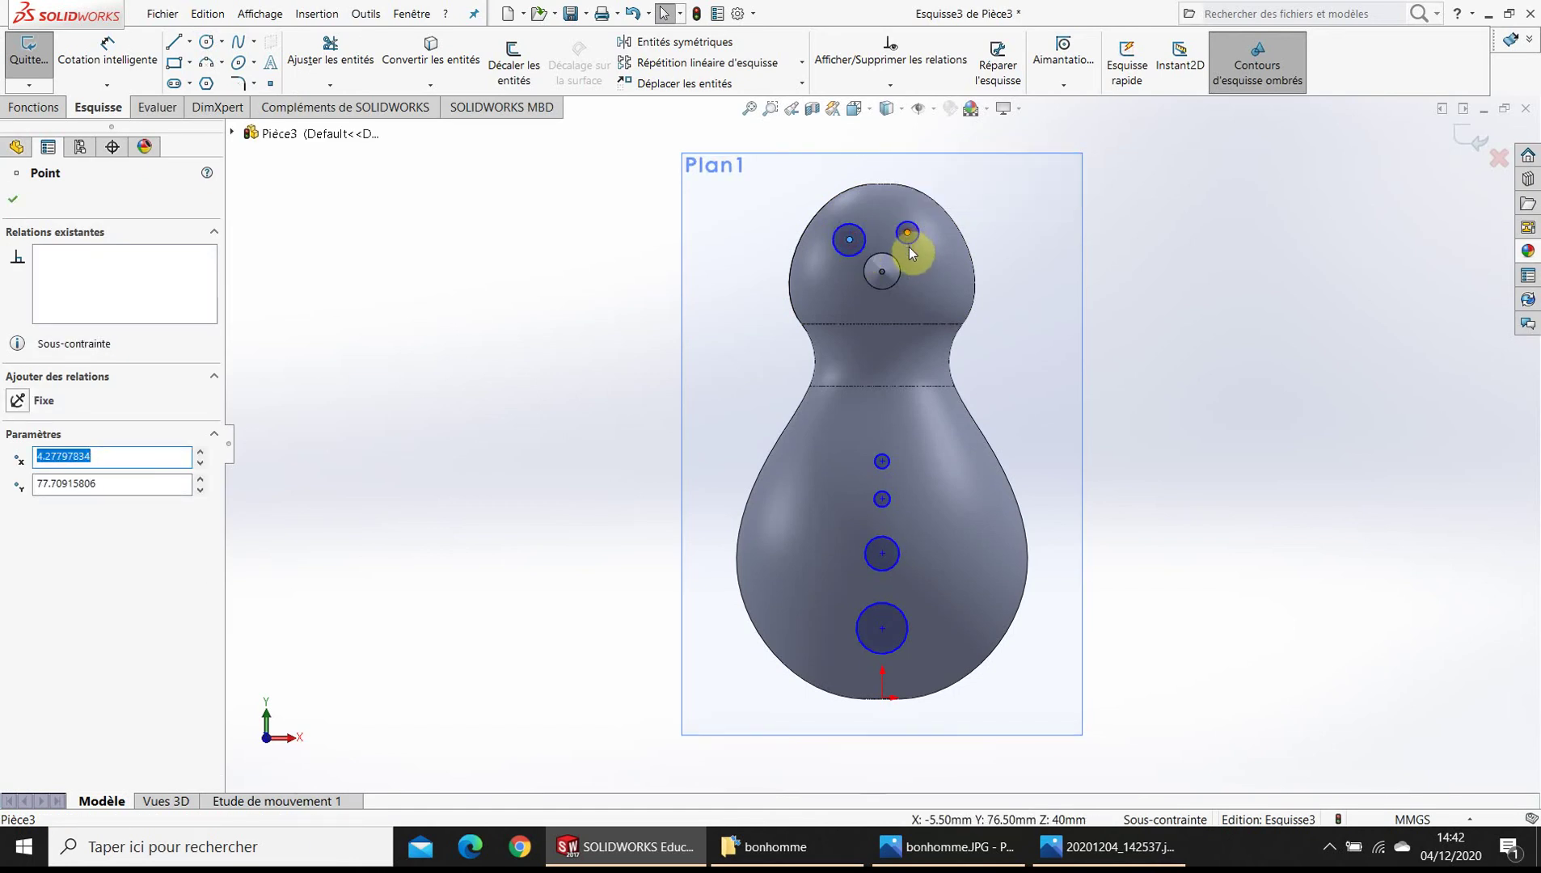
pyautogui.moveTo(909, 251); pyautogui.dragTo(909, 245)
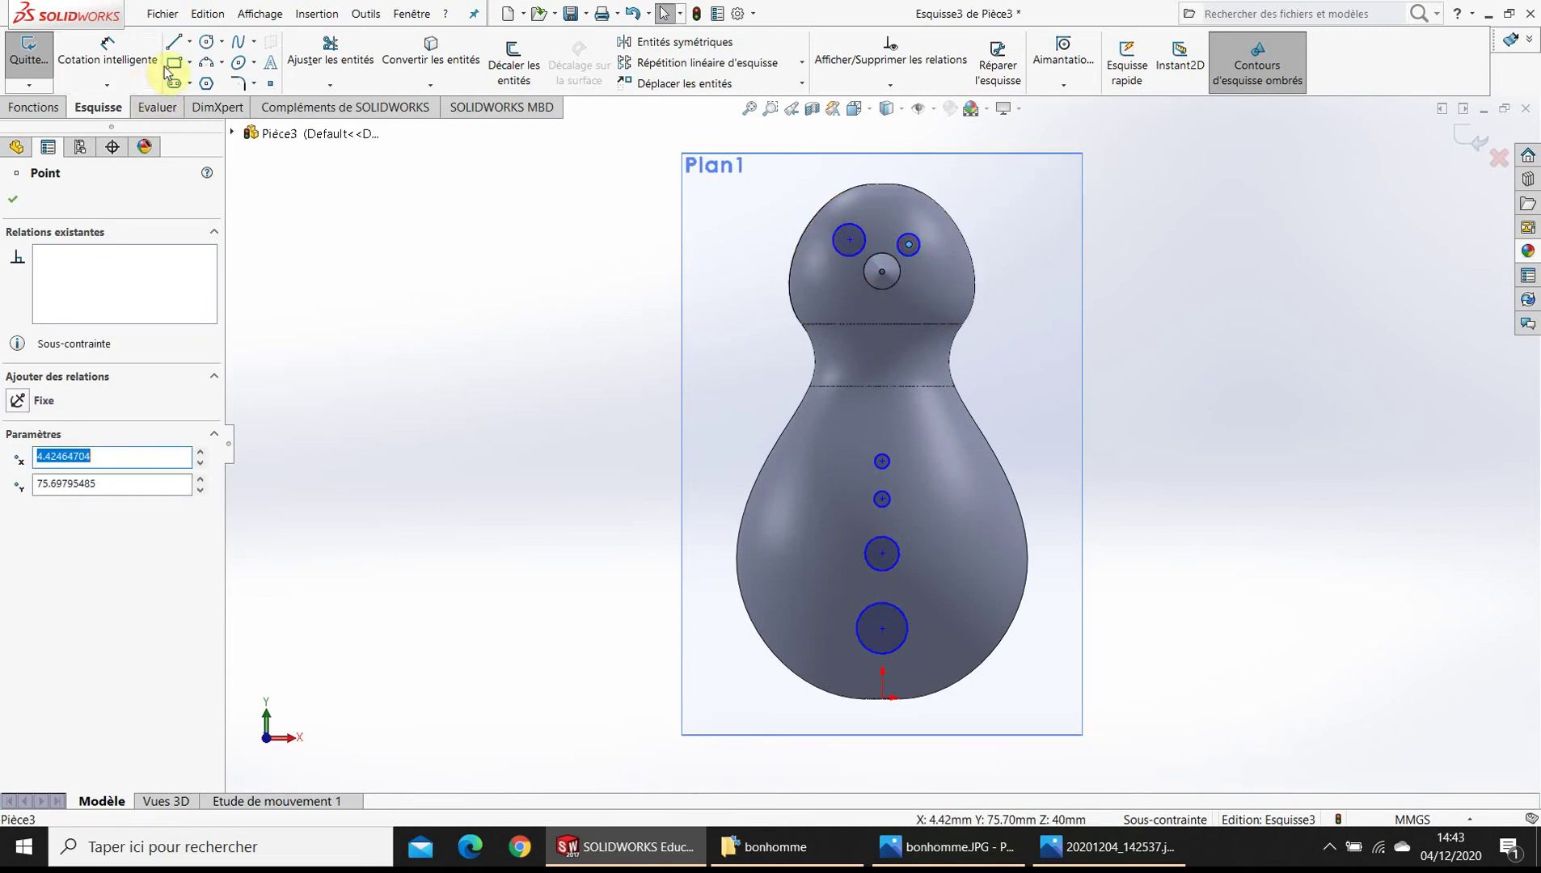
# - Draw a curved spline smile dipping below the nose
pyautogui.click(235, 43)
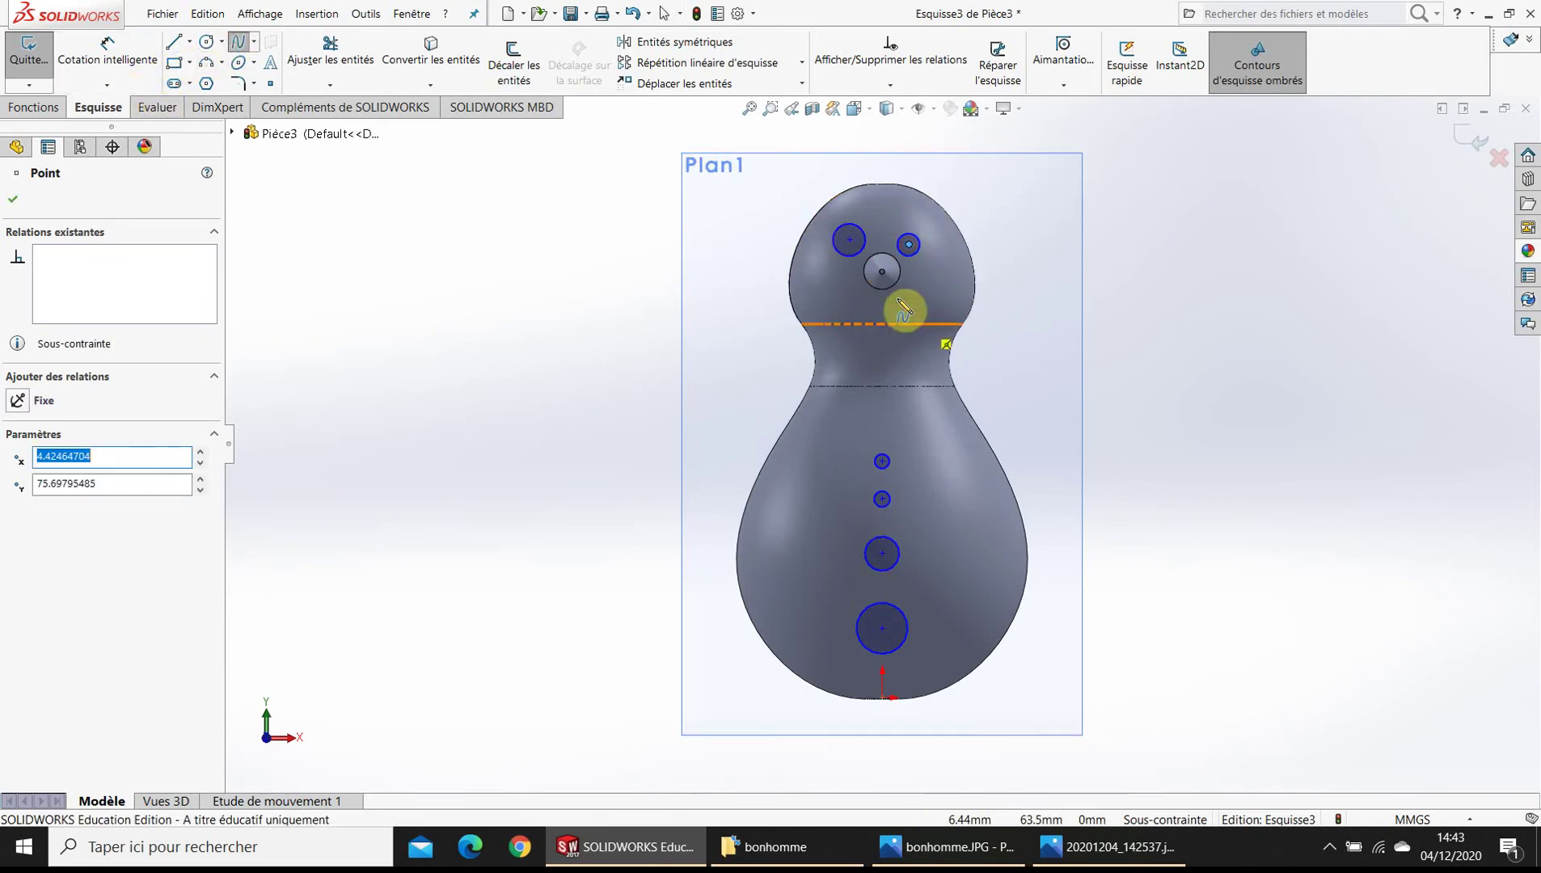
pyautogui.click(824, 298)
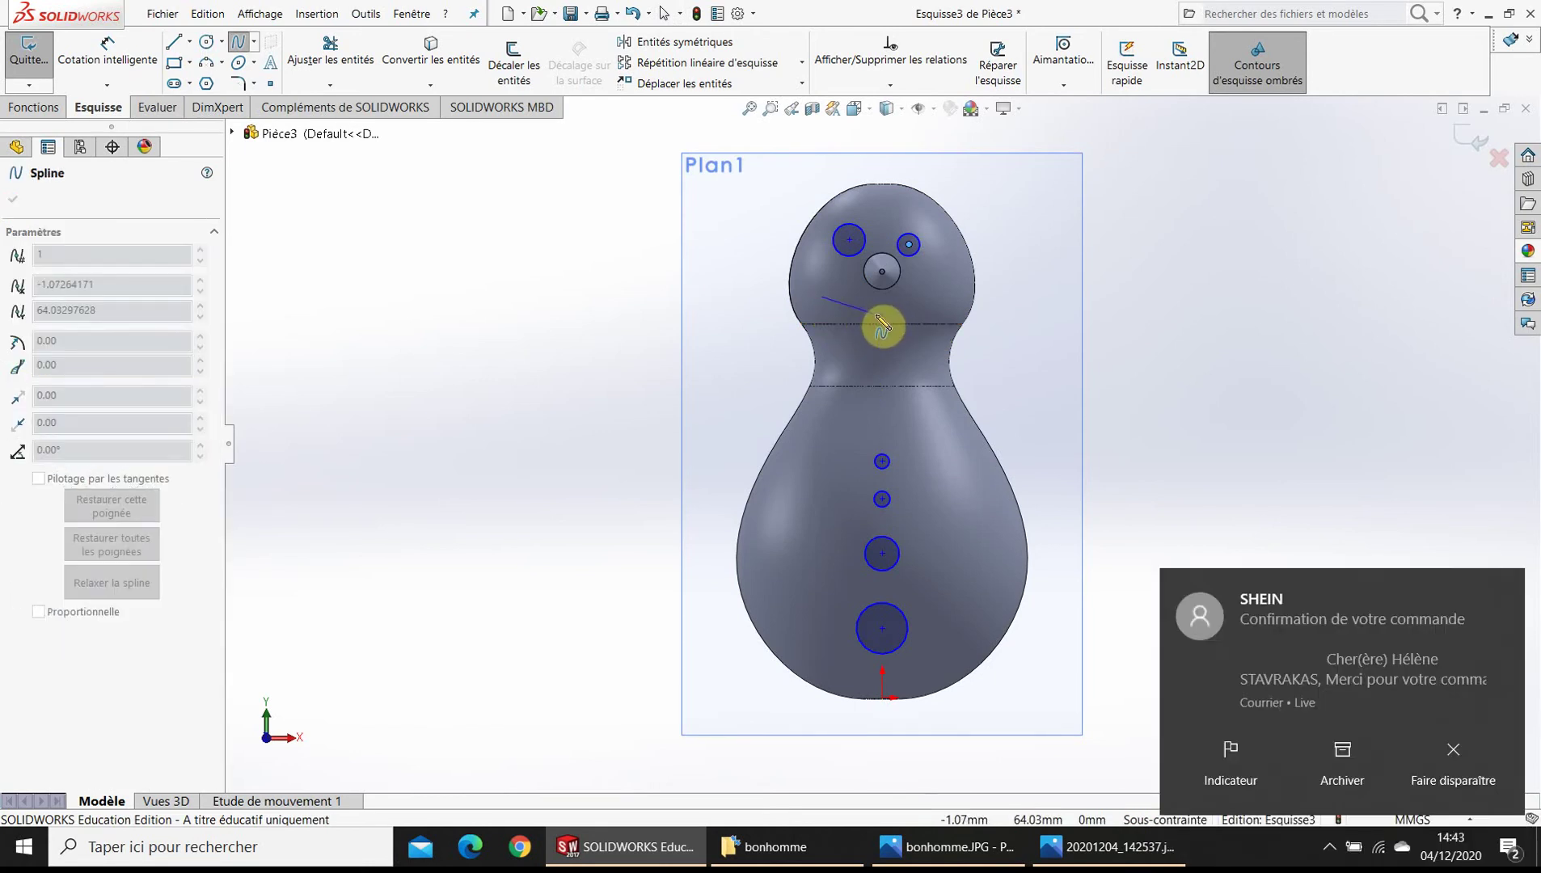
pyautogui.click(878, 314)
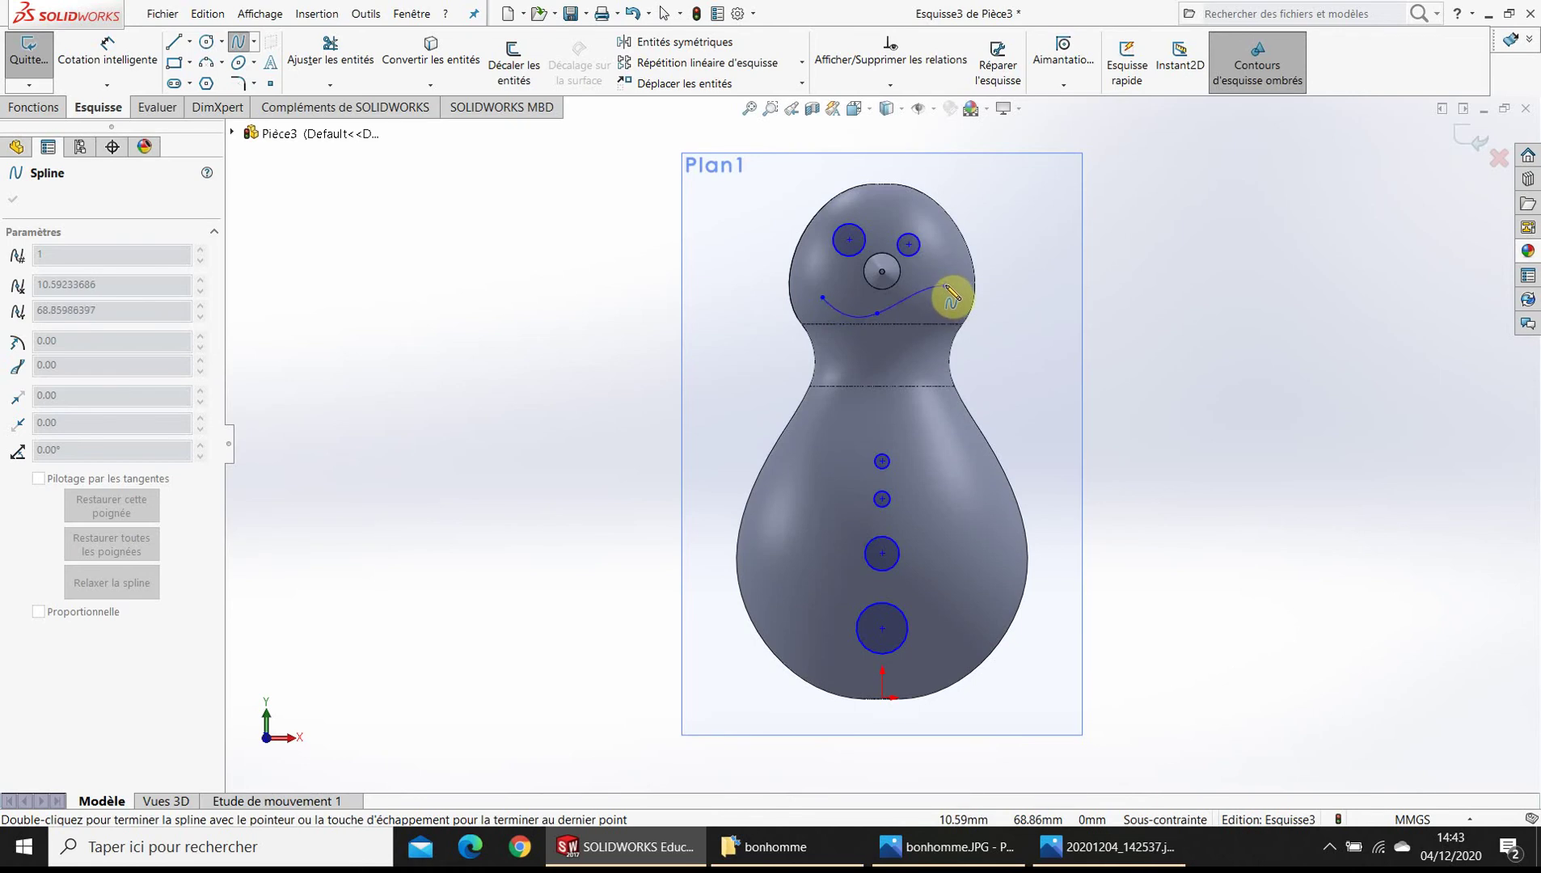
pyautogui.doubleClick(947, 285)
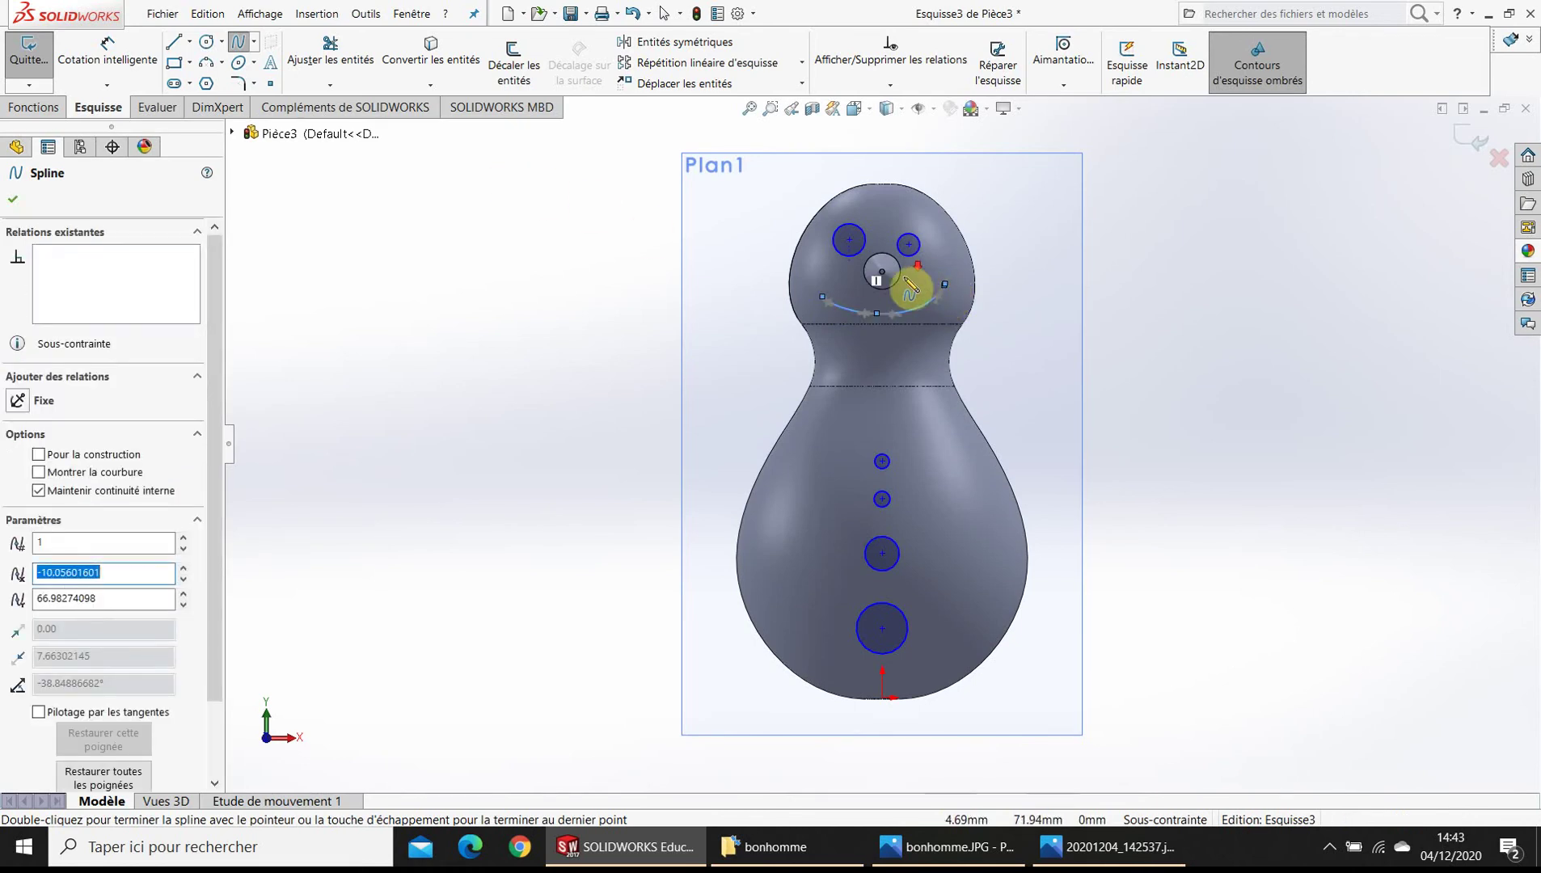
pyautogui.scroll(-4, 922, 275)
pyautogui.scroll(-2, 938, 343)
# - Add a second spline joining the smile's ends to close the crescent mouth
pyautogui.click(608, 339)
pyautogui.click(714, 350)
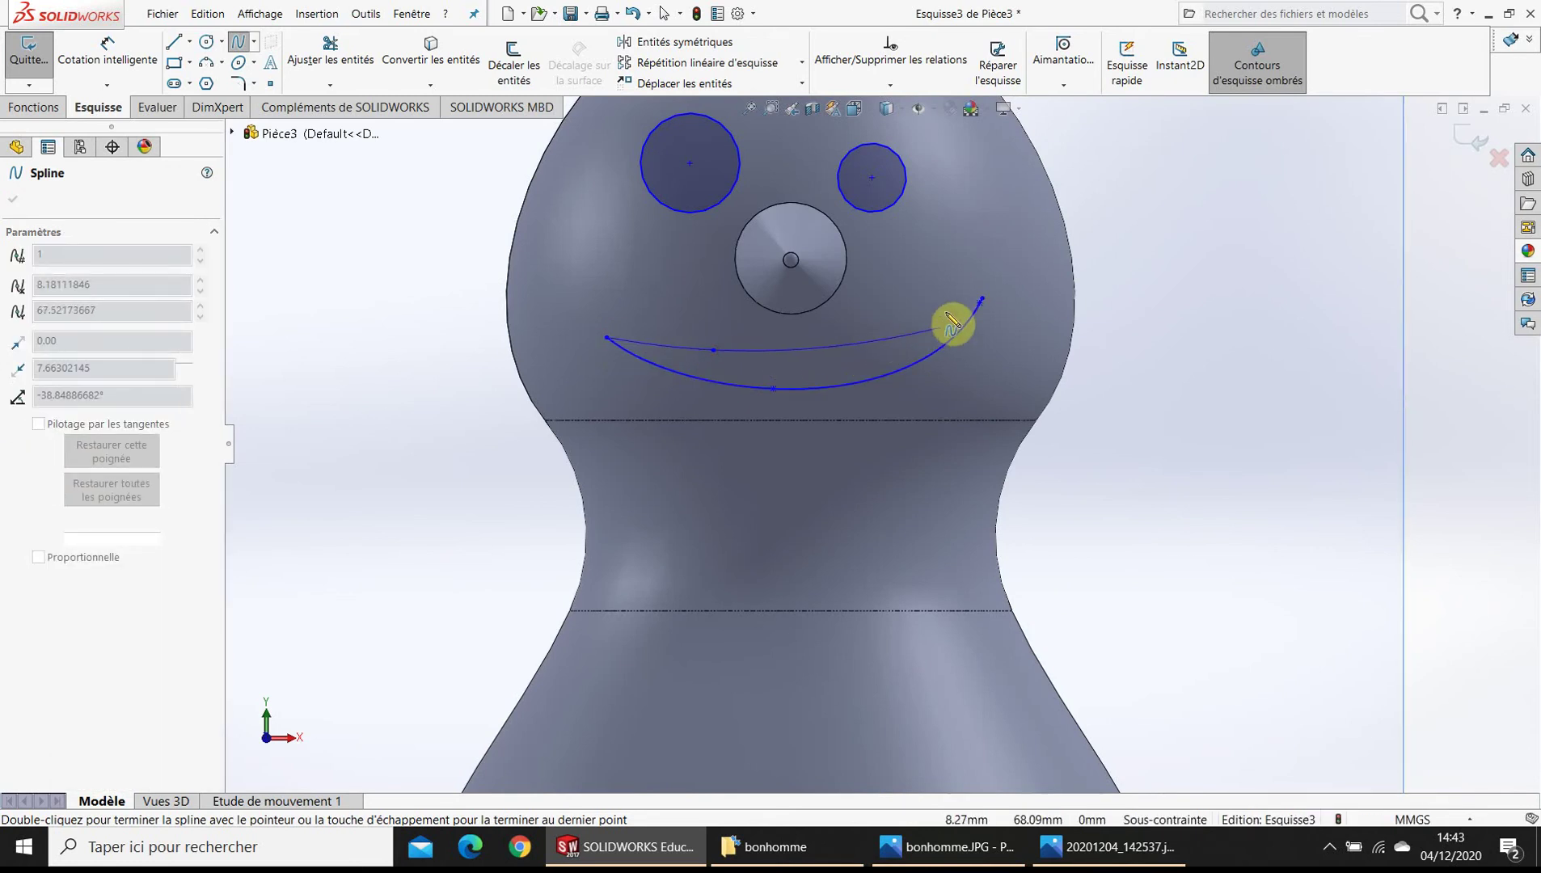
pyautogui.click(825, 360)
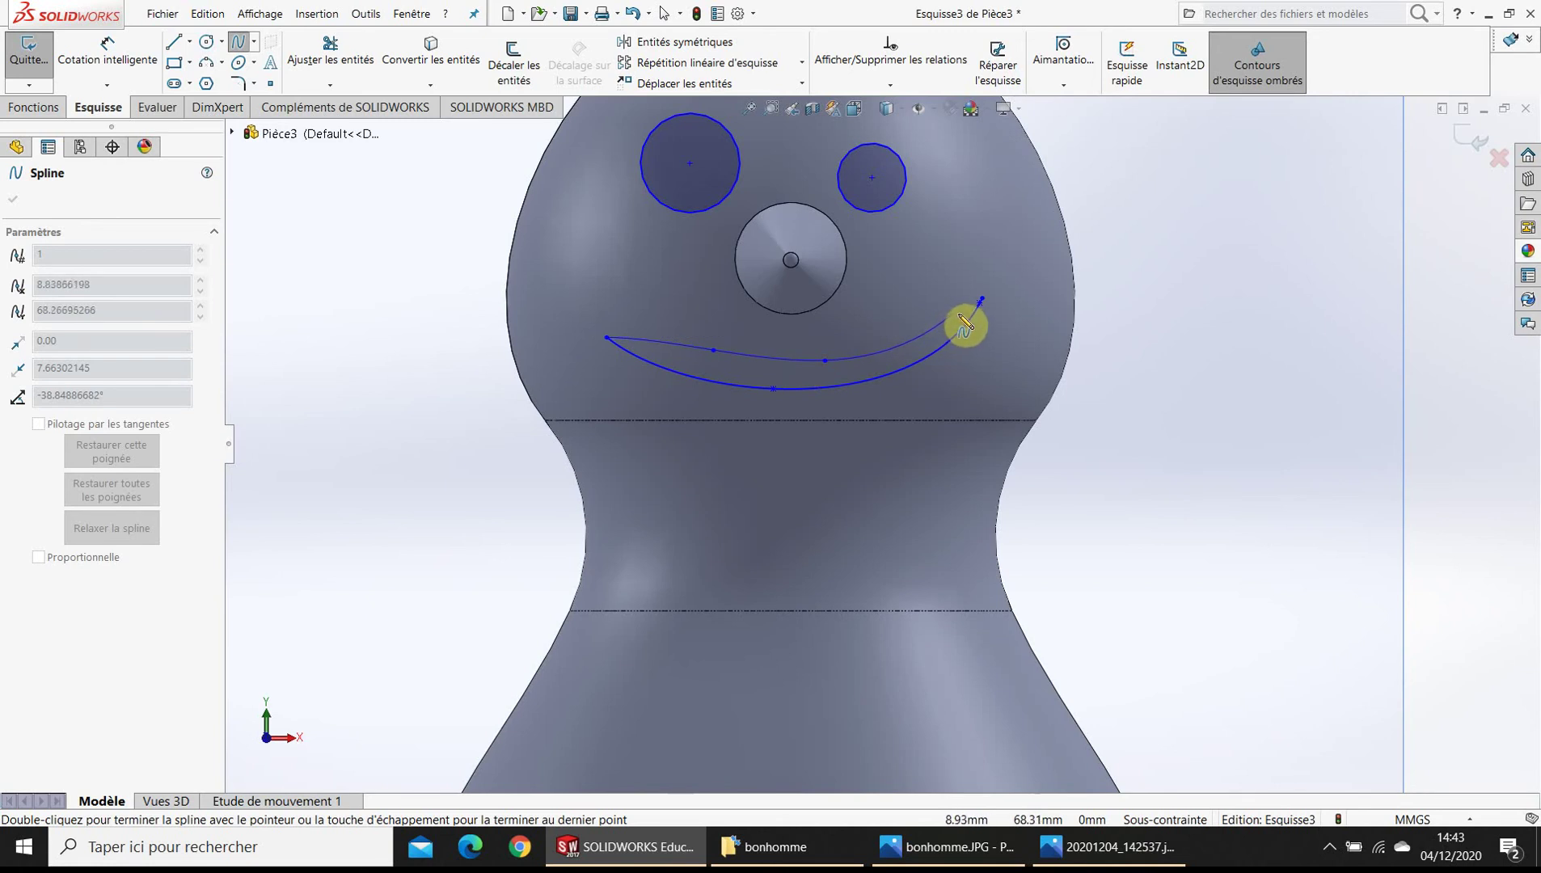
pyautogui.doubleClick(983, 297)
pyautogui.scroll(2, 881, 436)
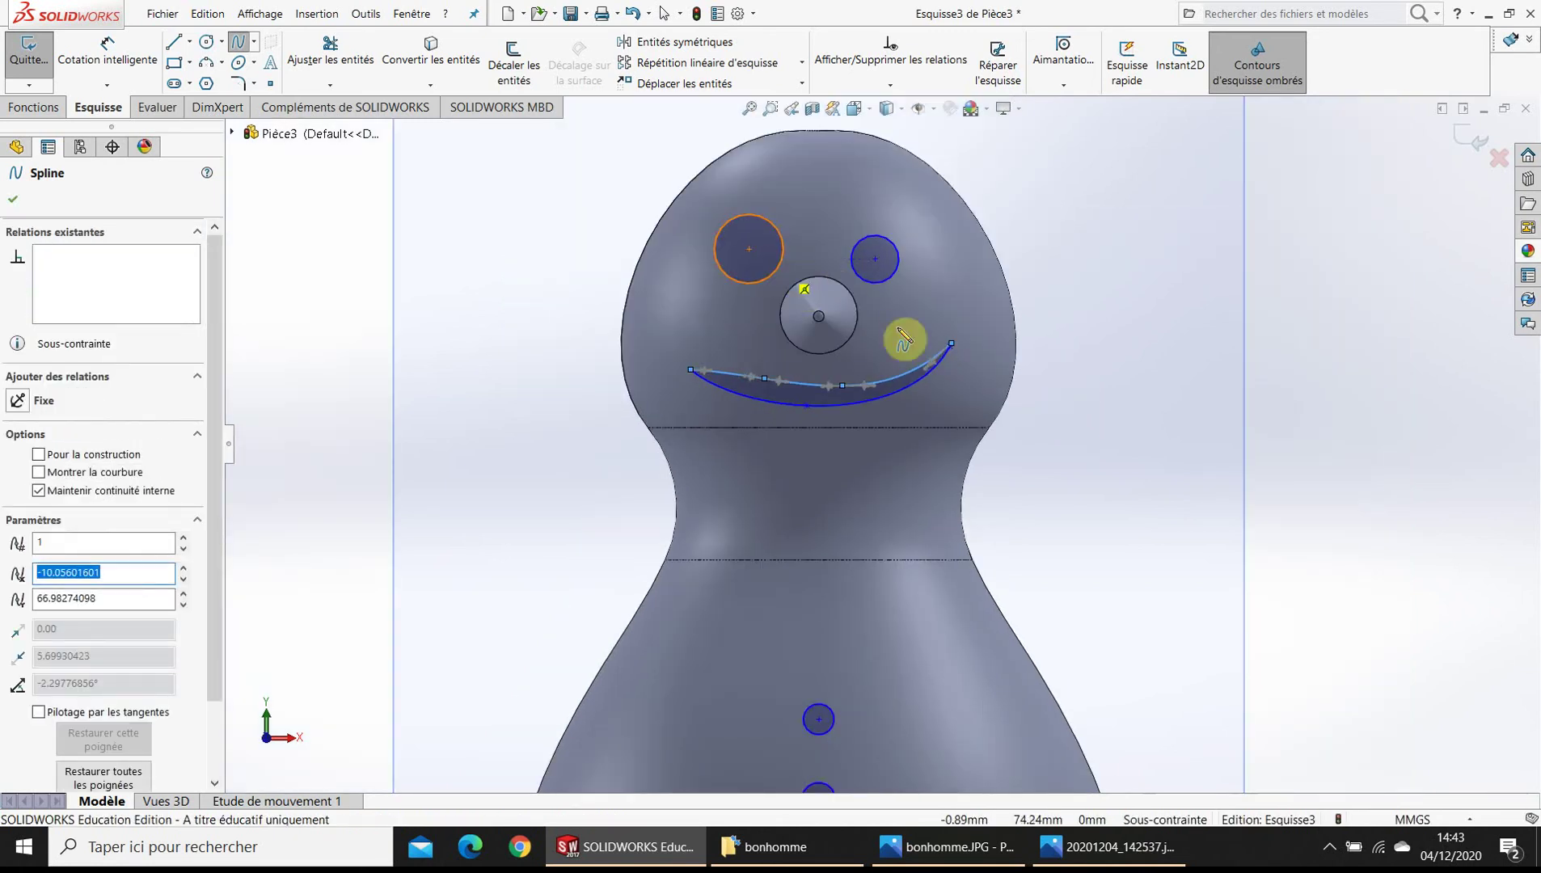
pyautogui.scroll(1, 888, 592)
pyautogui.scroll(2, 888, 627)
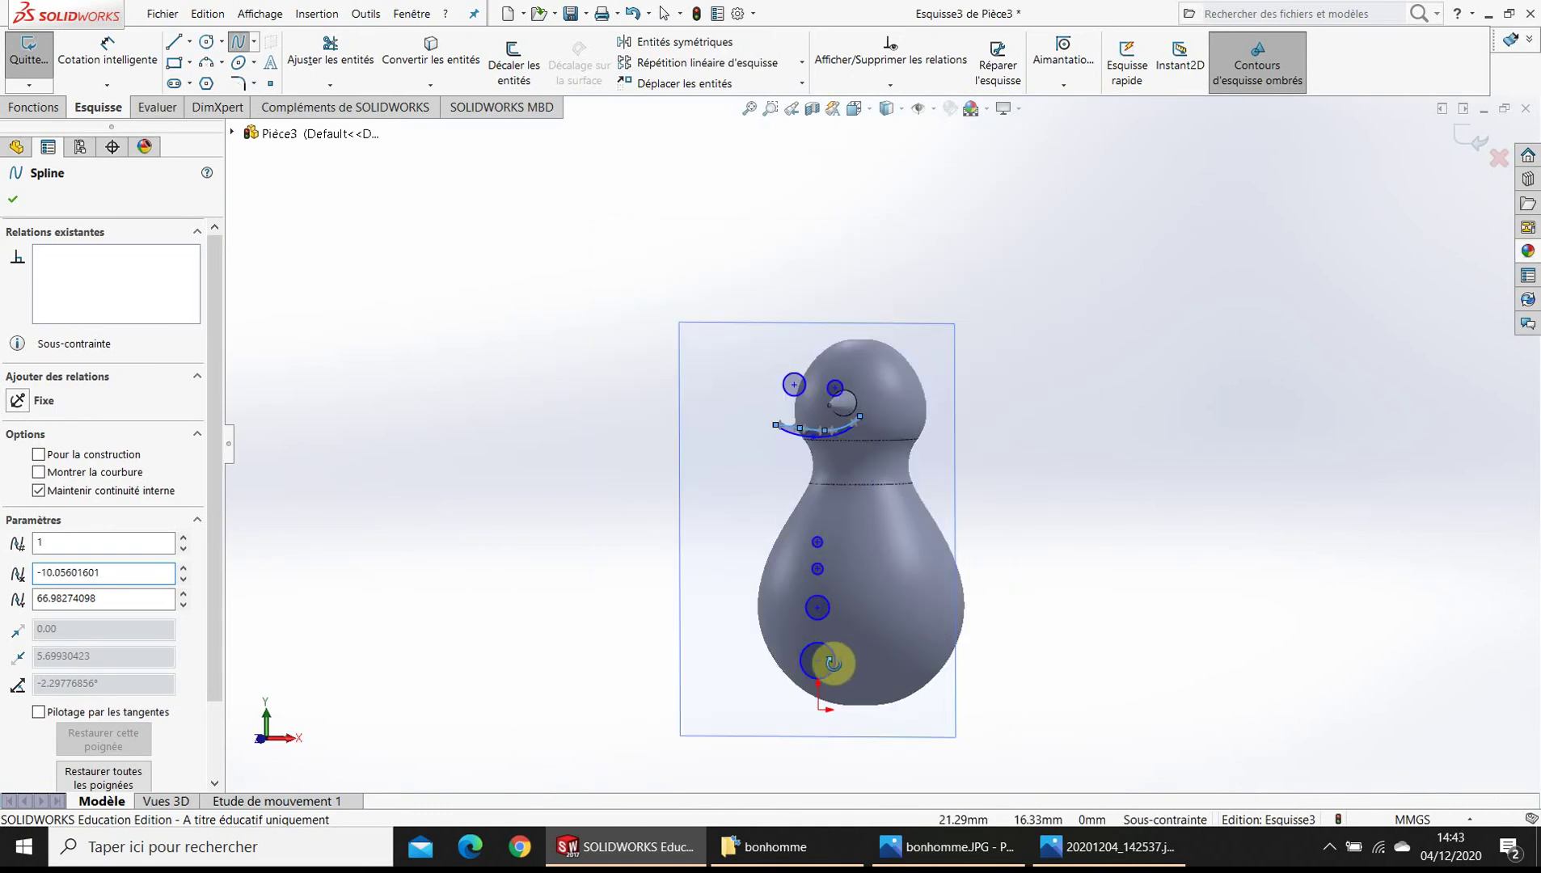
pyautogui.moveTo(922, 647); pyautogui.dragTo(819, 660, button='middle')
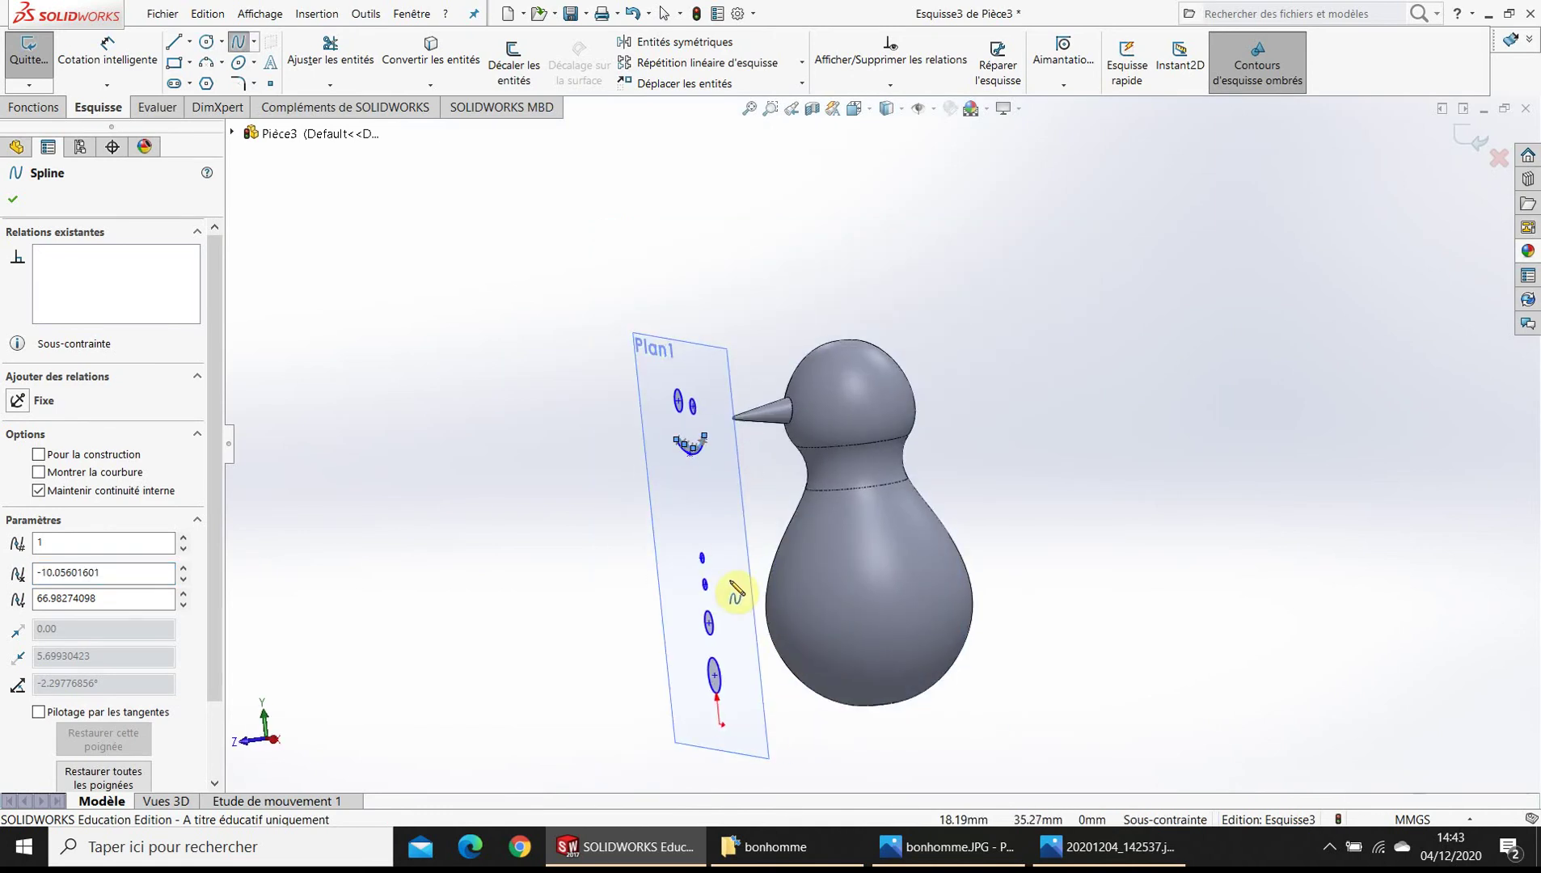
pyautogui.click(13, 198)
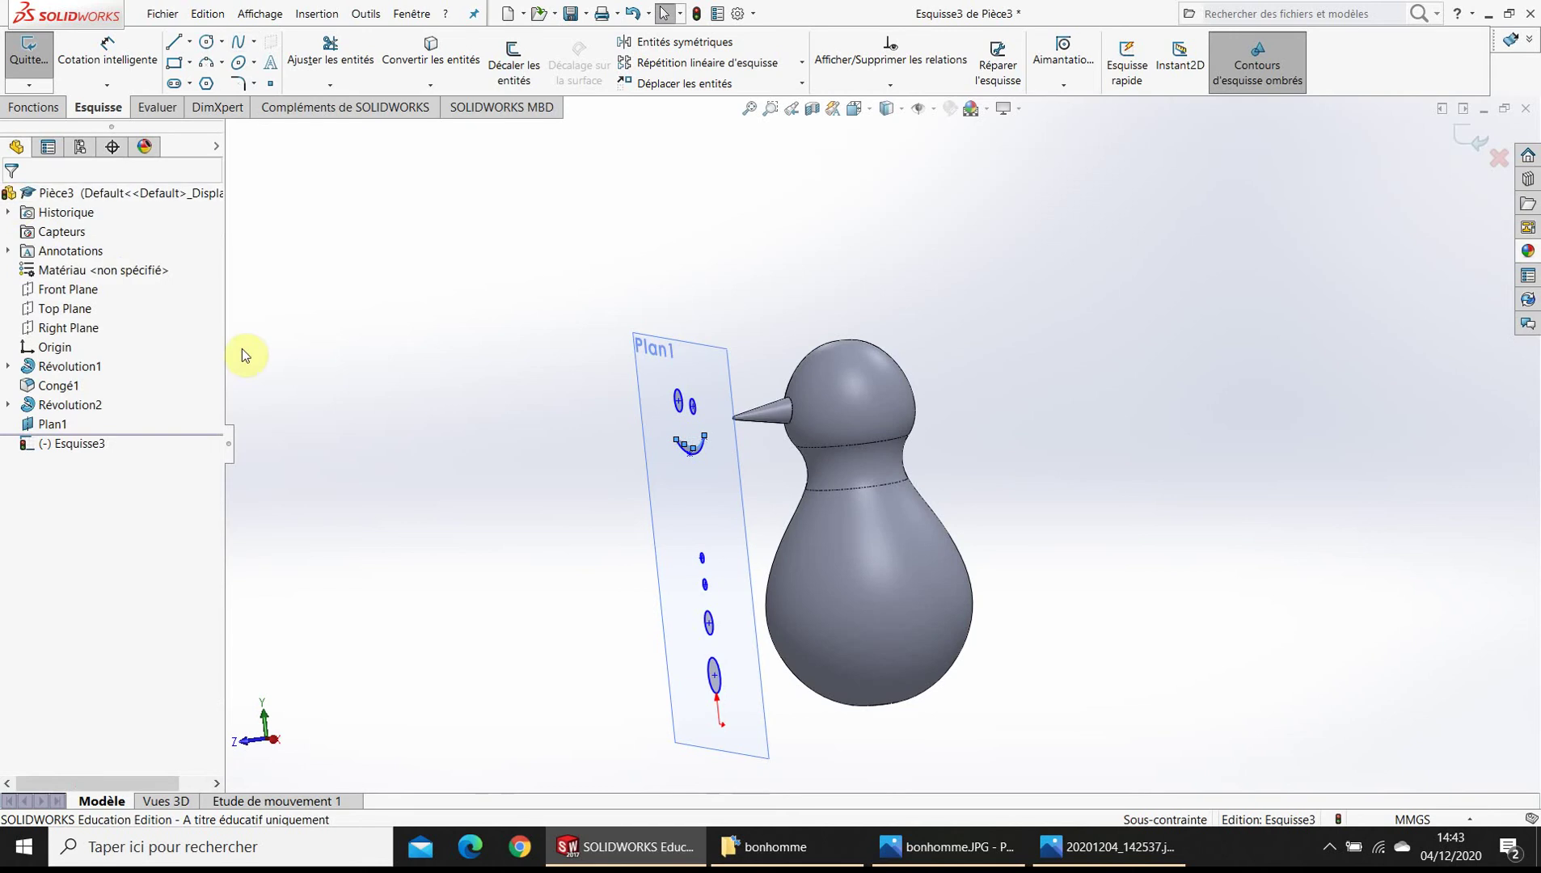
pyautogui.click(16, 109)
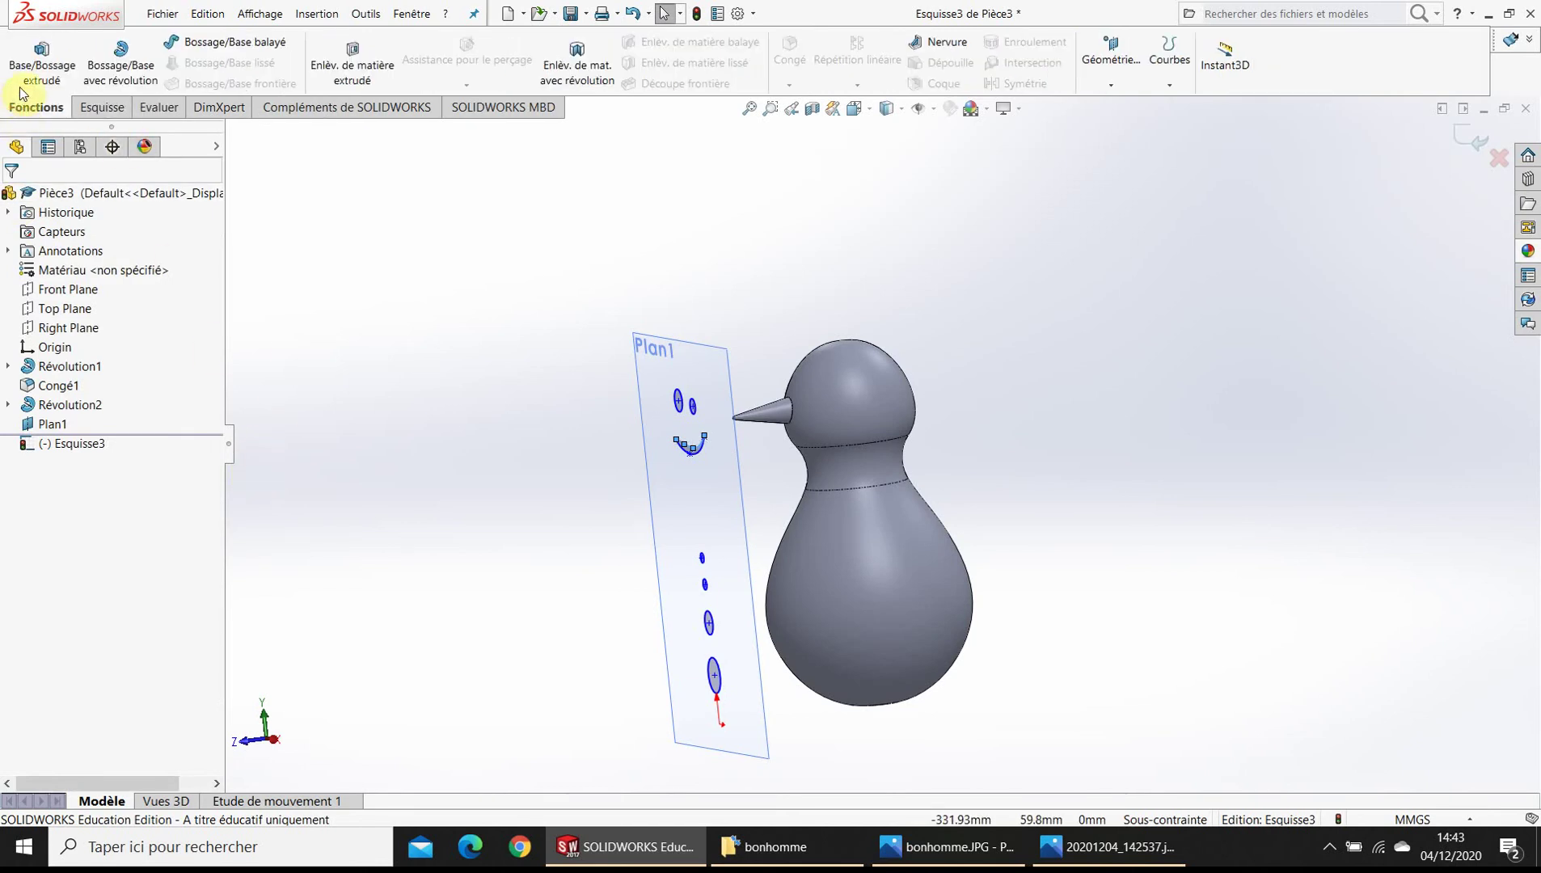
# - Set up a Boss-Extrude of Esquisse3 starting from the body face, Blind end condition
pyautogui.click(29, 76)
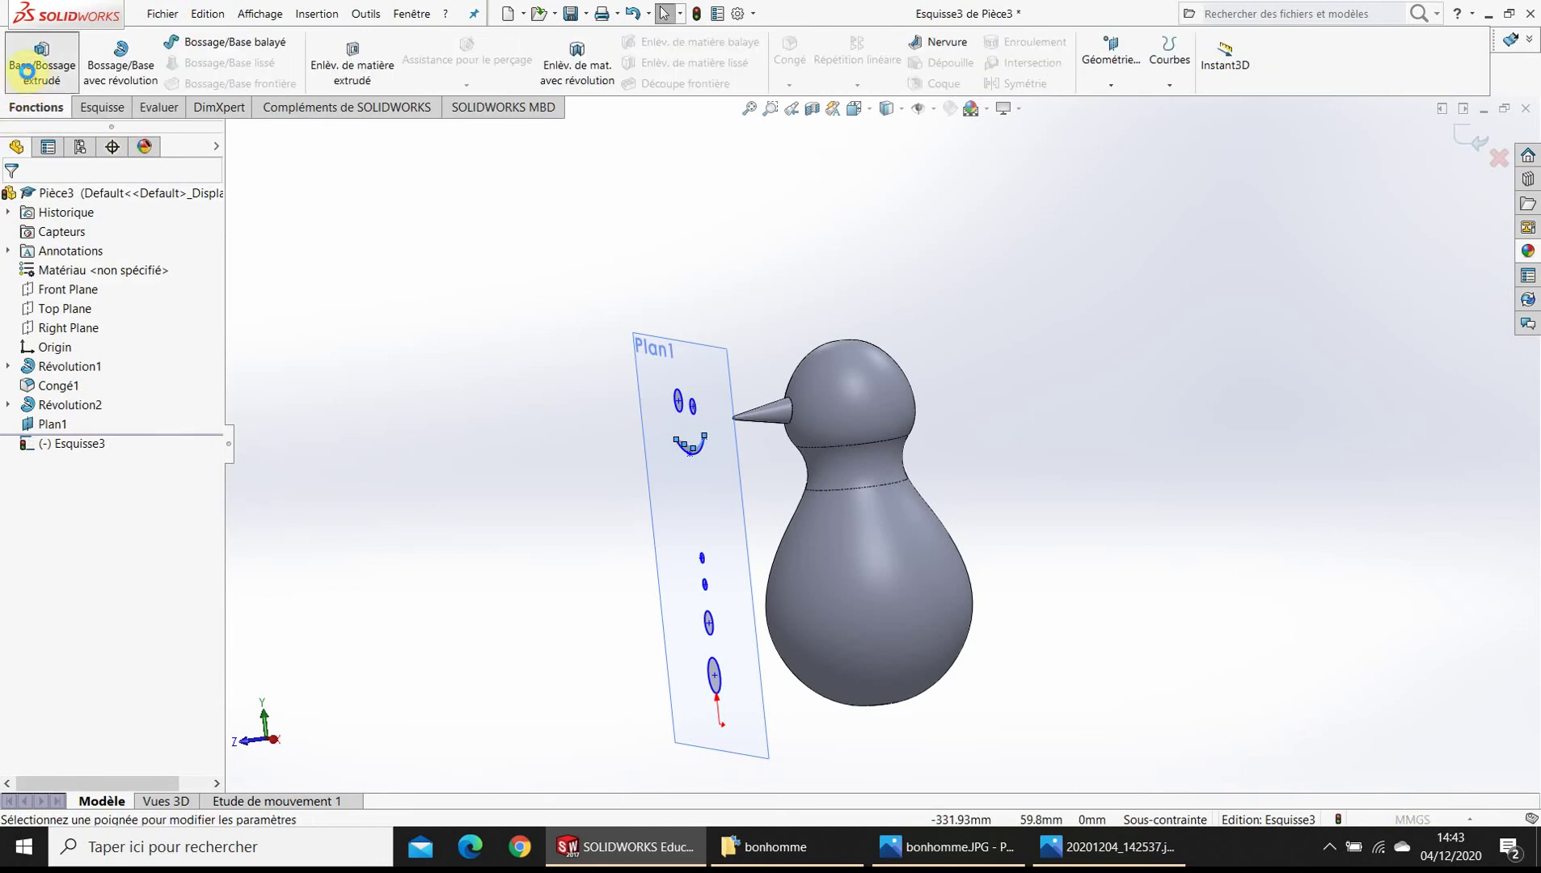
pyautogui.scroll(-5, 704, 479)
pyautogui.scroll(2, 705, 481)
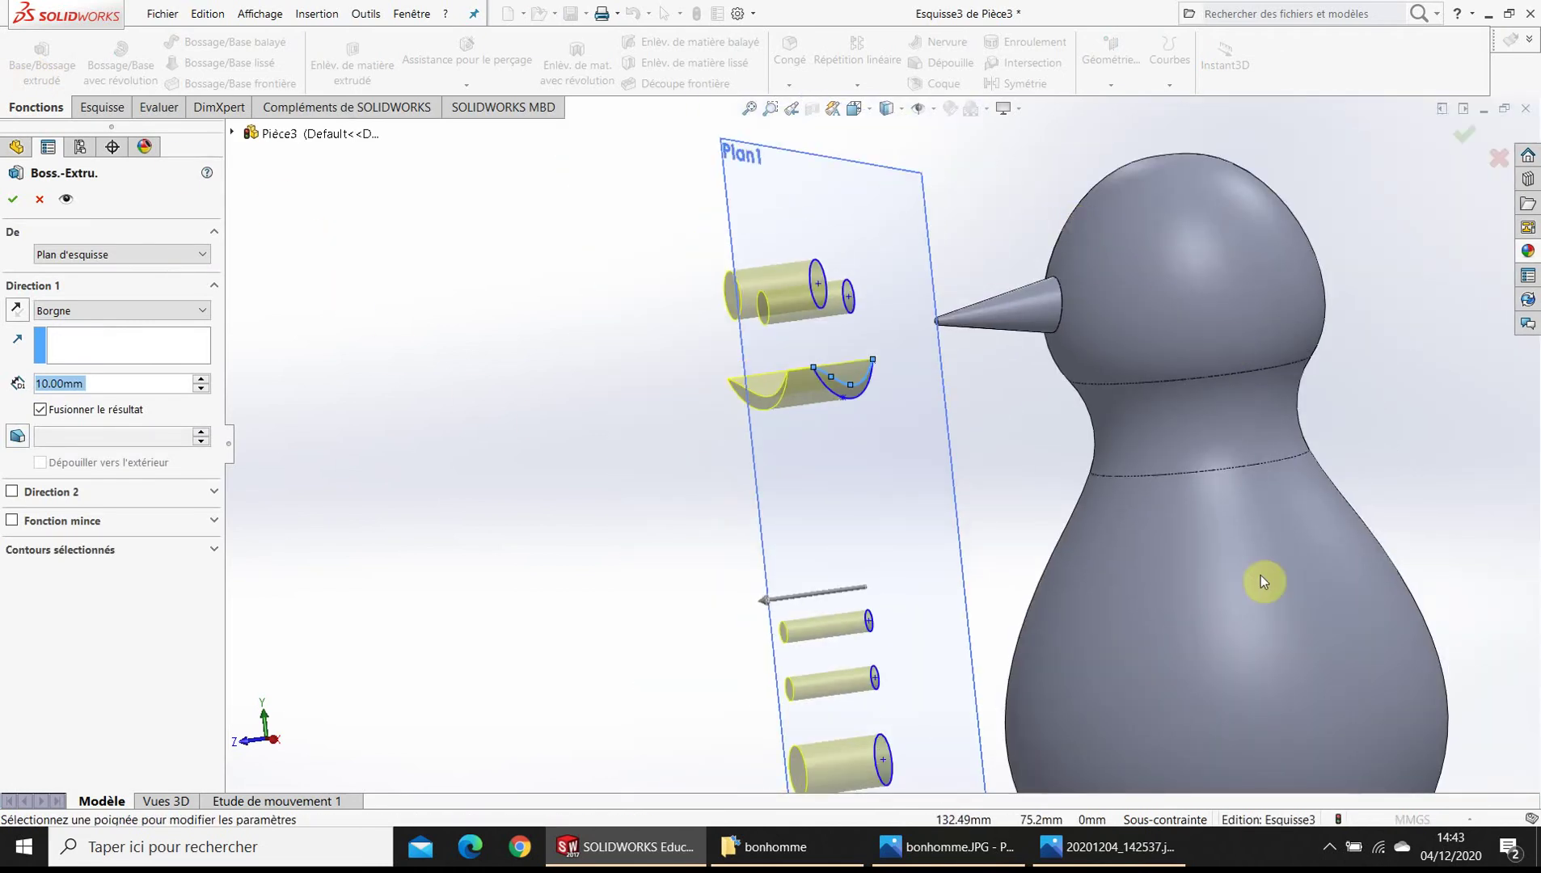
pyautogui.click(173, 252)
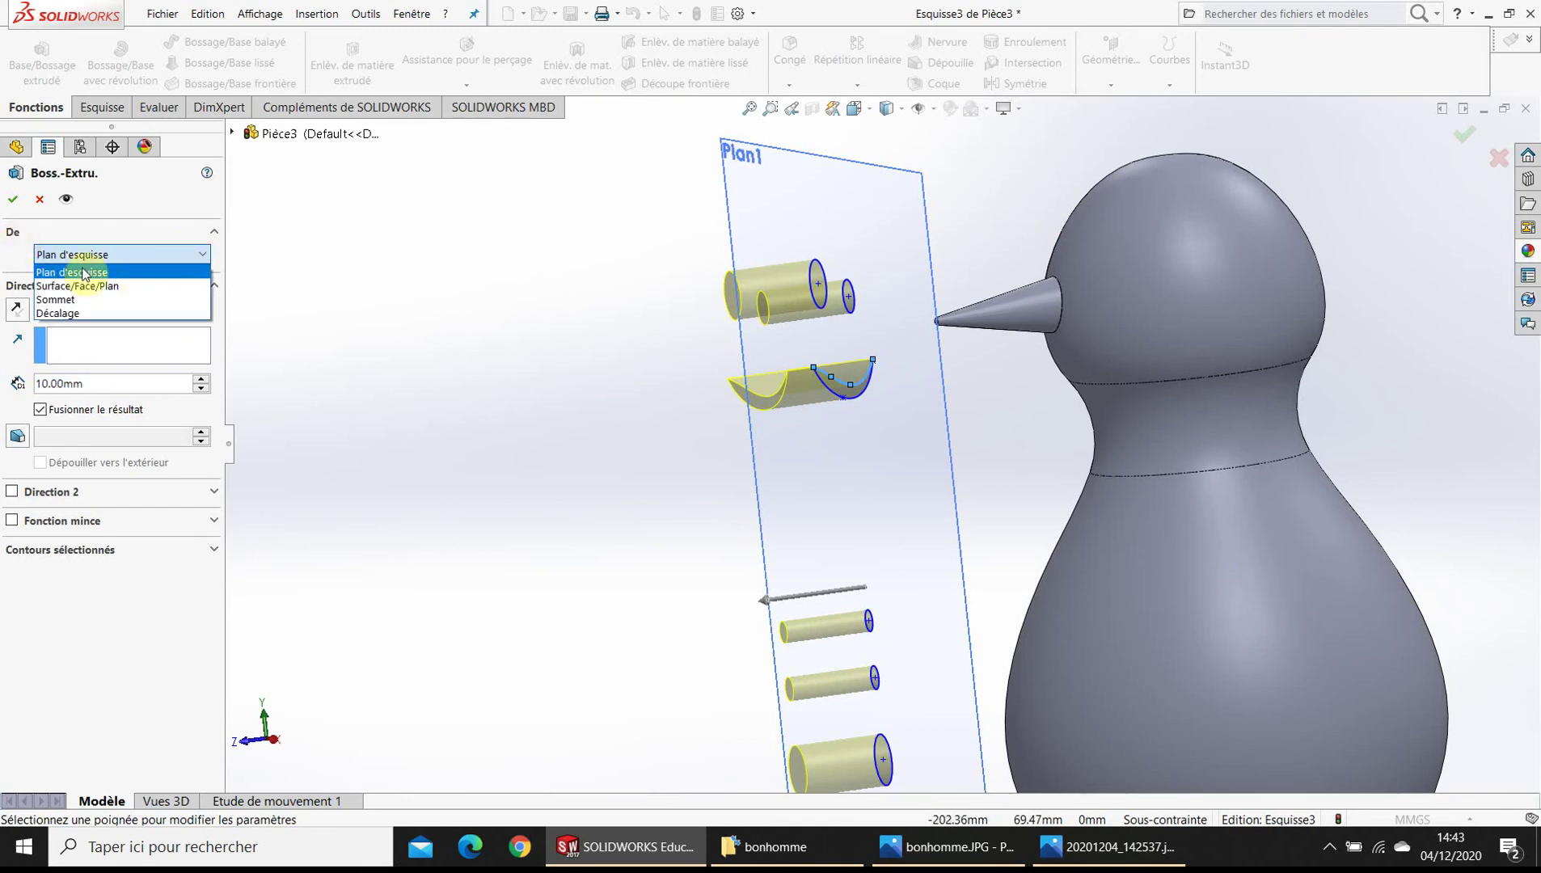
pyautogui.click(85, 288)
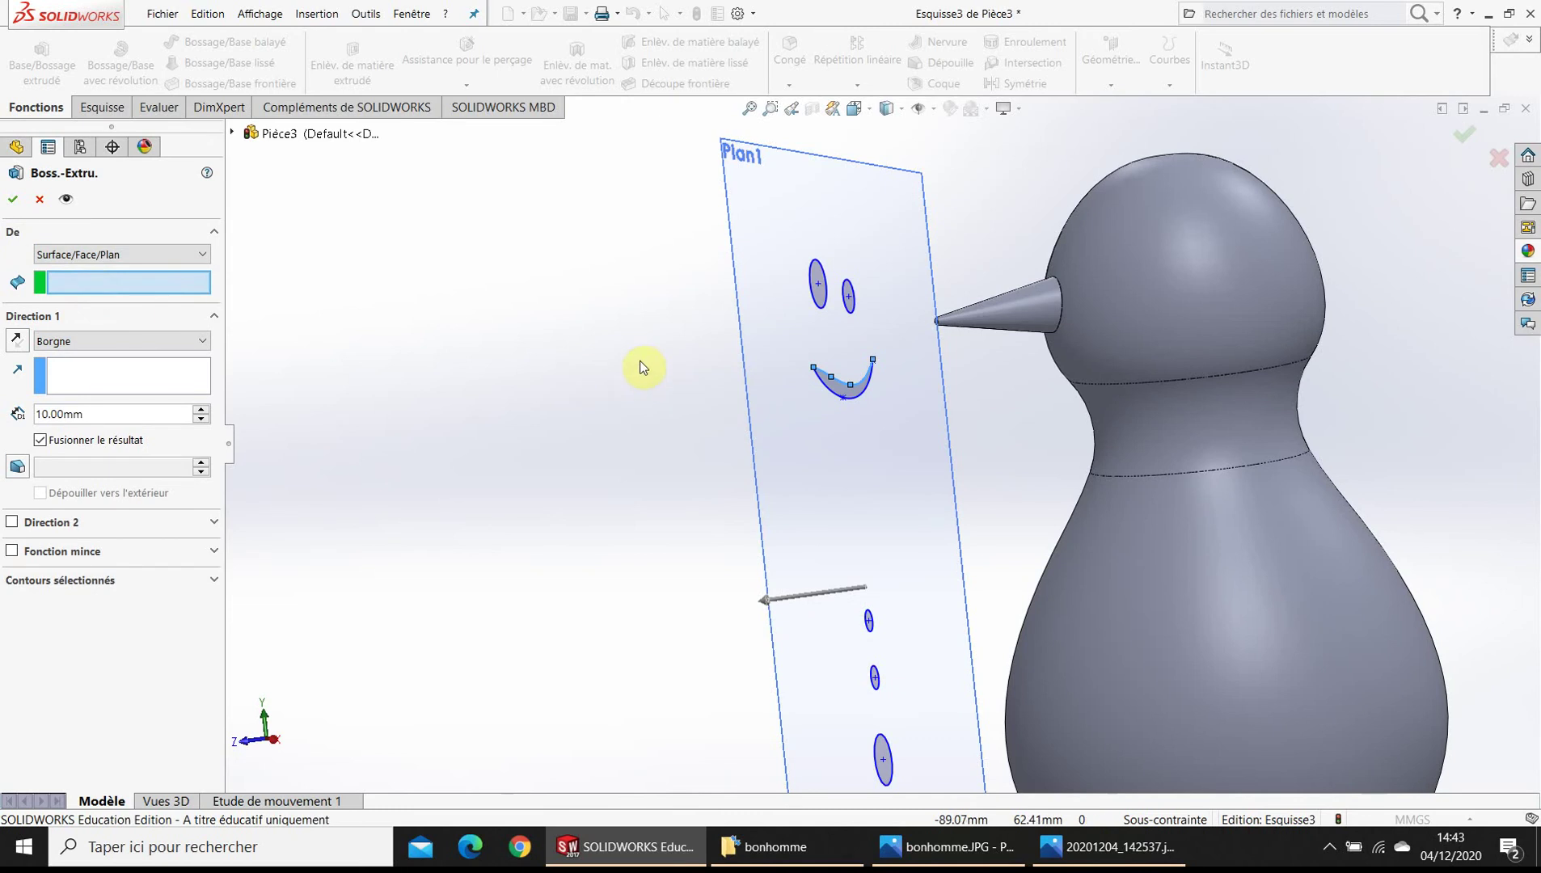
pyautogui.click(1184, 283)
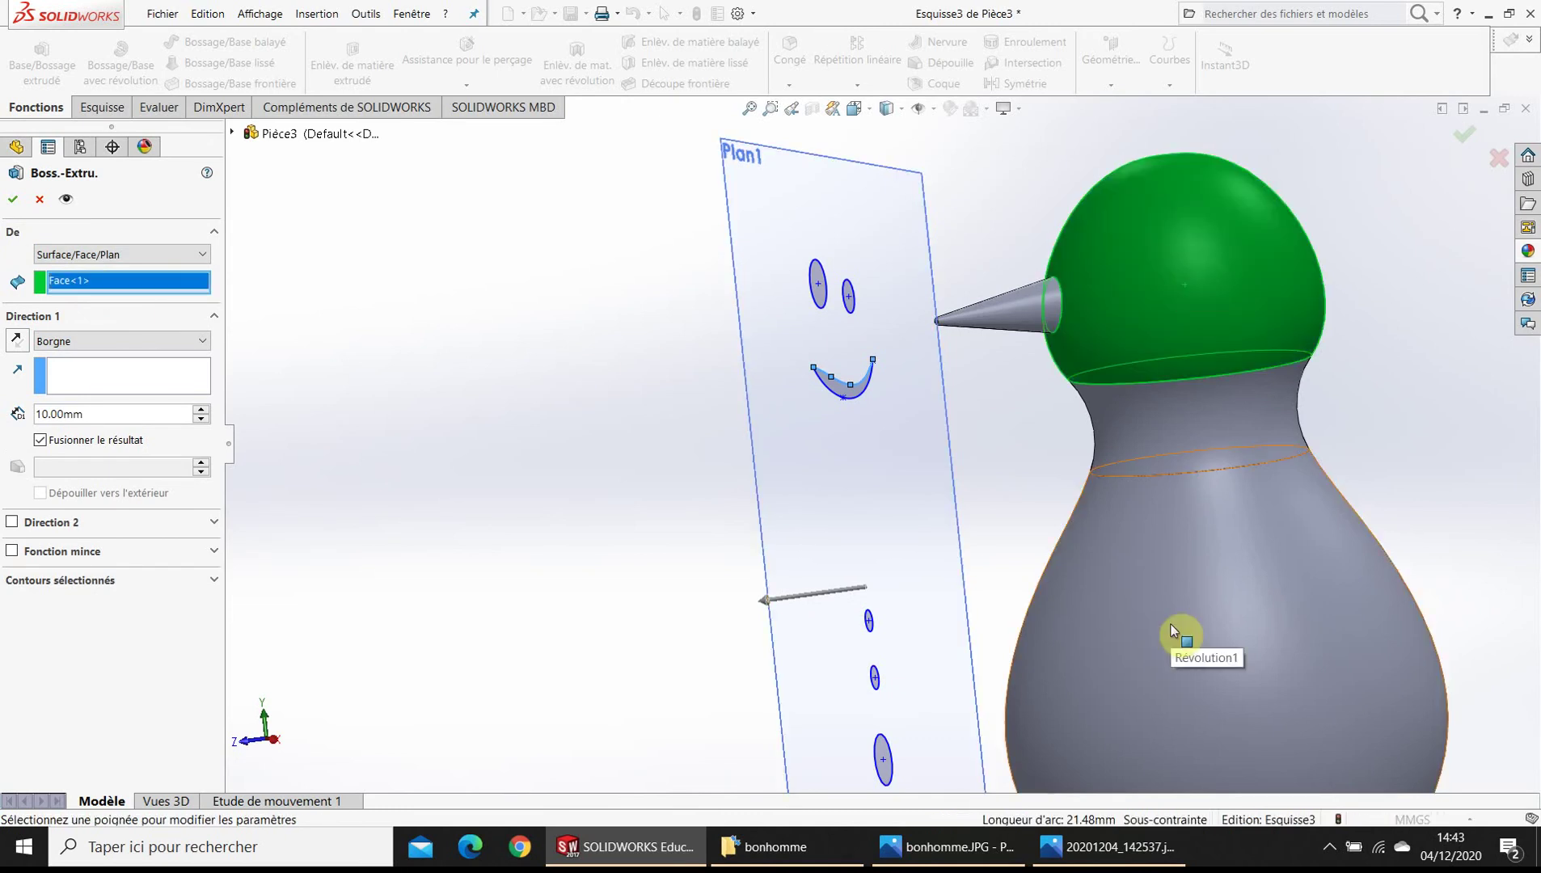
pyautogui.scroll(2, 1173, 630)
pyautogui.click(1132, 639)
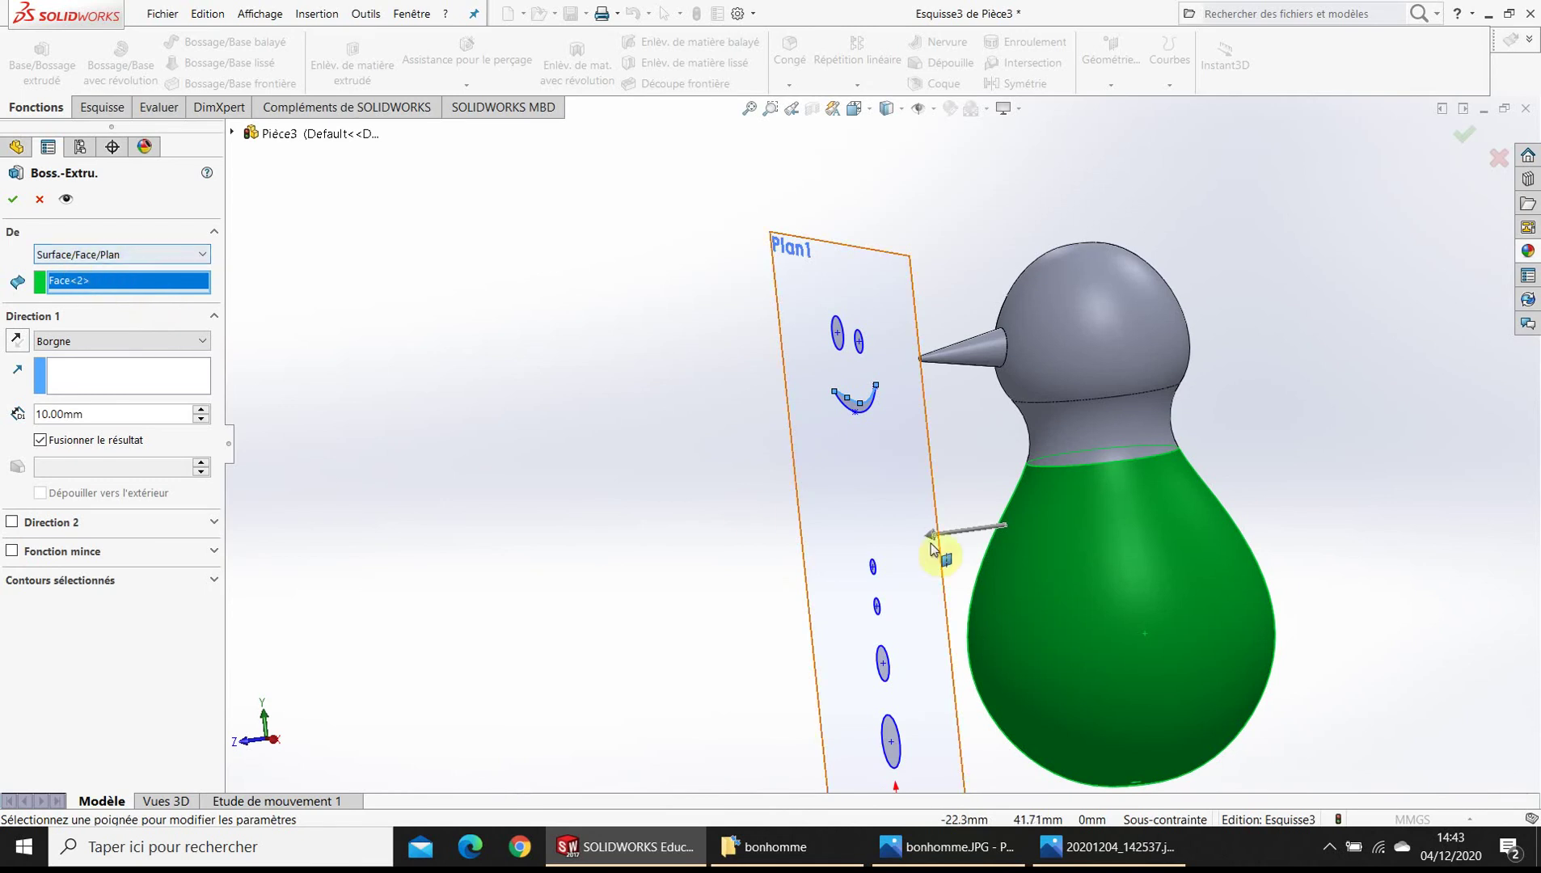
pyautogui.click(126, 384)
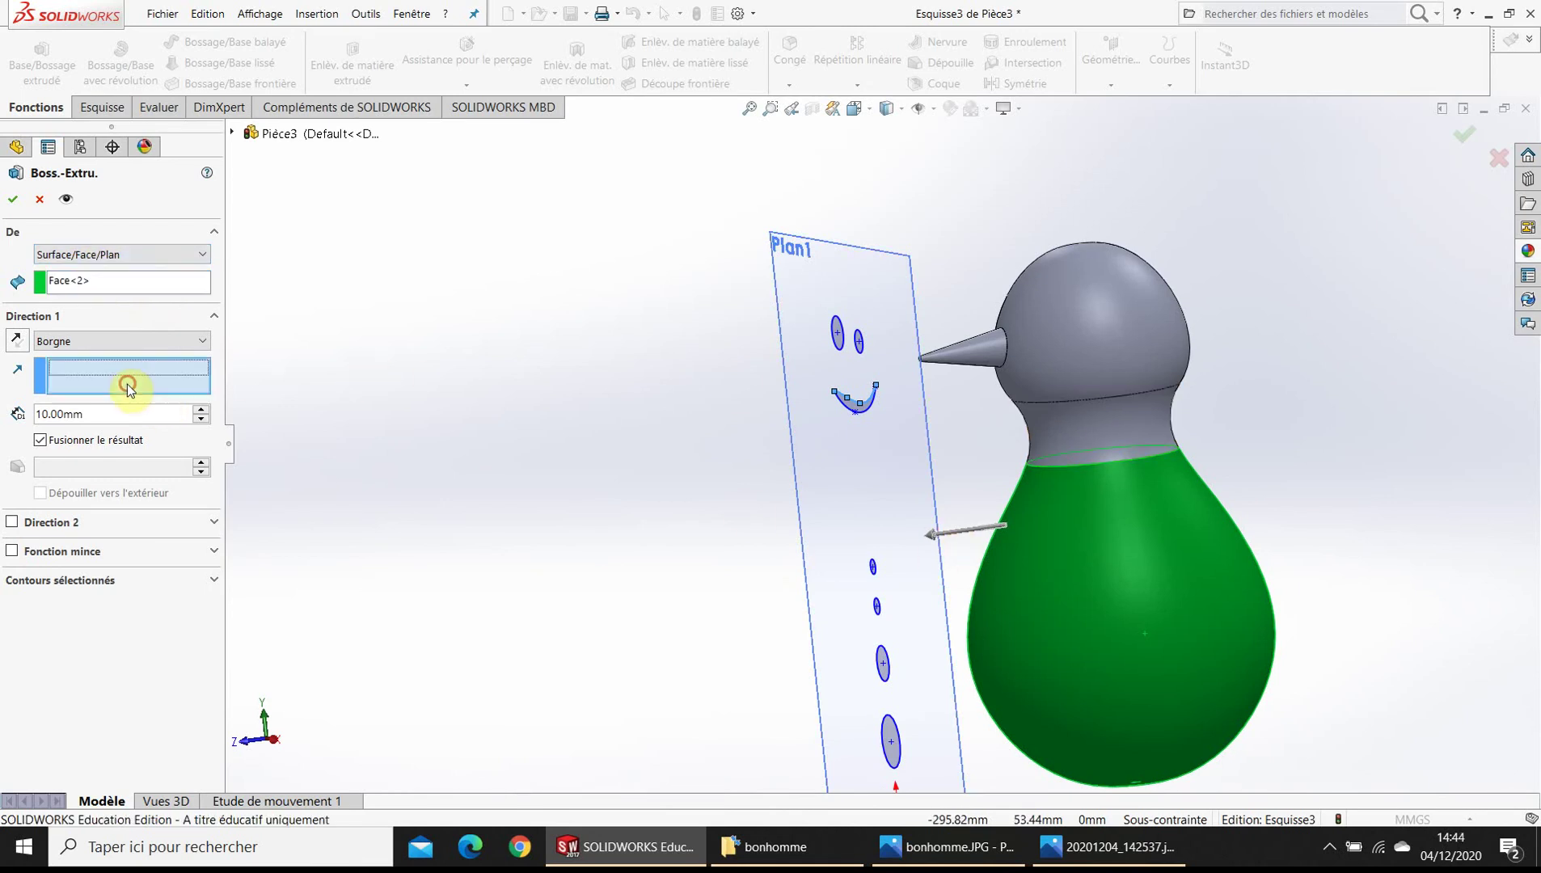
pyautogui.click(109, 340)
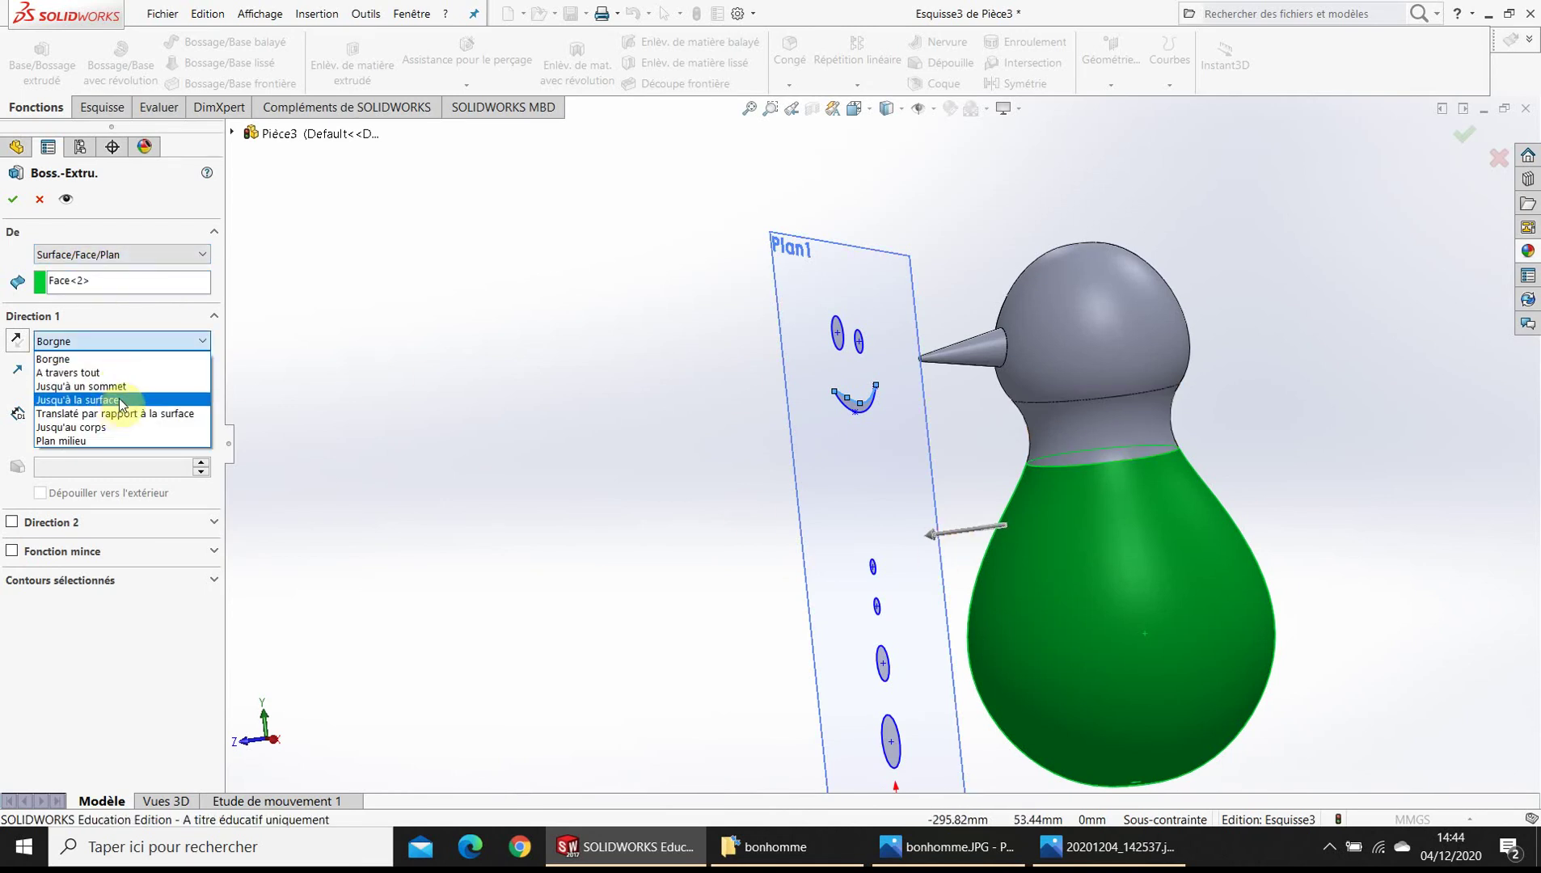
pyautogui.click(457, 371)
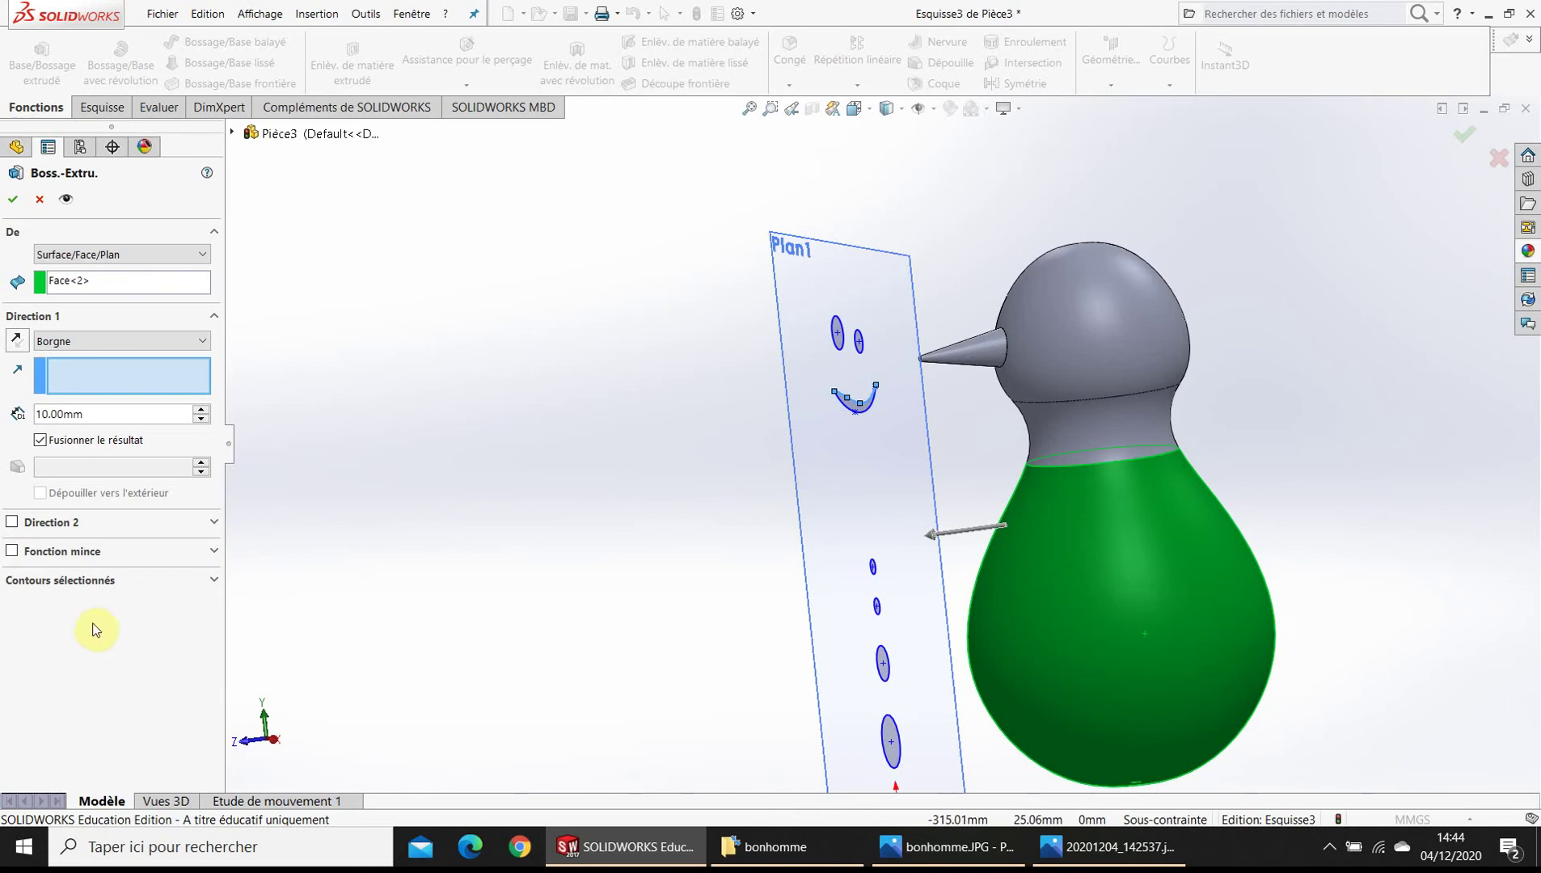
pyautogui.click(103, 584)
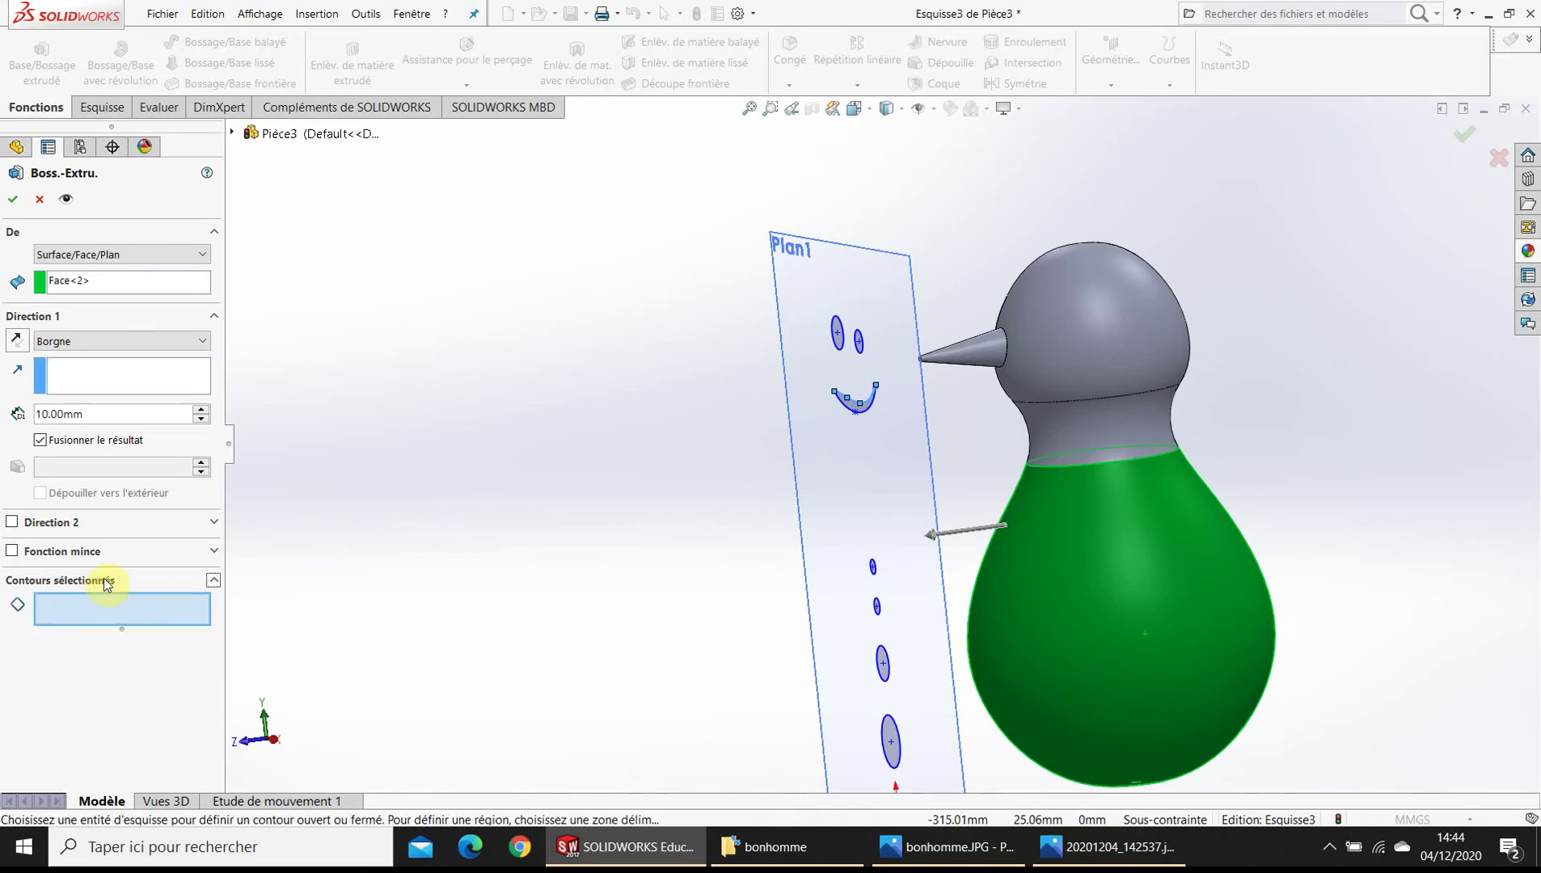
# - Select the four button ellipses as contours for the extrusion
pyautogui.click(888, 751)
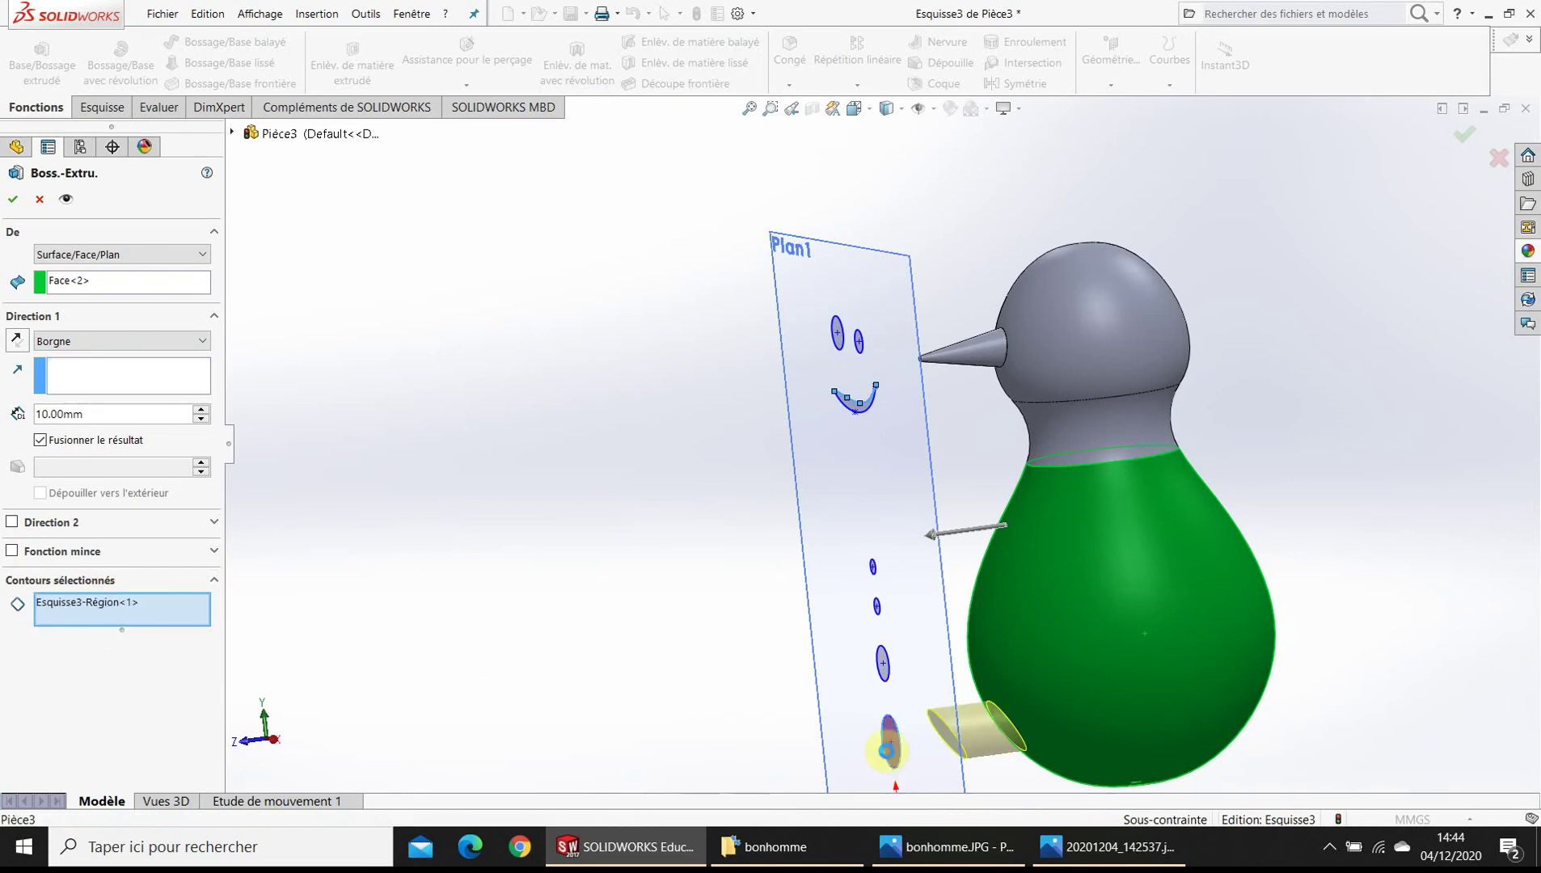
pyautogui.click(883, 664)
pyautogui.scroll(-3, 885, 608)
pyautogui.scroll(-3, 882, 594)
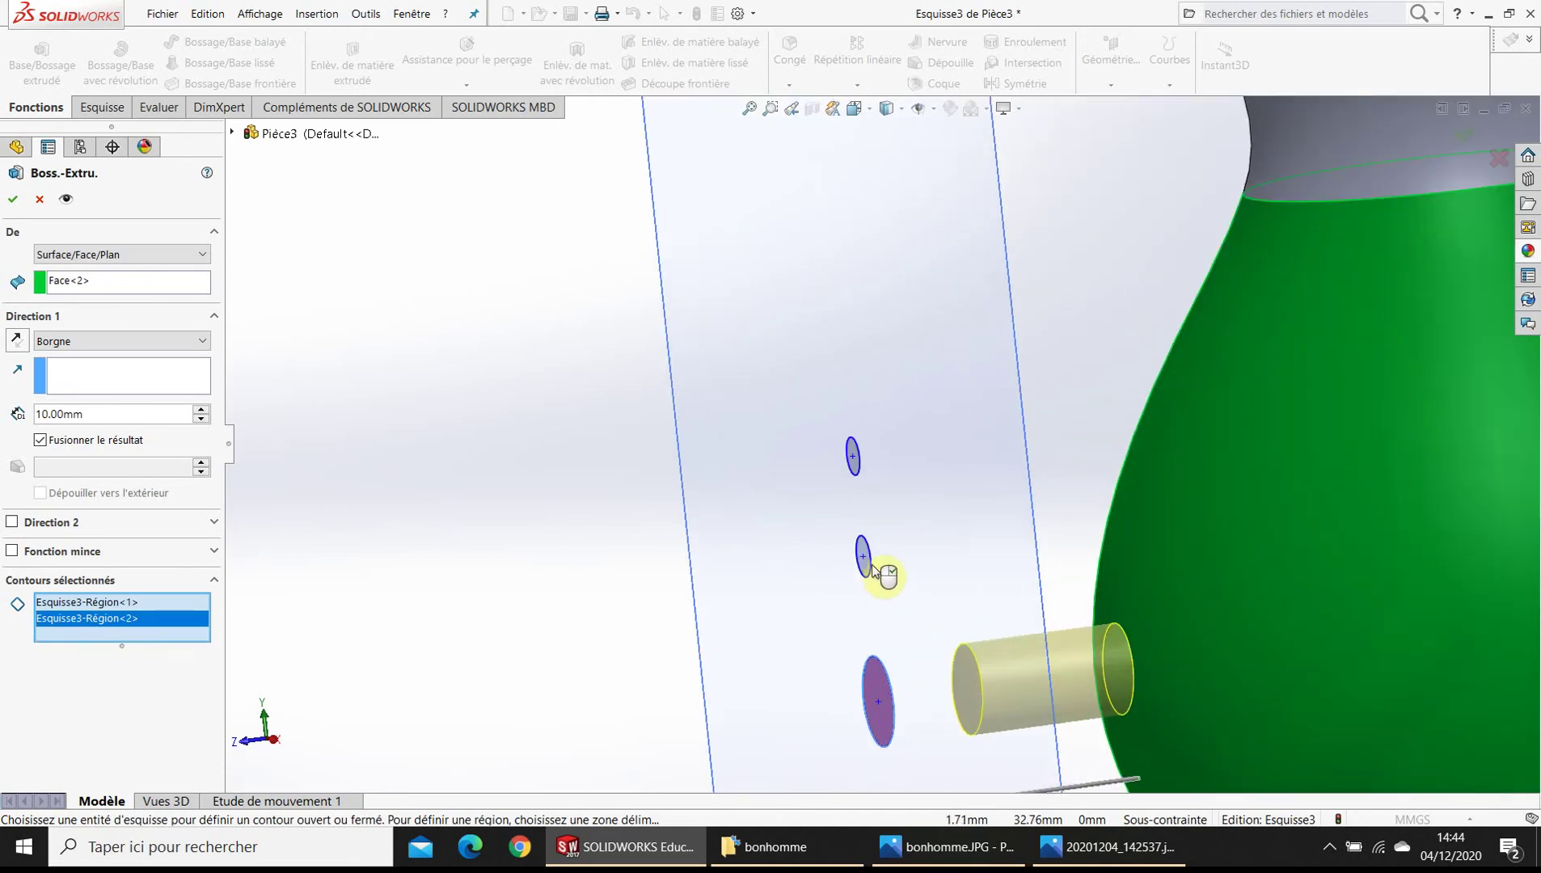
pyautogui.click(866, 558)
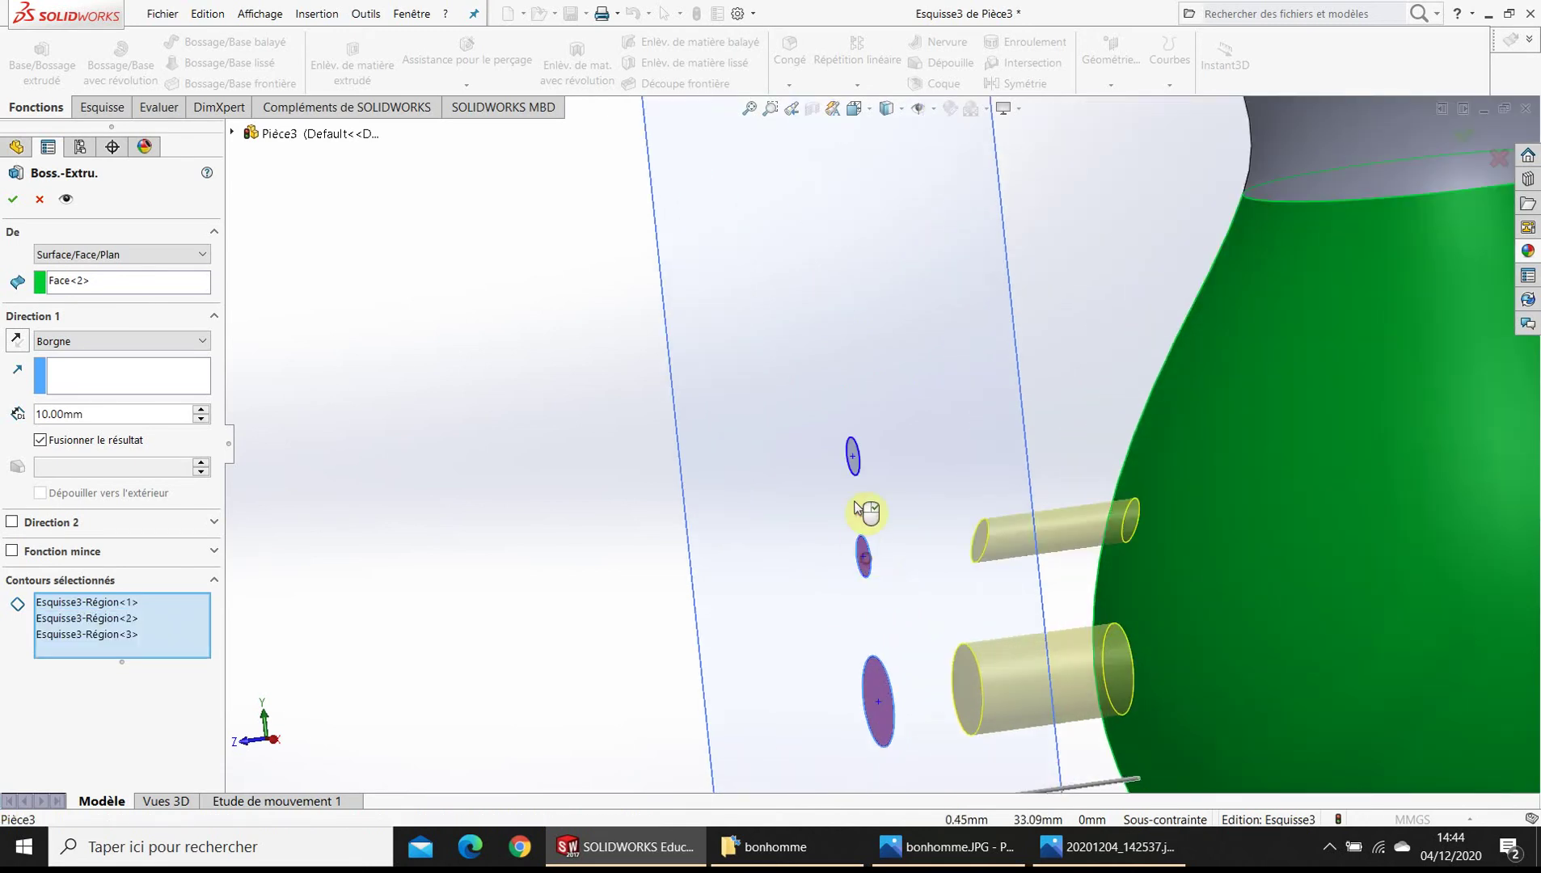
pyautogui.click(851, 461)
pyautogui.scroll(5, 861, 517)
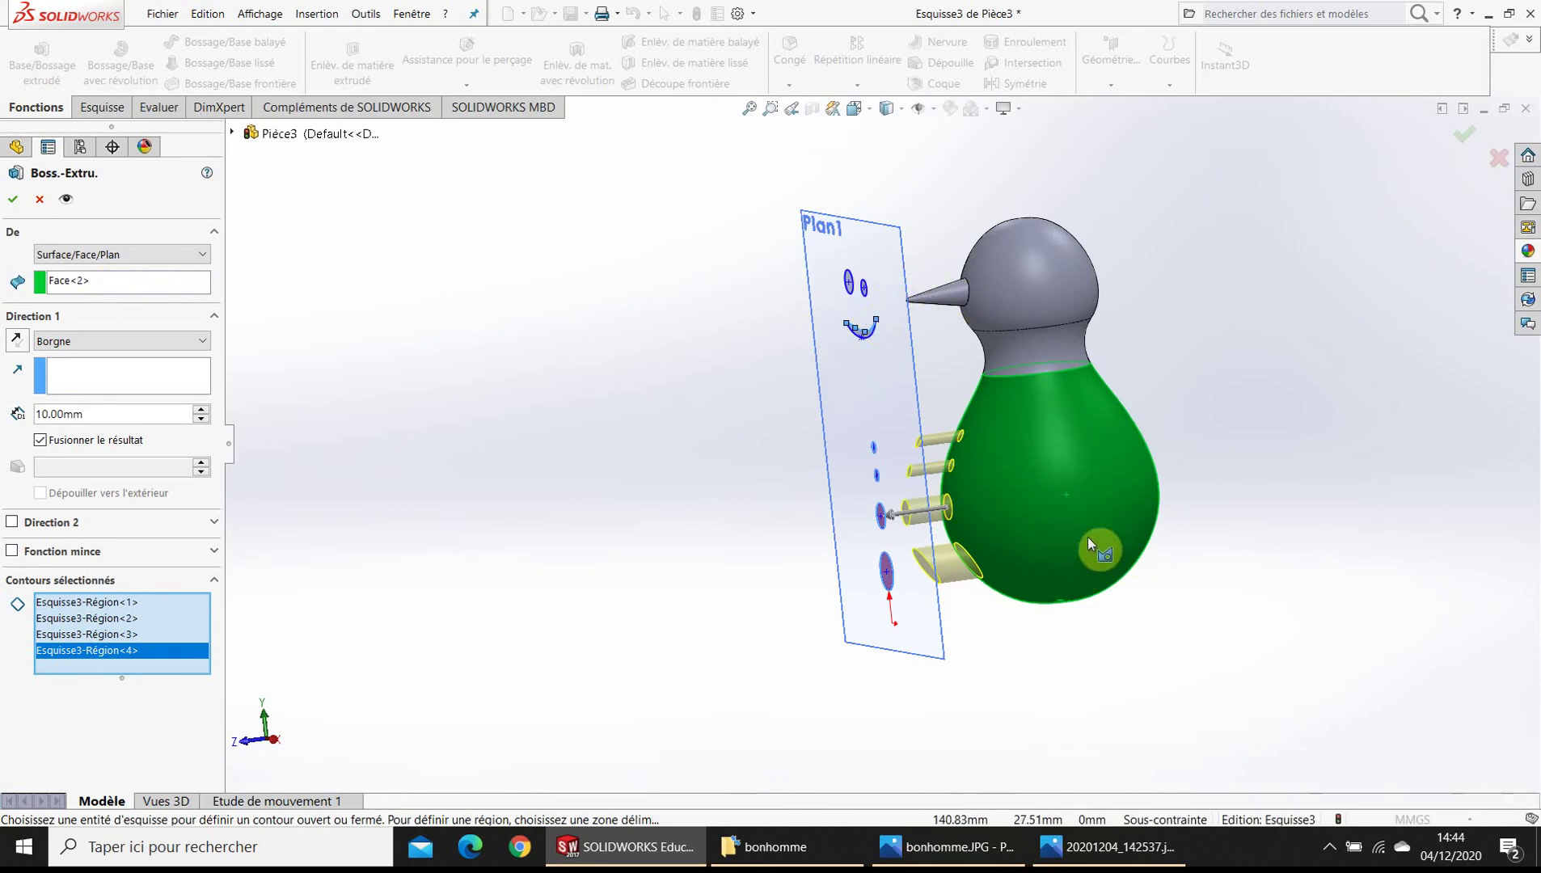
pyautogui.scroll(-2, 878, 364)
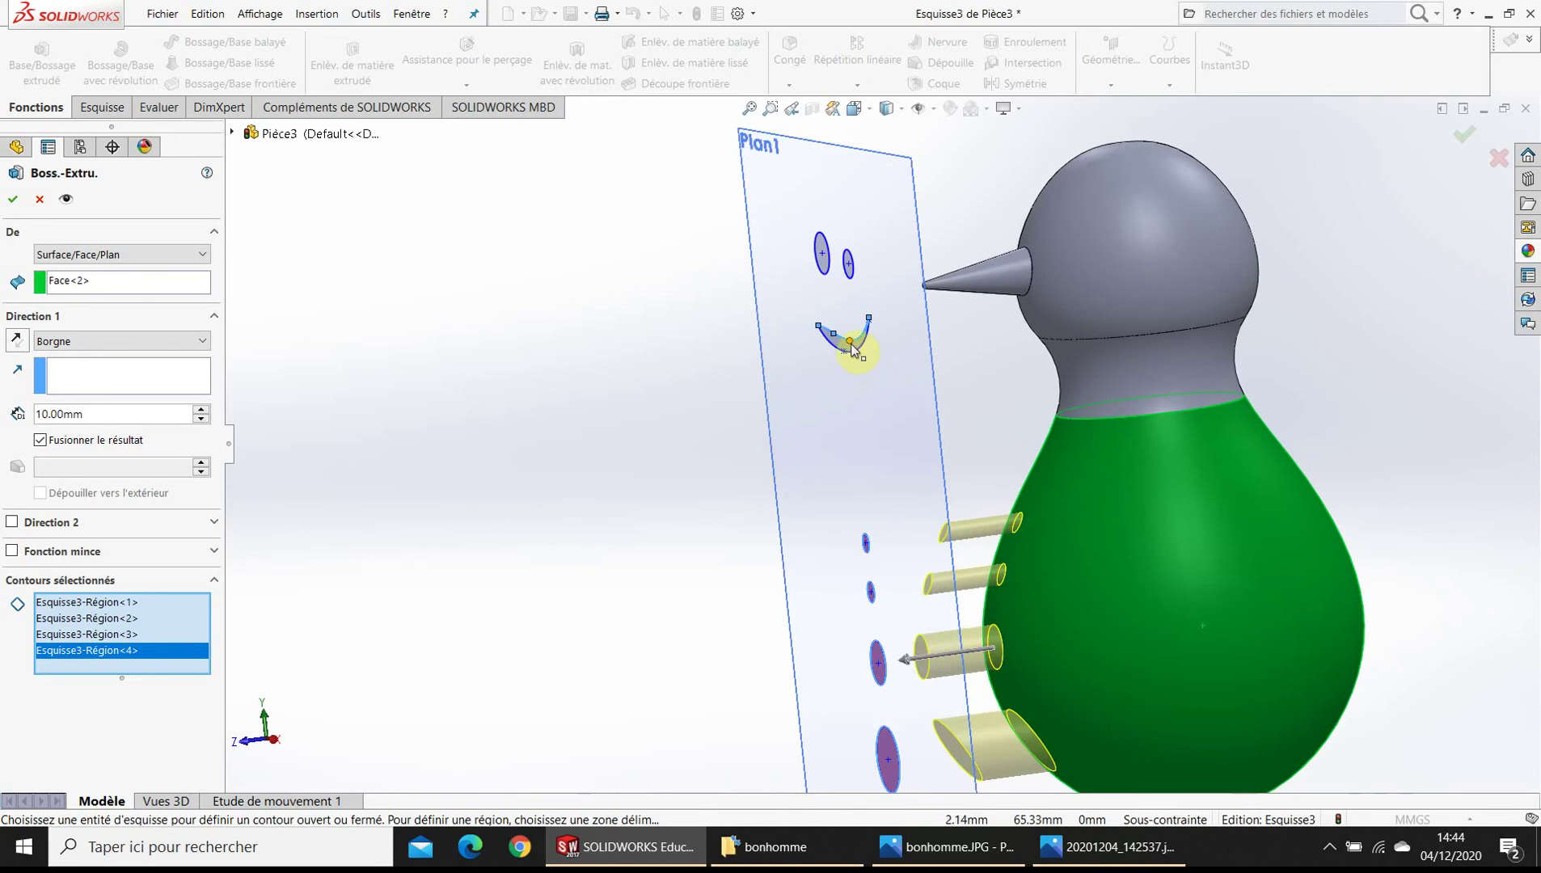
# - Remove the smile region, set the depth to 1 mm, and confirm the extrusion
pyautogui.click(856, 346)
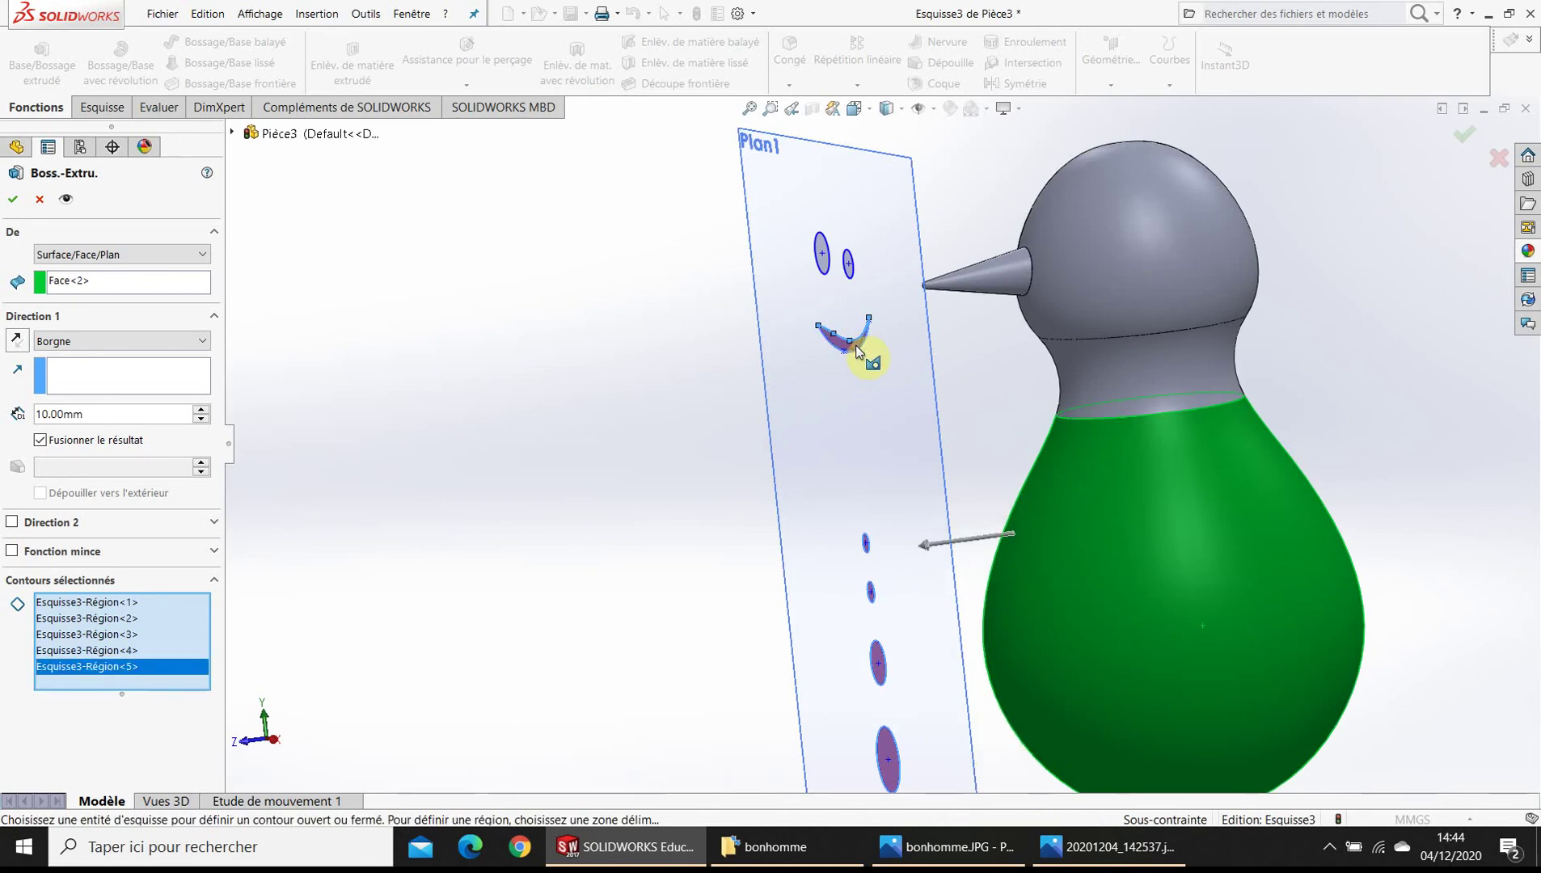
pyautogui.rightClick(194, 678)
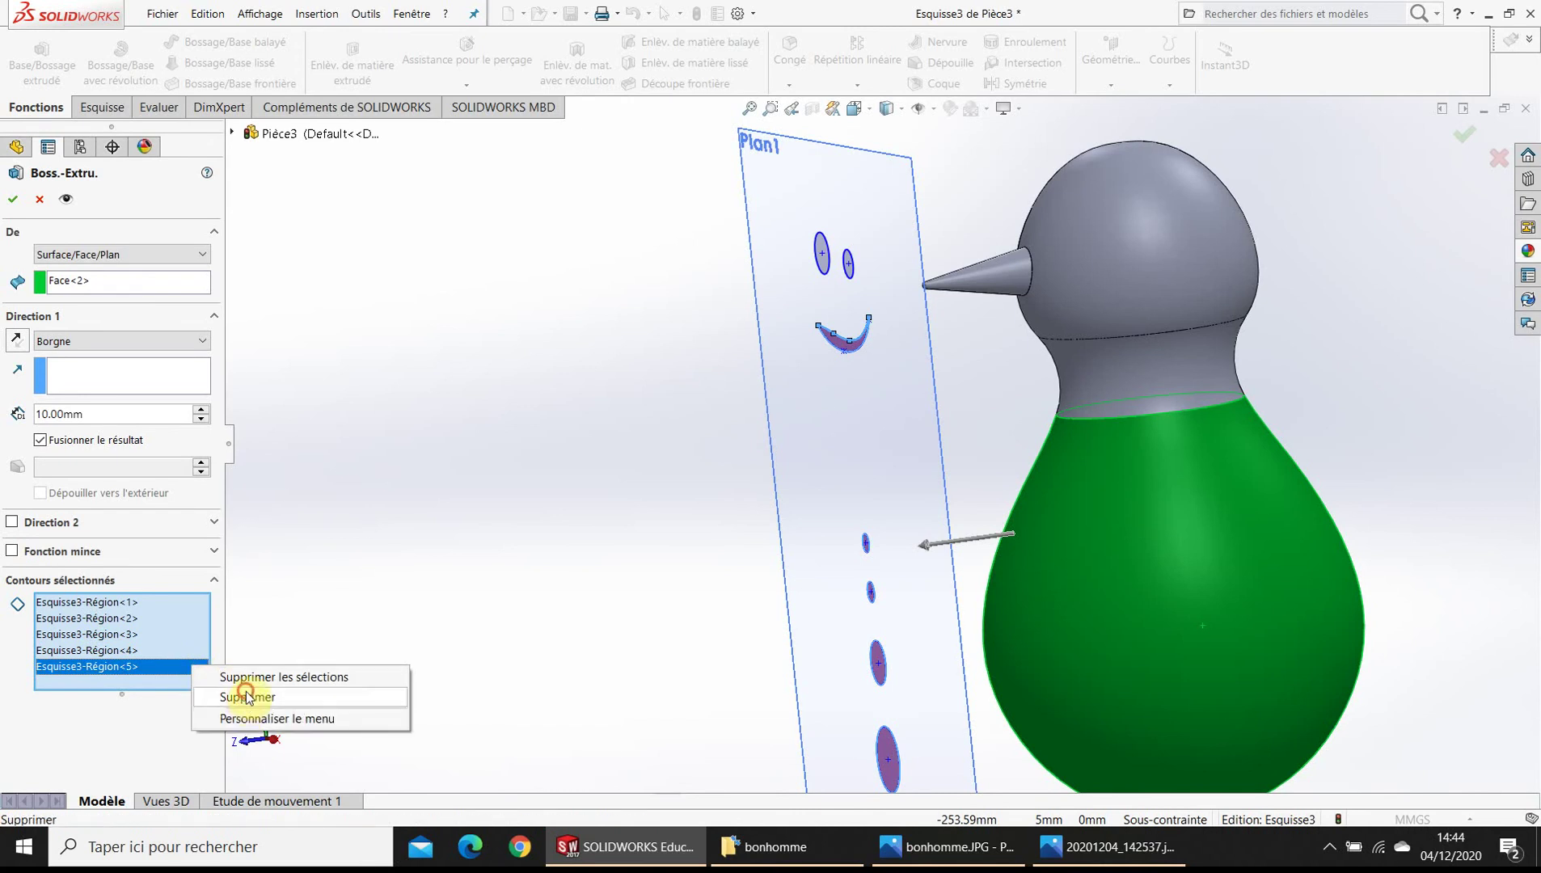
pyautogui.click(246, 697)
pyautogui.scroll(2, 782, 536)
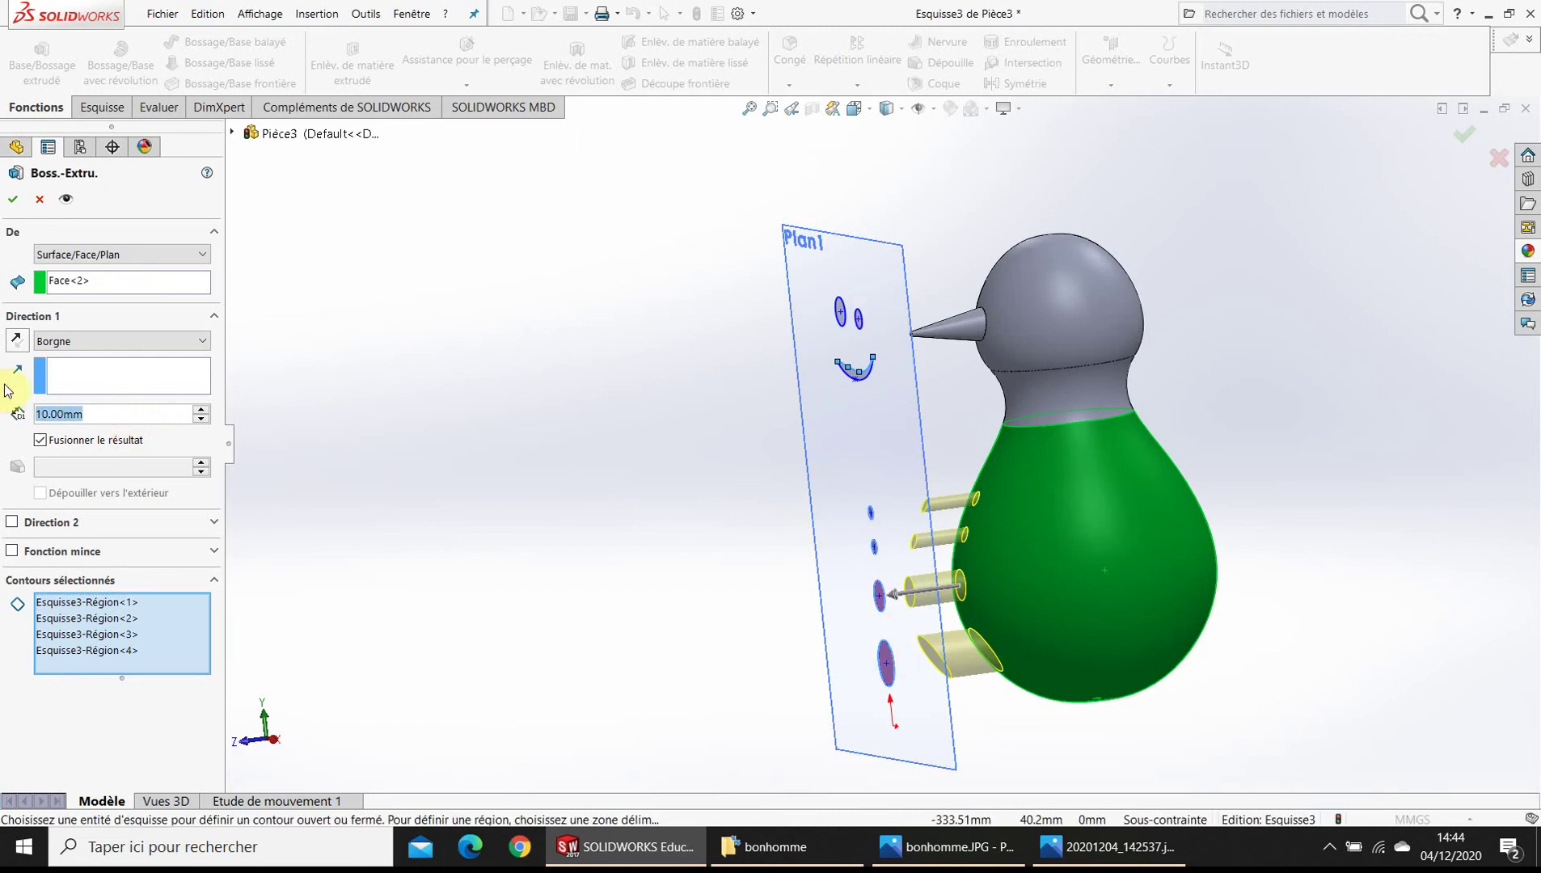
pyautogui.write('1')
pyautogui.press('Return')
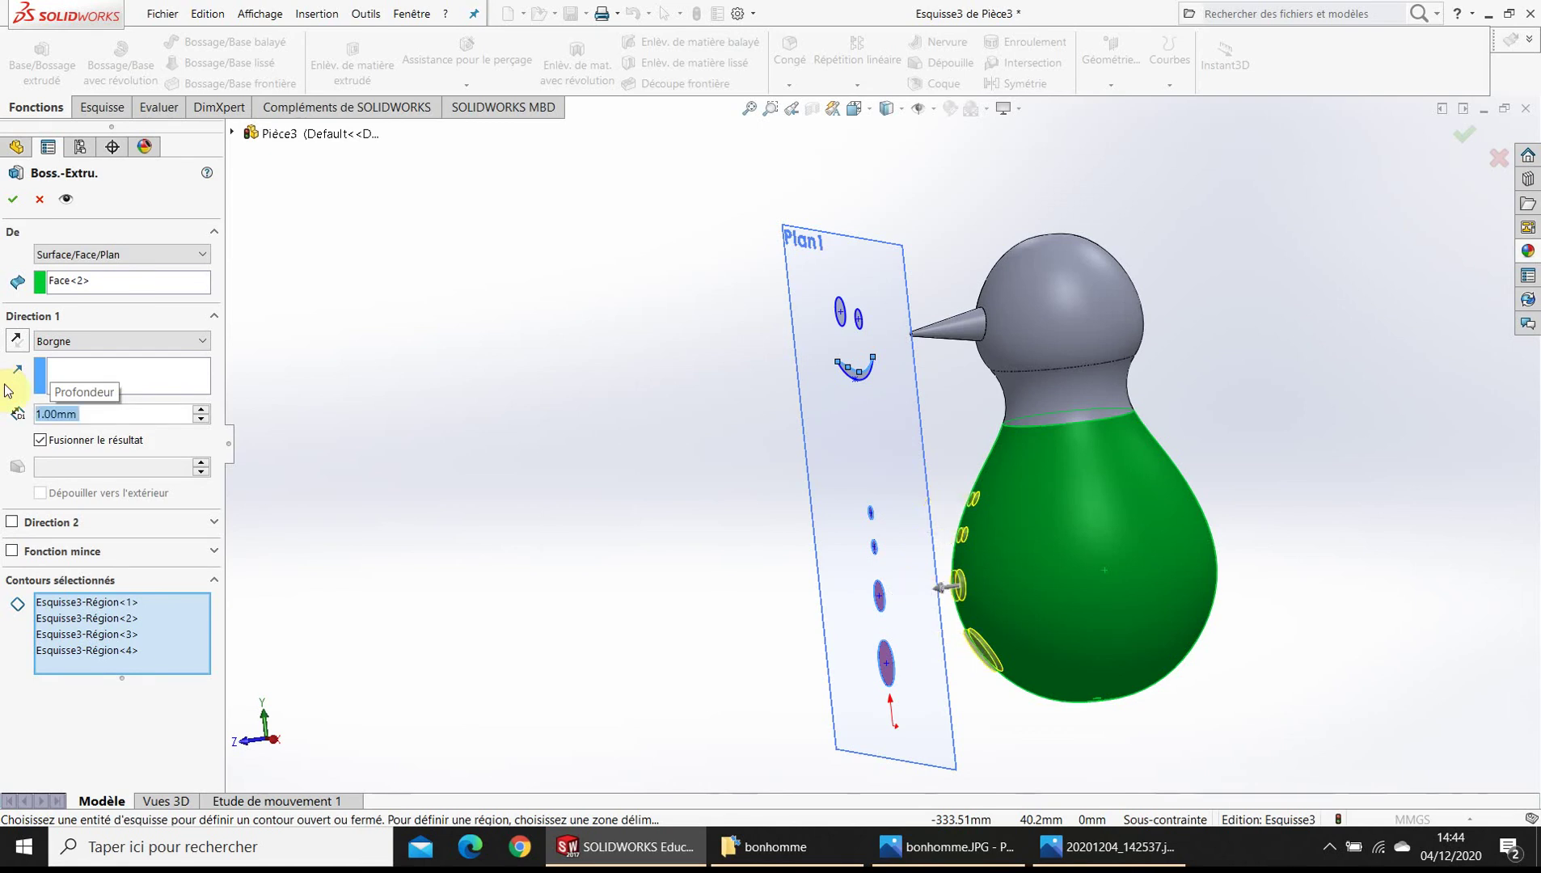
pyautogui.click(13, 200)
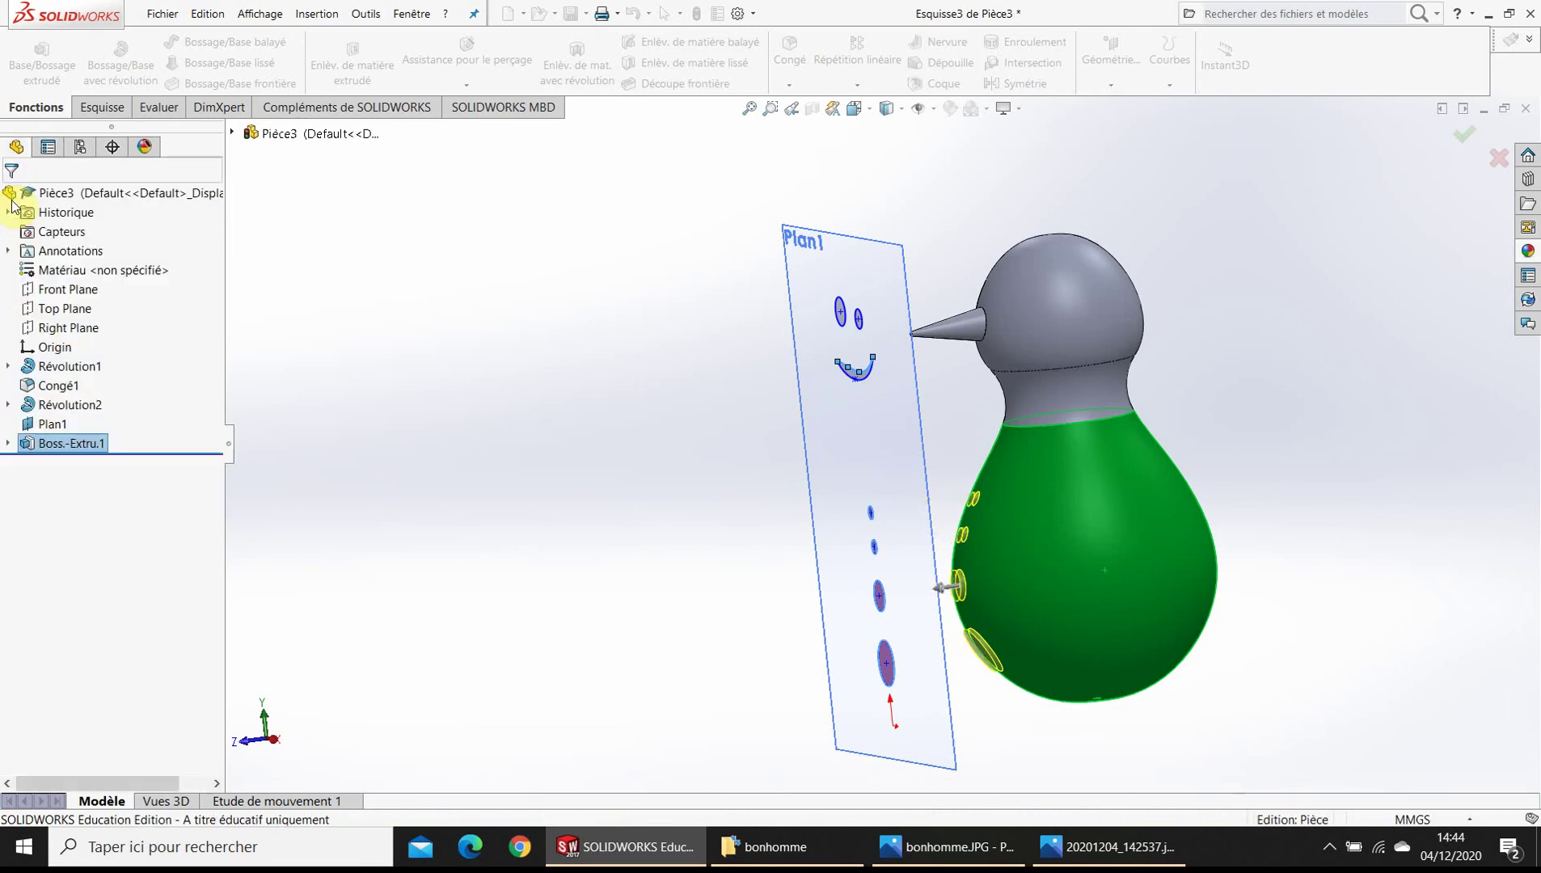
# - Orbit the snowman to face the front and select Plan1 for sketching
pyautogui.moveTo(424, 457); pyautogui.dragTo(751, 461, button='middle')
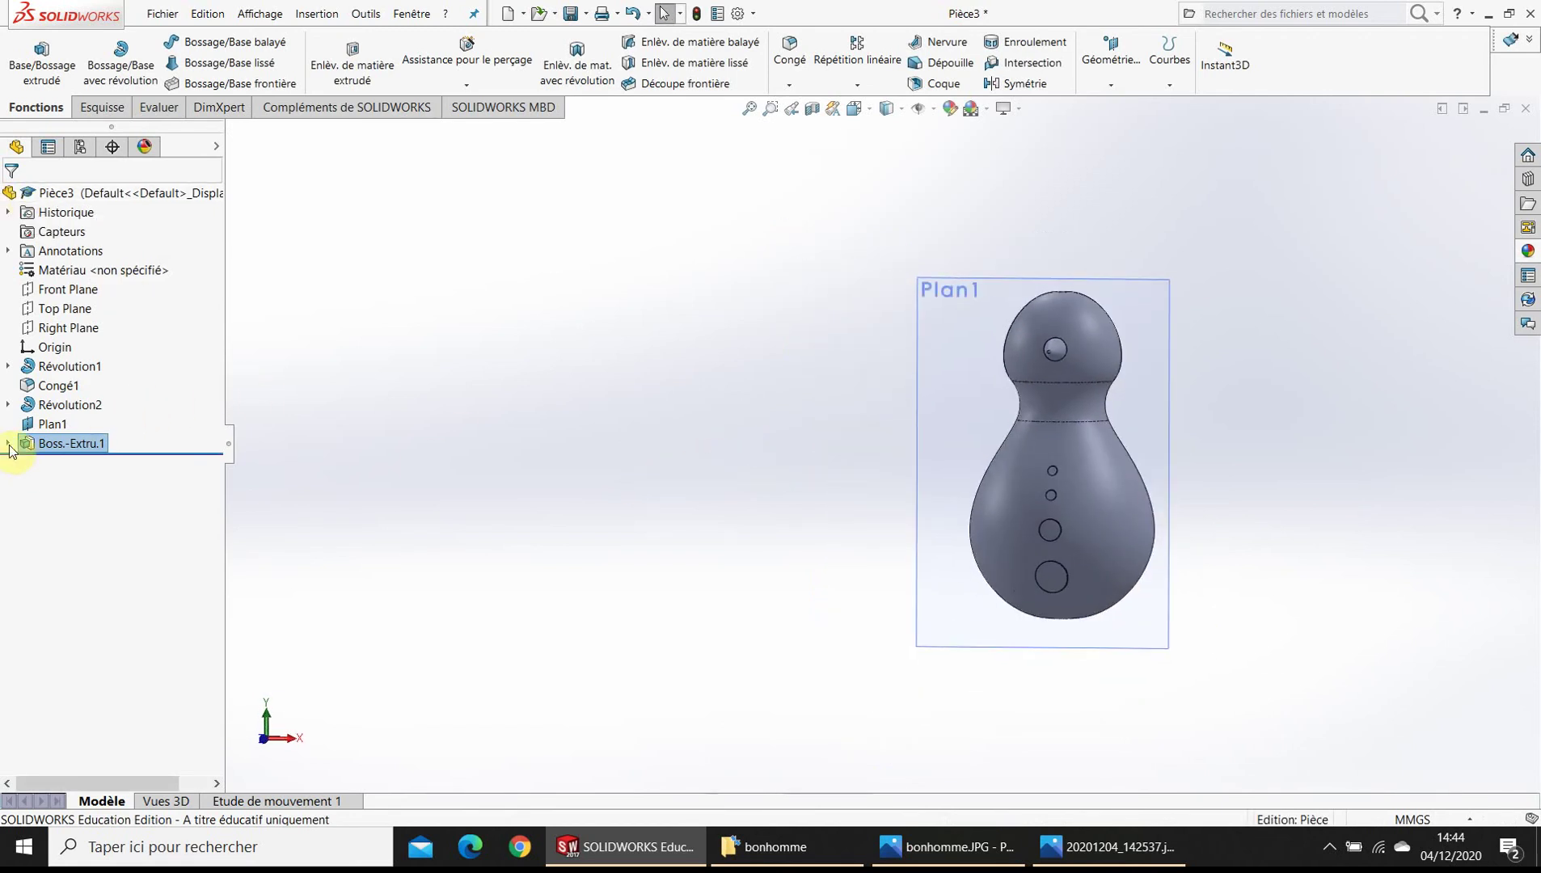
pyautogui.click(957, 458)
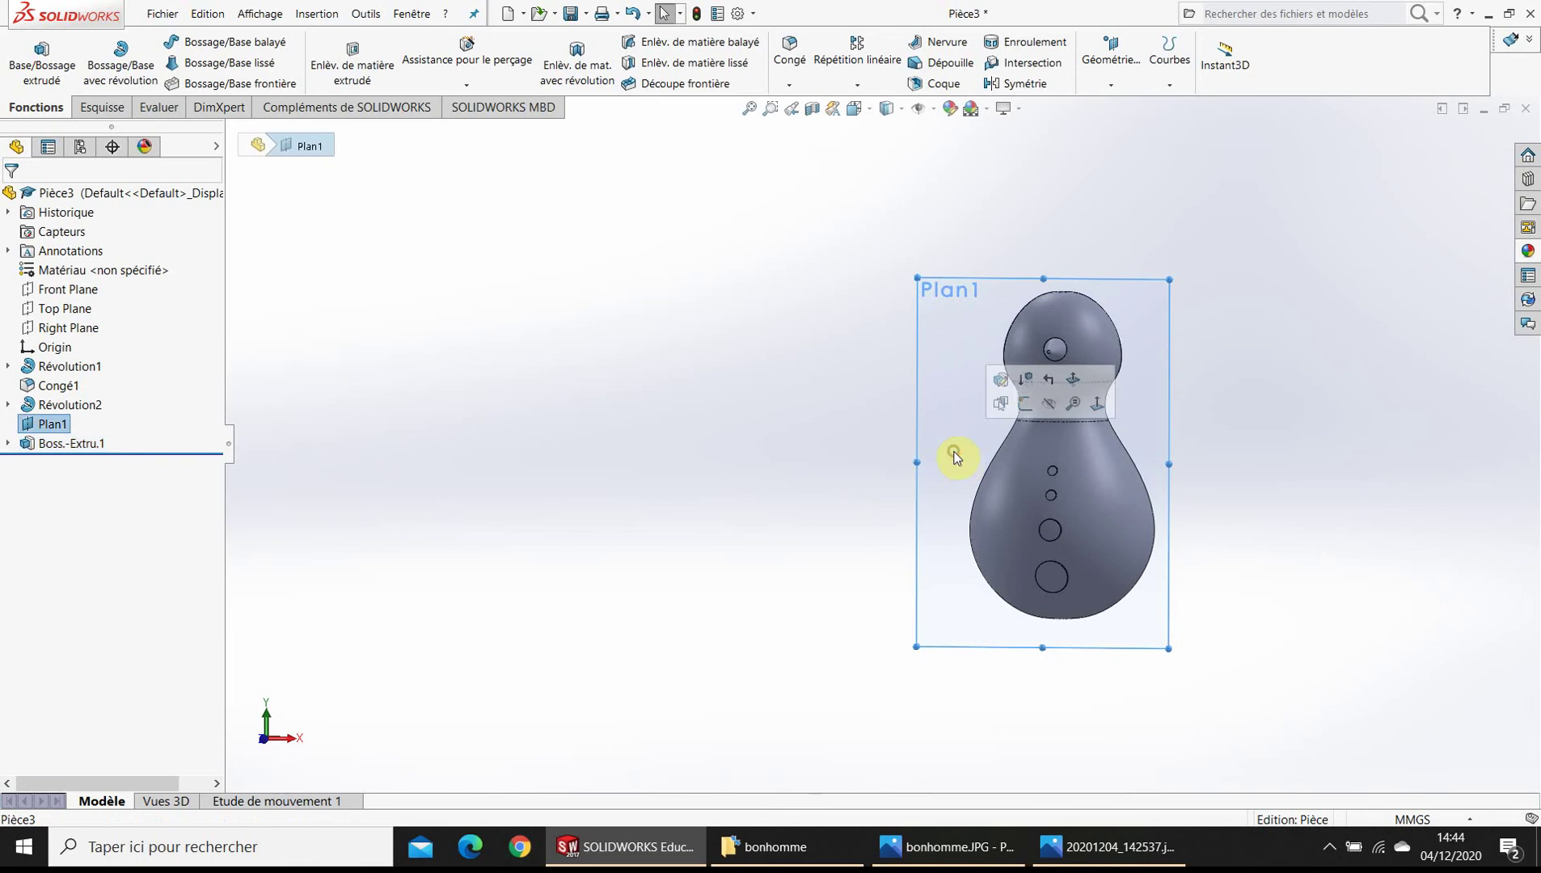
pyautogui.click(111, 108)
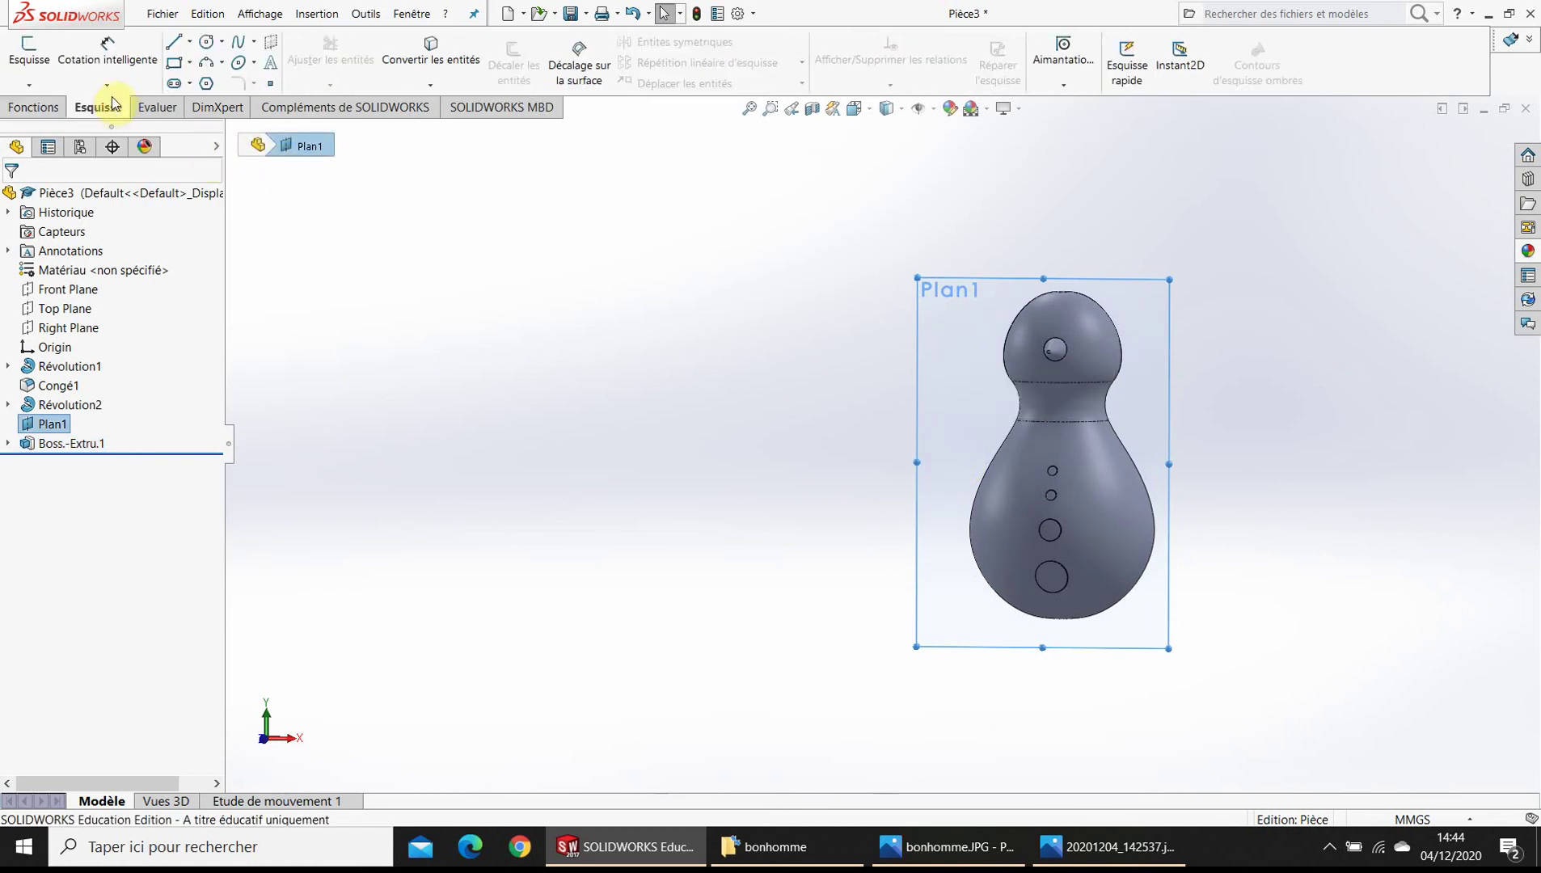
pyautogui.press('space')
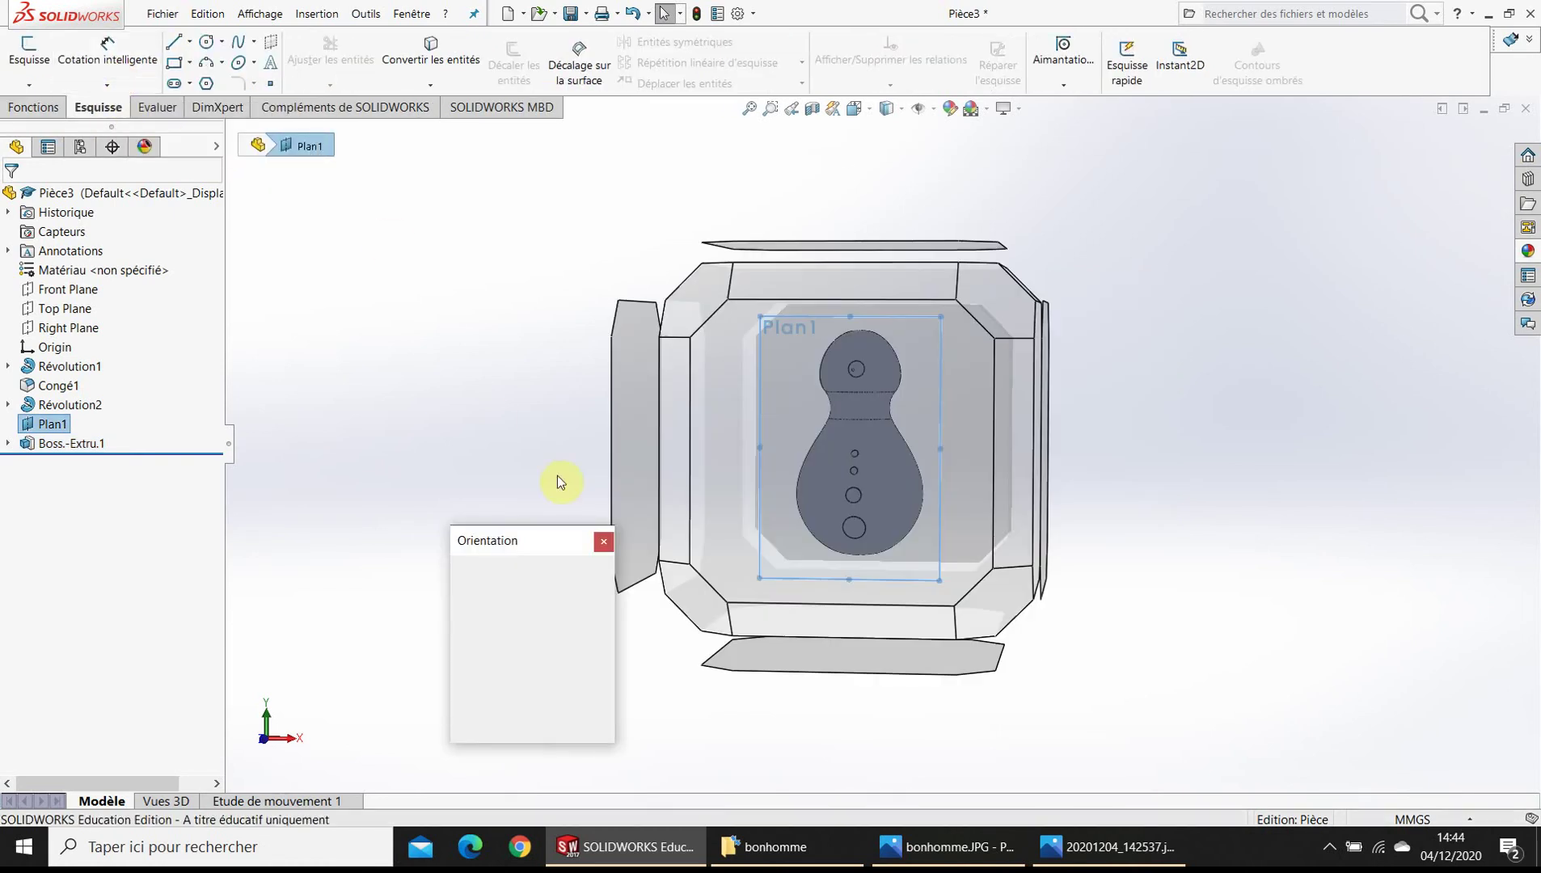
pyautogui.click(595, 633)
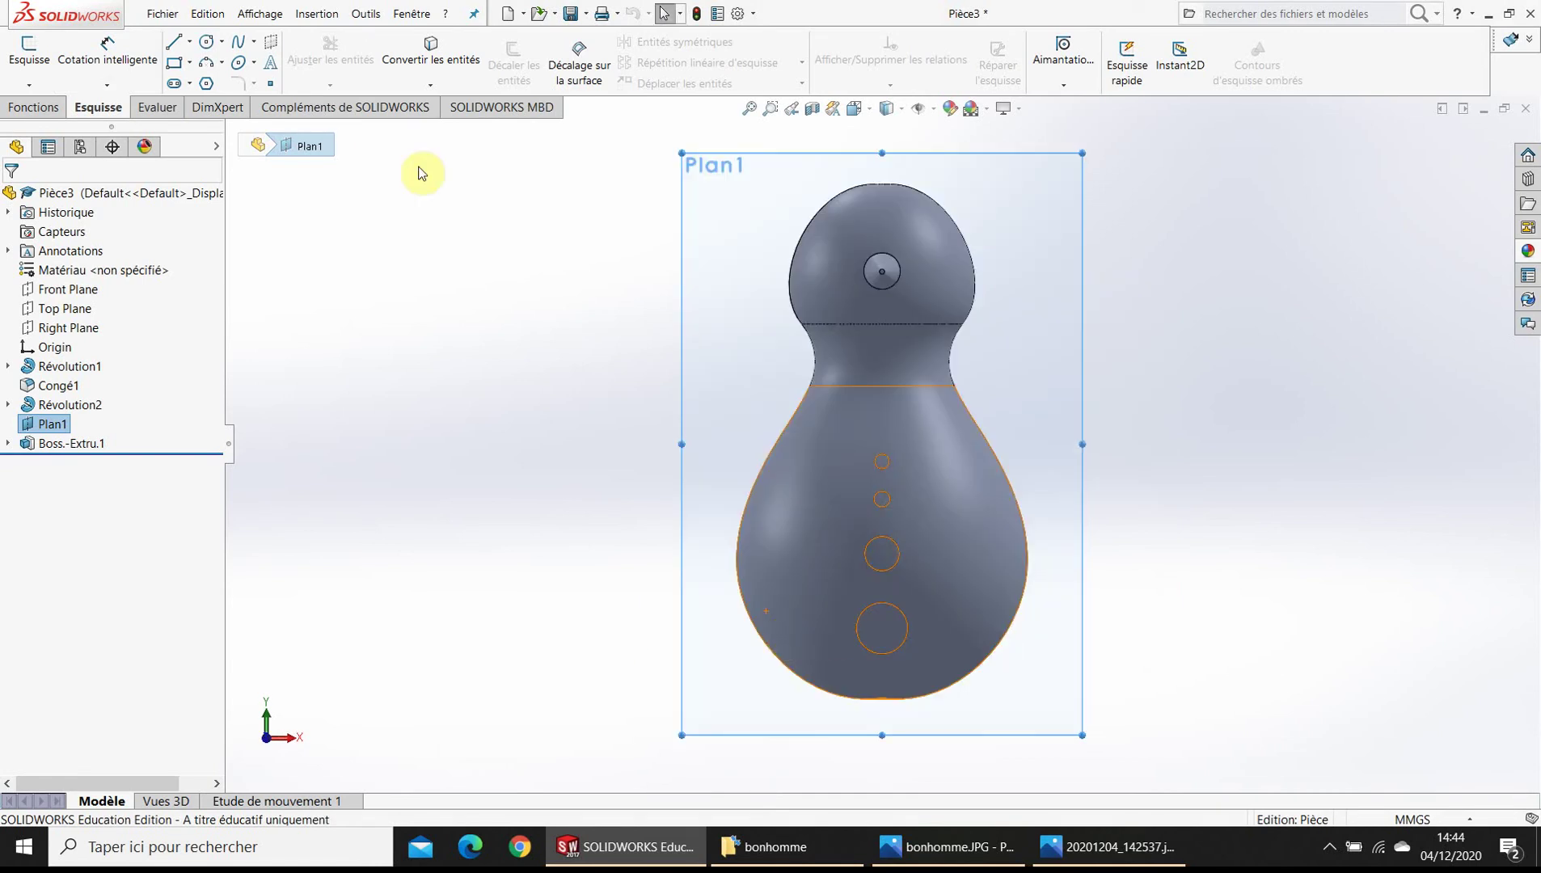
# - Start a sketch on Plan1 and draw the left and right eye circles
pyautogui.click(28, 47)
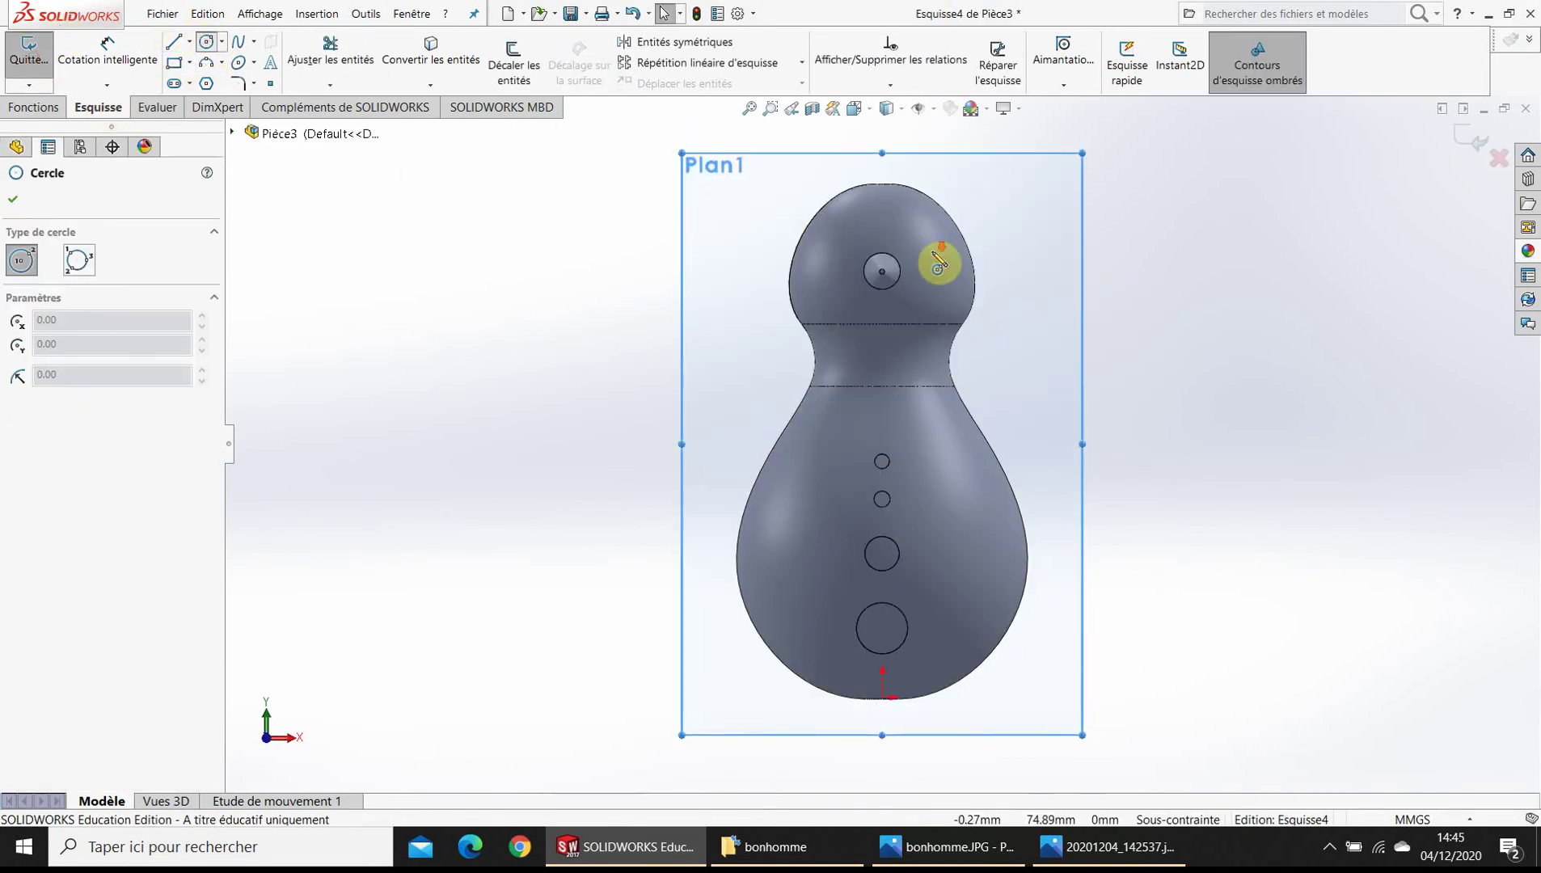
pyautogui.scroll(-2, 890, 247)
pyautogui.scroll(-2, 808, 283)
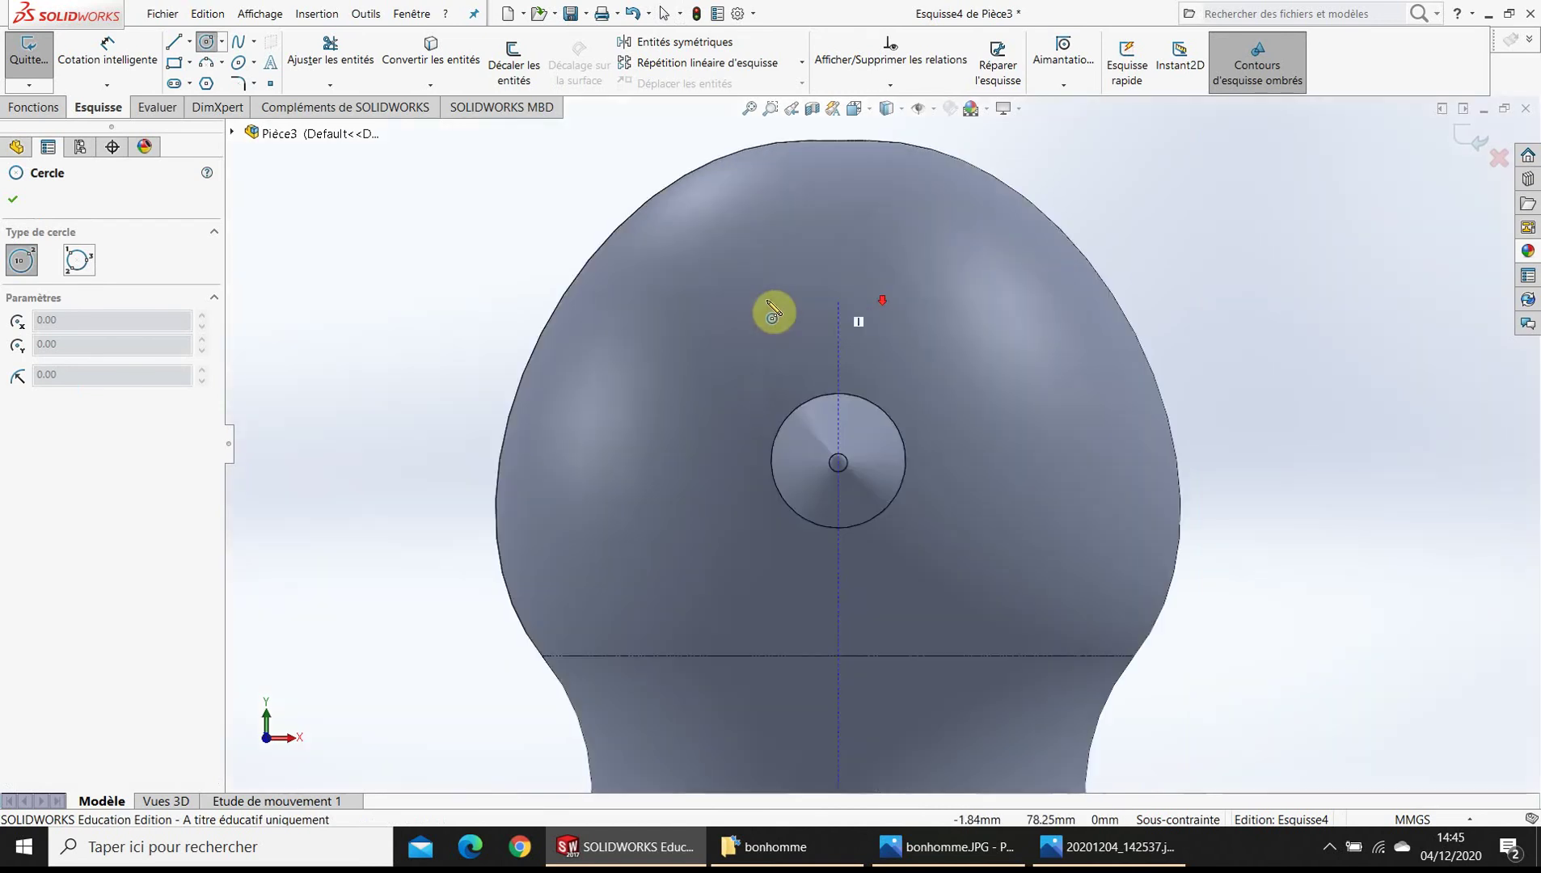
pyautogui.click(713, 316)
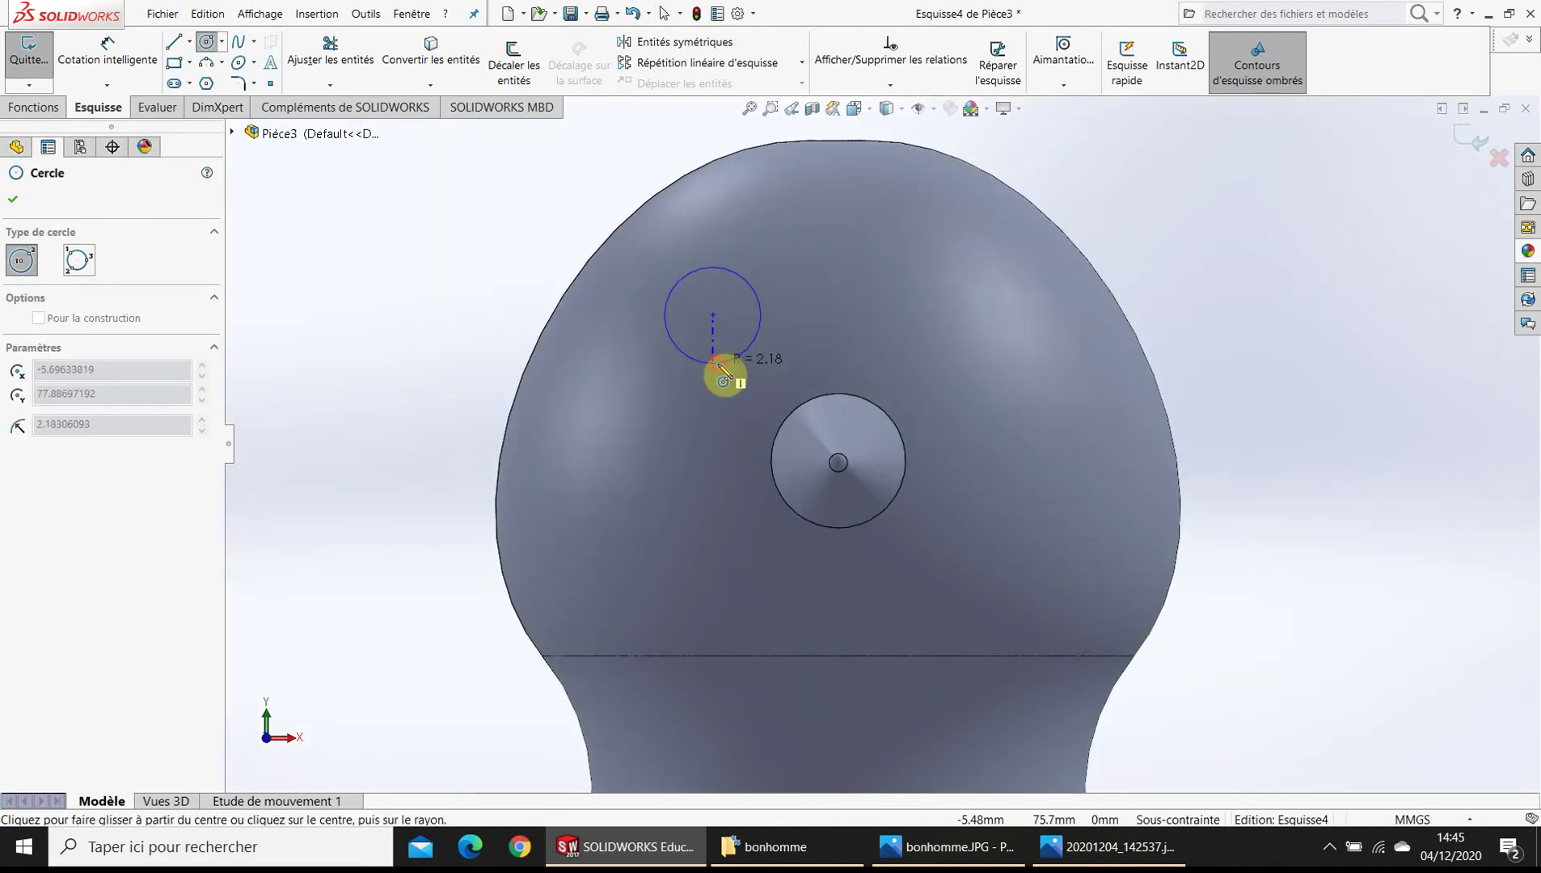
pyautogui.click(723, 375)
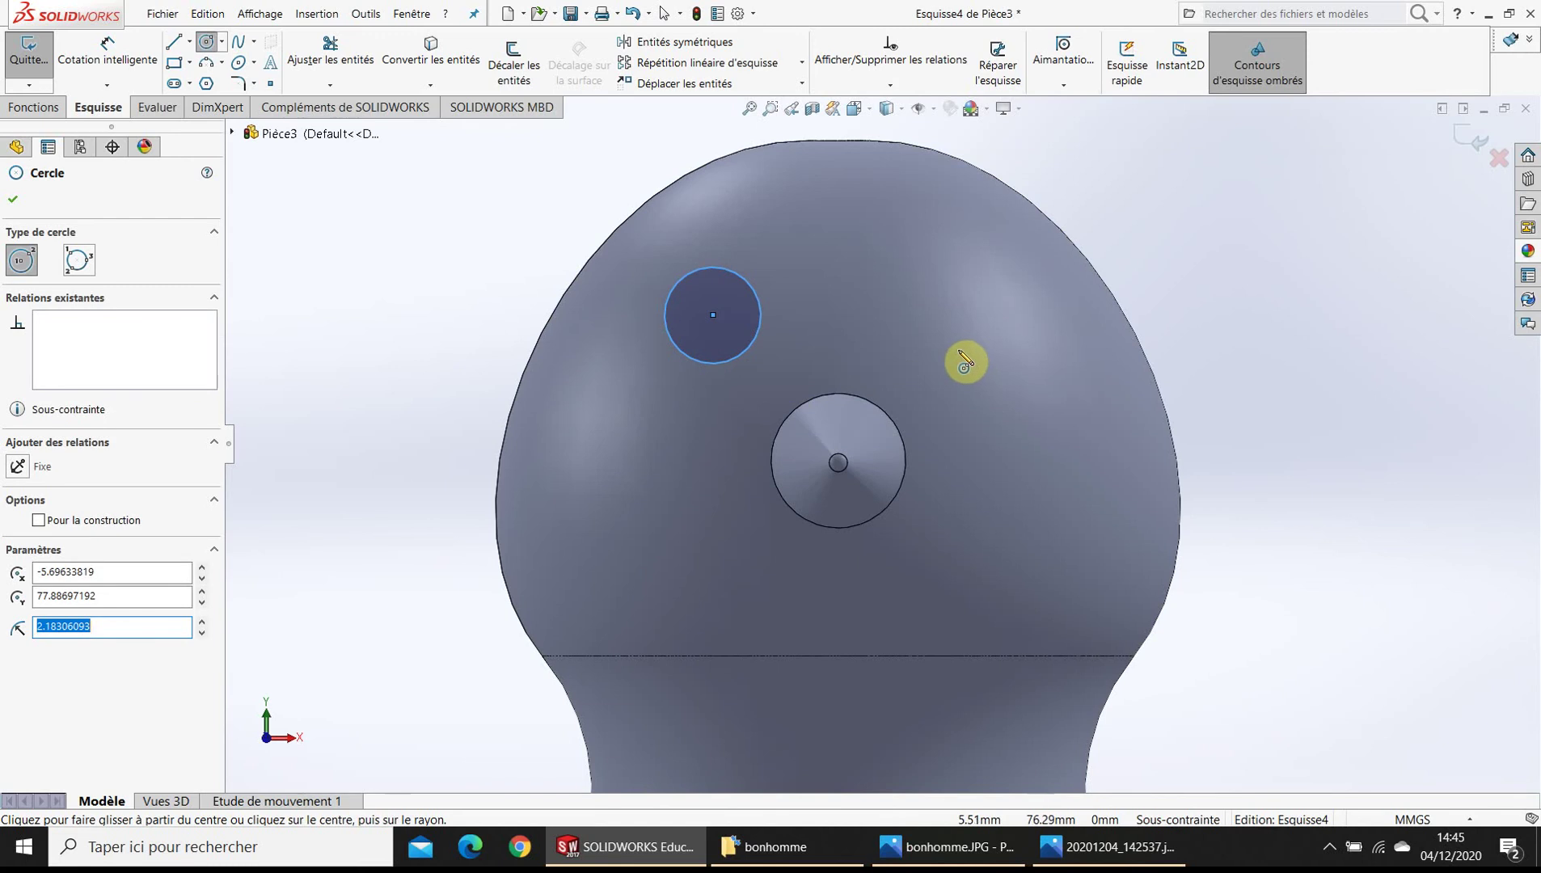
pyautogui.click(949, 345)
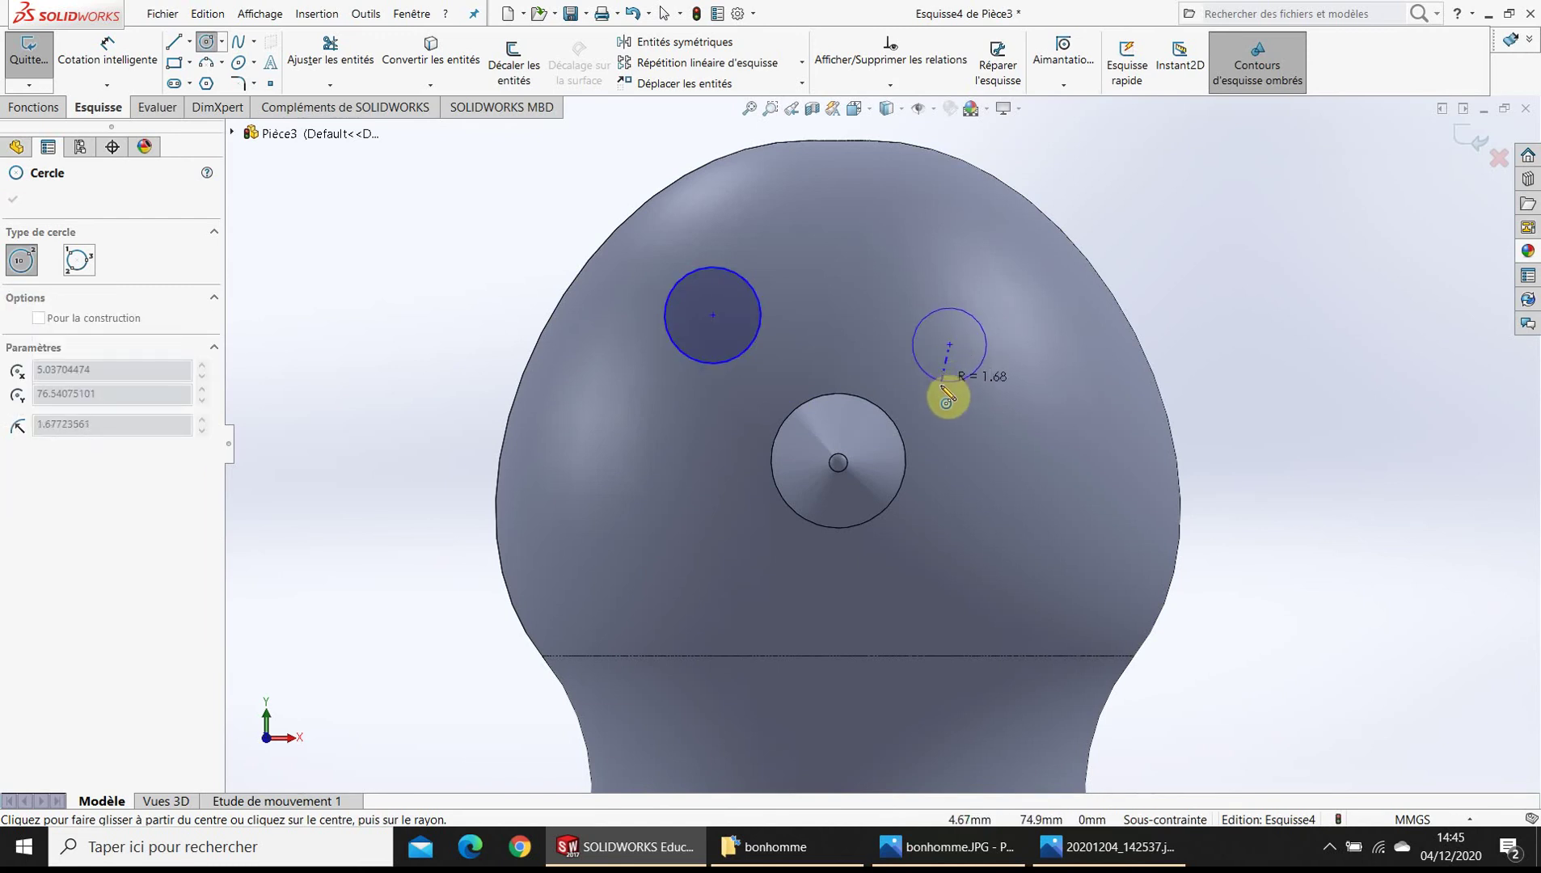
pyautogui.click(951, 396)
# - Draw a crescent spline smile across the lower face, then orbit to check it
pyautogui.click(237, 41)
pyautogui.click(620, 535)
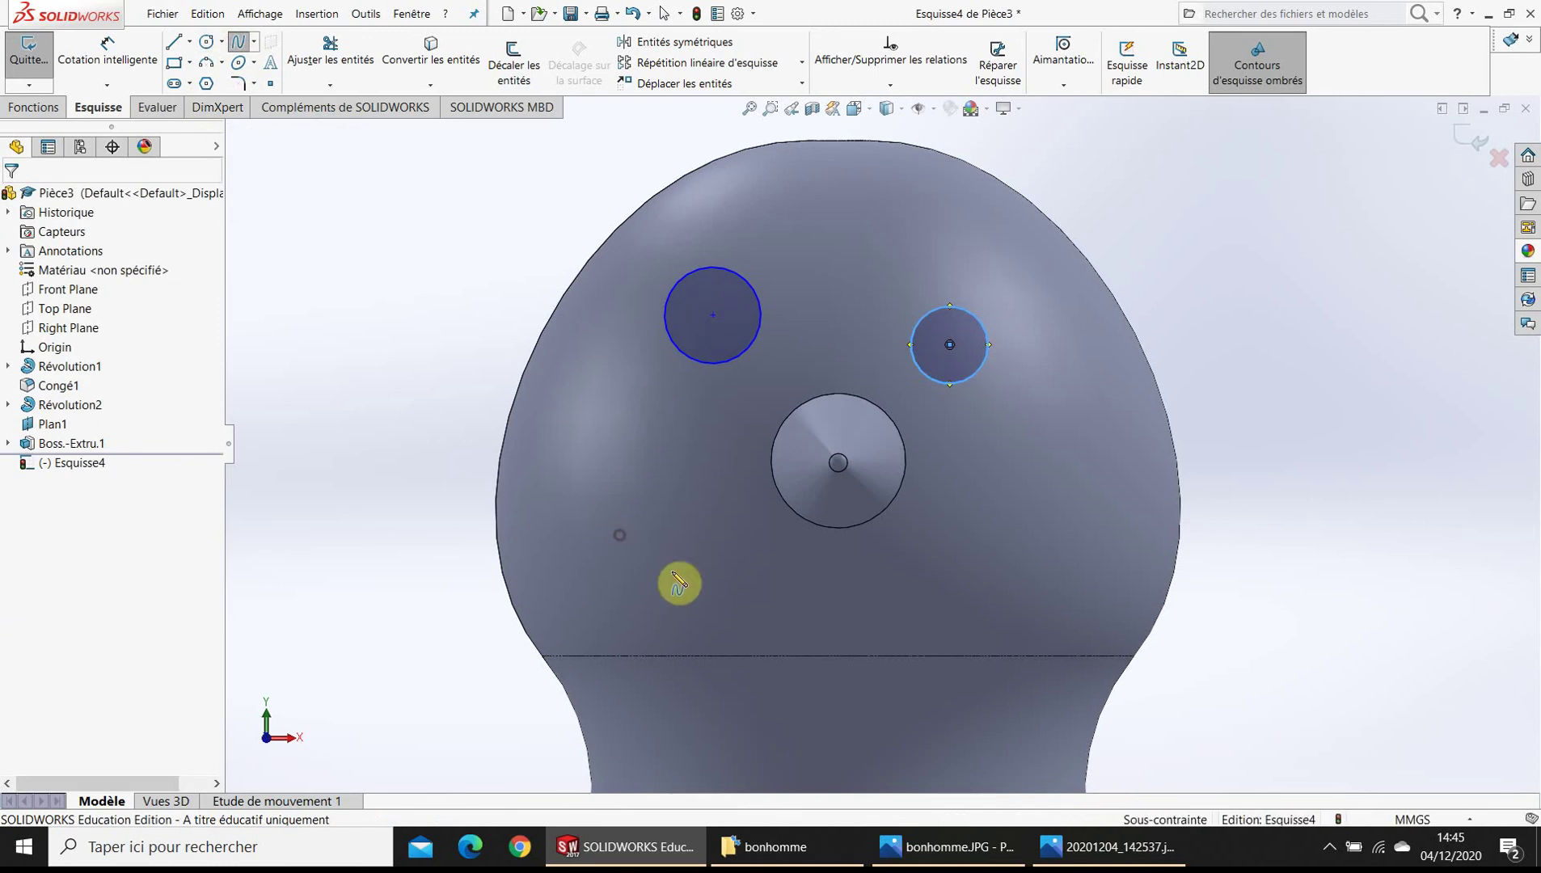
pyautogui.click(811, 620)
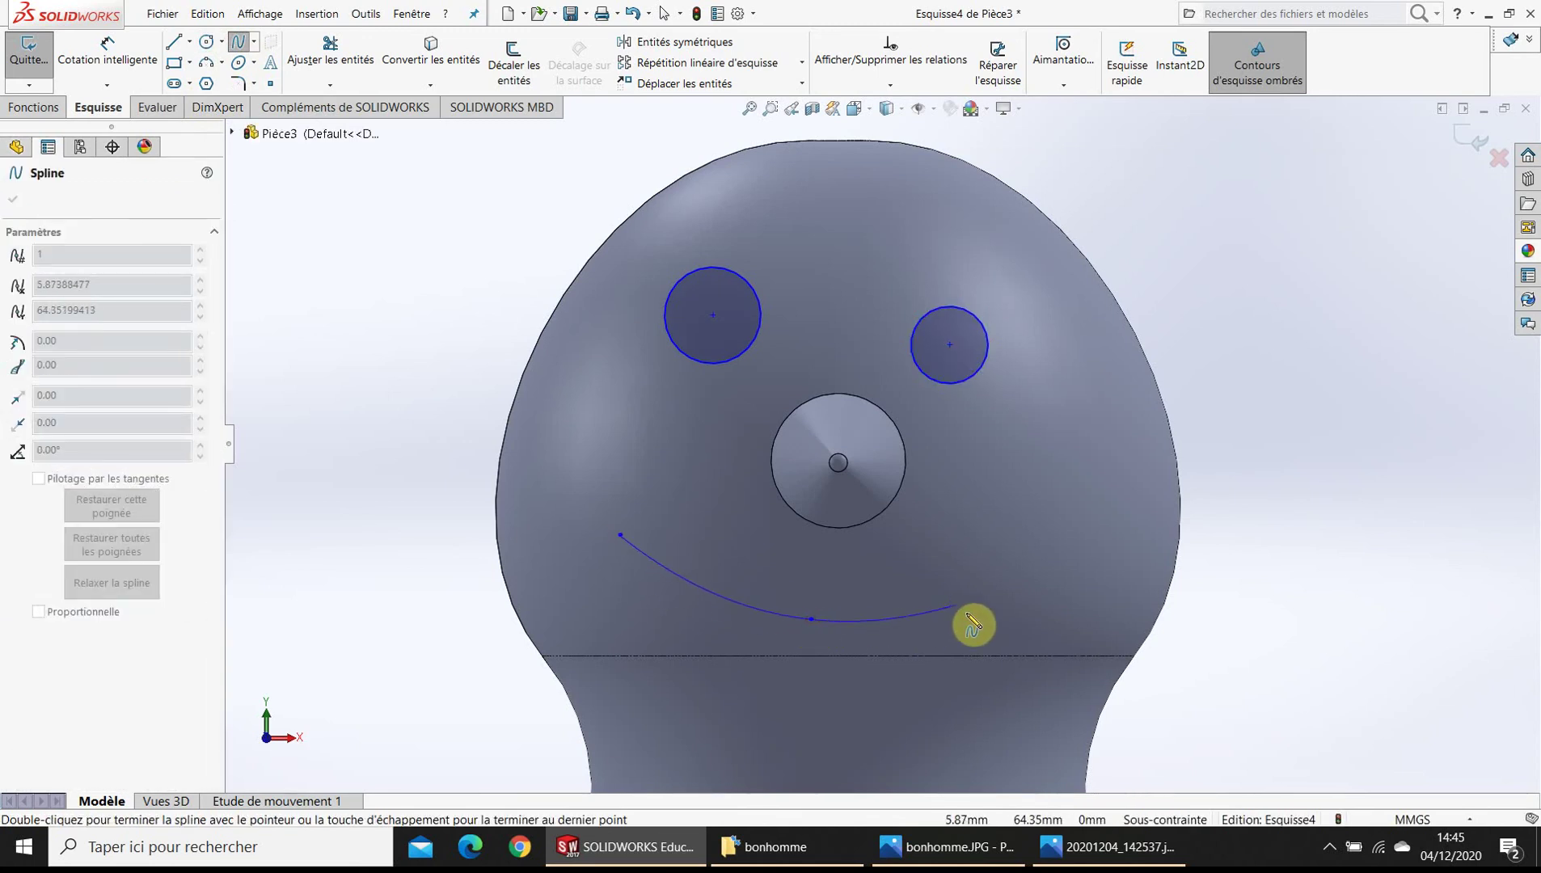
pyautogui.doubleClick(1105, 567)
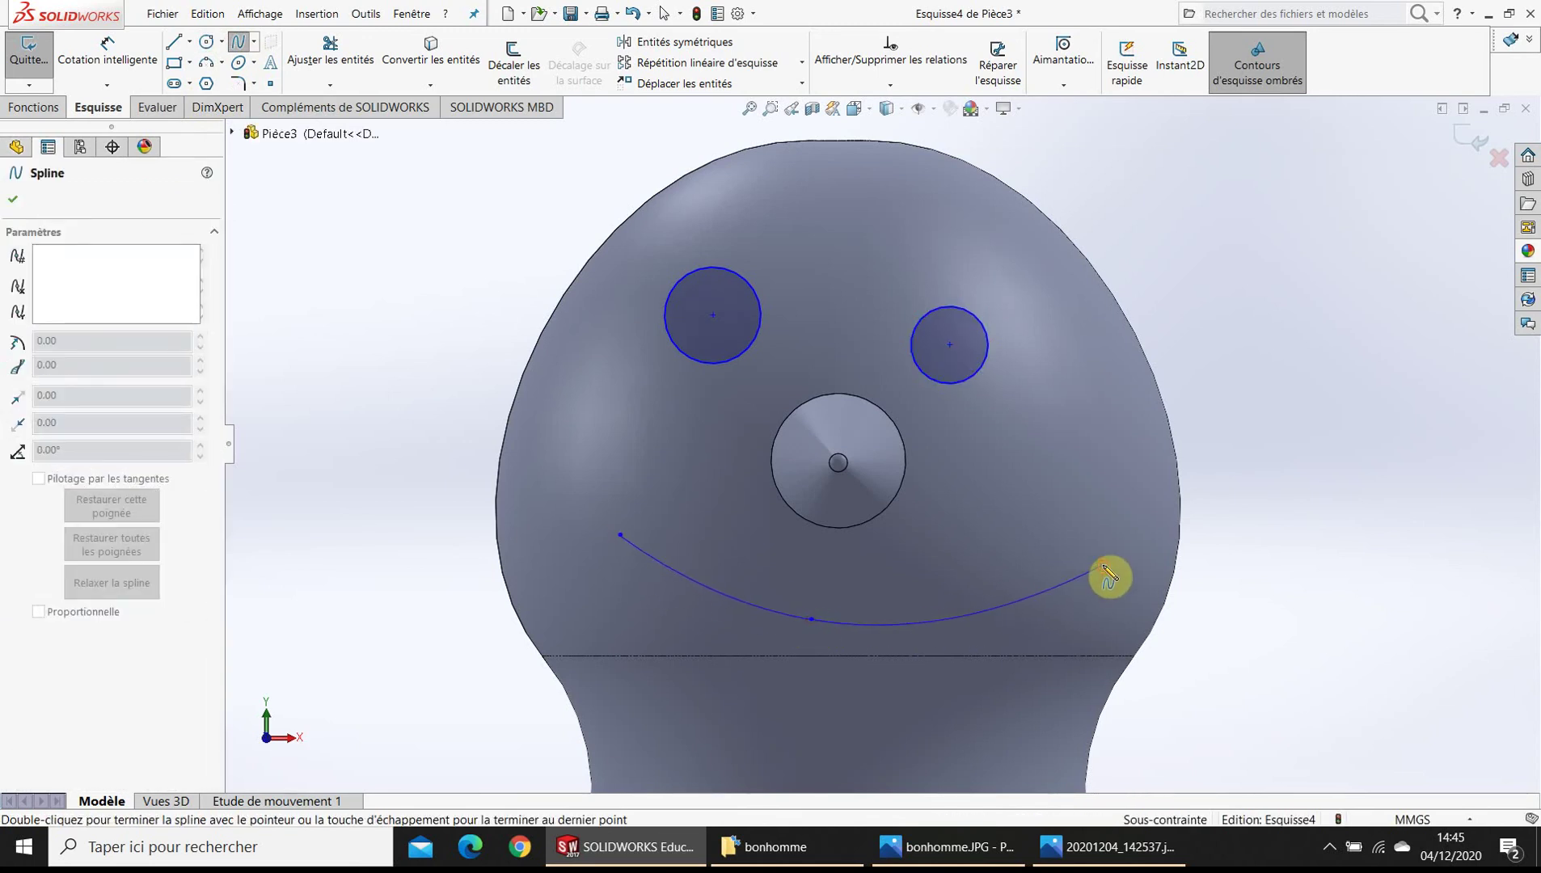
pyautogui.click(623, 543)
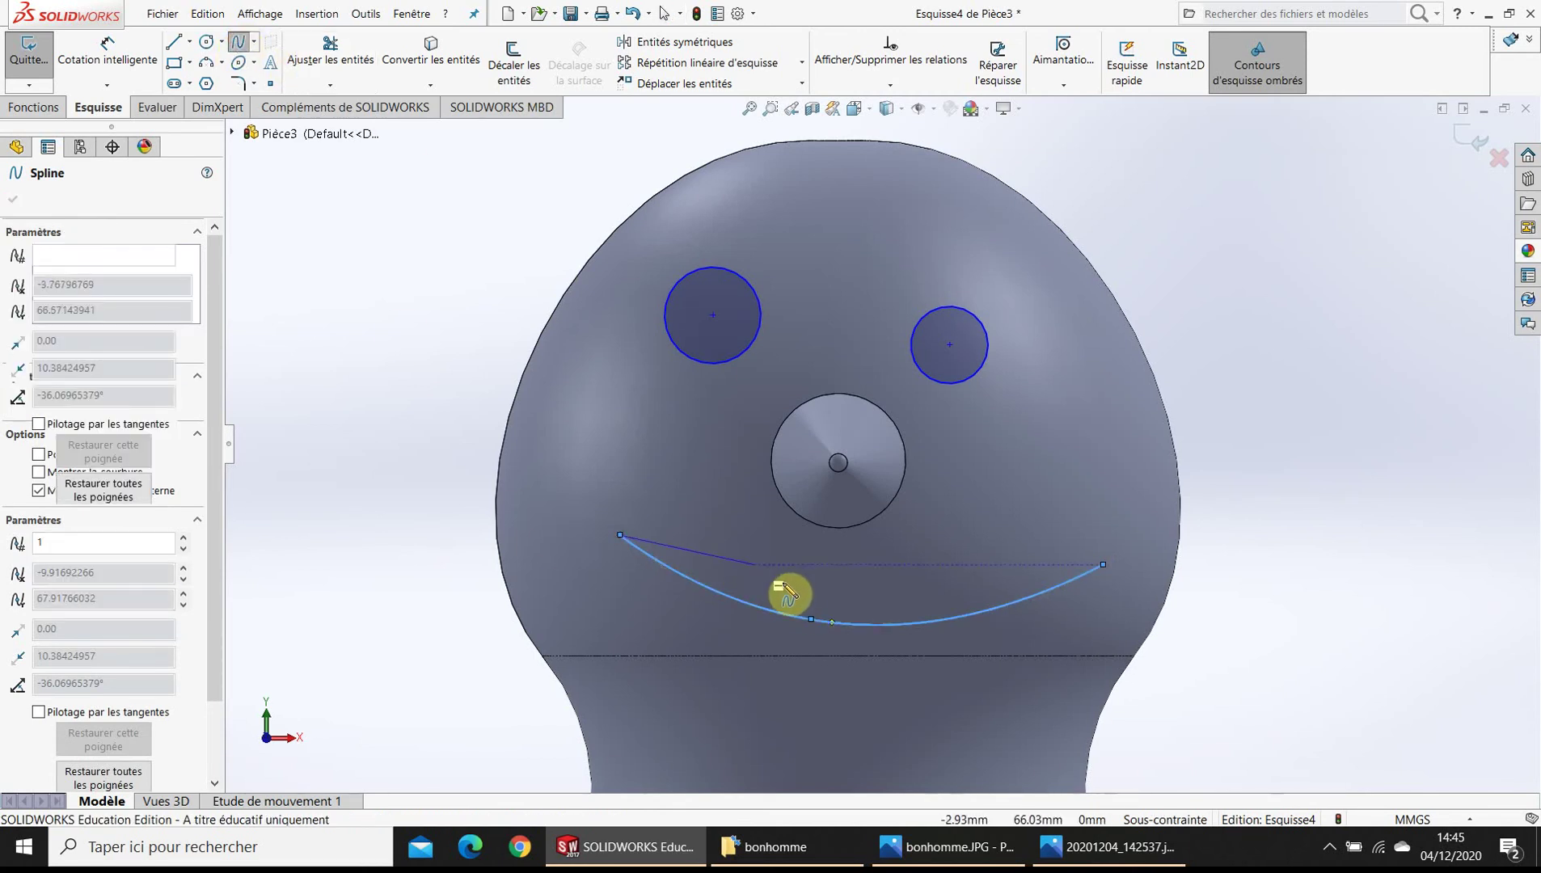
pyautogui.click(784, 598)
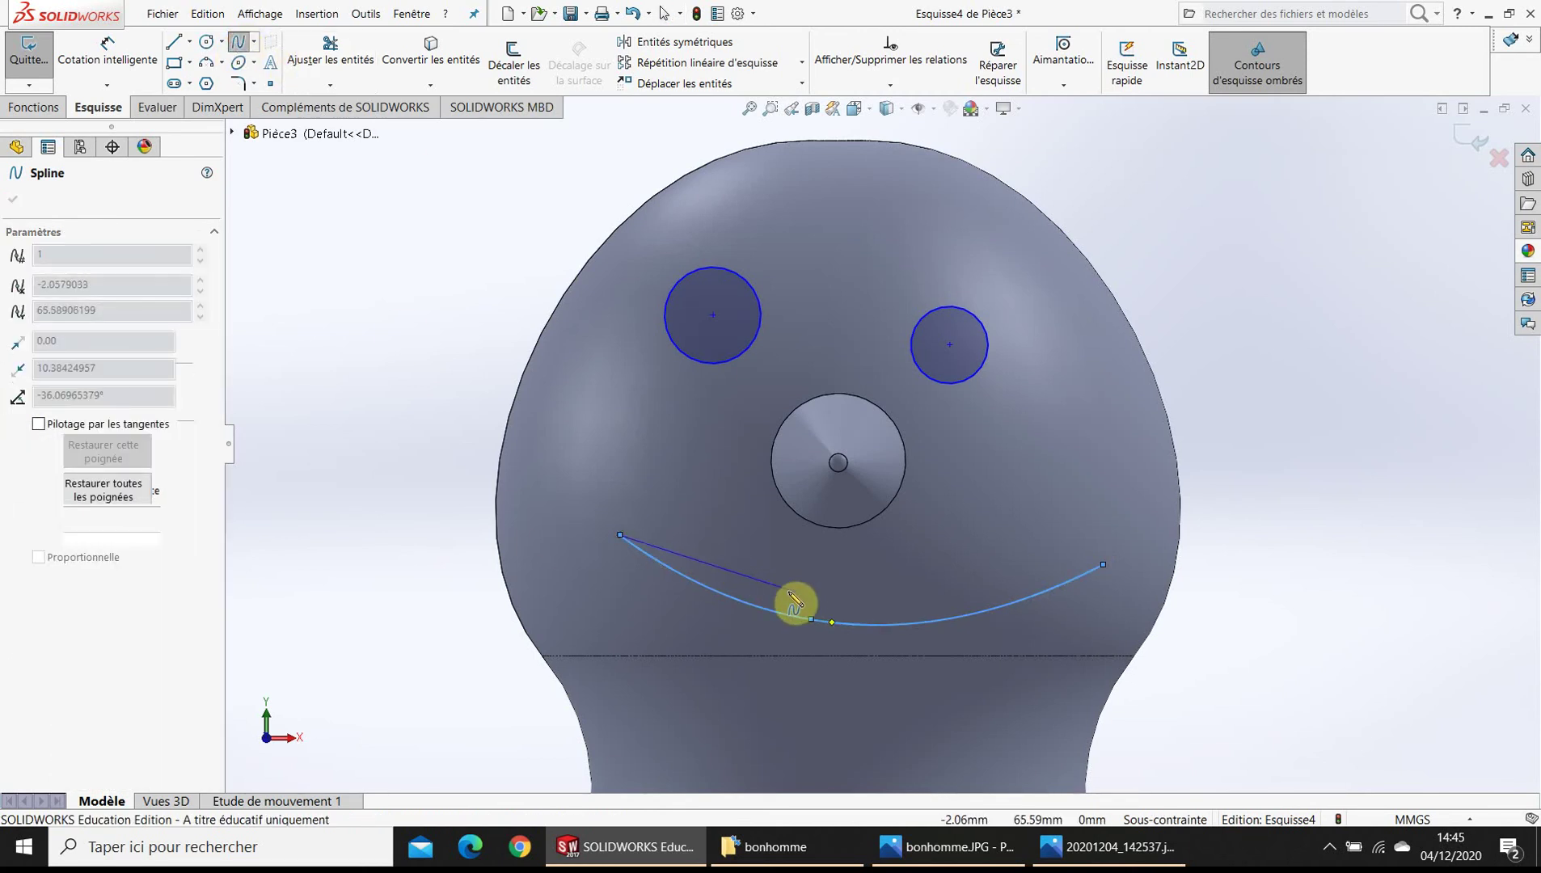
pyautogui.doubleClick(1106, 573)
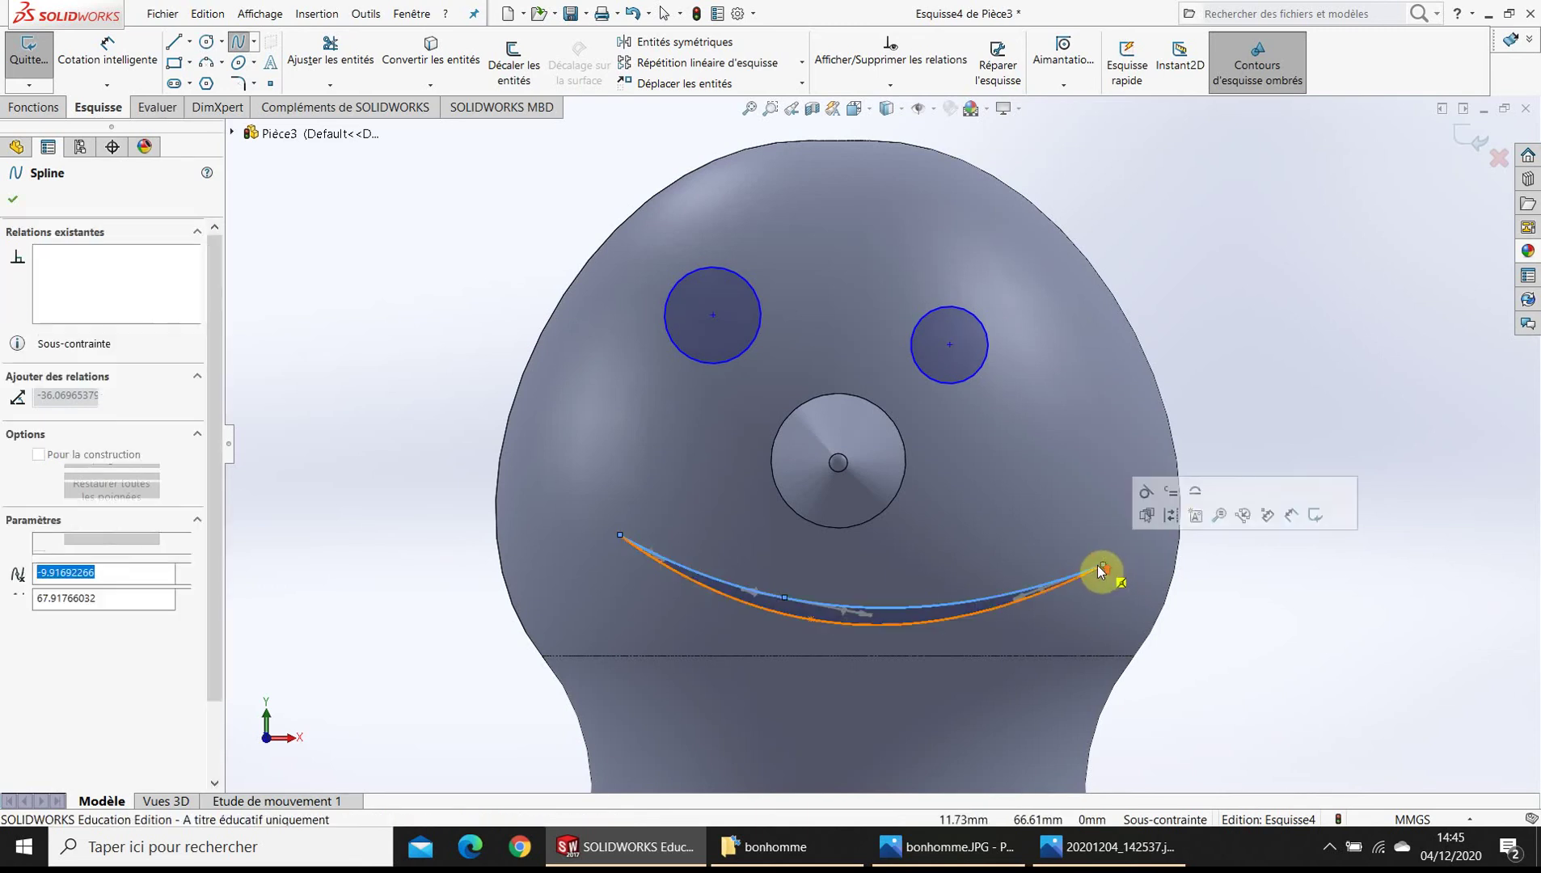
pyautogui.press('z')
pyautogui.press('z')
pyautogui.moveTo(1039, 584)
pyautogui.mouseDown(button='middle')
pyautogui.moveTo(904, 649)
pyautogui.moveTo(798, 585)
pyautogui.mouseUp(button='middle')
pyautogui.scroll(-2, 843, 544)
pyautogui.scroll(-3, 966, 585)
pyautogui.scroll(-2, 966, 585)
pyautogui.click(36, 108)
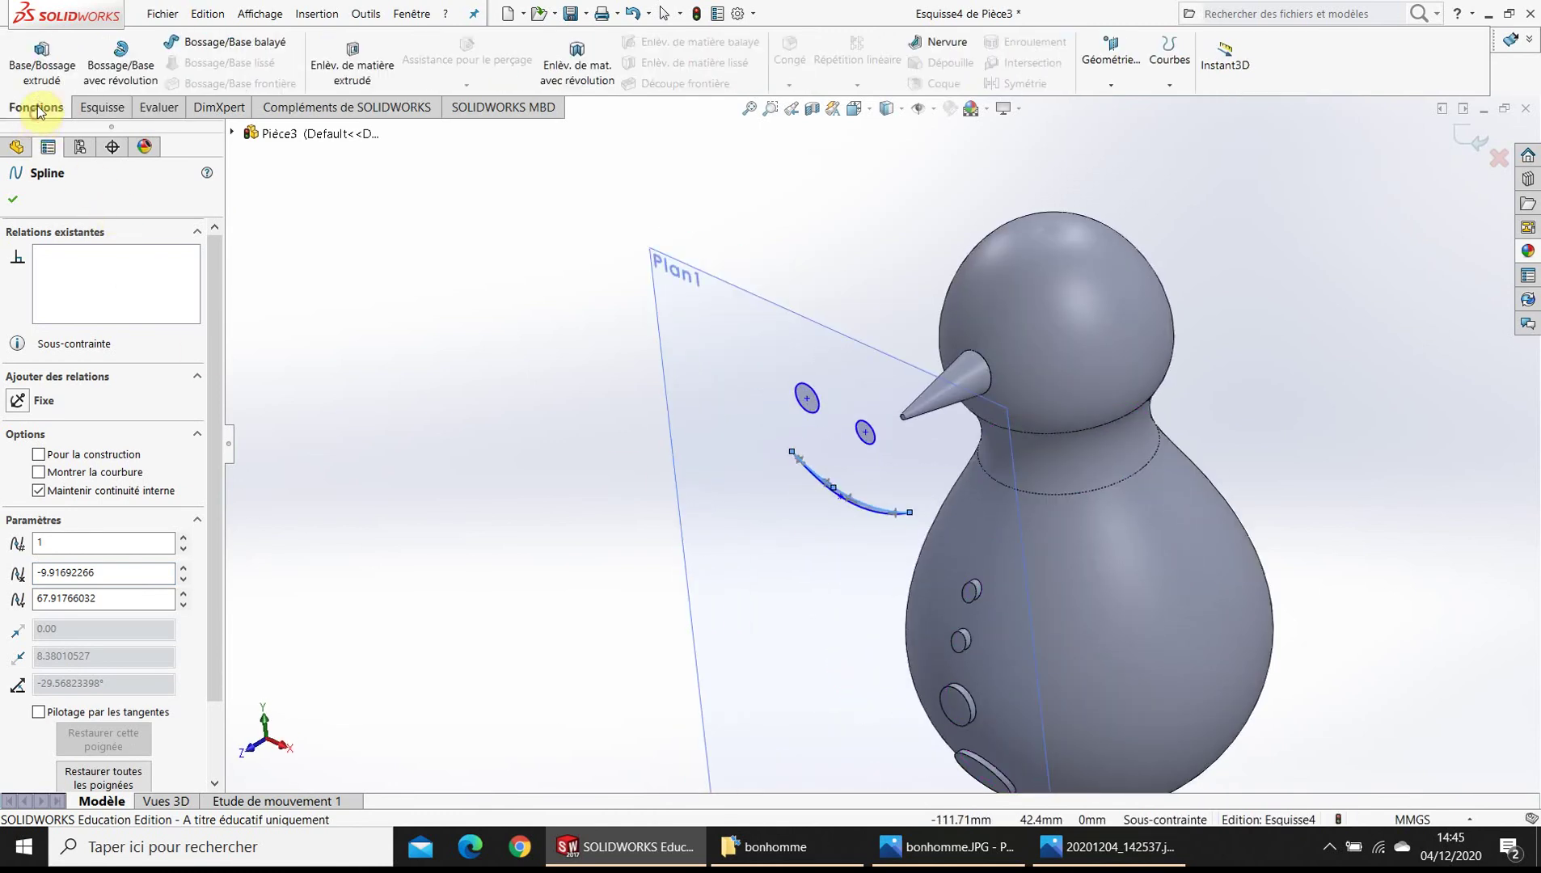
# - Extrude the eyes and smile 1 mm starting from the head's surface as Boss.-Extru.2
pyautogui.click(39, 67)
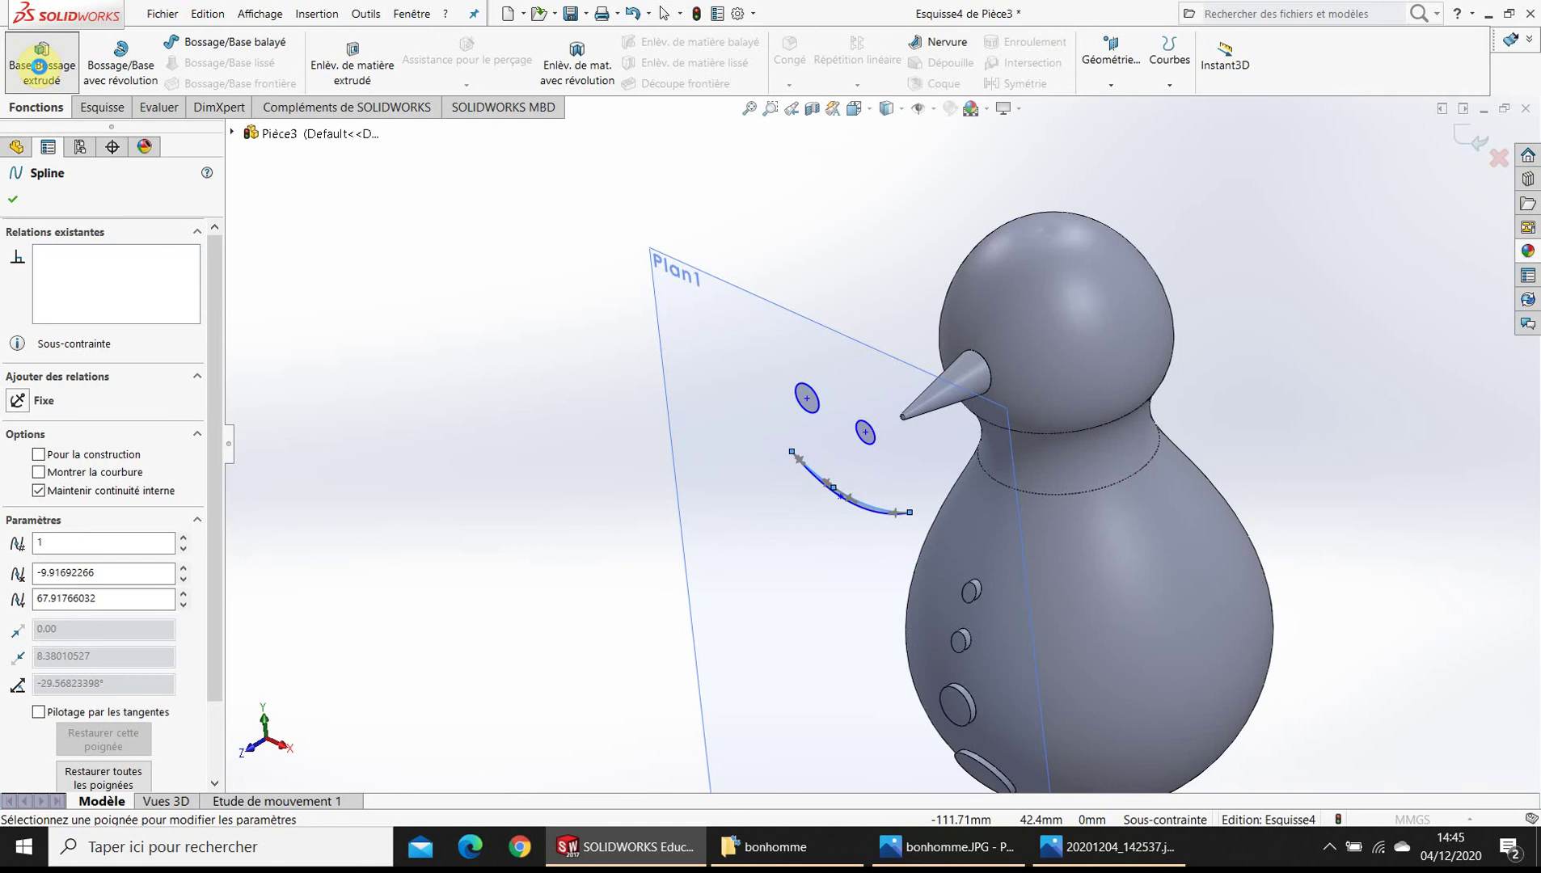
pyautogui.click(142, 253)
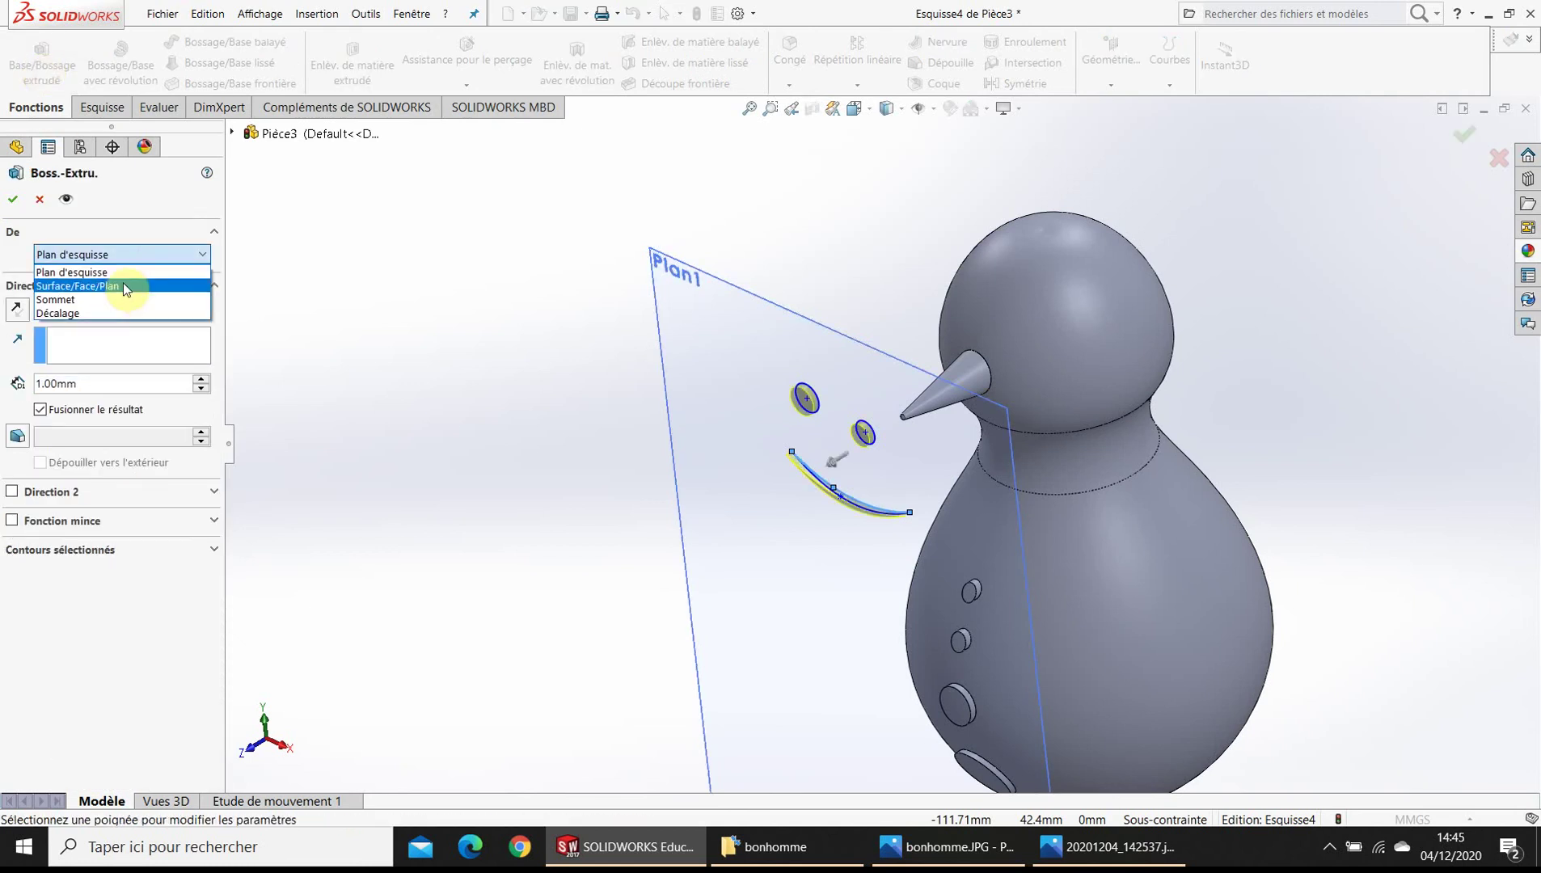
pyautogui.click(121, 285)
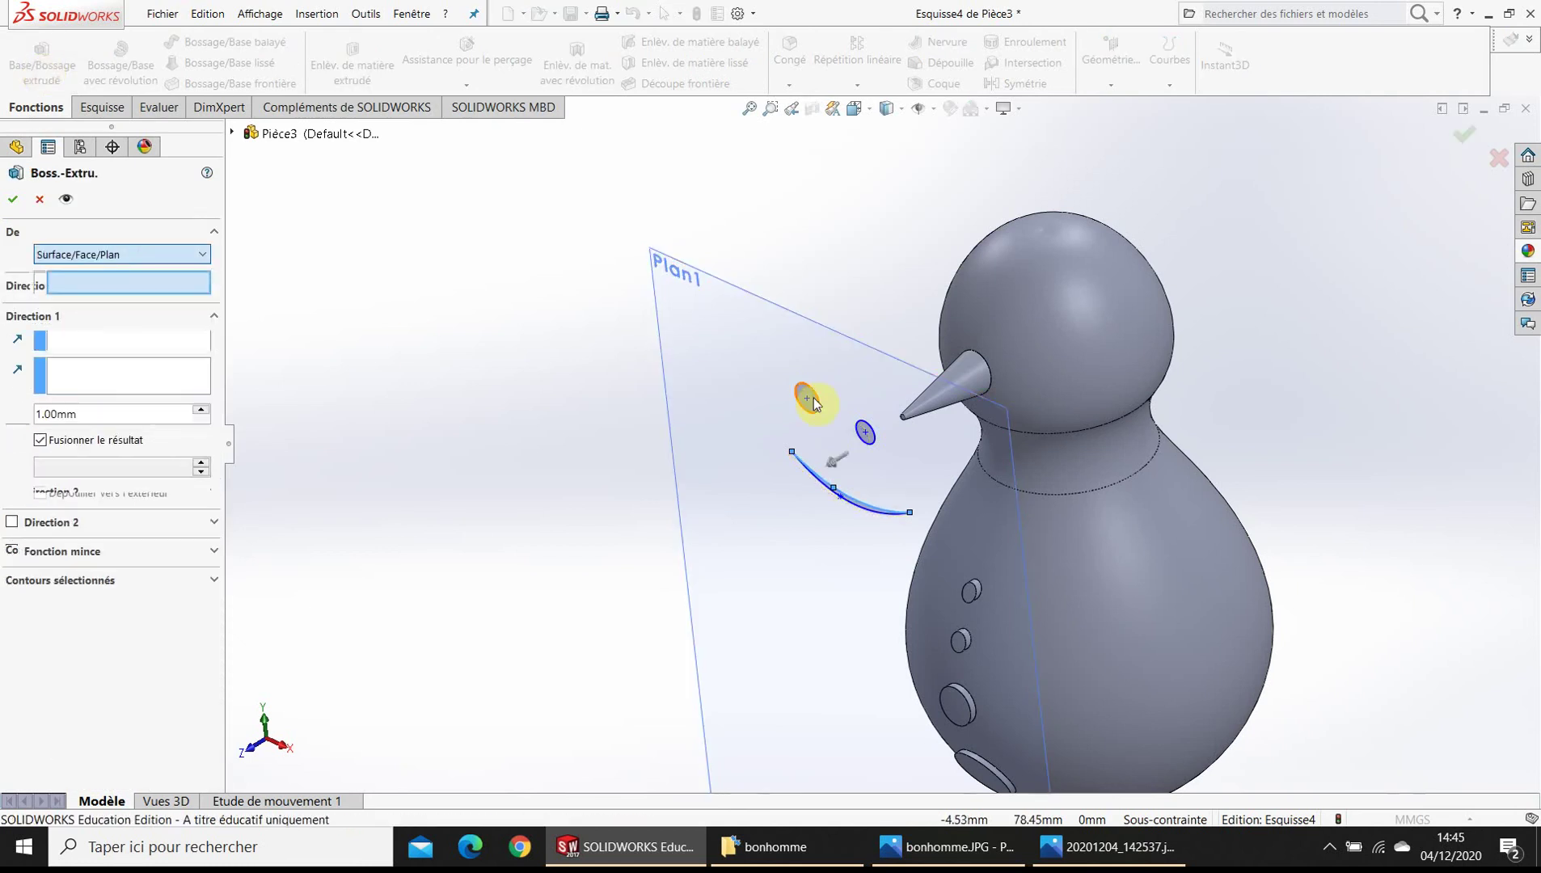
pyautogui.click(1054, 297)
pyautogui.moveTo(1090, 442); pyautogui.dragTo(1095, 337, button='middle')
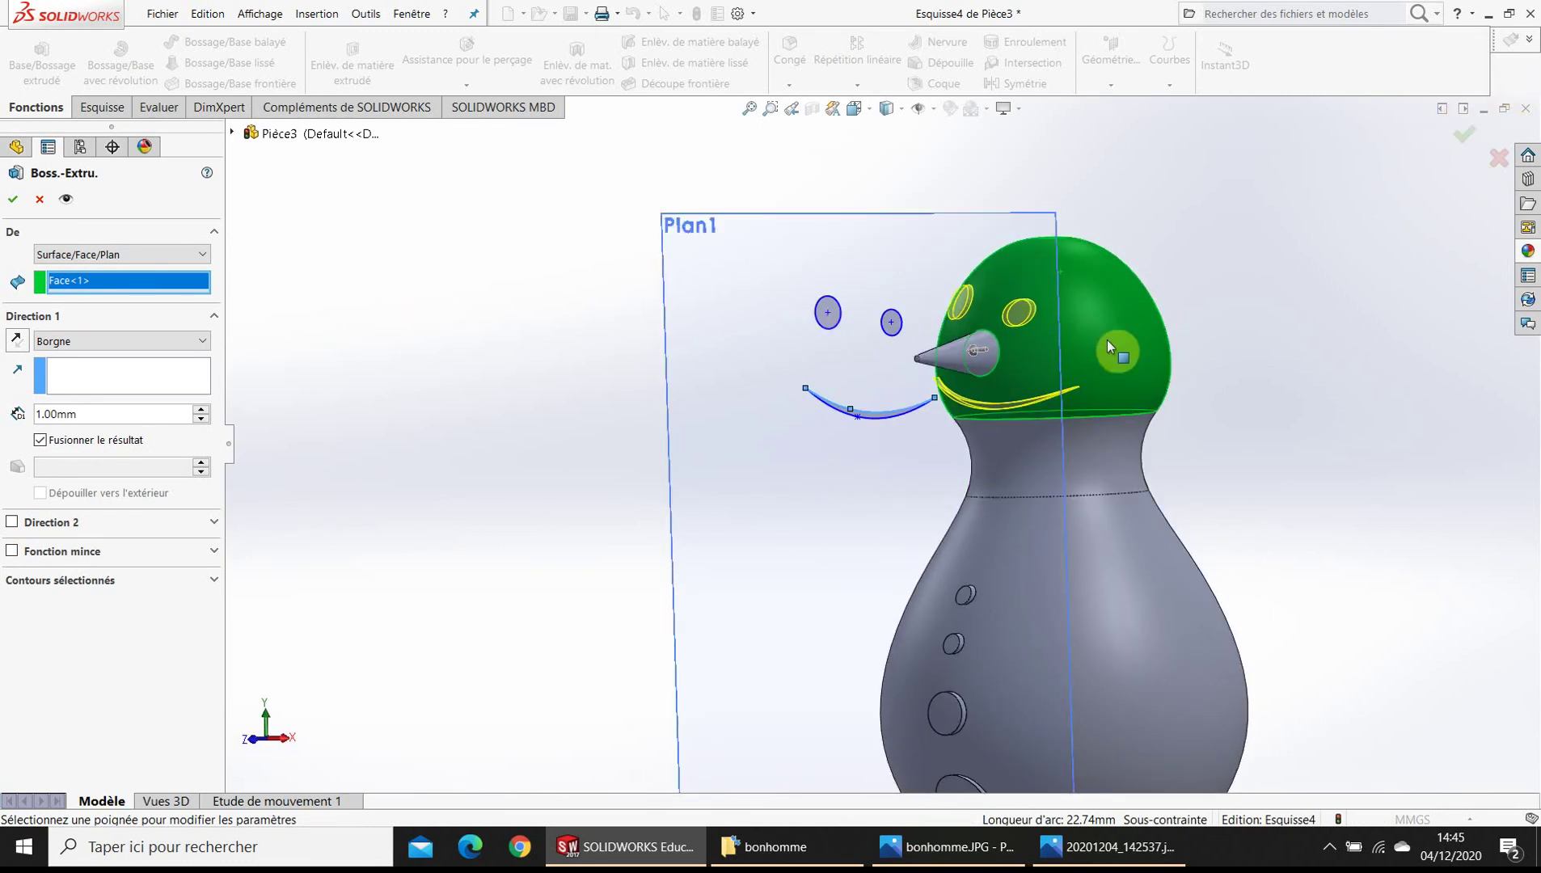
pyautogui.click(1465, 130)
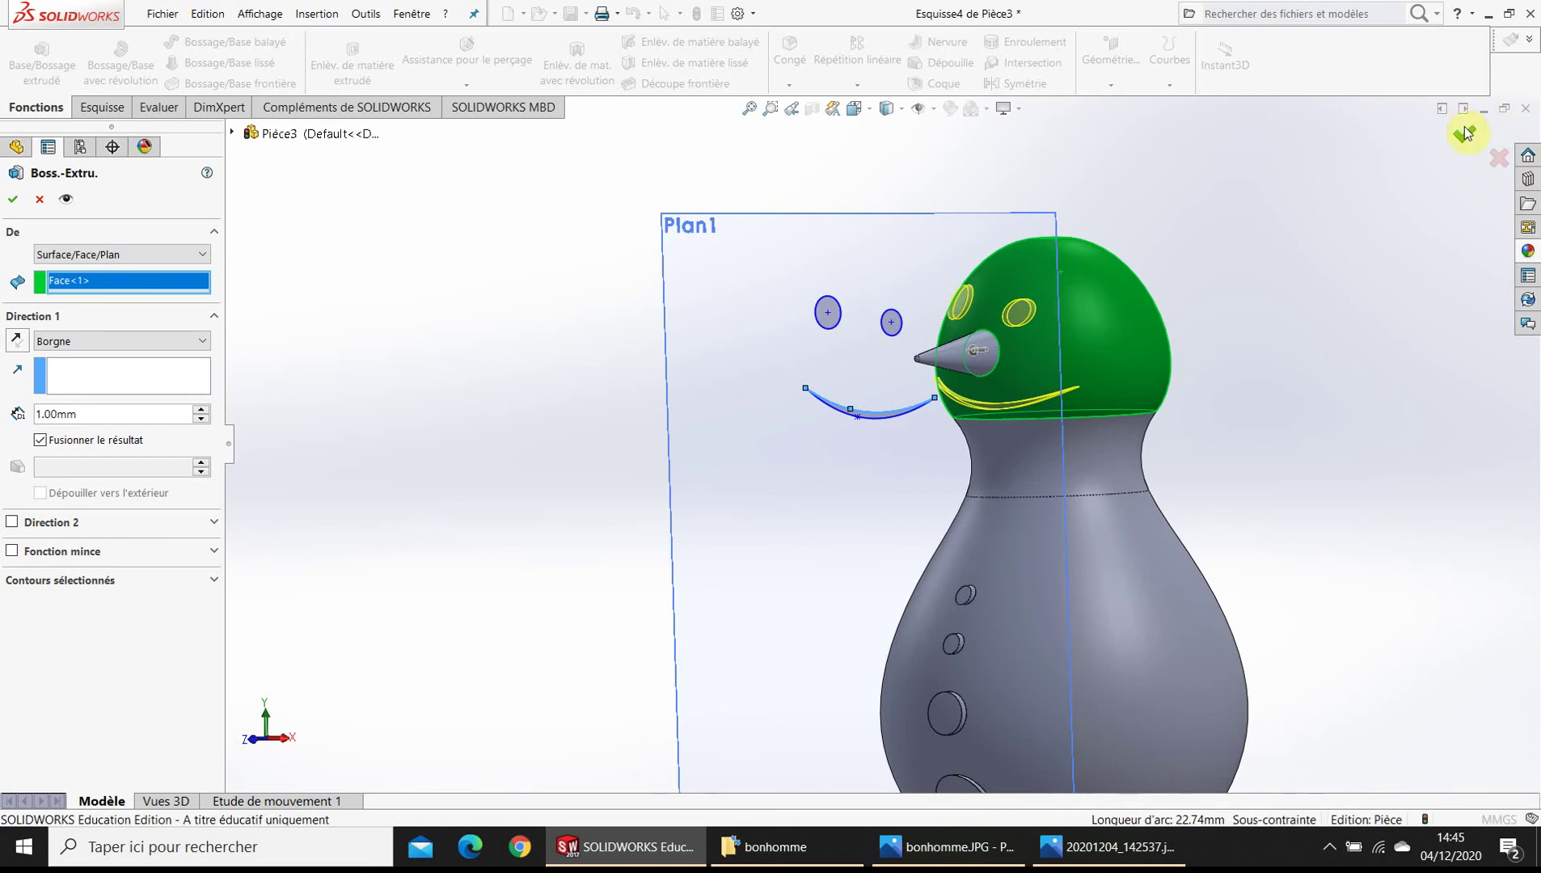
# - Select the Front Plane and turn the view normal to it
pyautogui.moveTo(1238, 585)
pyautogui.mouseDown(button='middle')
pyautogui.moveTo(1273, 541)
pyautogui.moveTo(1170, 526)
pyautogui.mouseUp(button='middle')
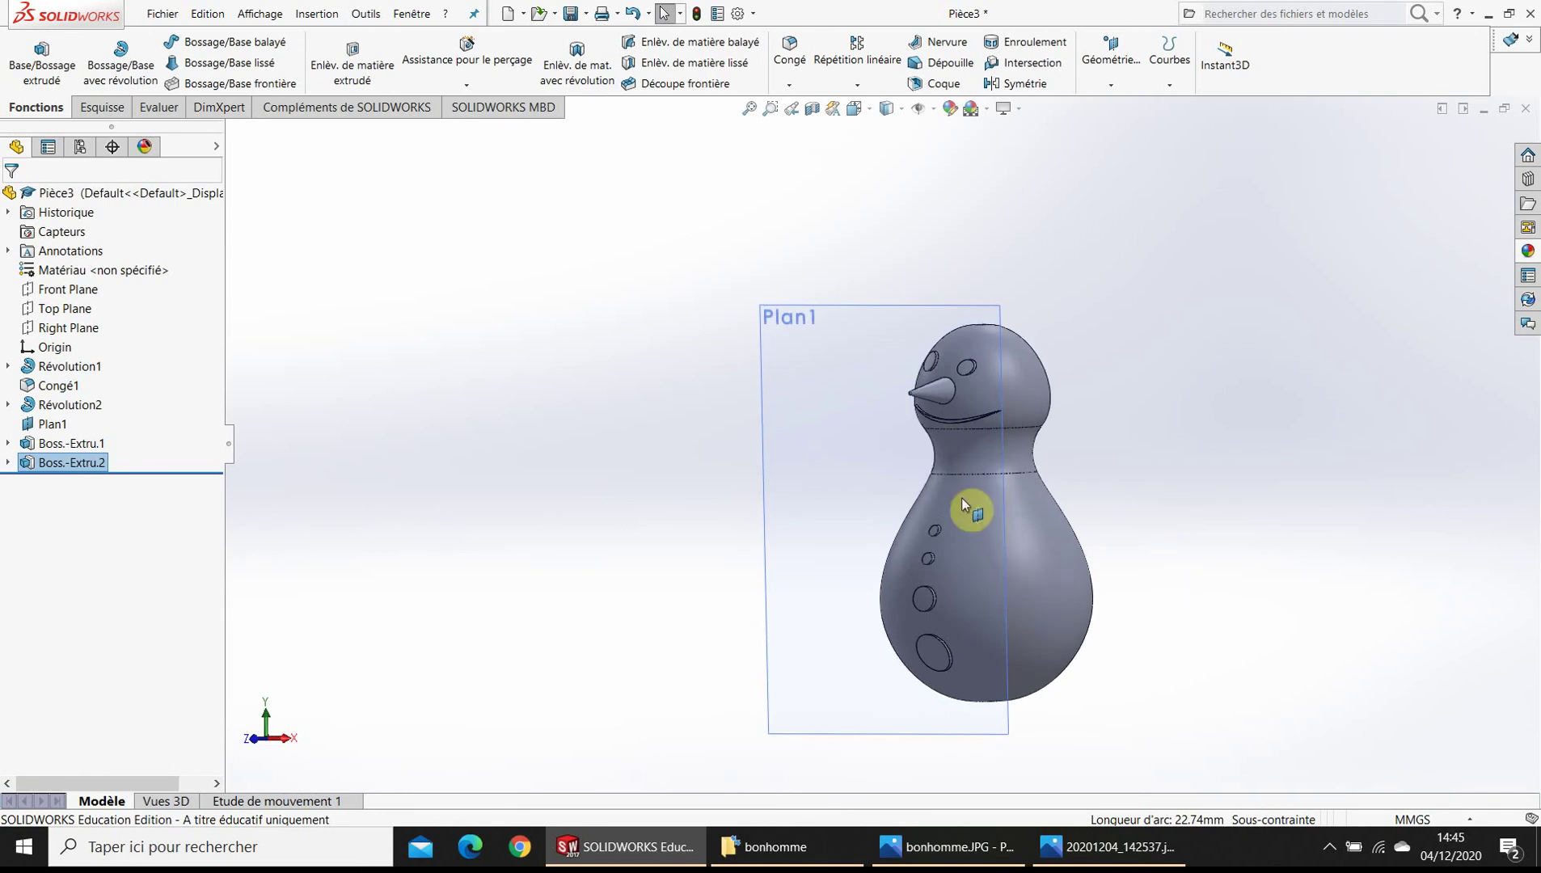
pyautogui.scroll(-2, 979, 498)
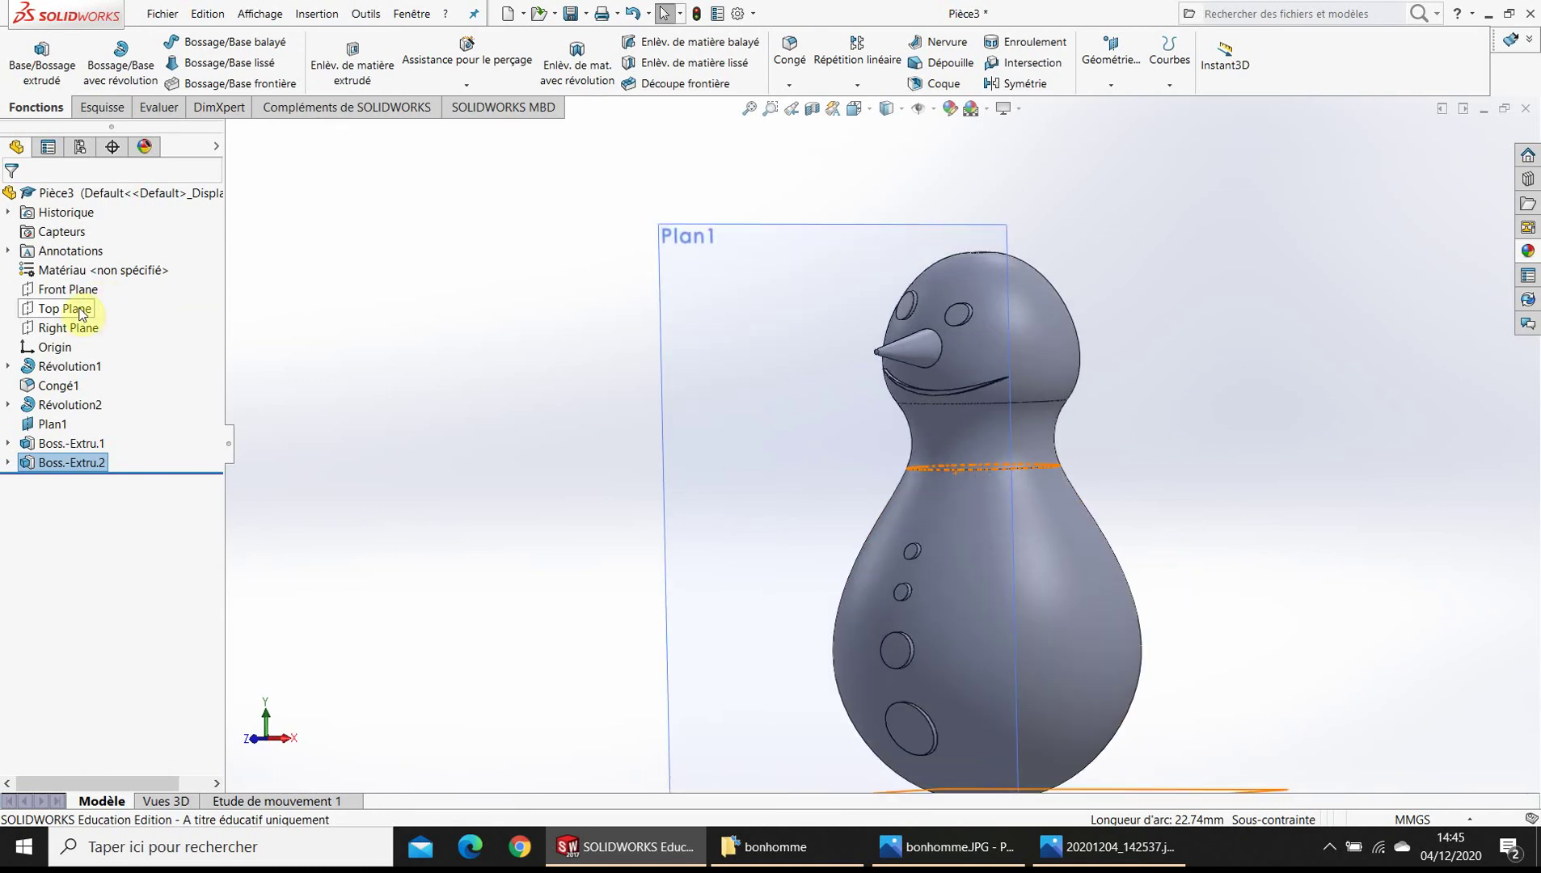
pyautogui.click(58, 291)
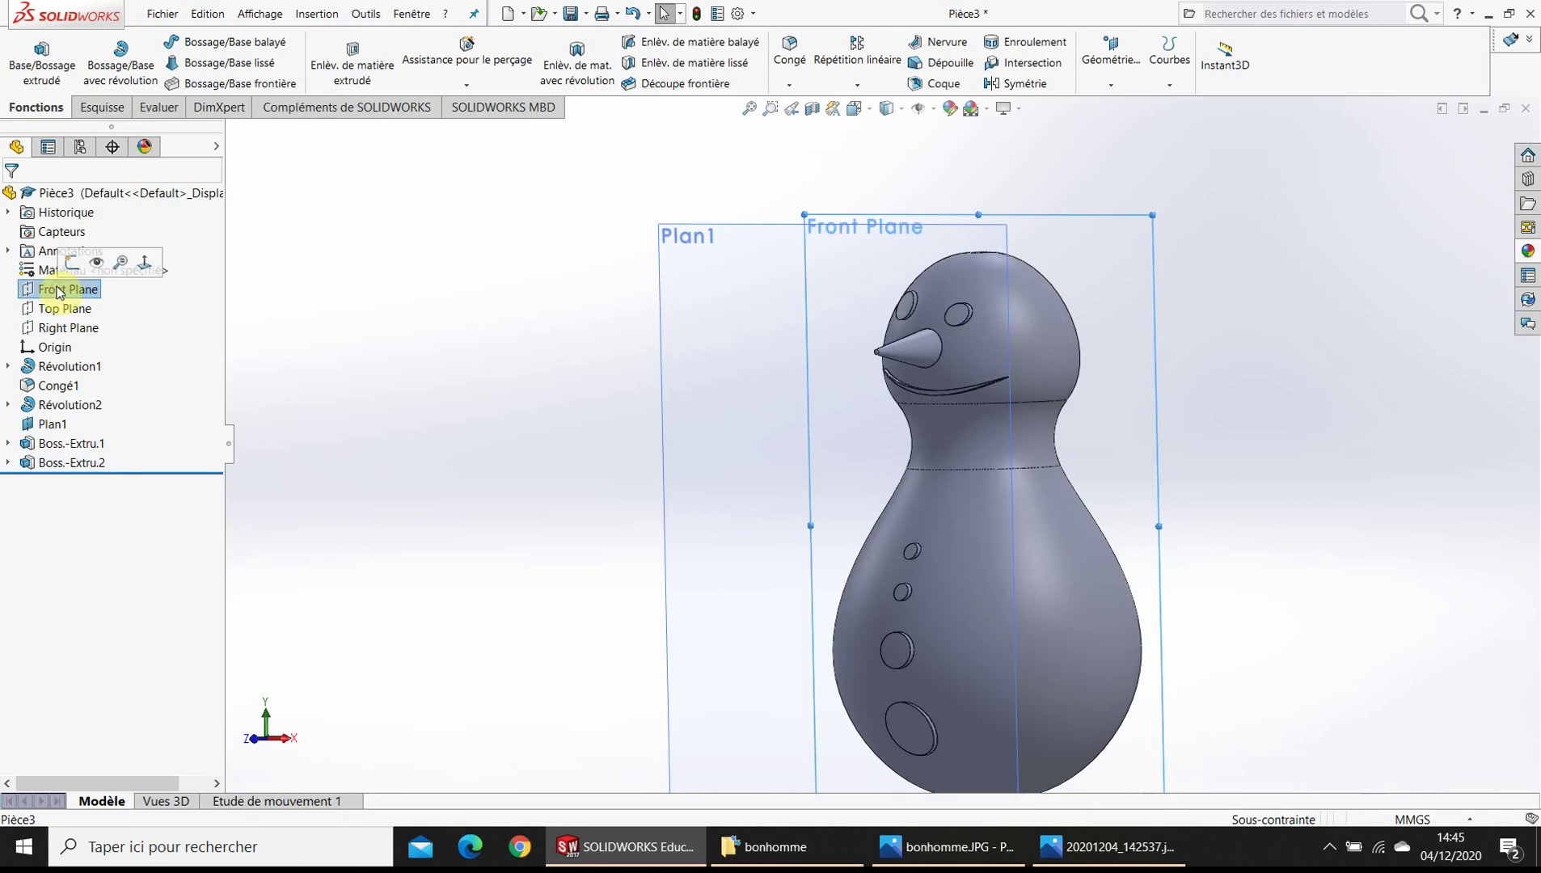
pyautogui.press('space')
pyautogui.click(605, 640)
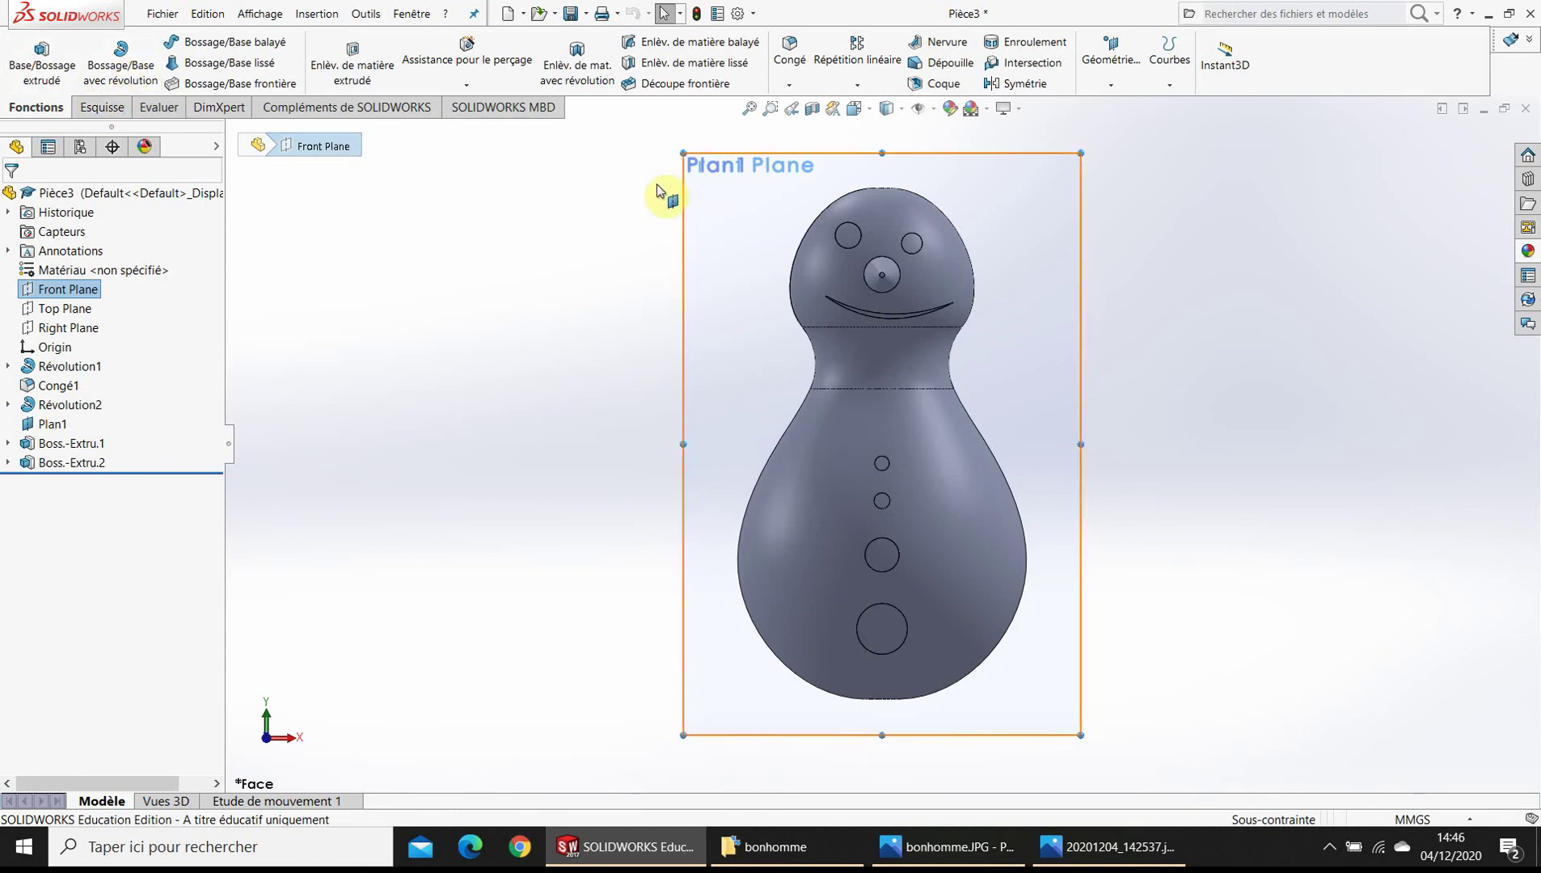
# - Start a sketch on the Front Plane and draw a slanted brim line across the head
pyautogui.click(102, 107)
pyautogui.click(29, 53)
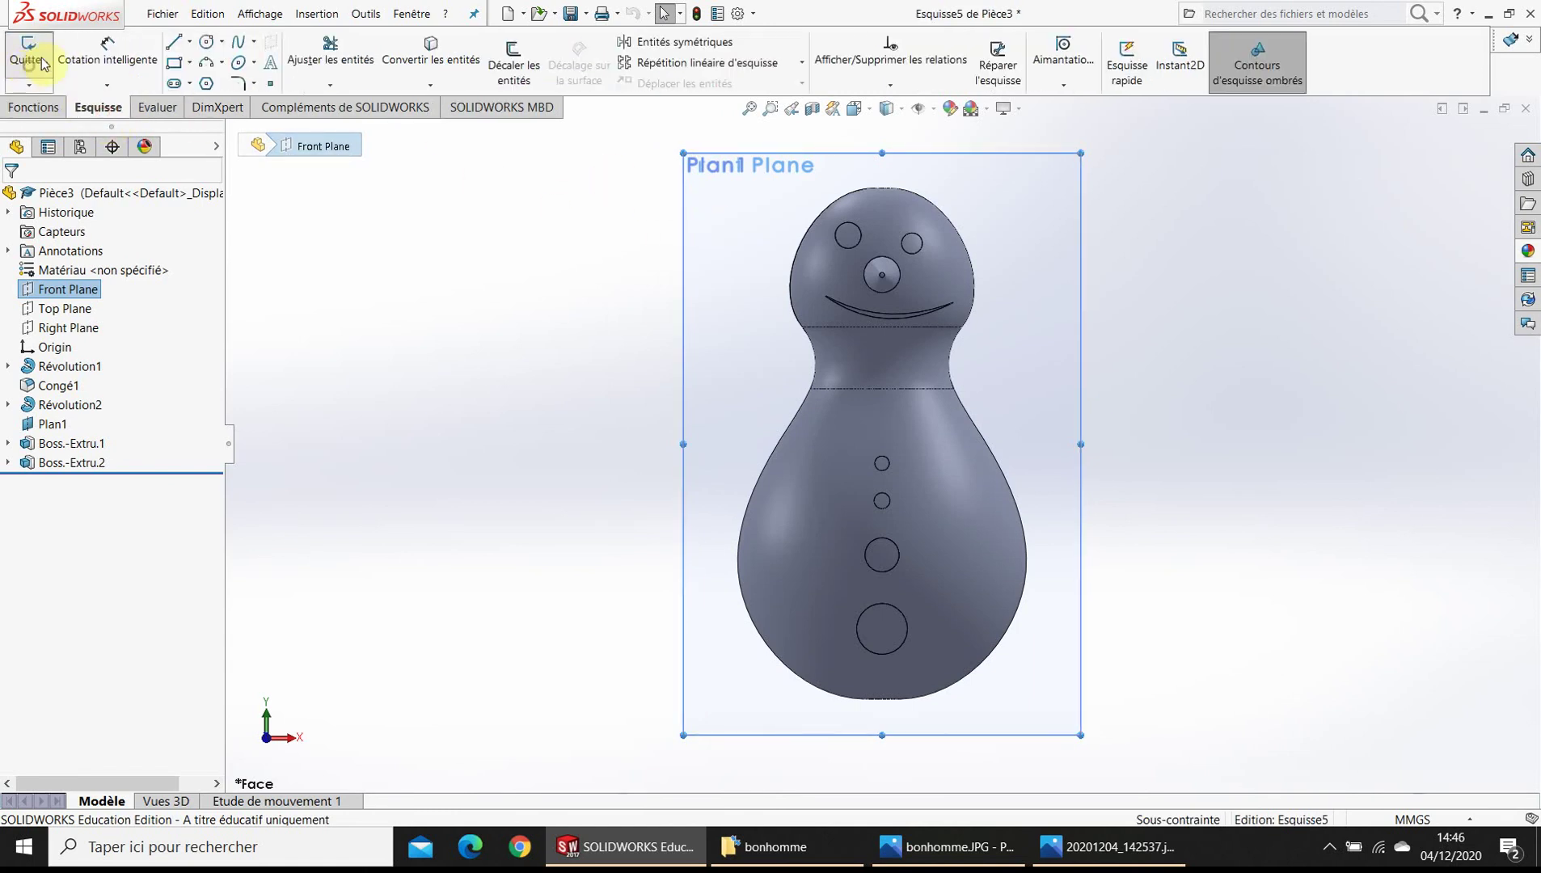
pyautogui.click(190, 42)
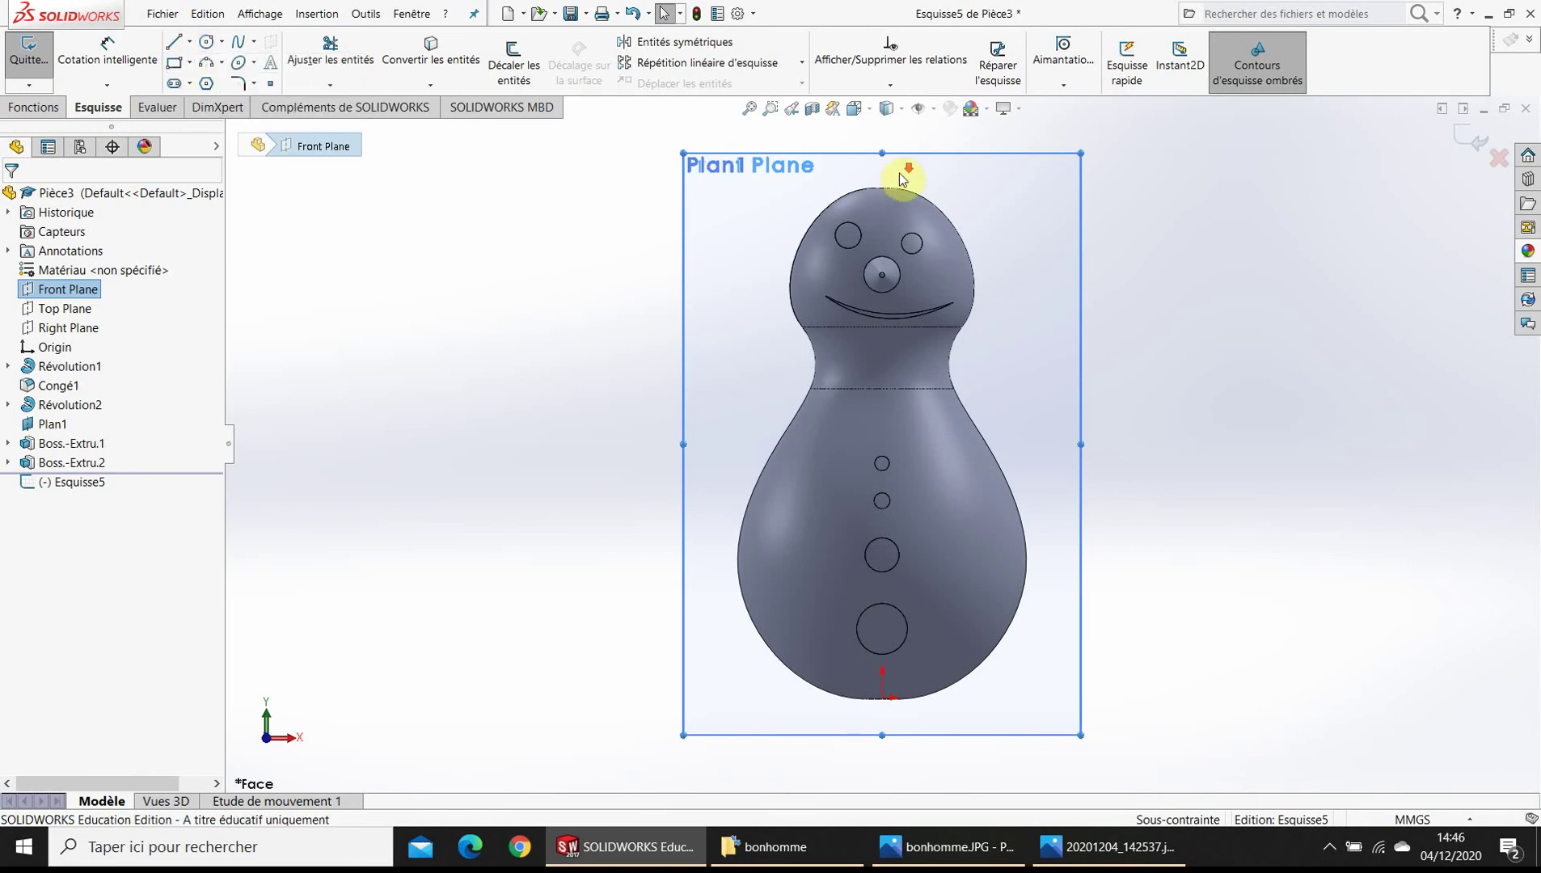
pyautogui.scroll(3, 897, 194)
pyautogui.click(558, 264)
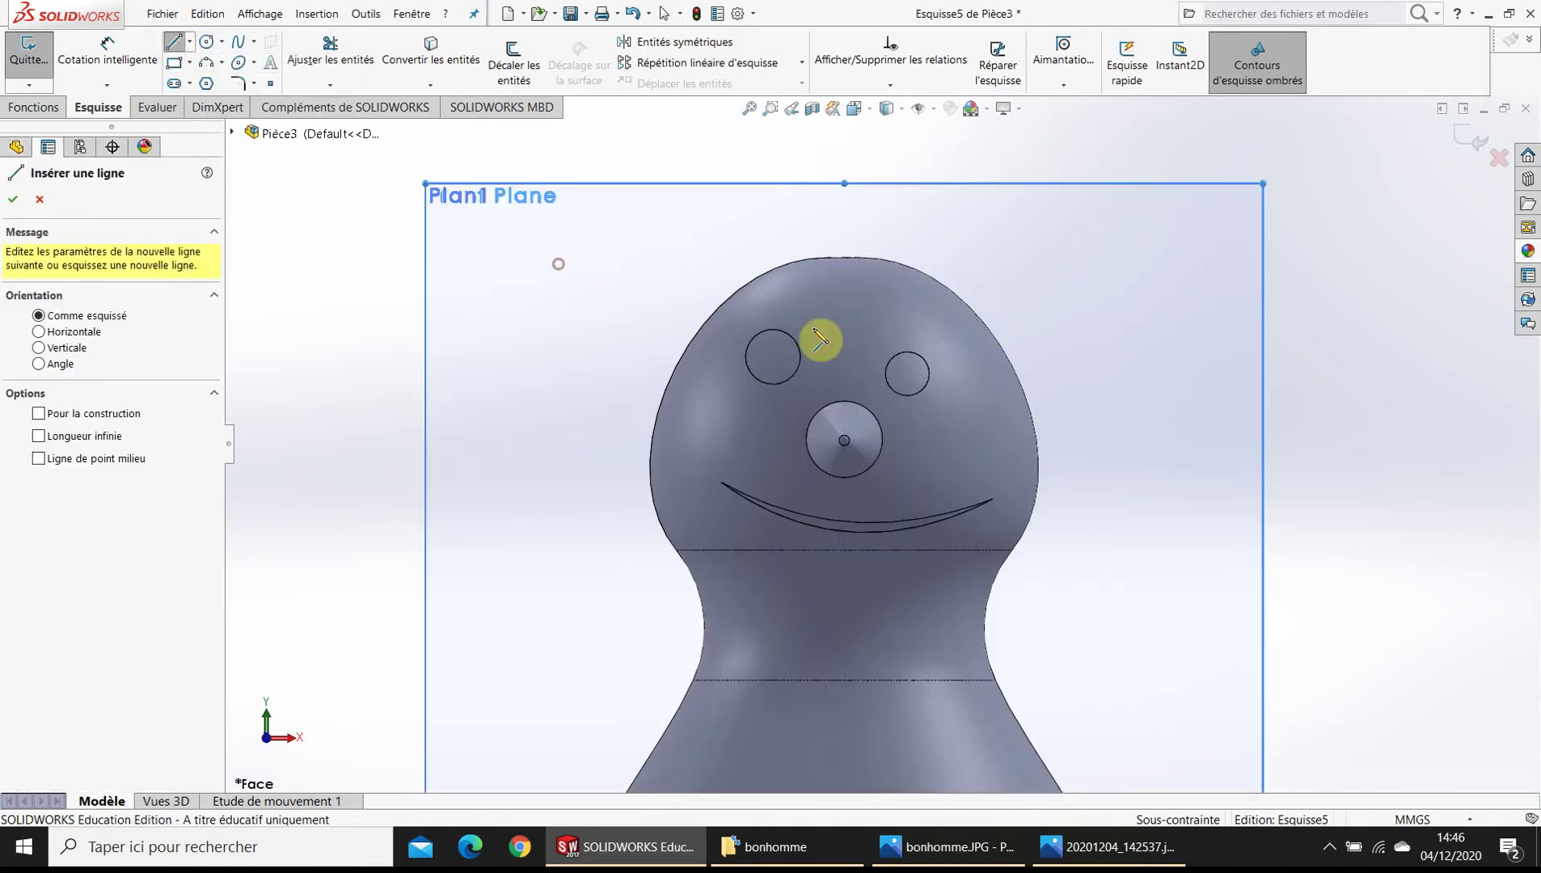
pyautogui.click(1169, 327)
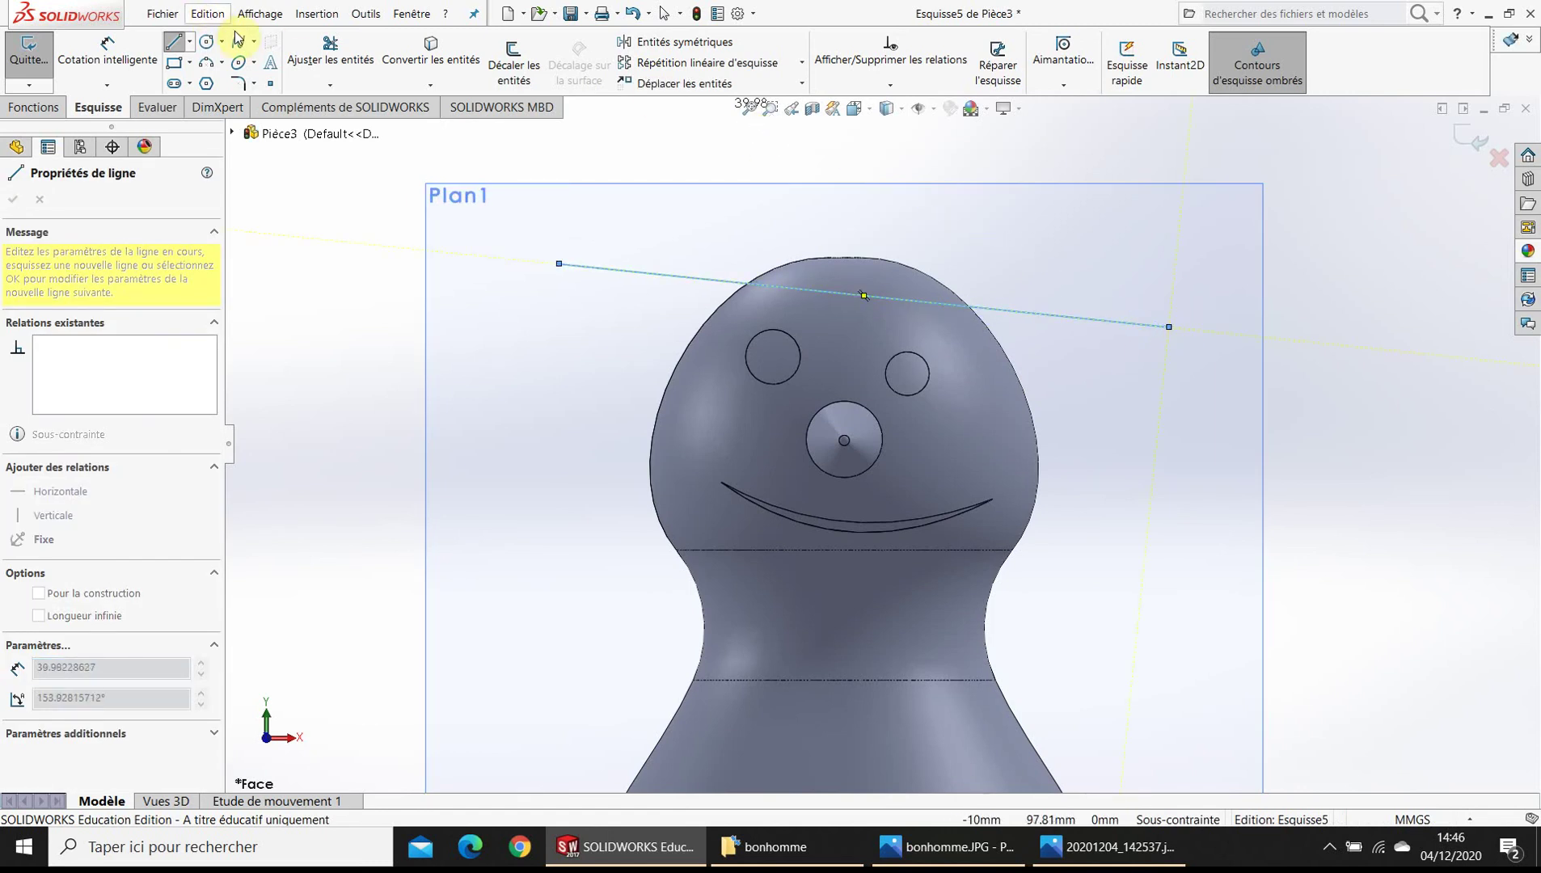
# - Add a vertical construction centreline upward from the brim line's midpoint
pyautogui.click(189, 42)
pyautogui.click(226, 79)
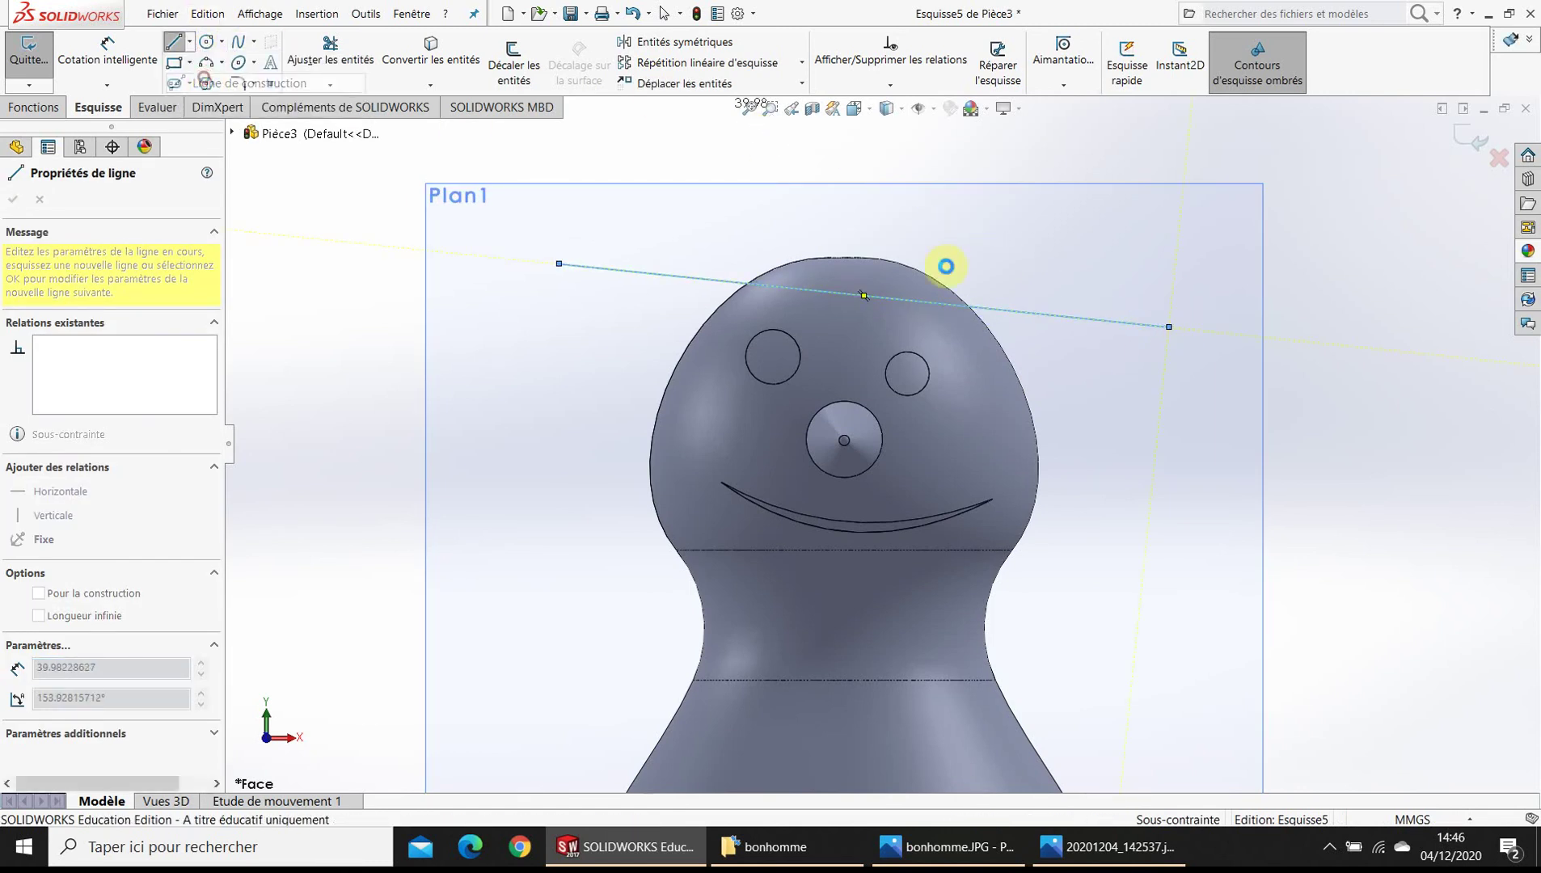
pyautogui.click(864, 296)
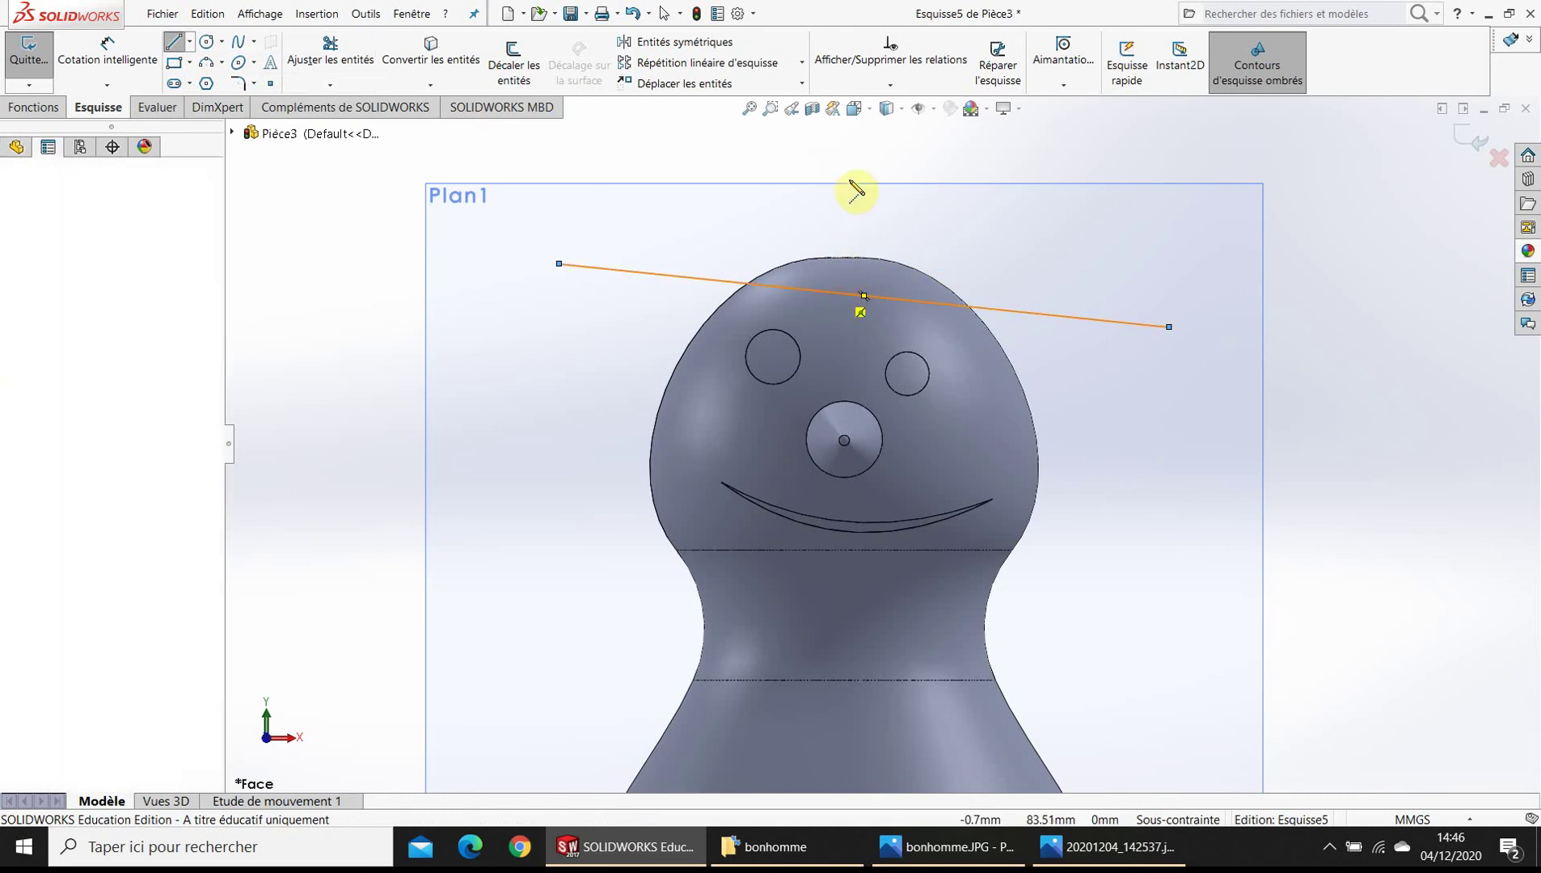
pyautogui.click(850, 143)
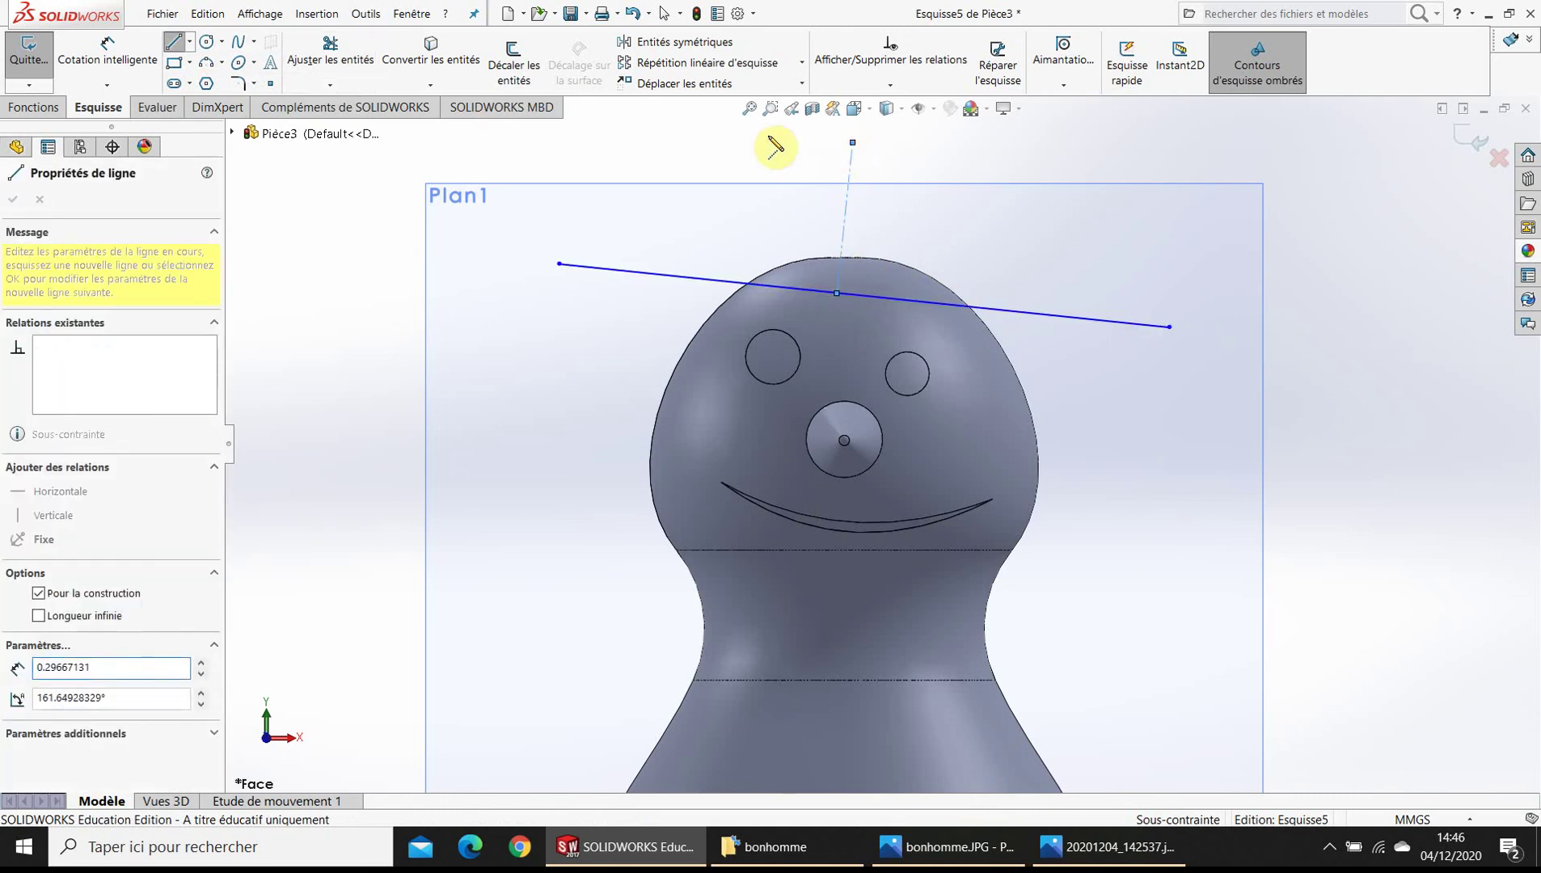
# - Draw the upper hat-crown spline starting at the centreline's top
pyautogui.click(237, 42)
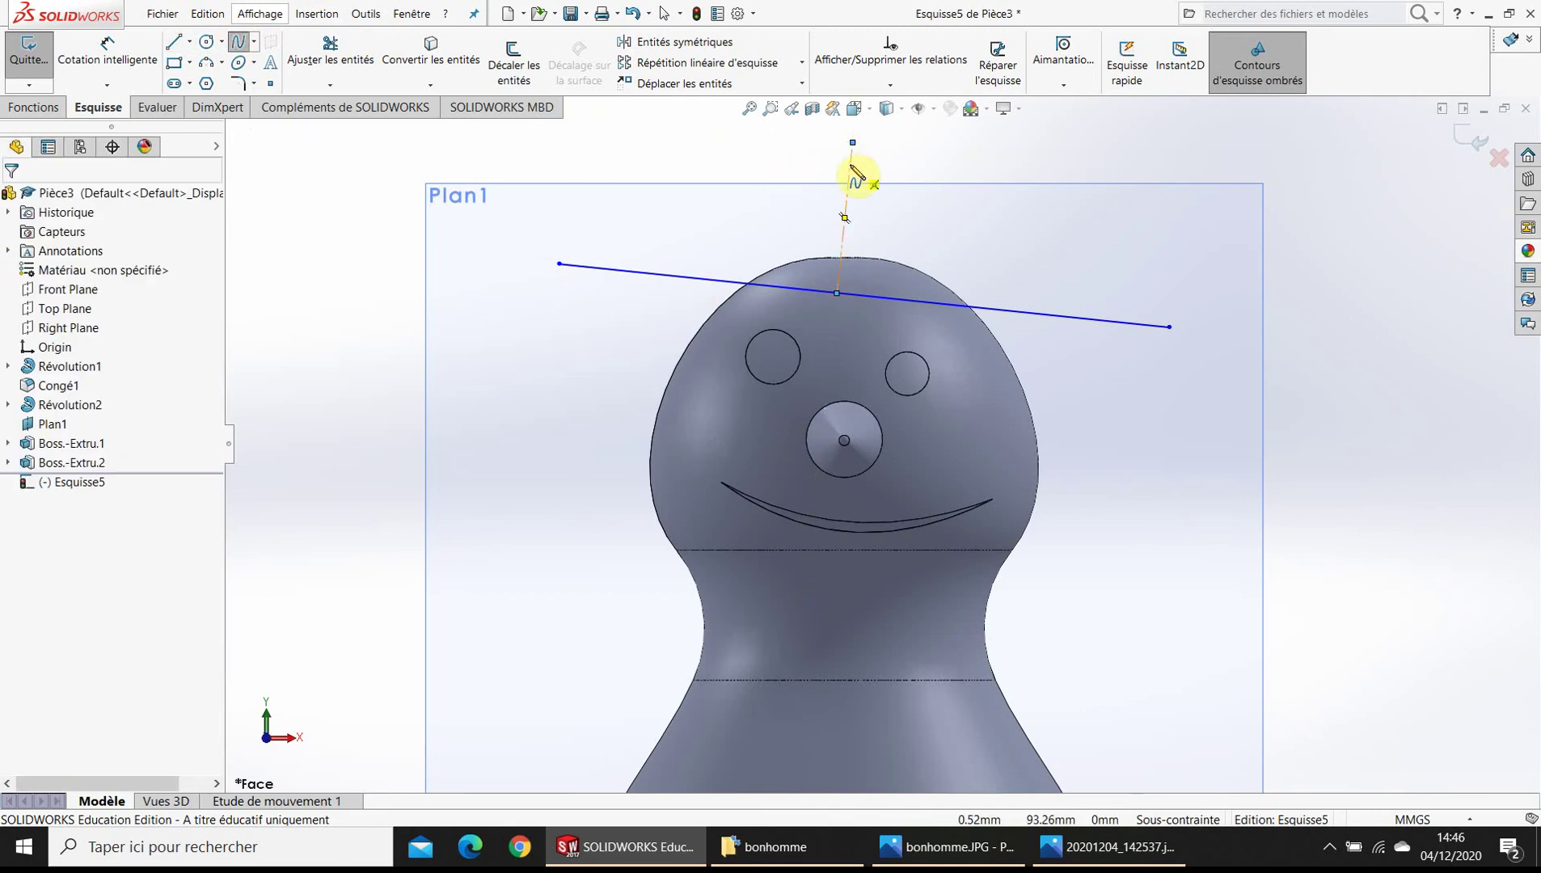
pyautogui.click(848, 194)
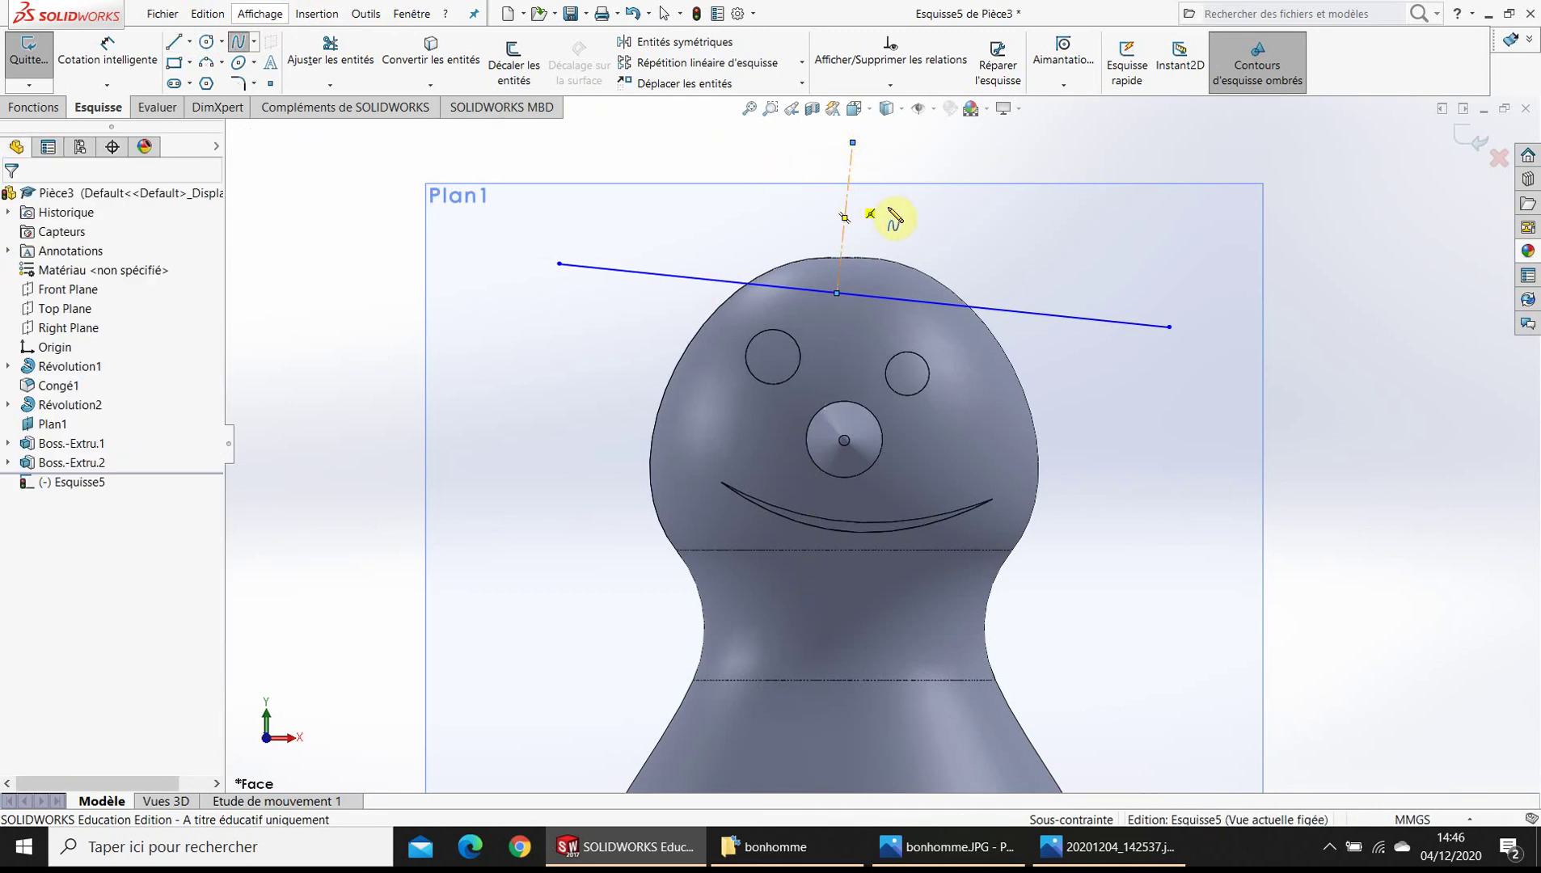
pyautogui.click(896, 207)
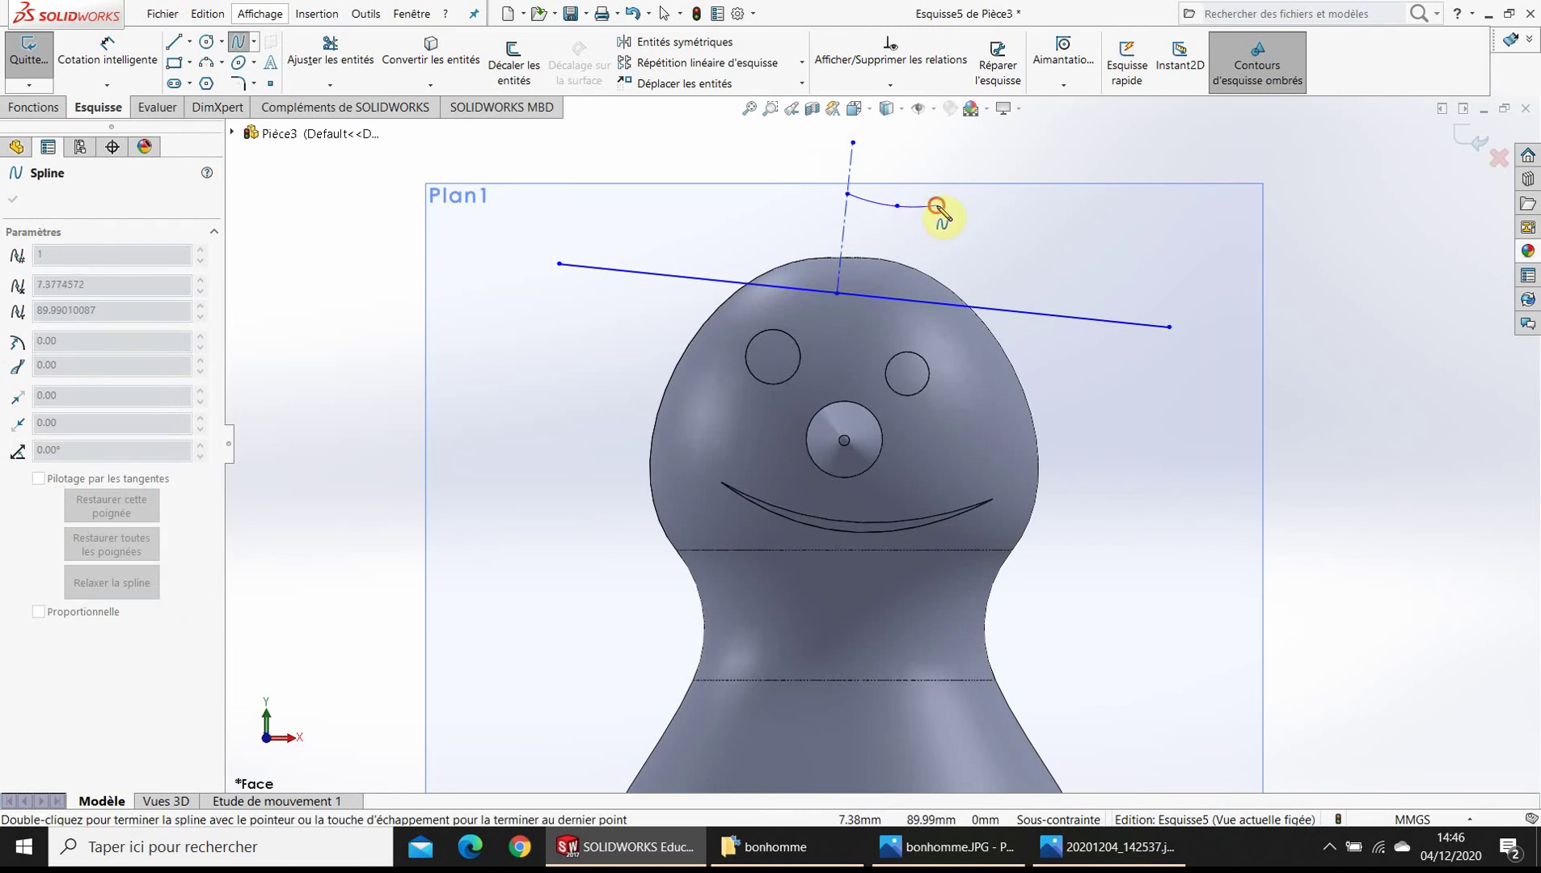
pyautogui.doubleClick(995, 270)
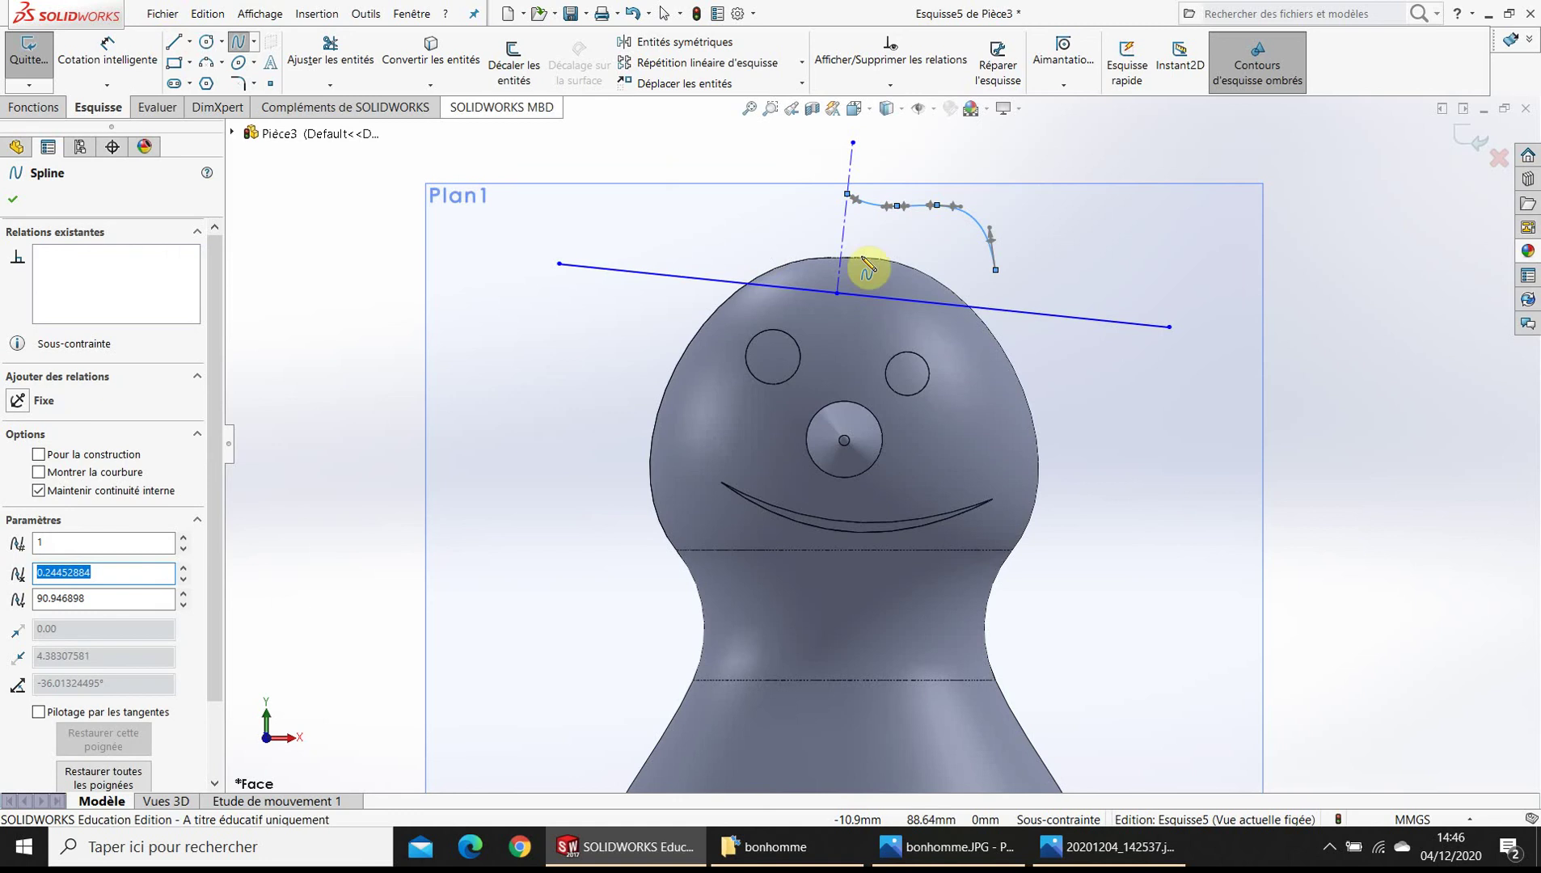
# - Draw the lower crown spline down to the brim line's right end and smooth its points
pyautogui.click(996, 271)
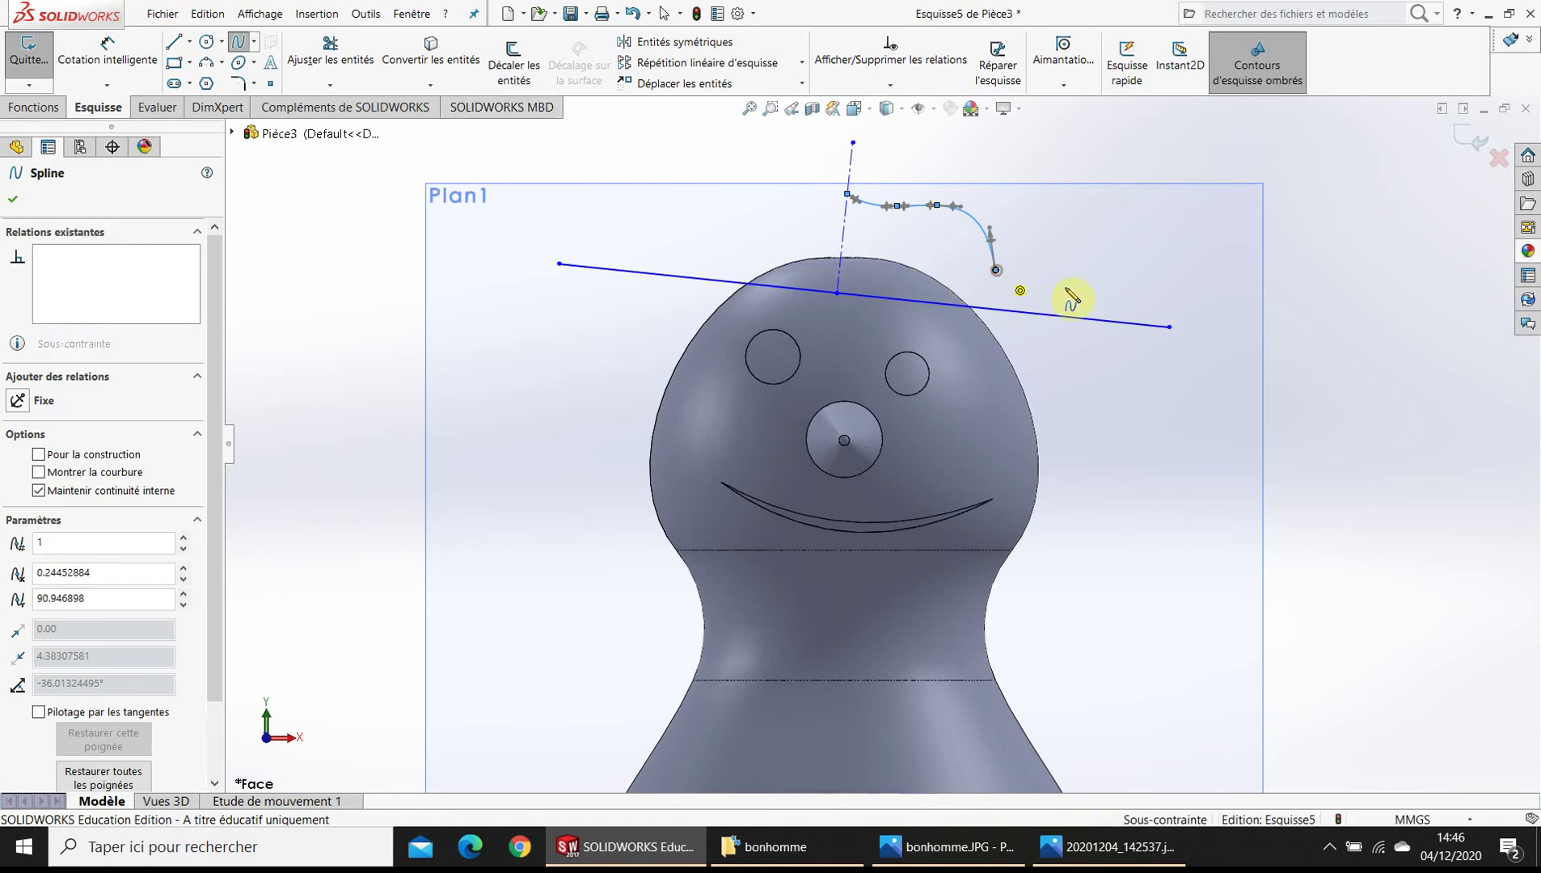
pyautogui.click(1006, 293)
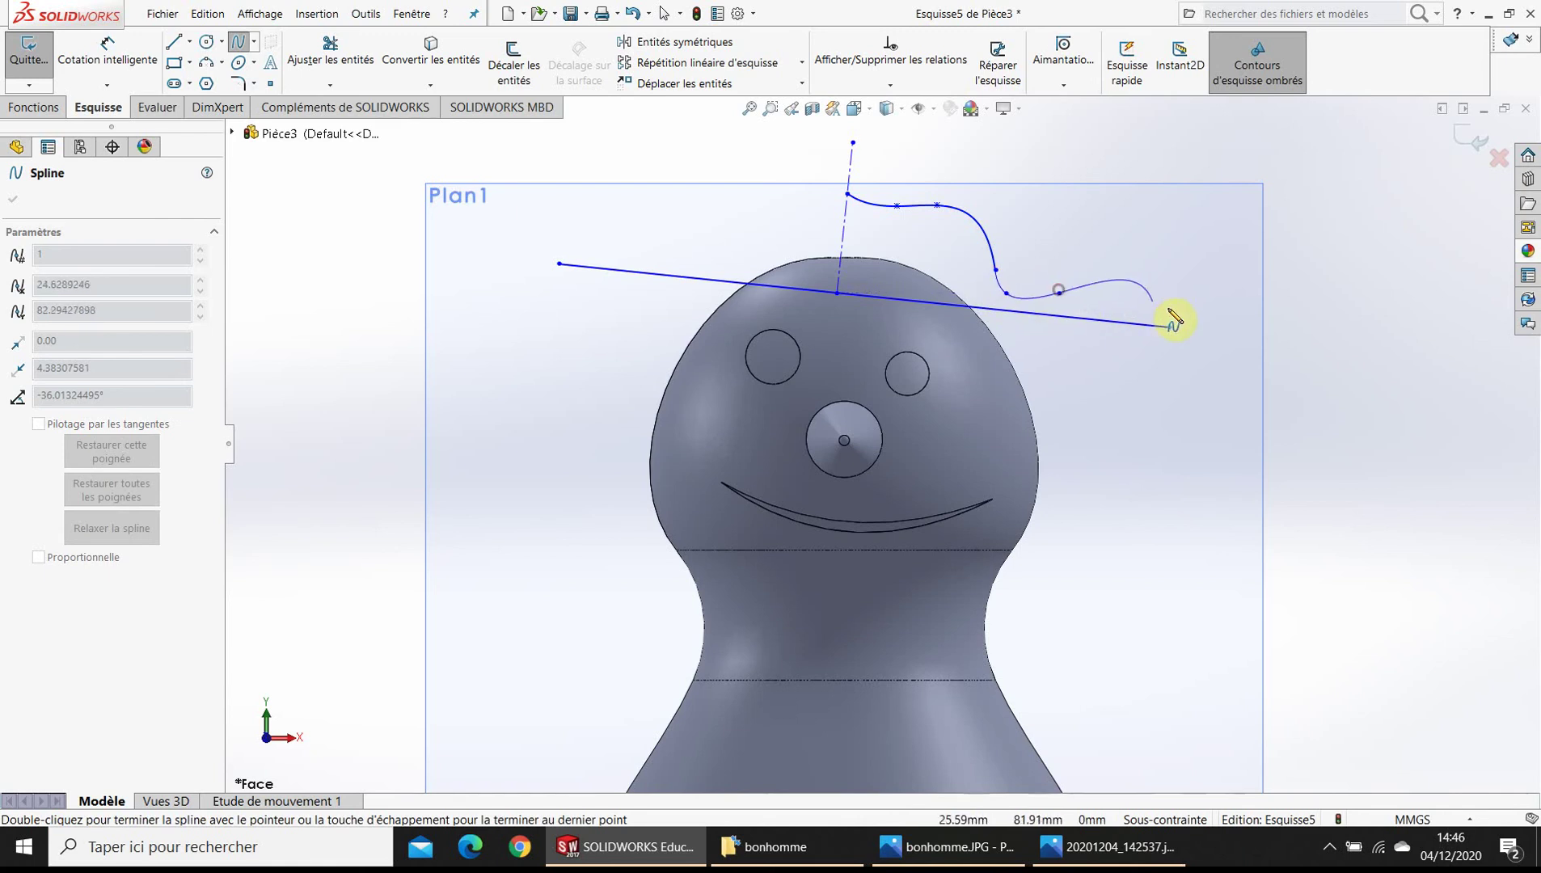
pyautogui.click(1130, 294)
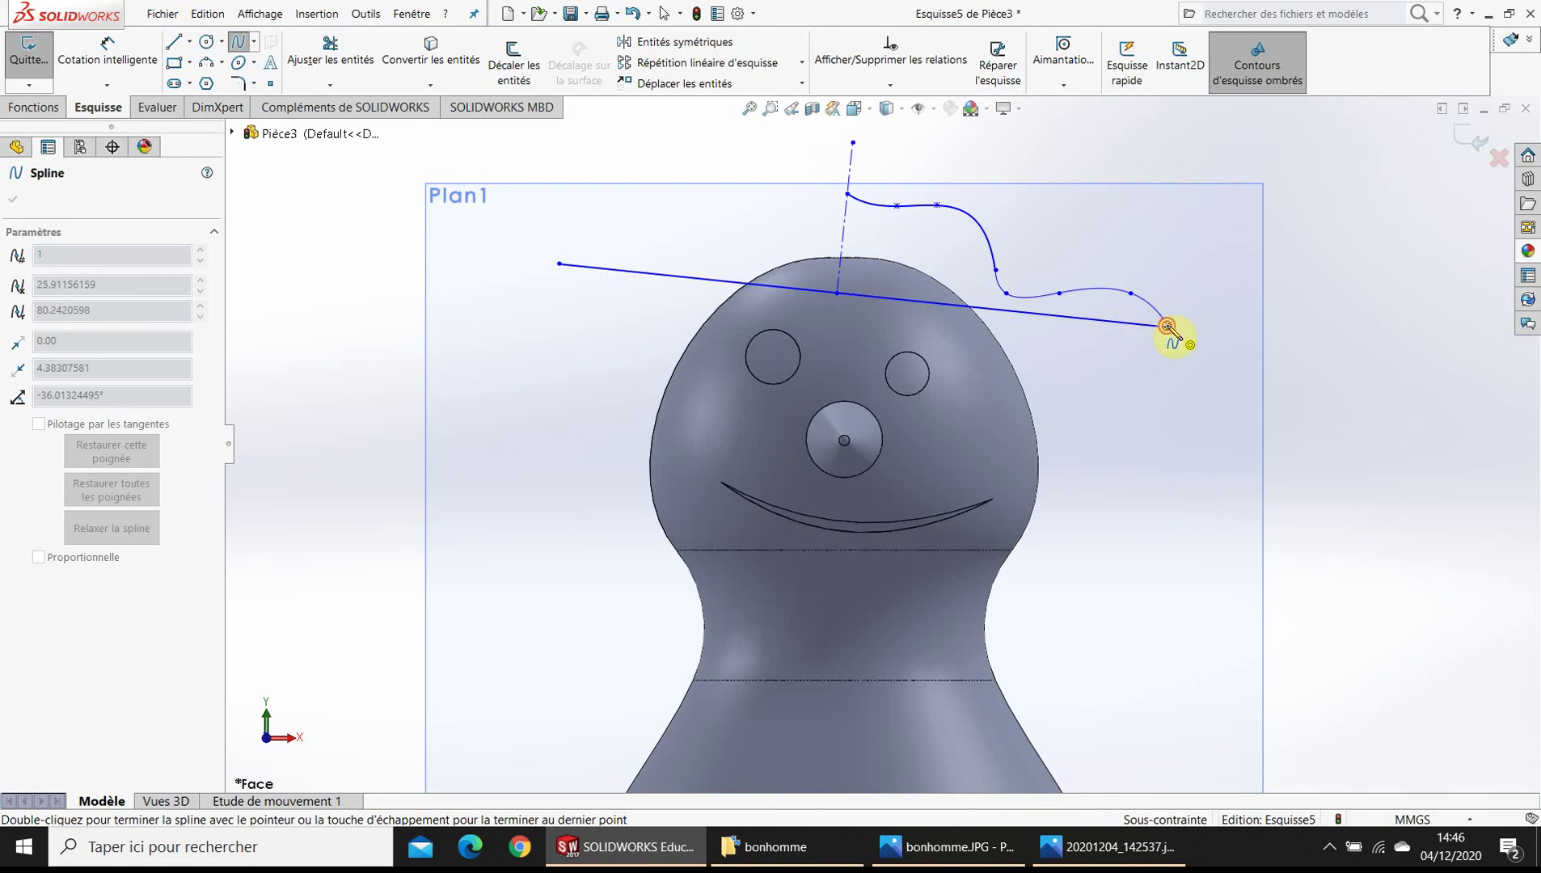
pyautogui.doubleClick(1166, 326)
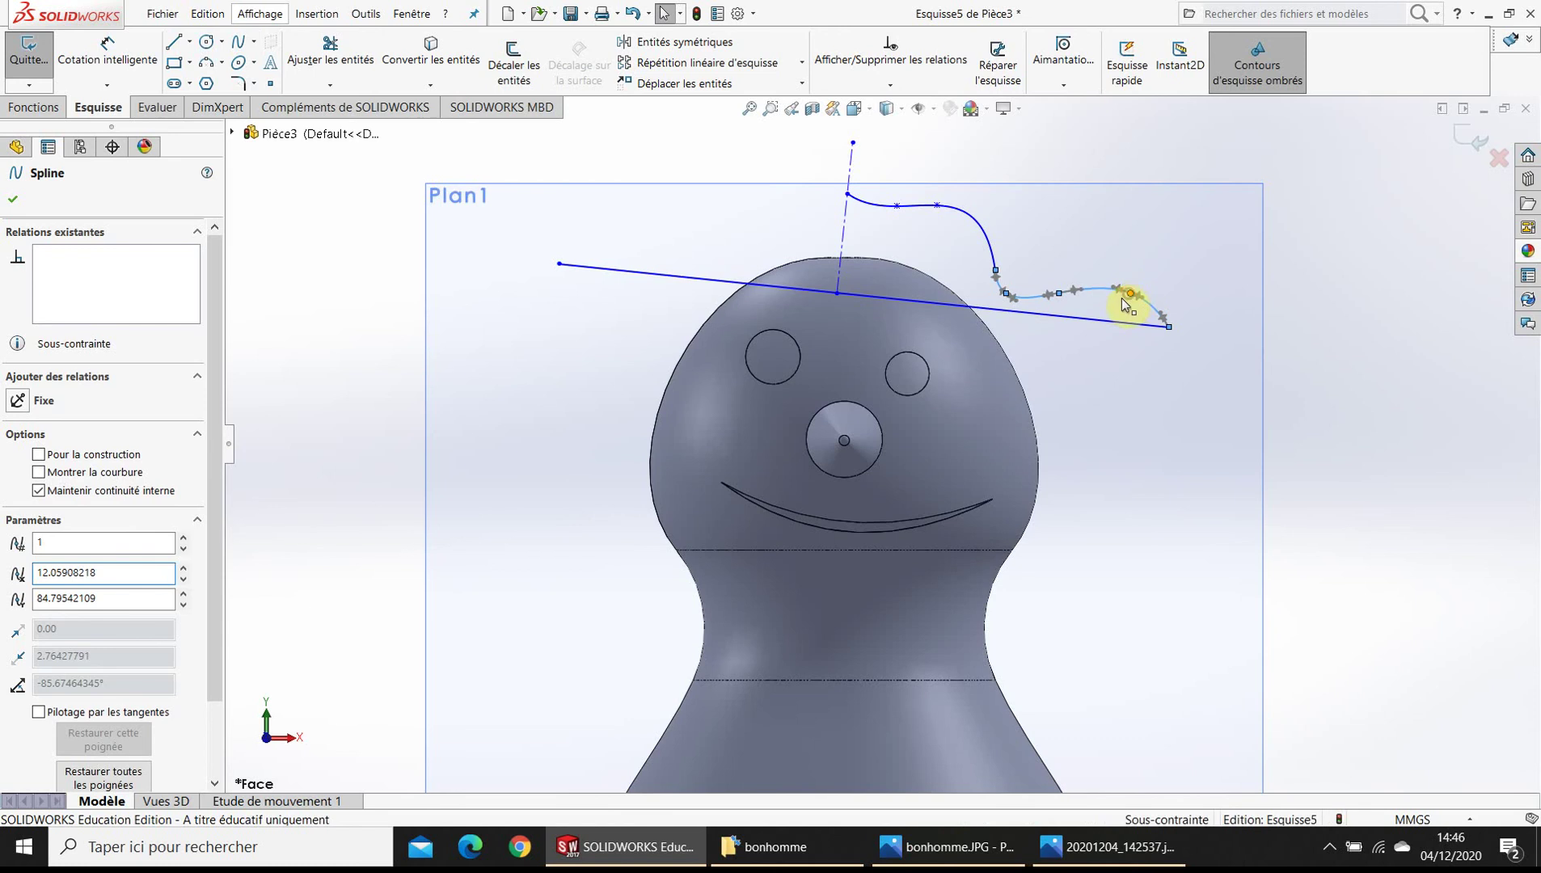
pyautogui.moveTo(1129, 295); pyautogui.dragTo(1114, 300)
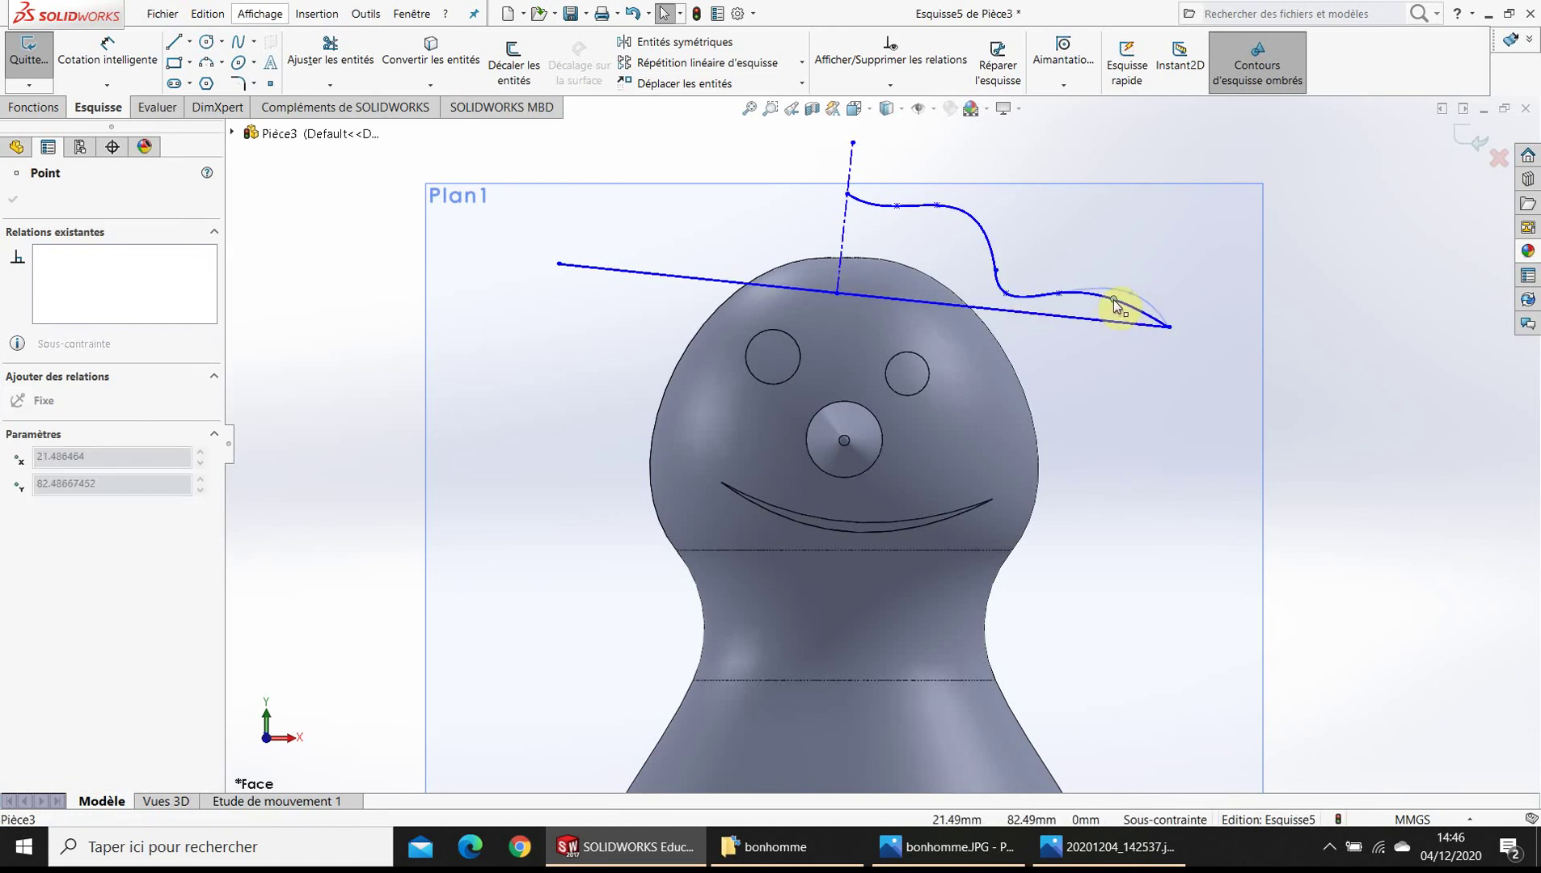
pyautogui.click(1007, 296)
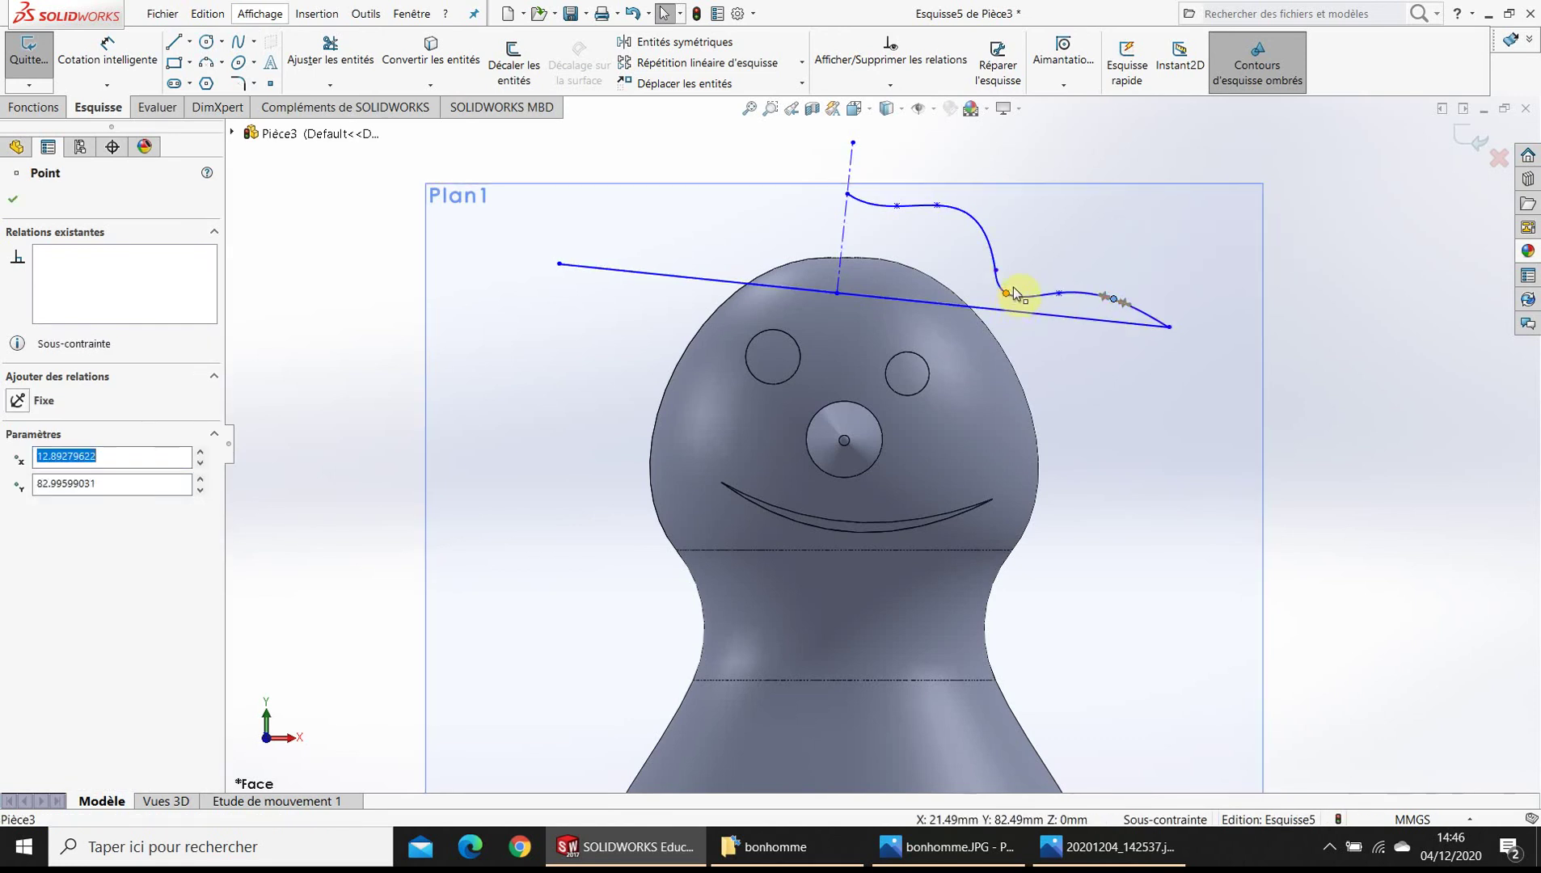
pyautogui.moveTo(1023, 285); pyautogui.dragTo(1006, 288)
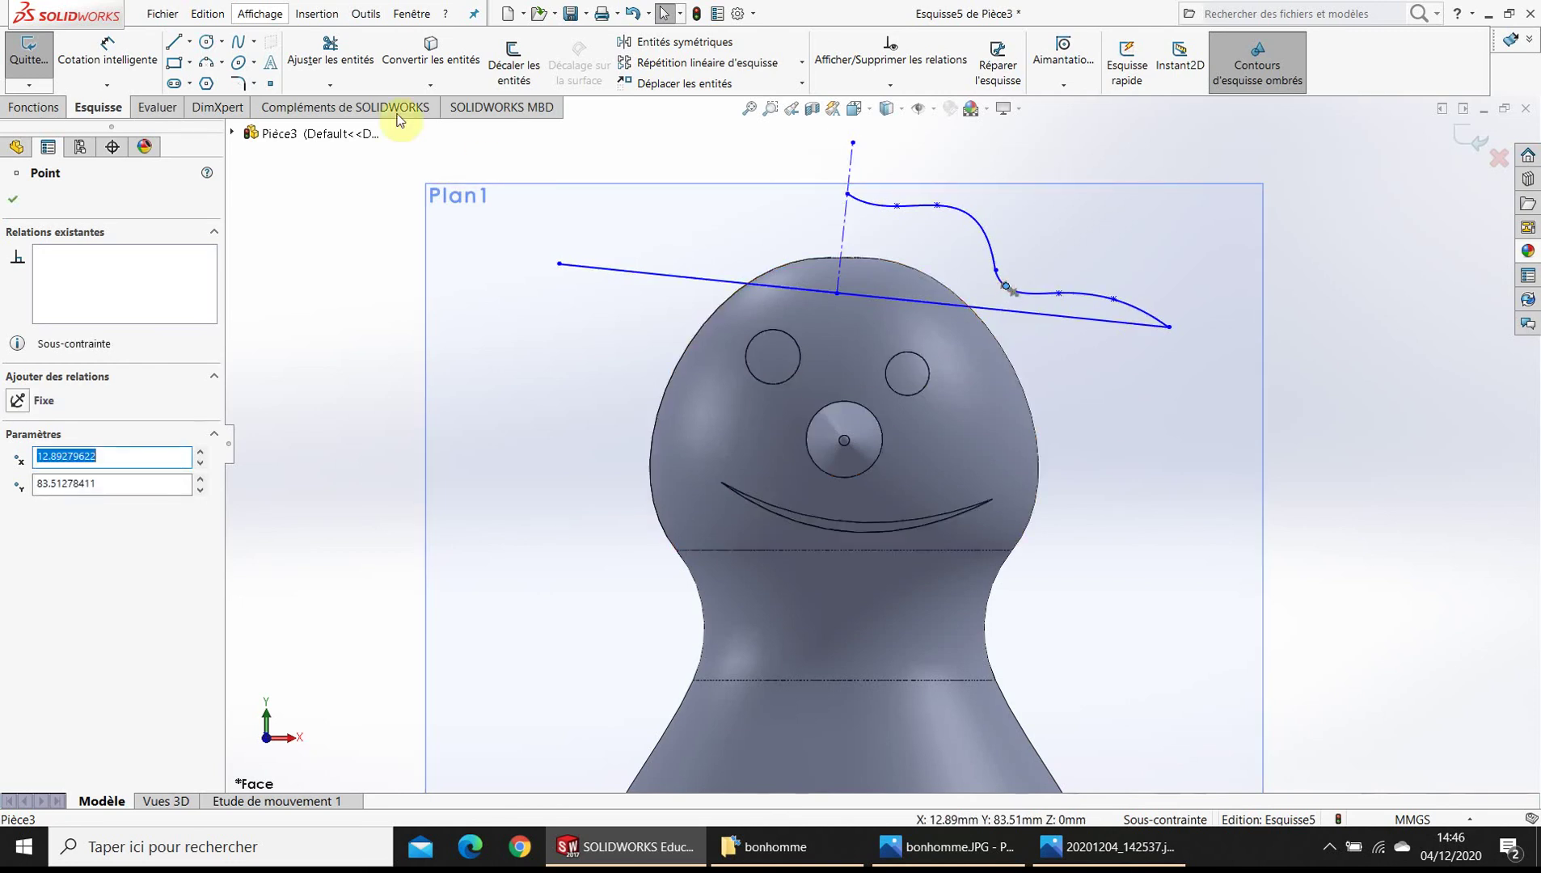
# - Trim the brim left of the centreline and add a line closing the hat profile
pyautogui.click(352, 65)
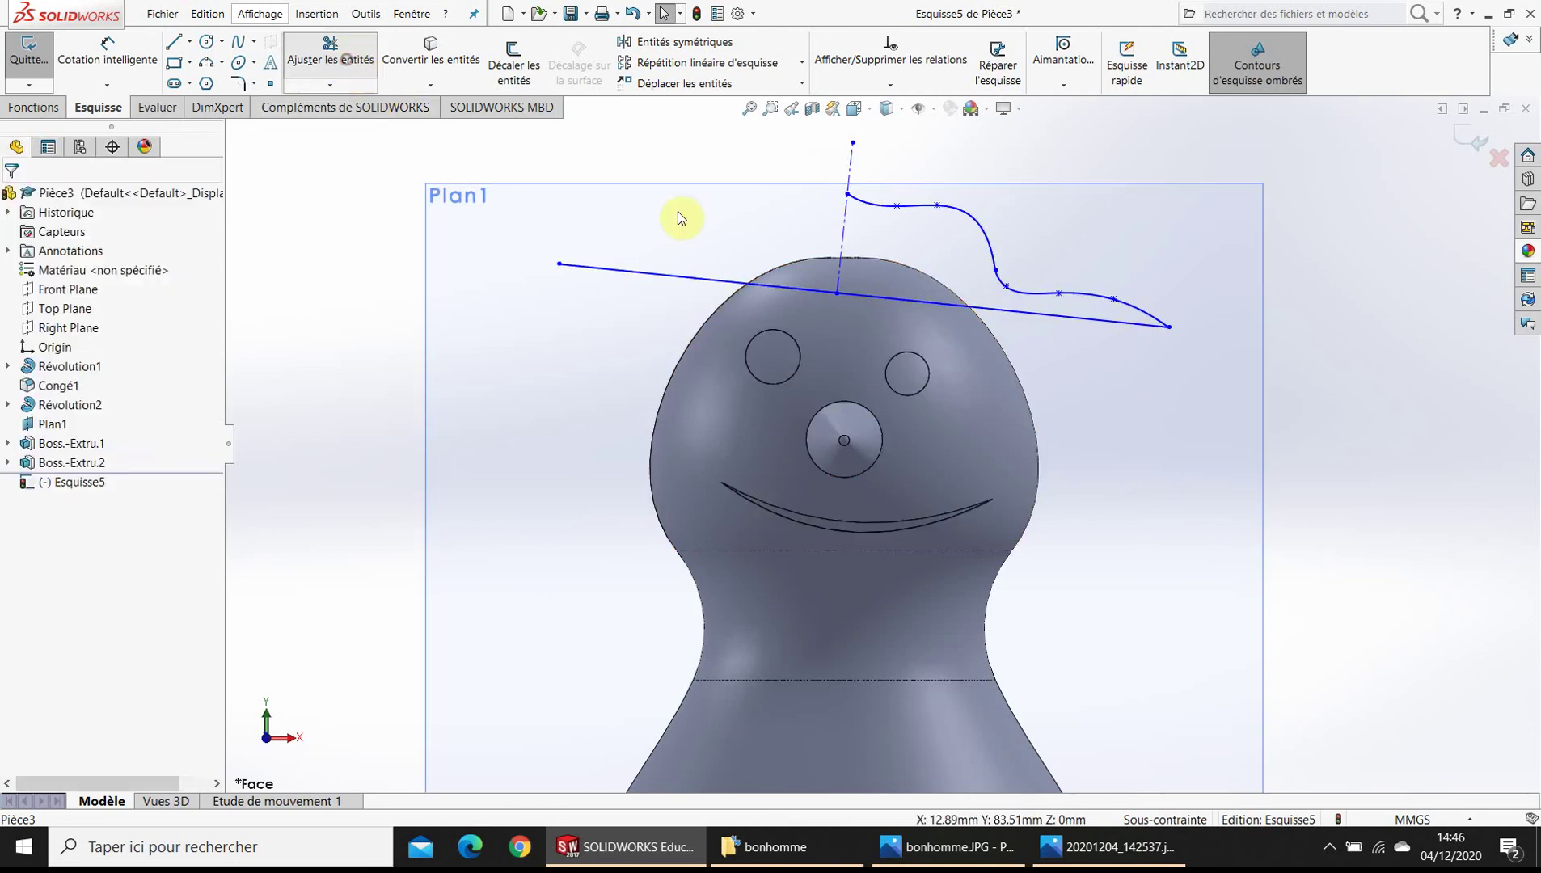
pyautogui.click(717, 281)
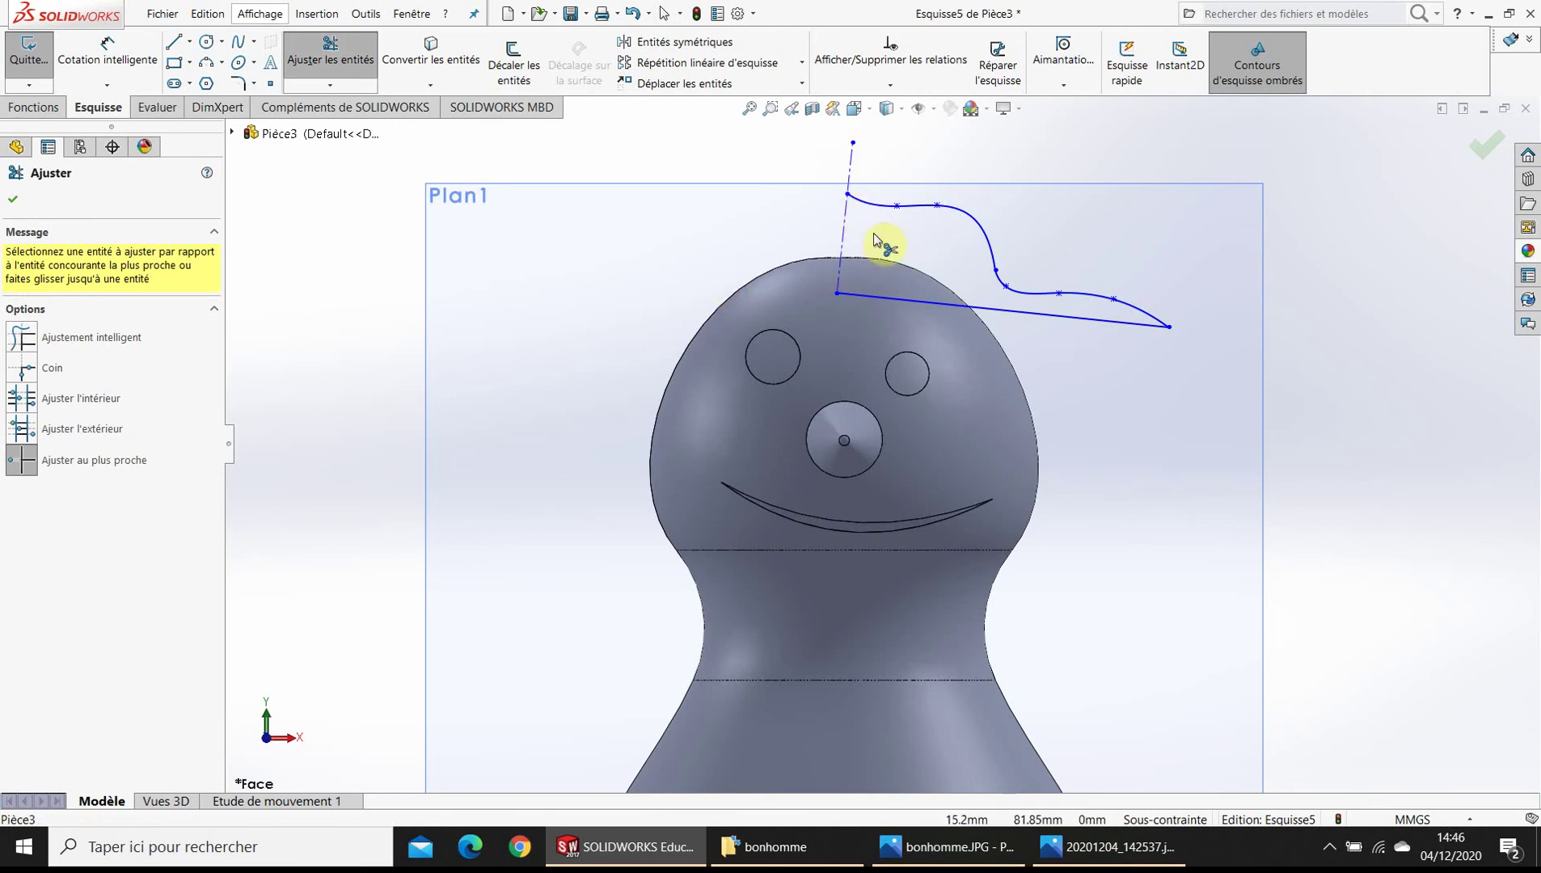
pyautogui.click(173, 42)
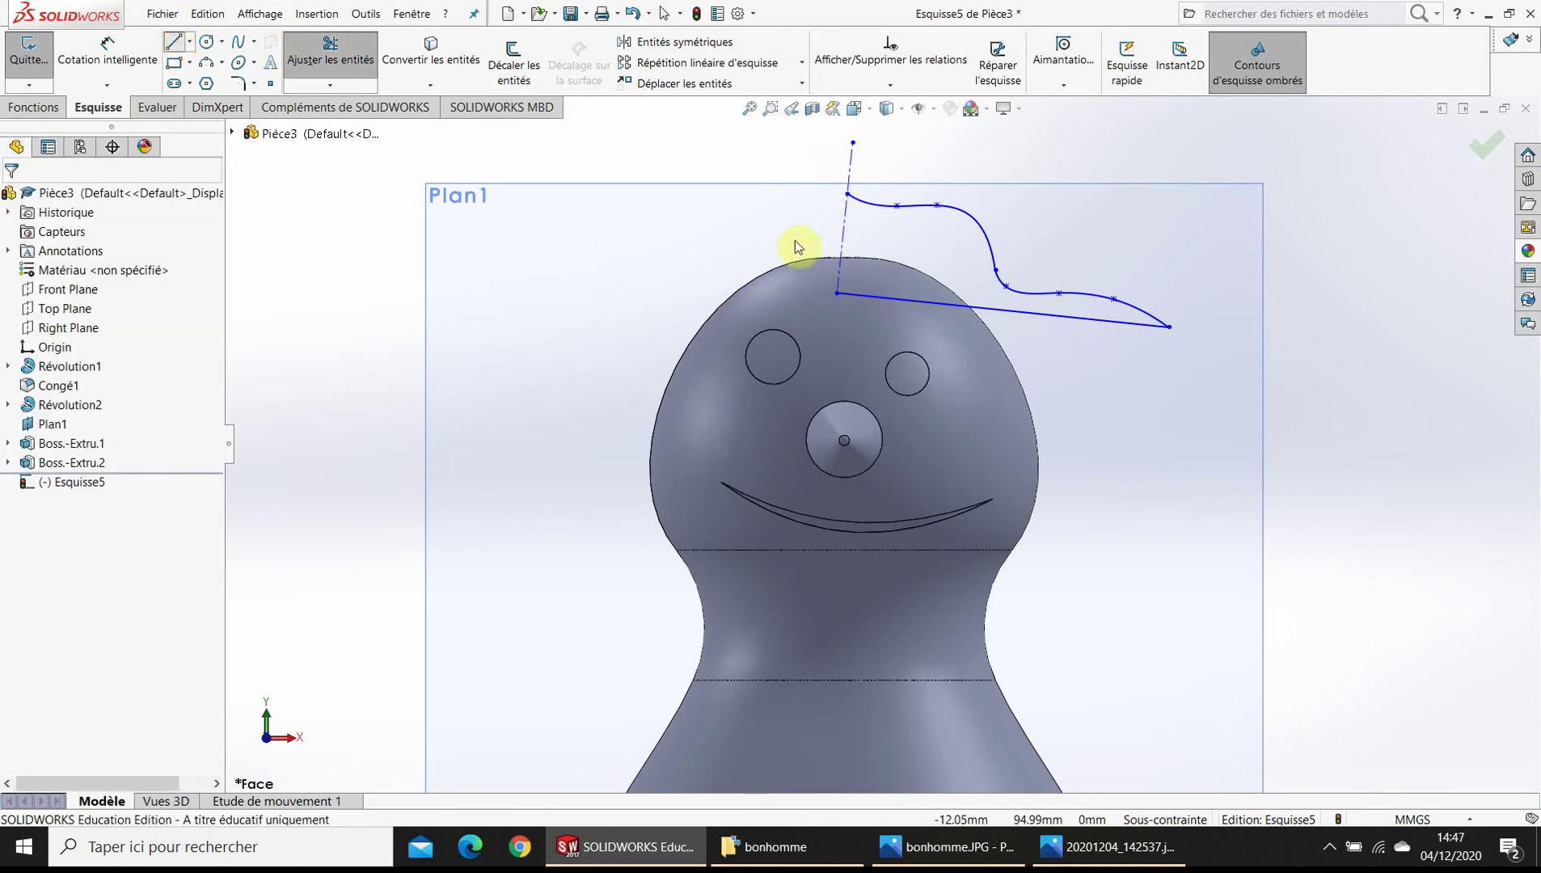
pyautogui.click(848, 195)
pyautogui.click(837, 293)
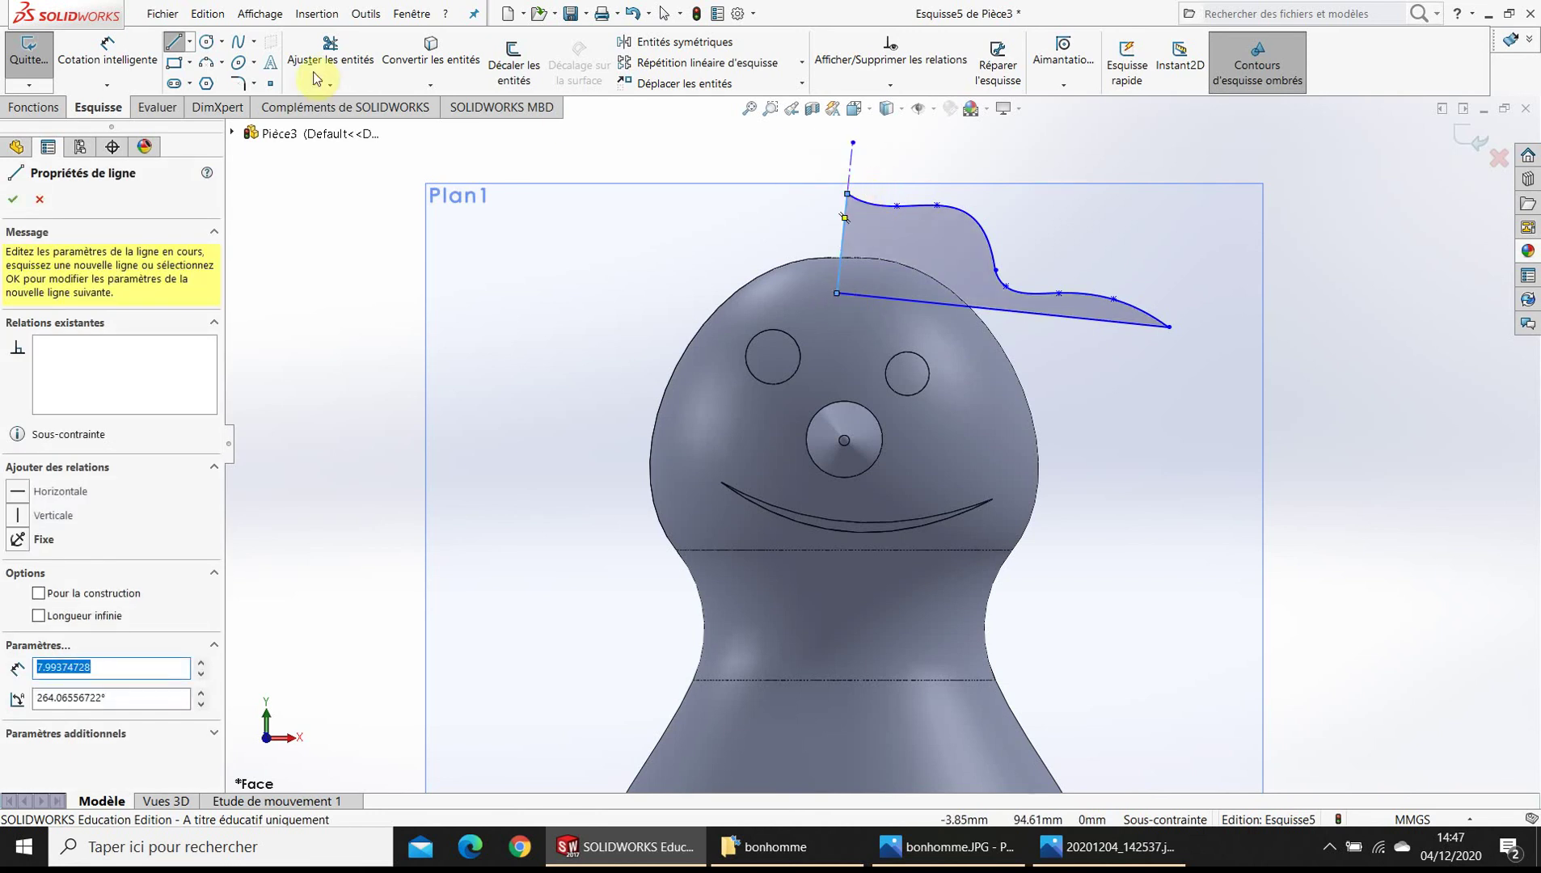
pyautogui.click(36, 107)
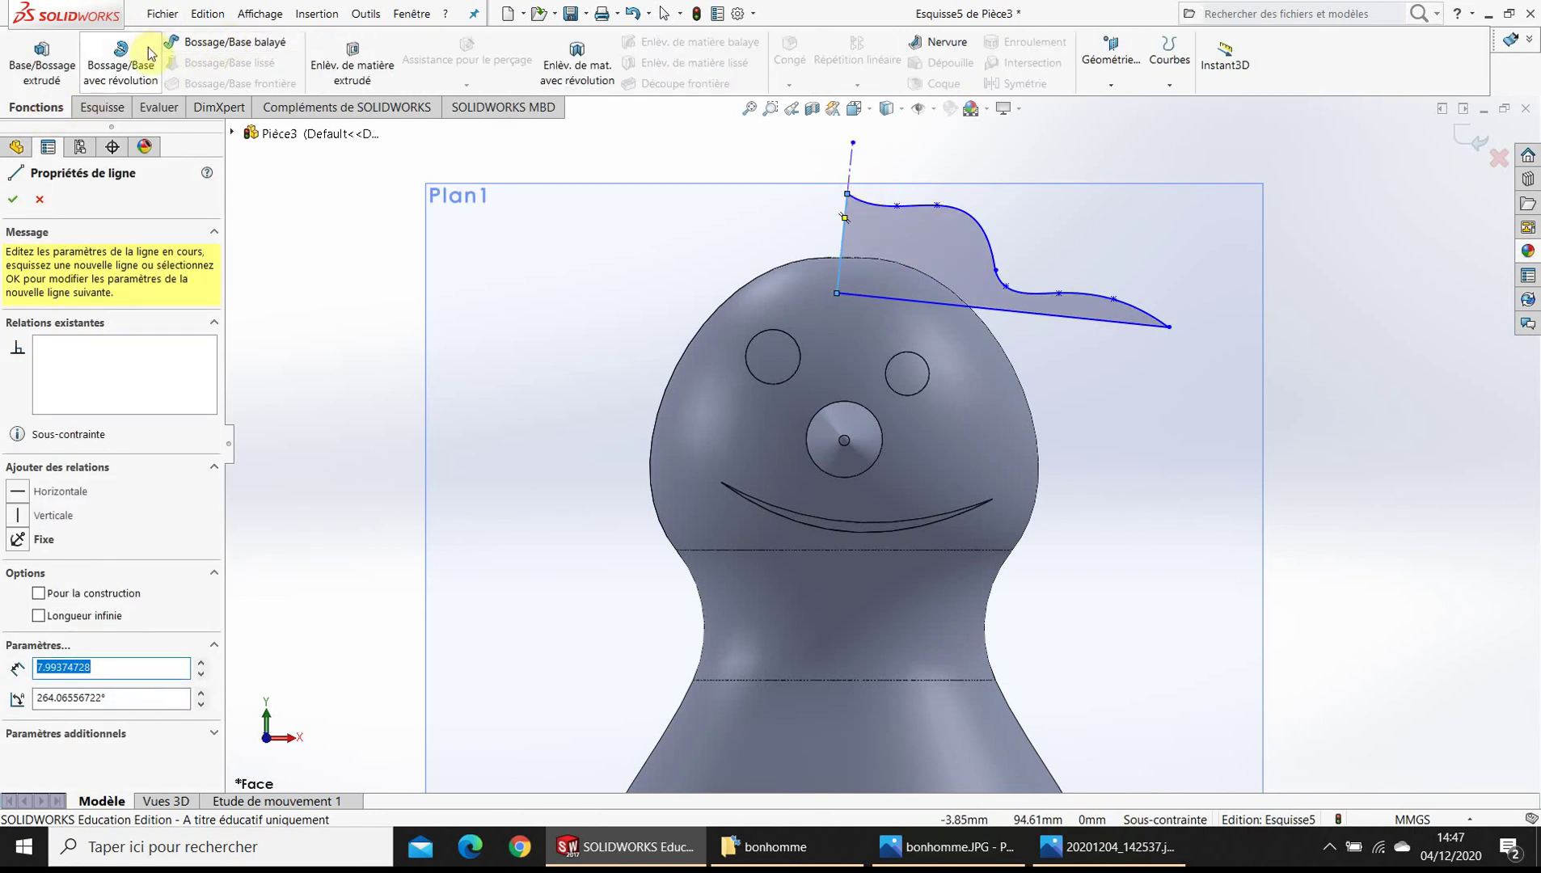
# - Revolve the hat profile 360° into the solid hat Révolution3 and orbit to view it
pyautogui.click(148, 54)
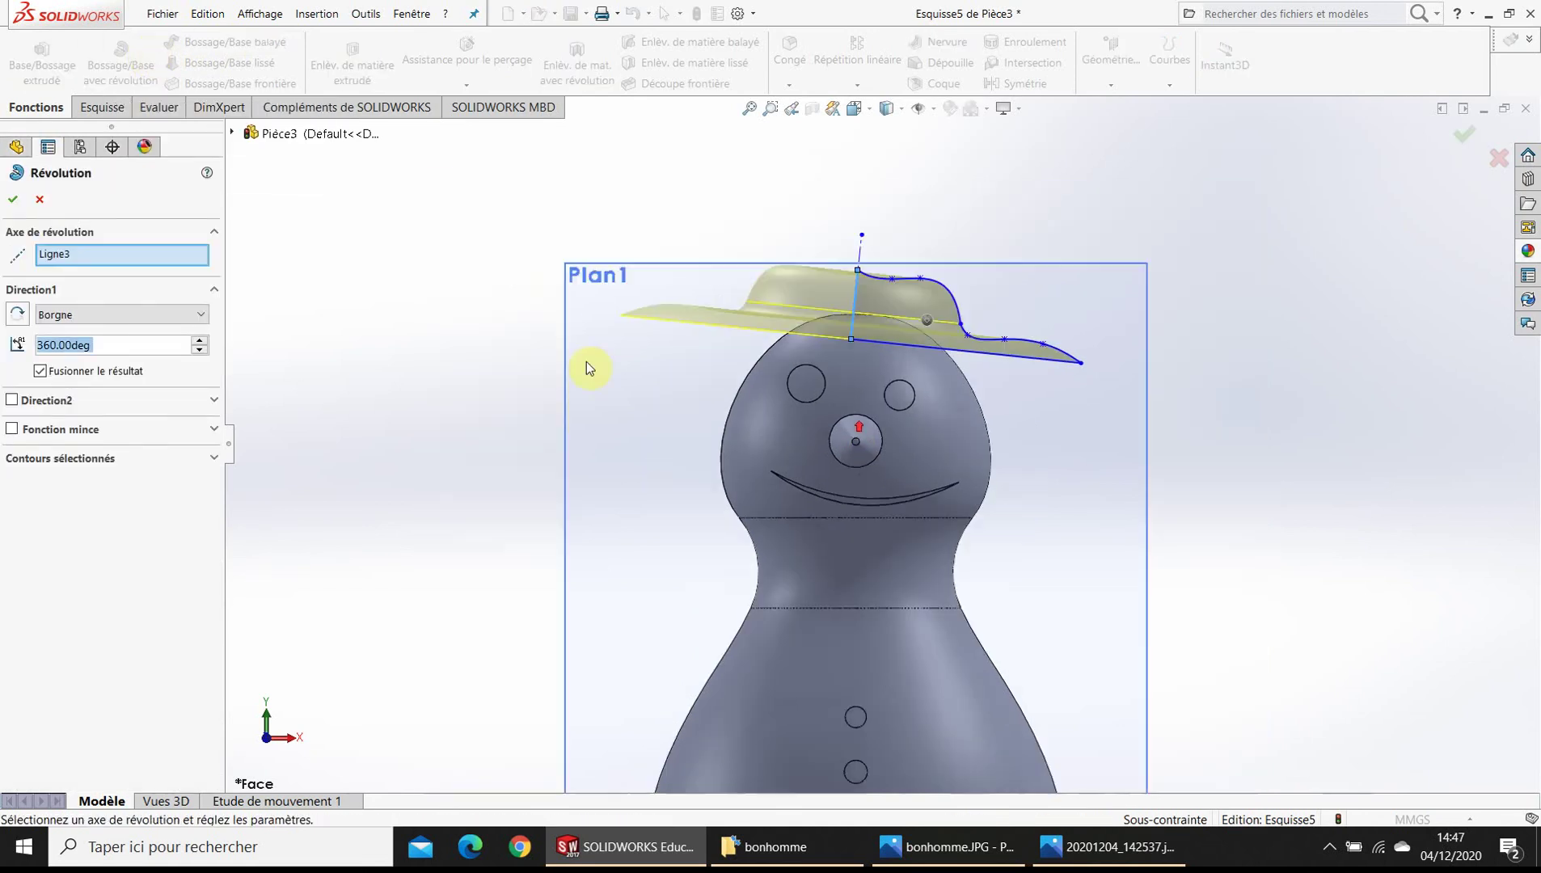
pyautogui.click(13, 203)
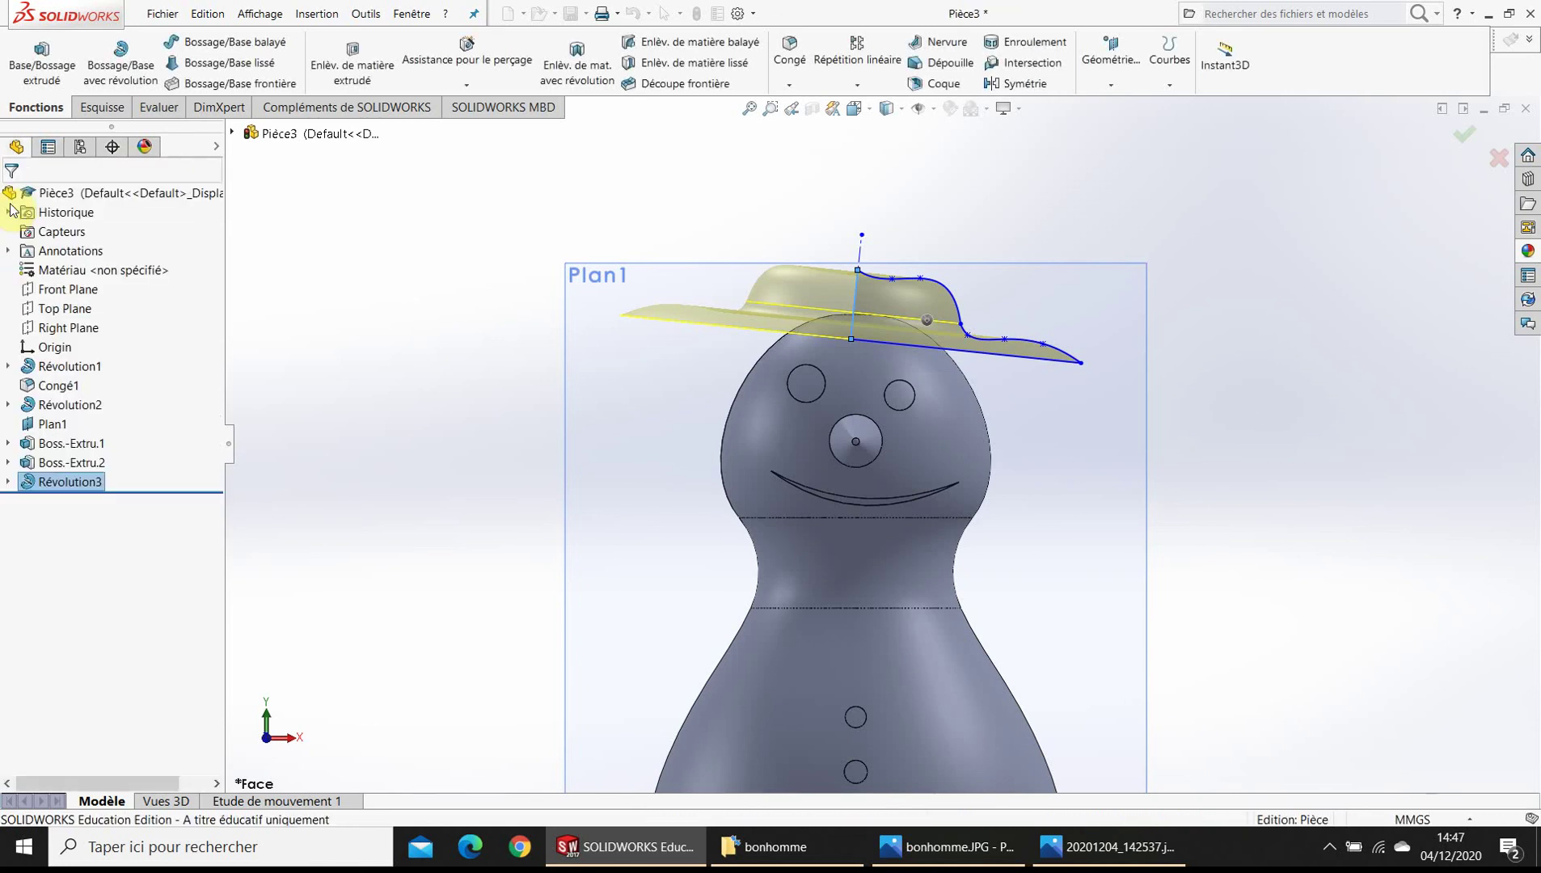
pyautogui.moveTo(791, 550)
pyautogui.mouseDown(button='middle')
pyautogui.moveTo(819, 566)
pyautogui.moveTo(784, 585)
pyautogui.moveTo(815, 577)
pyautogui.moveTo(714, 560)
pyautogui.moveTo(678, 522)
pyautogui.moveTo(798, 577)
pyautogui.moveTo(705, 561)
pyautogui.mouseUp(button='middle')
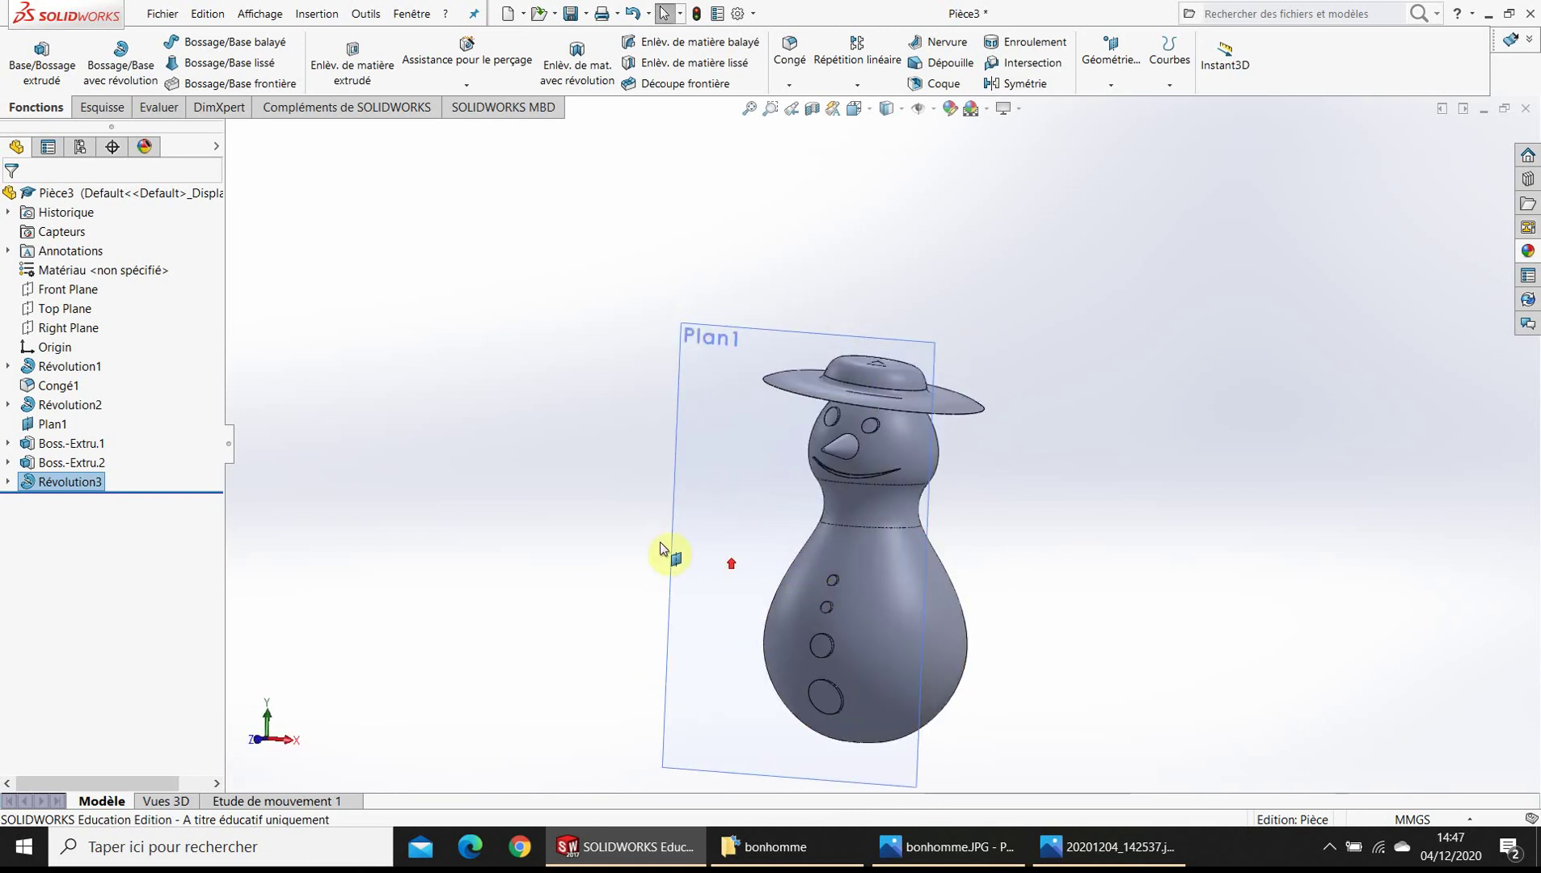
pyautogui.scroll(3, 829, 577)
# - Start a new sketch on Plan1 with the view facing it head-on
pyautogui.click(789, 603)
pyautogui.press('space')
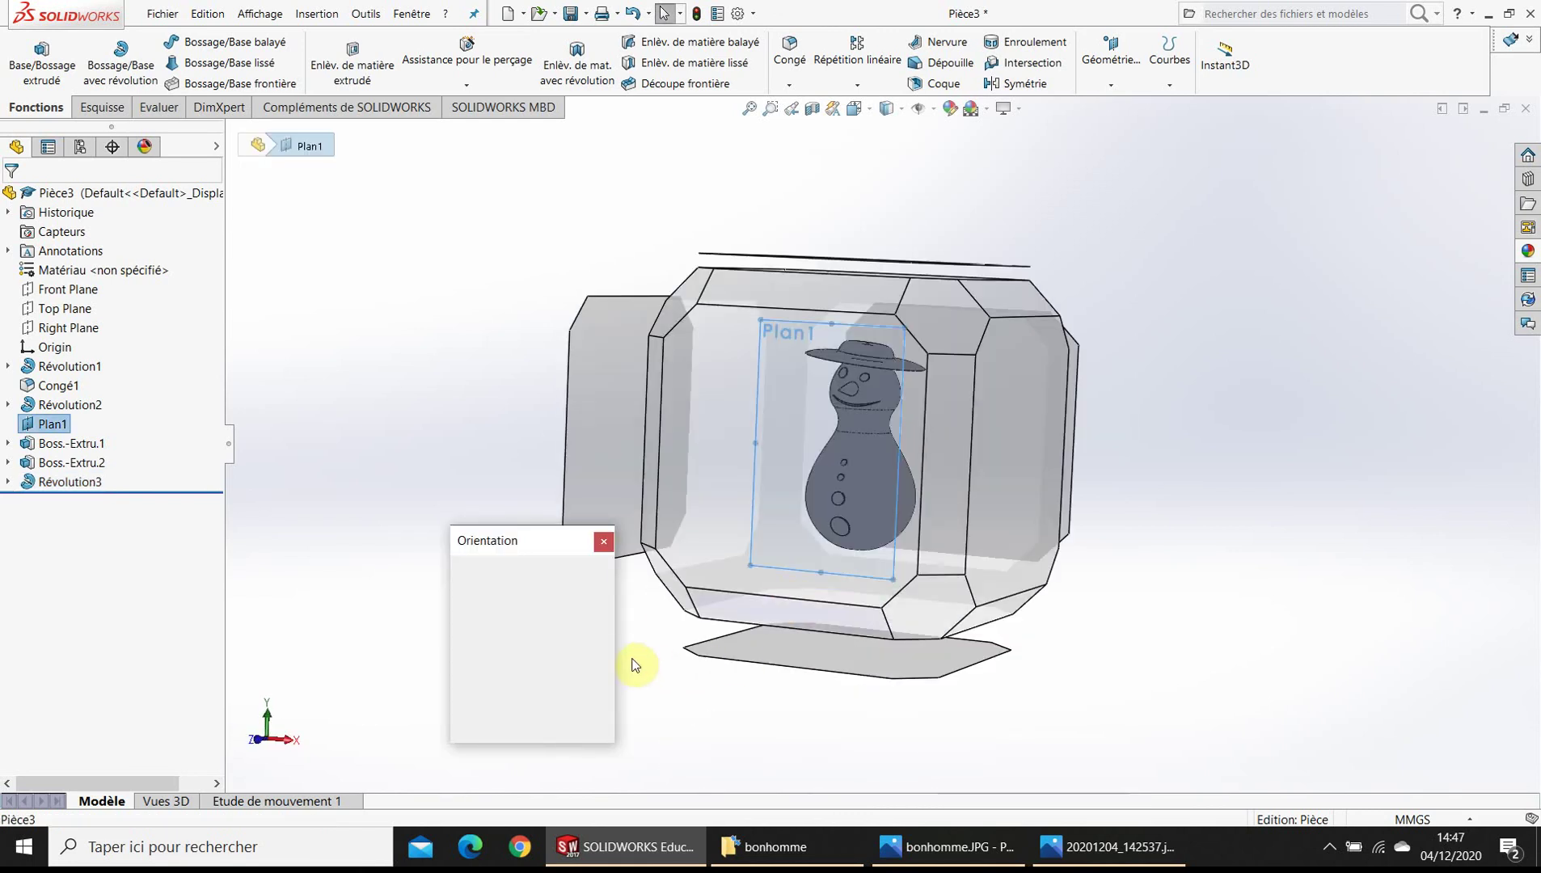
pyautogui.click(604, 639)
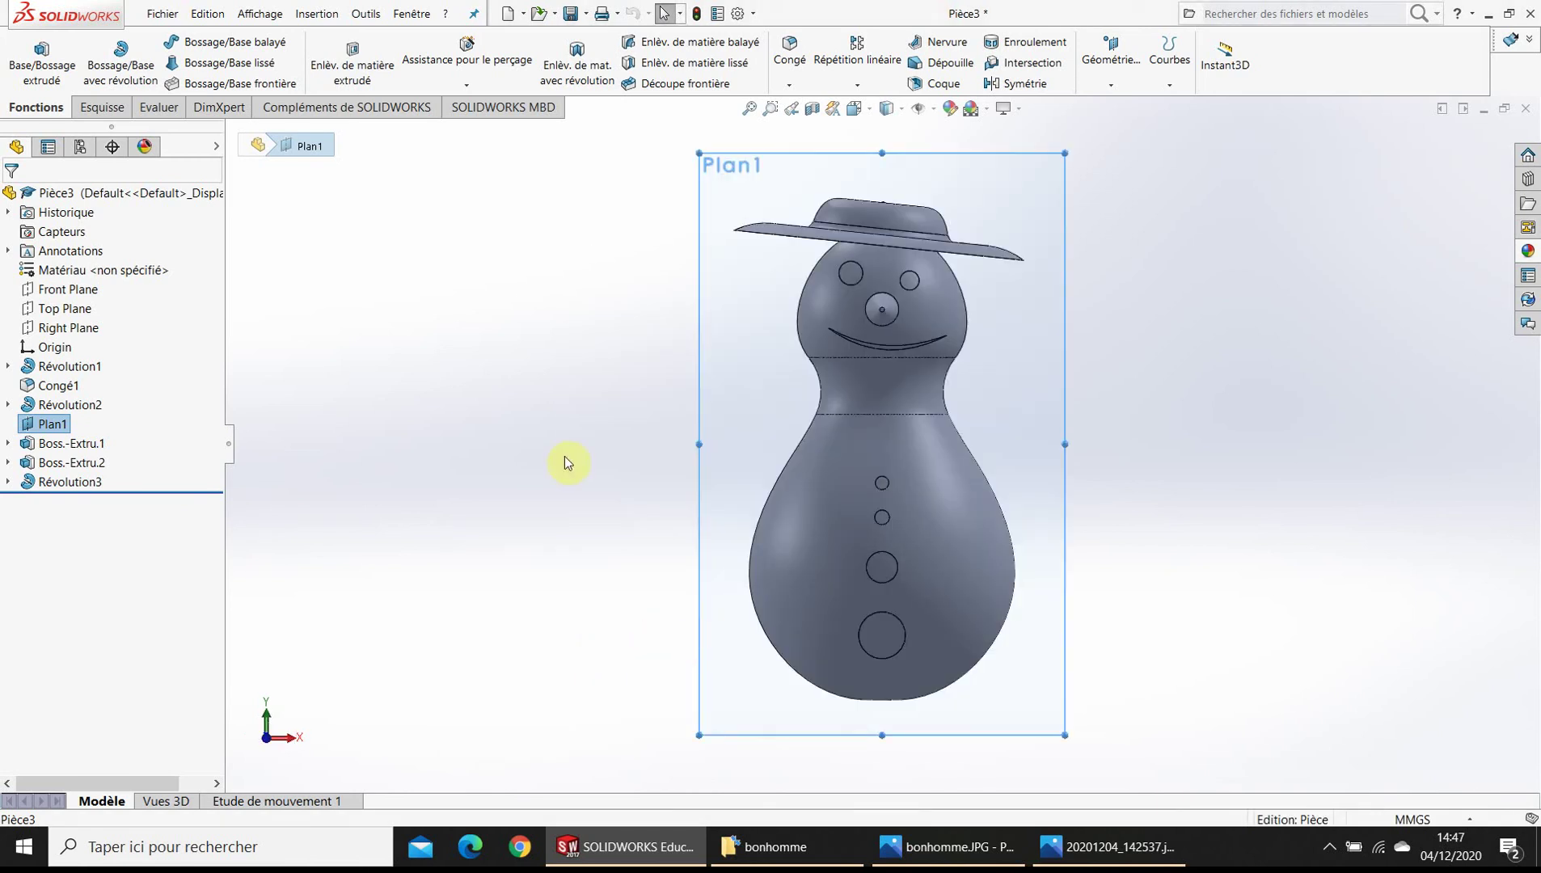
pyautogui.click(105, 118)
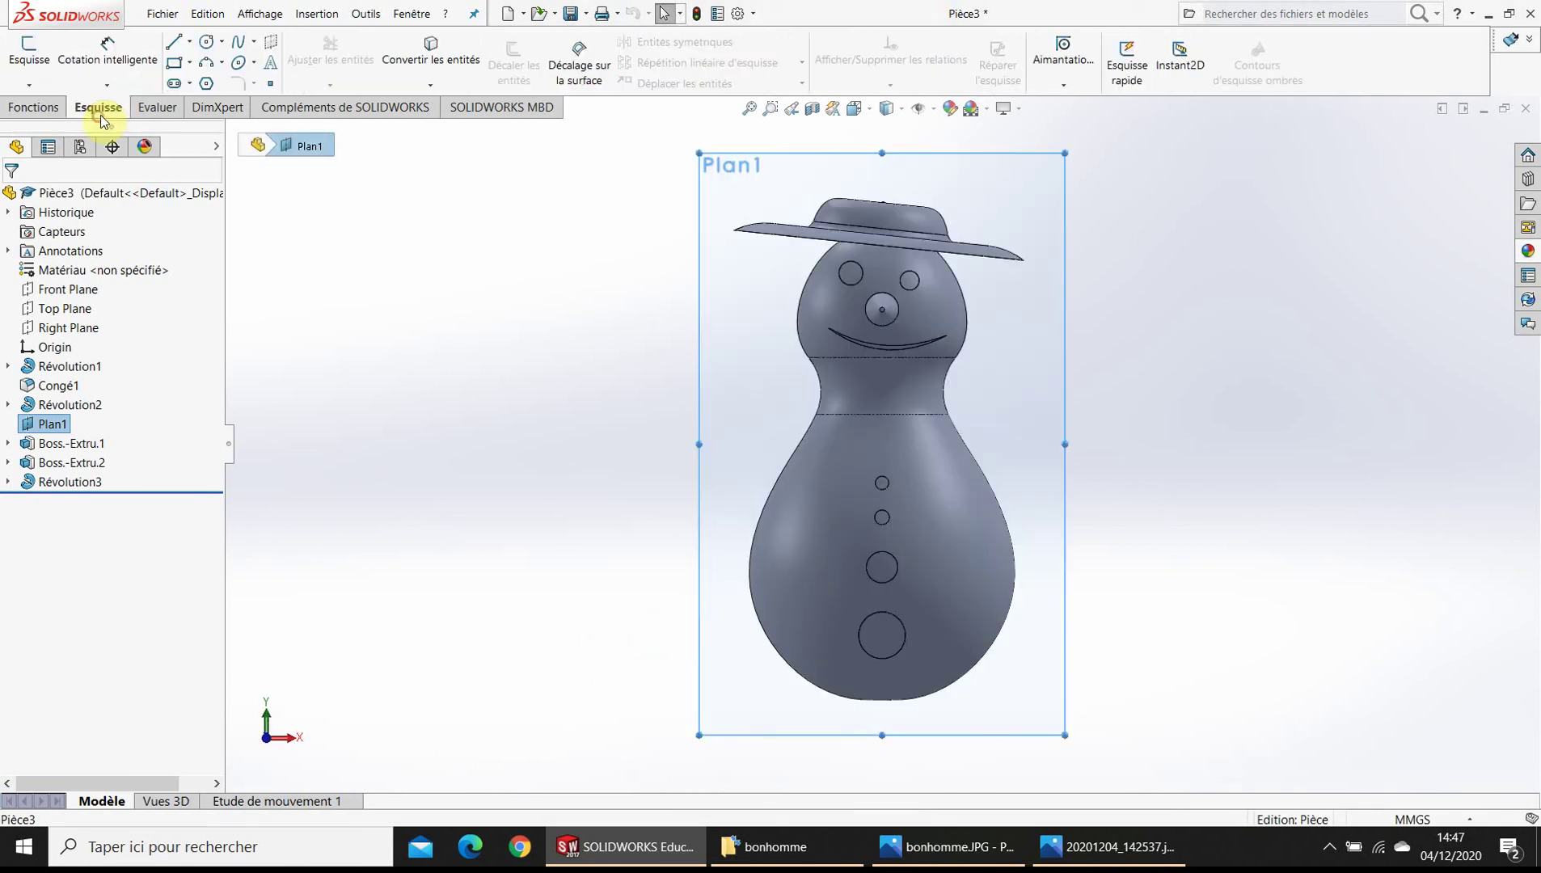
pyautogui.click(26, 53)
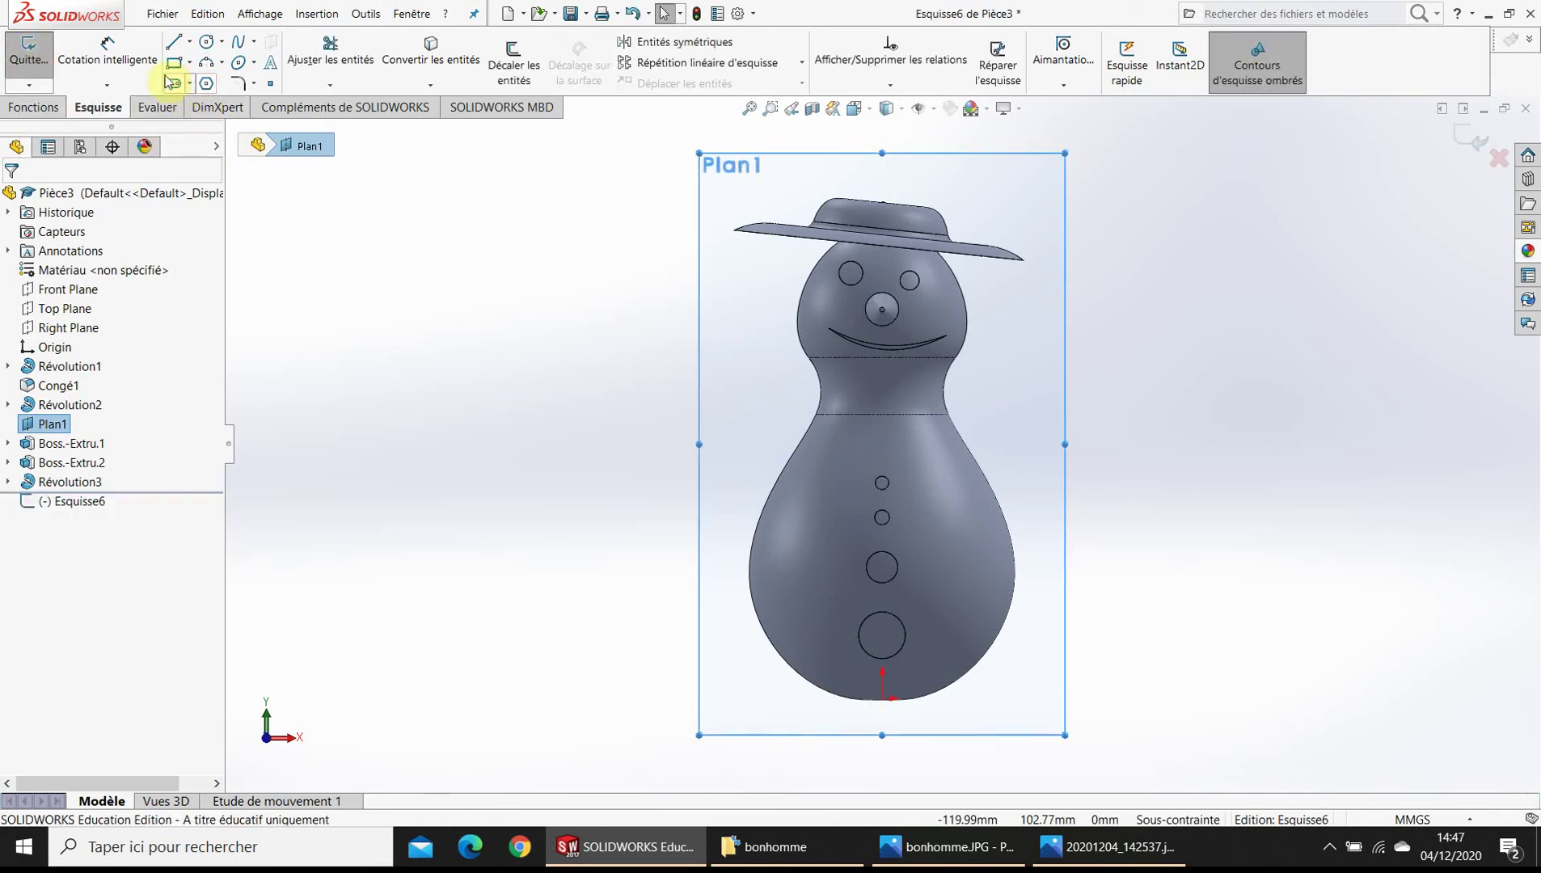
# - Draw a rectangle enclosing the bottom of the snowman's body
pyautogui.click(671, 661)
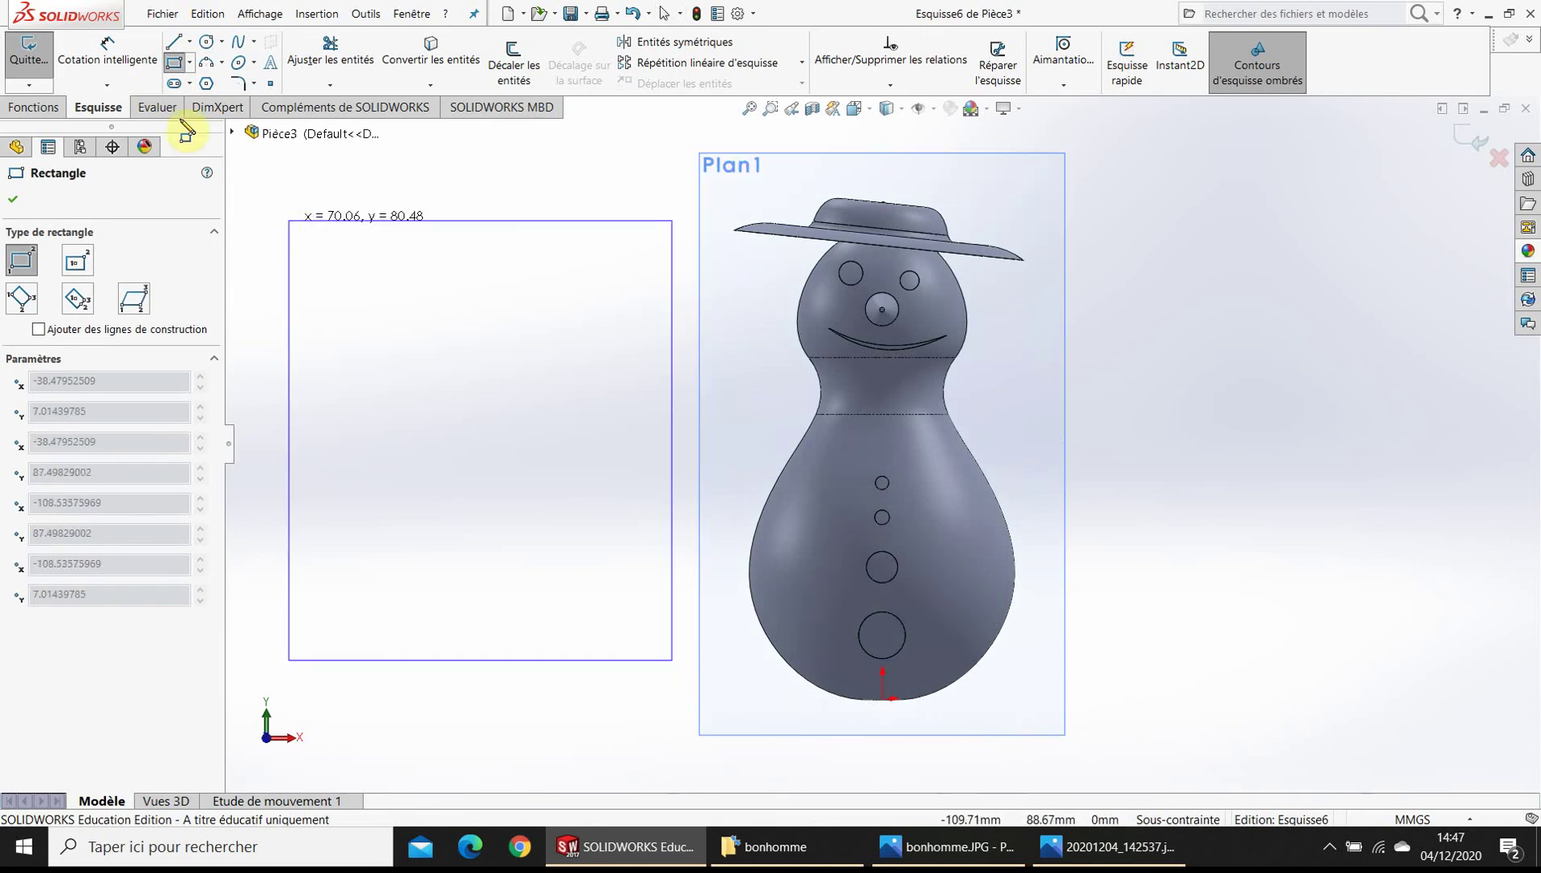
pyautogui.click(177, 66)
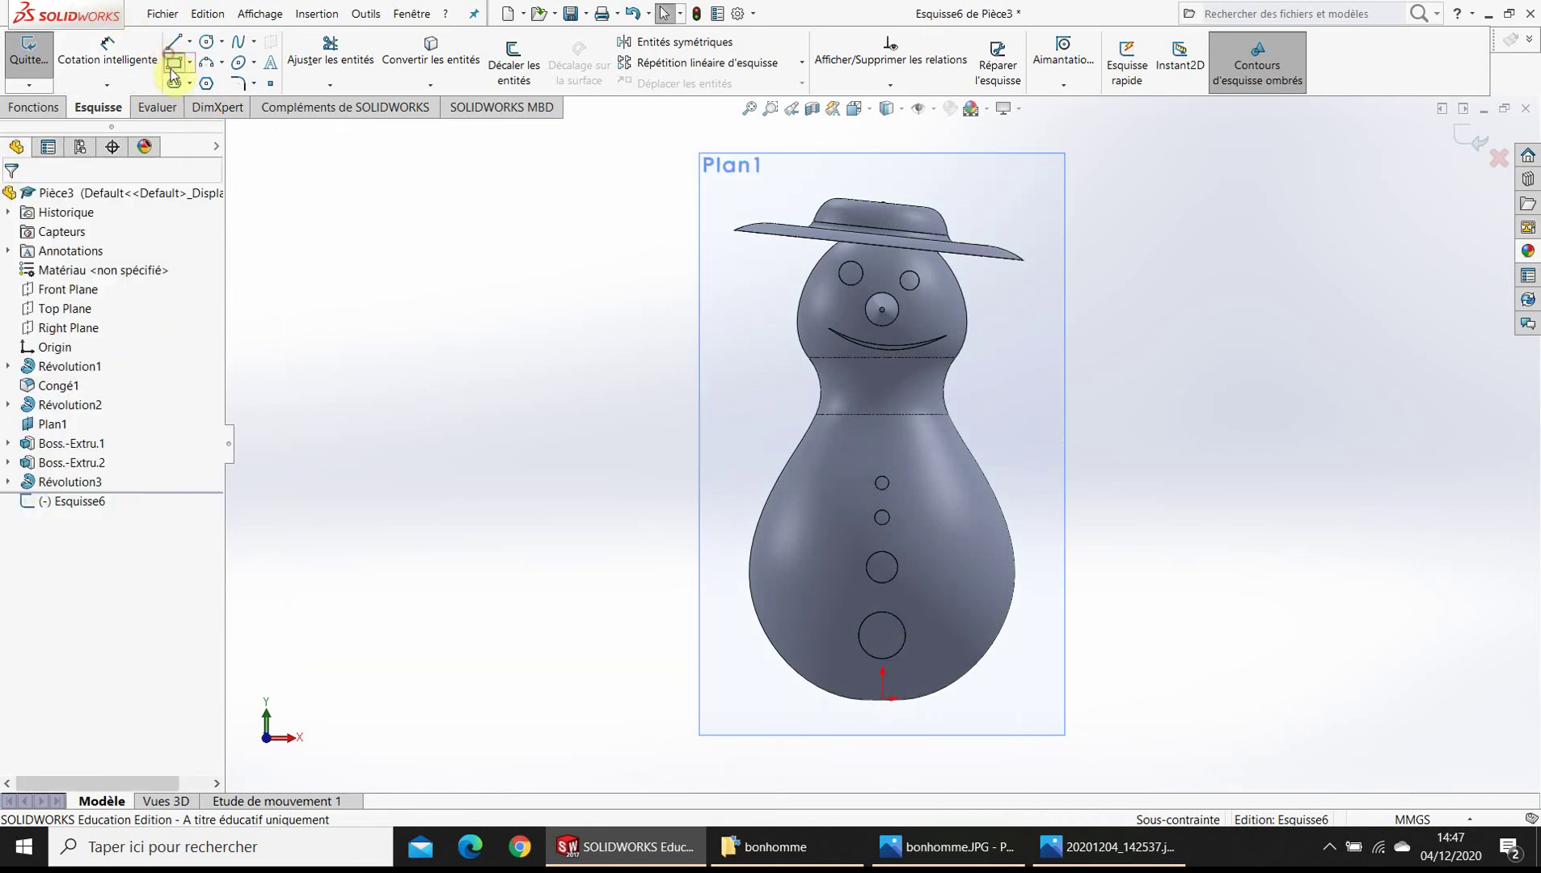
pyautogui.click(174, 63)
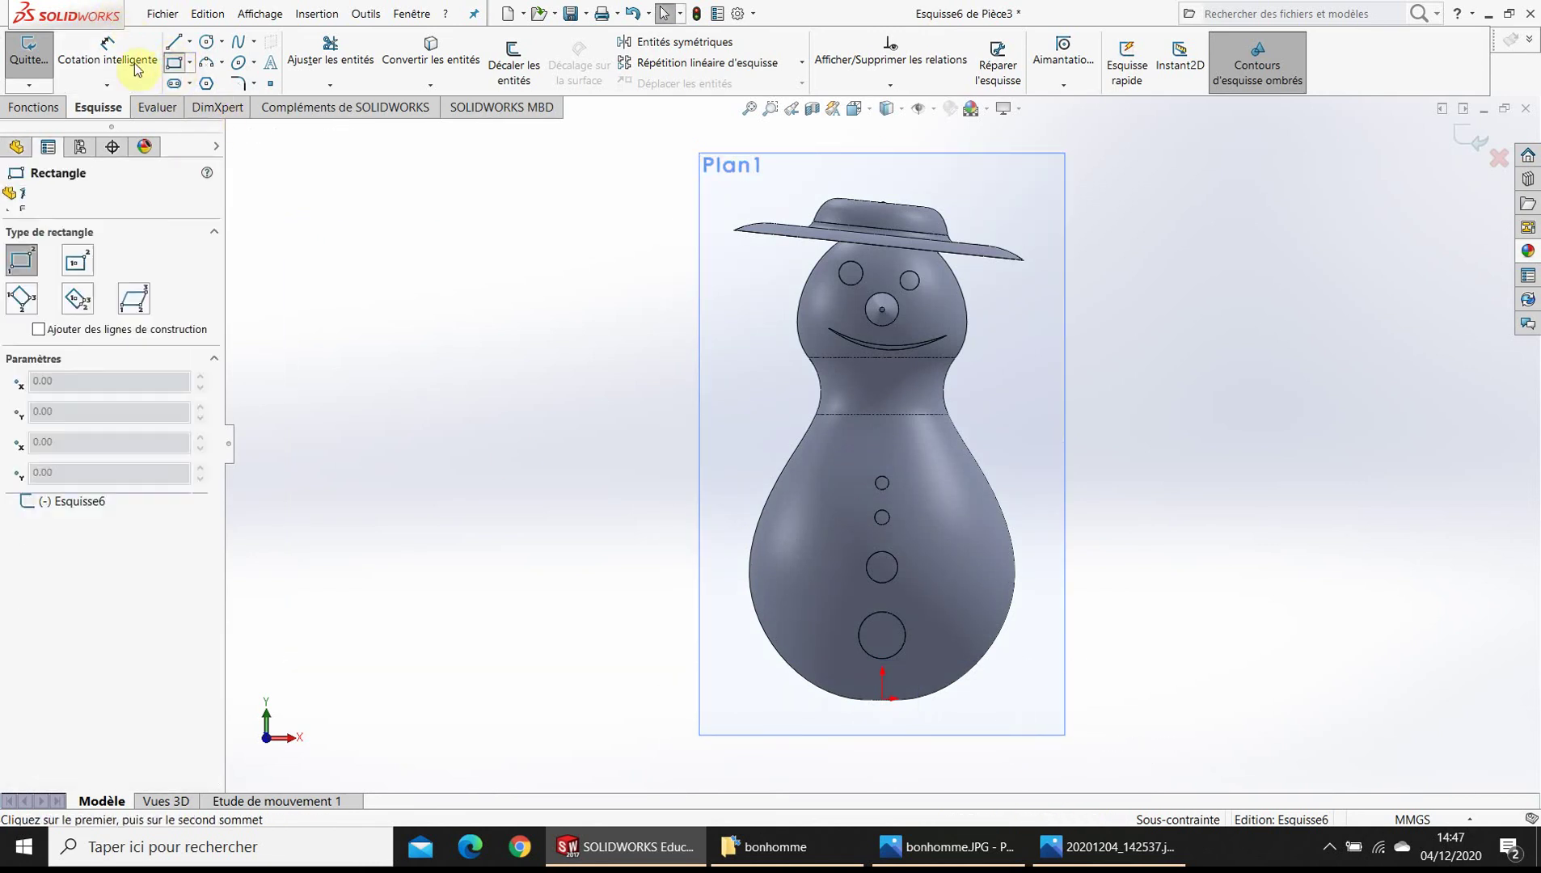
pyautogui.click(720, 678)
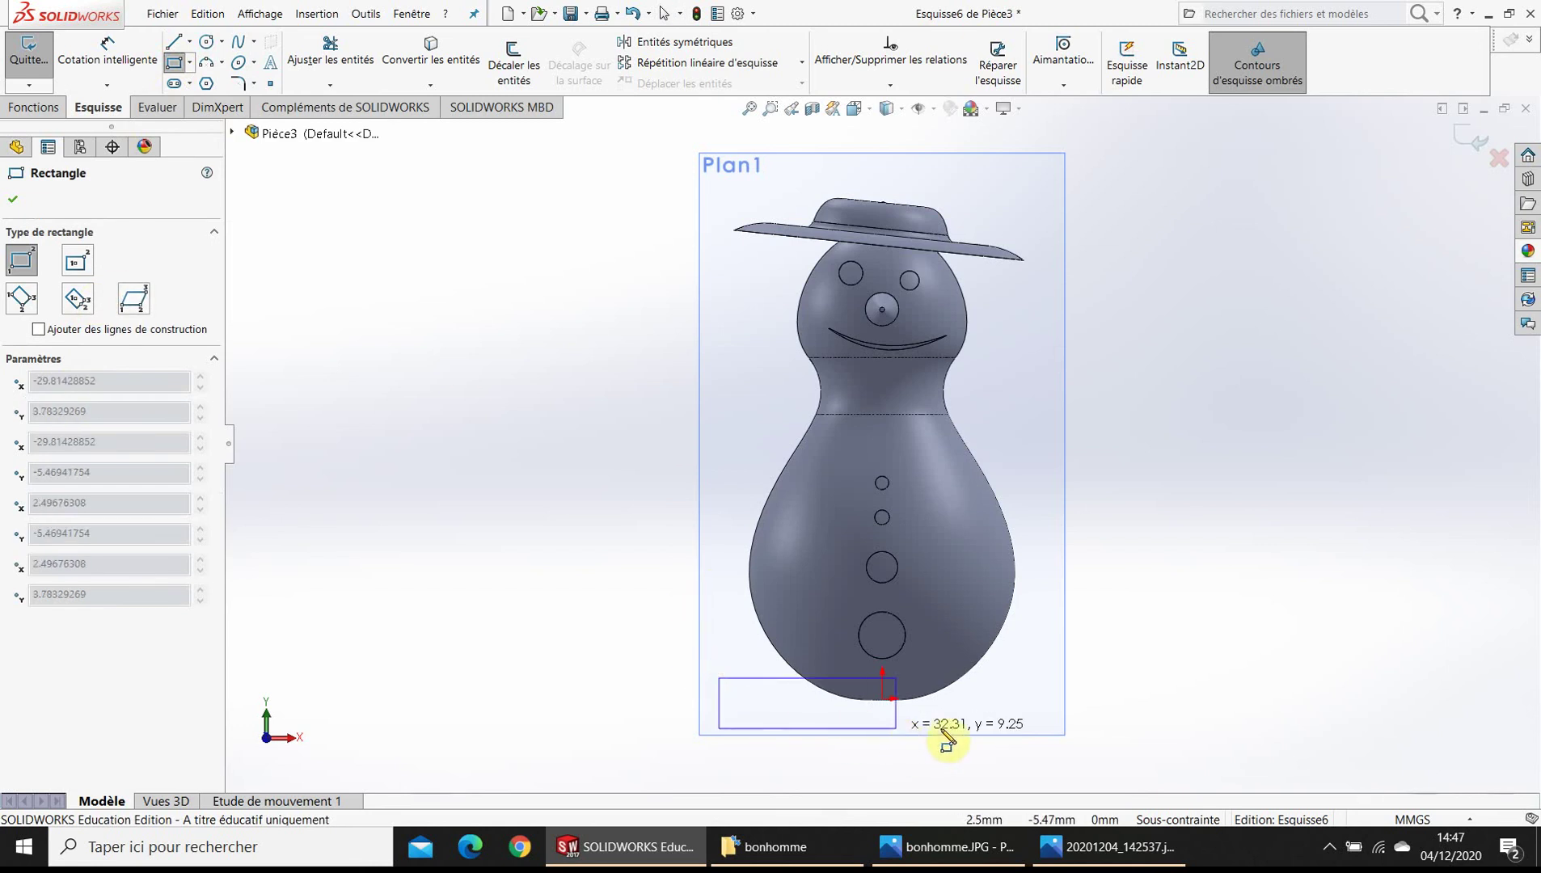
pyautogui.click(1069, 738)
pyautogui.moveTo(639, 508); pyautogui.dragTo(619, 515, button='middle')
# - Cut the rectangle Through All to flatten the snowman's base
pyautogui.click(22, 117)
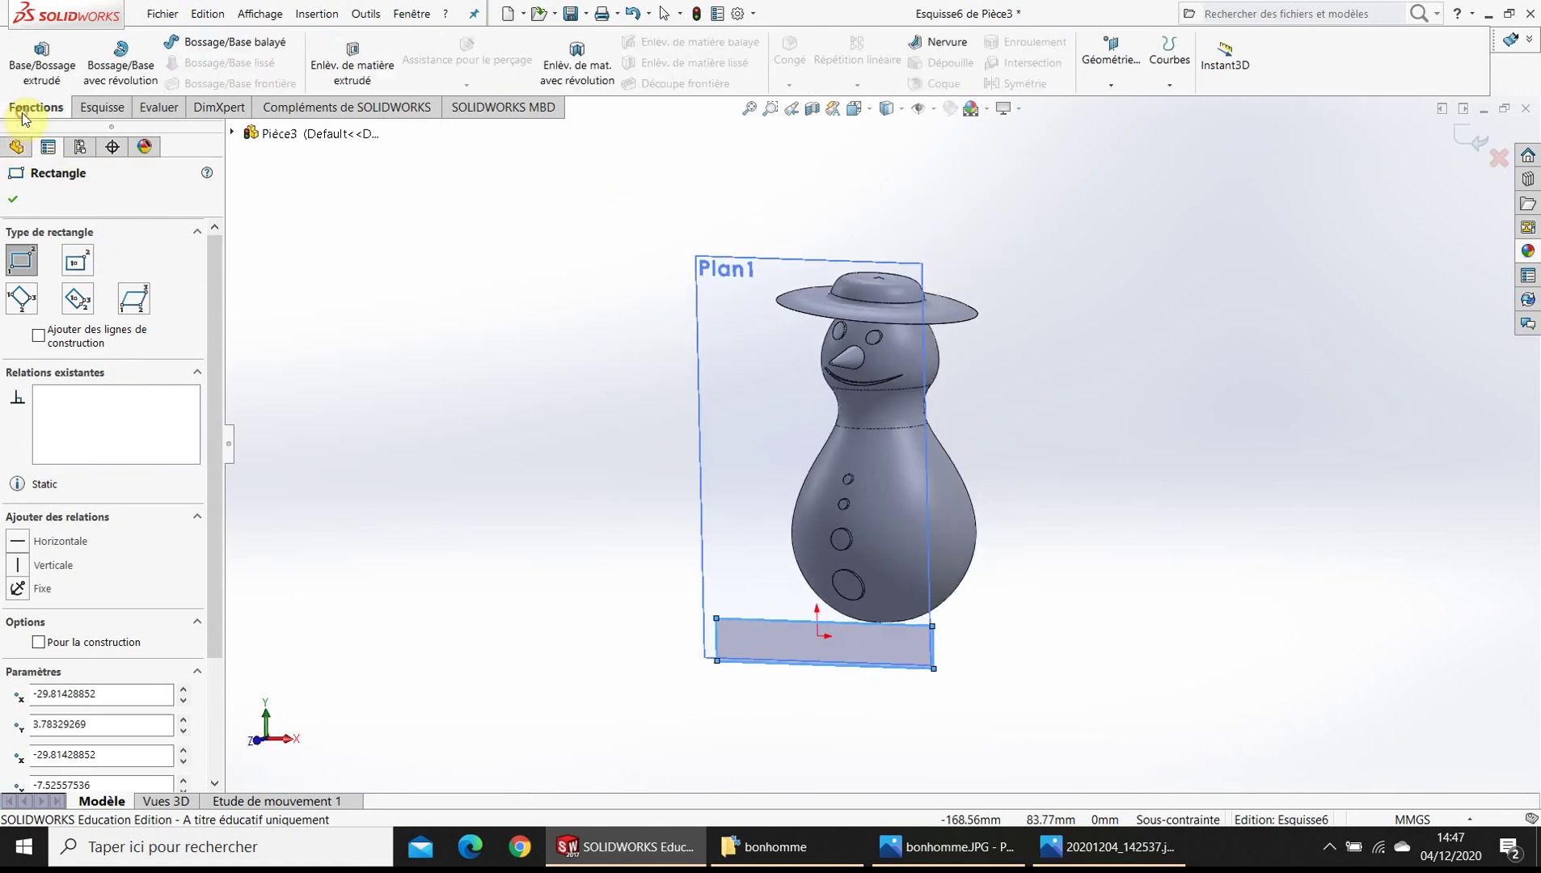
pyautogui.click(354, 67)
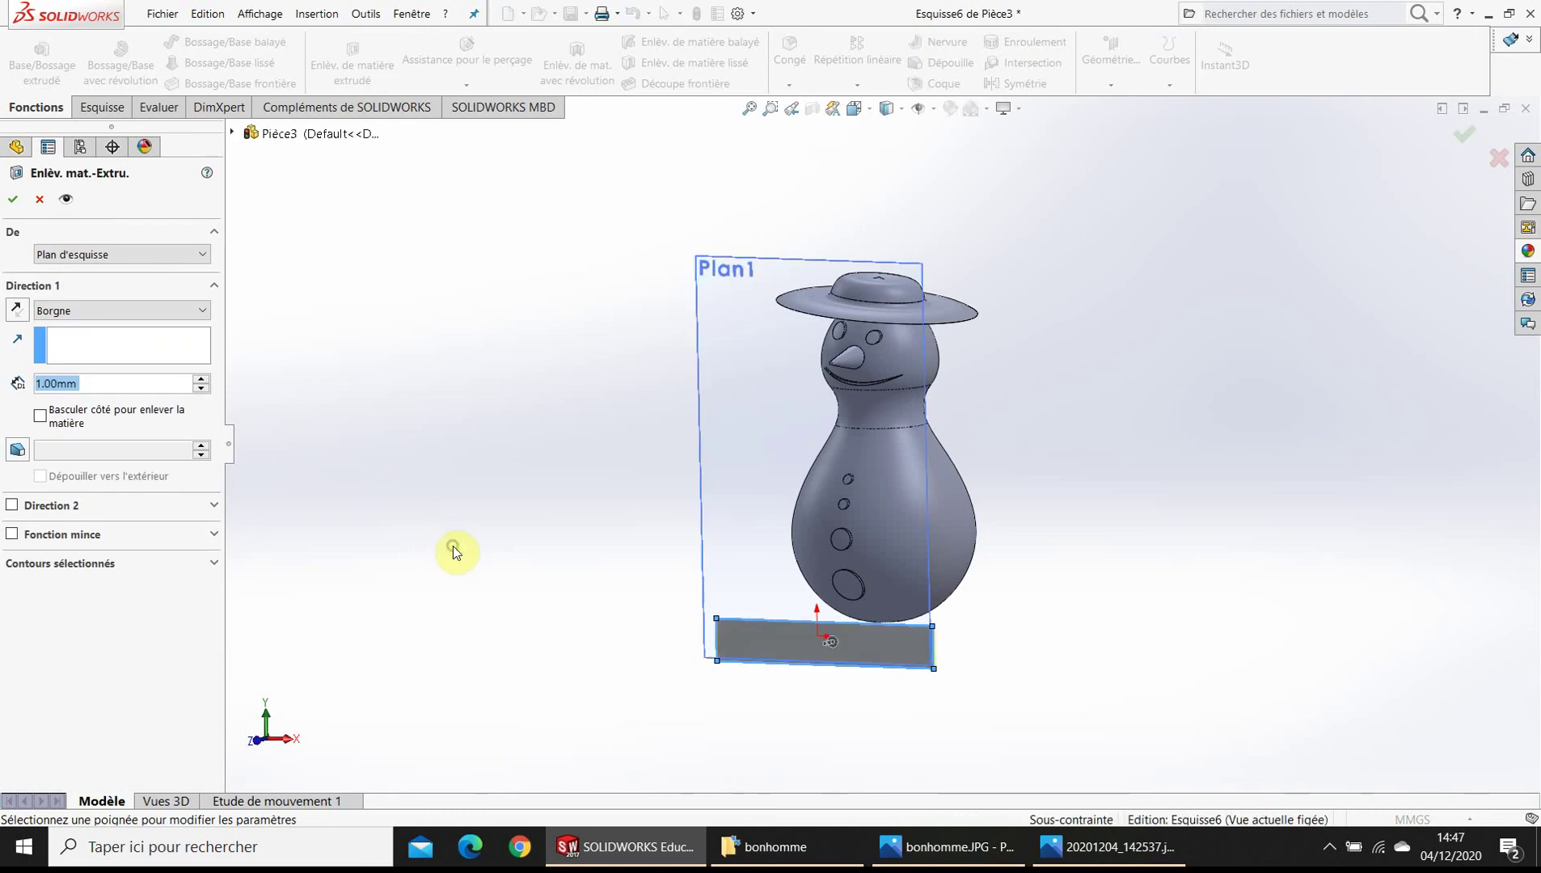
pyautogui.click(97, 312)
pyautogui.click(100, 340)
pyautogui.click(13, 199)
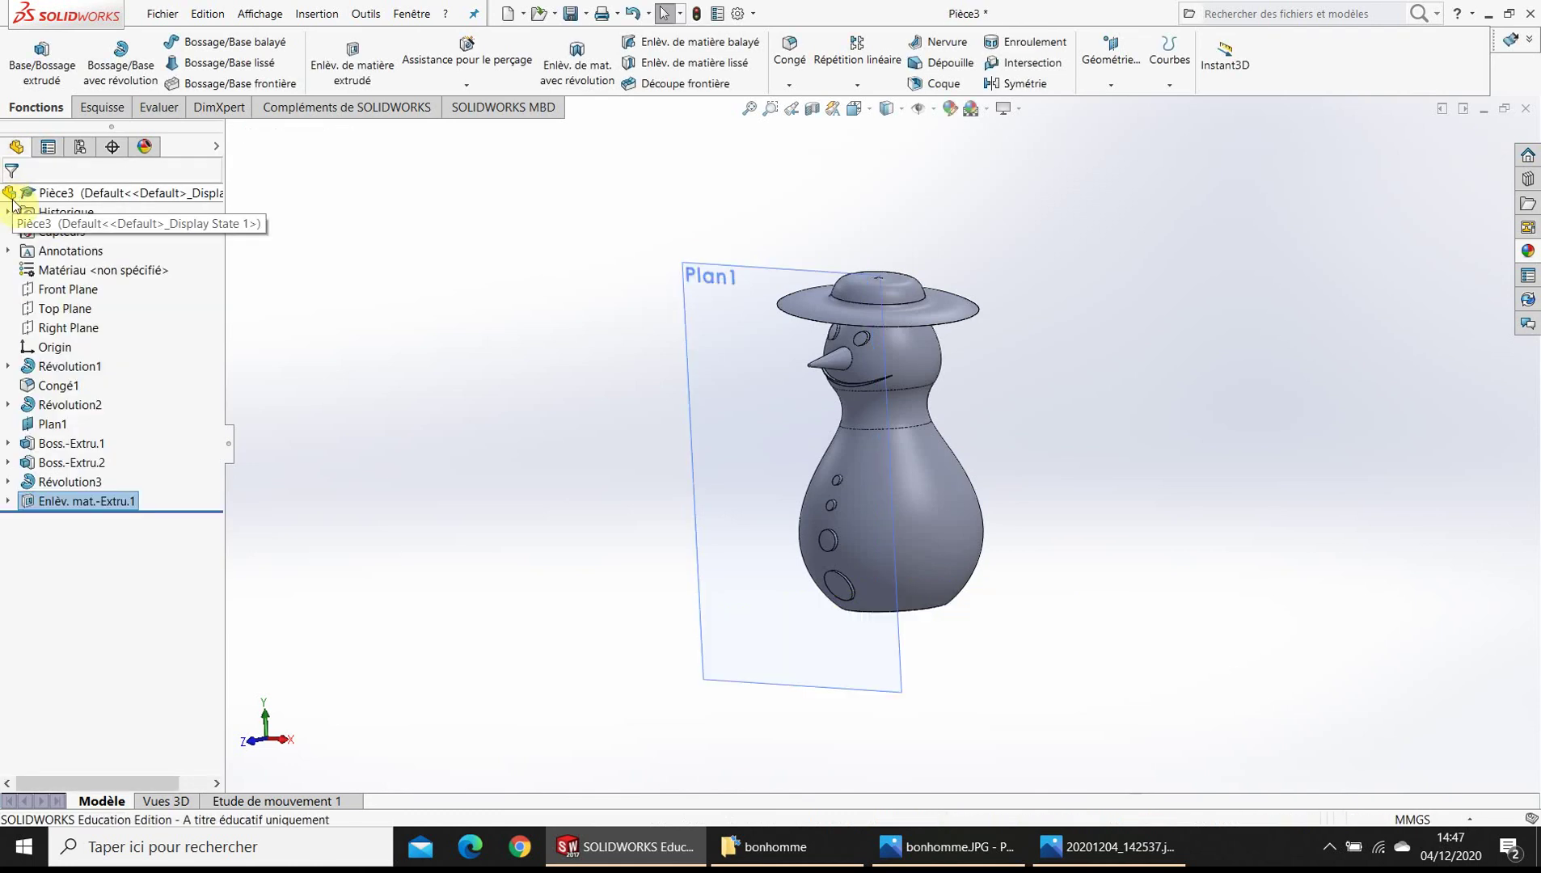
# - Orbit to check the flat underside, then select the Right Plane
pyautogui.moveTo(382, 570); pyautogui.dragTo(377, 234, button='middle')
pyautogui.moveTo(917, 490)
pyautogui.mouseDown(button='middle')
pyautogui.moveTo(887, 489)
pyautogui.moveTo(922, 688)
pyautogui.moveTo(843, 799)
pyautogui.moveTo(700, 714)
pyautogui.mouseUp(button='middle')
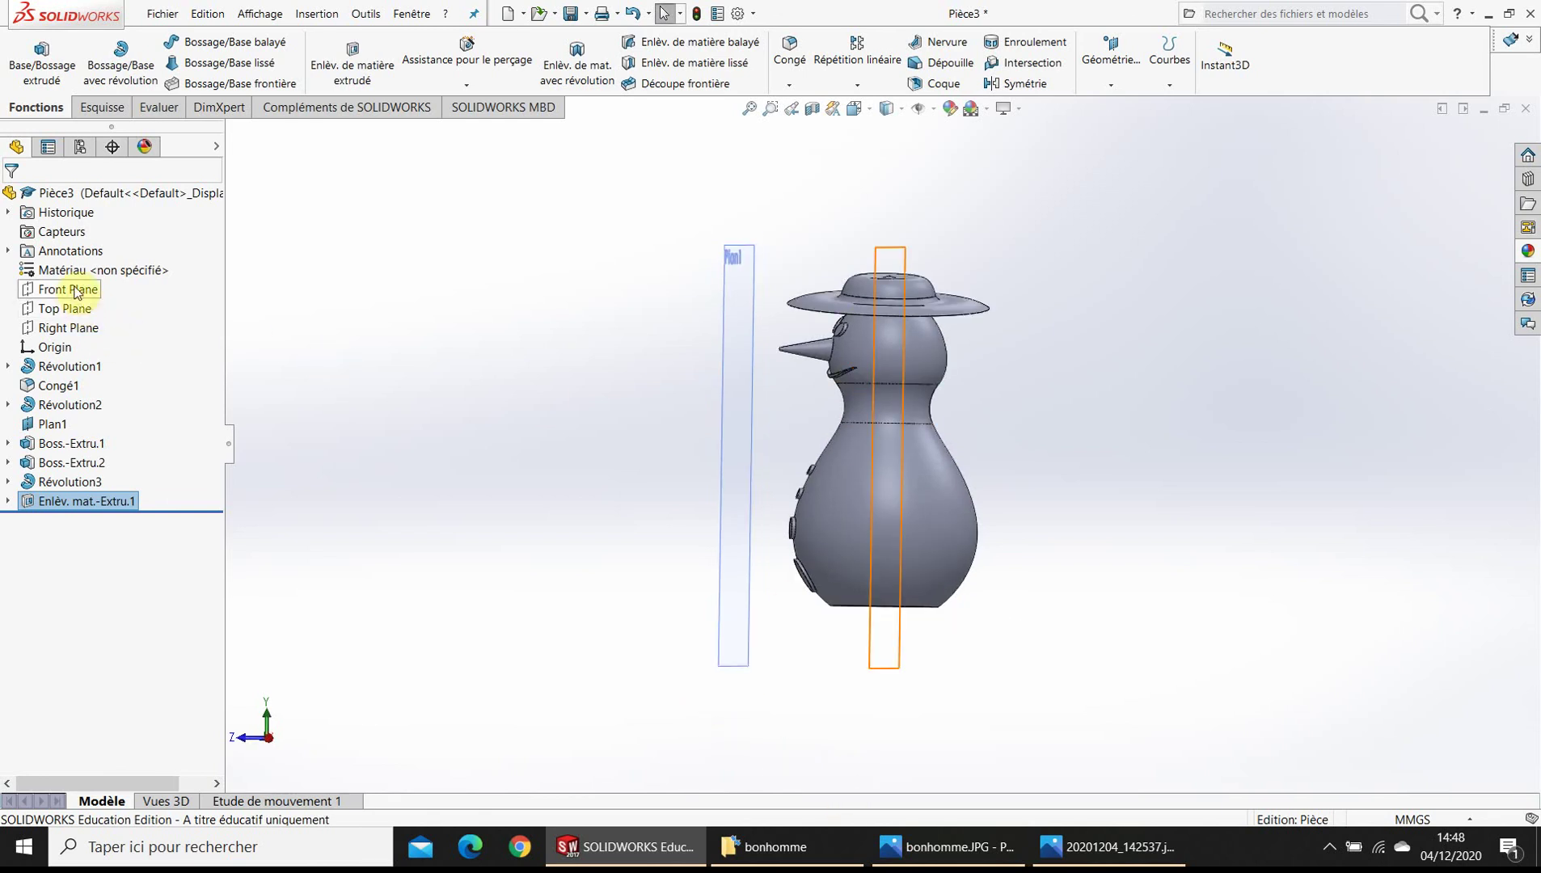
pyautogui.click(75, 331)
pyautogui.press('space')
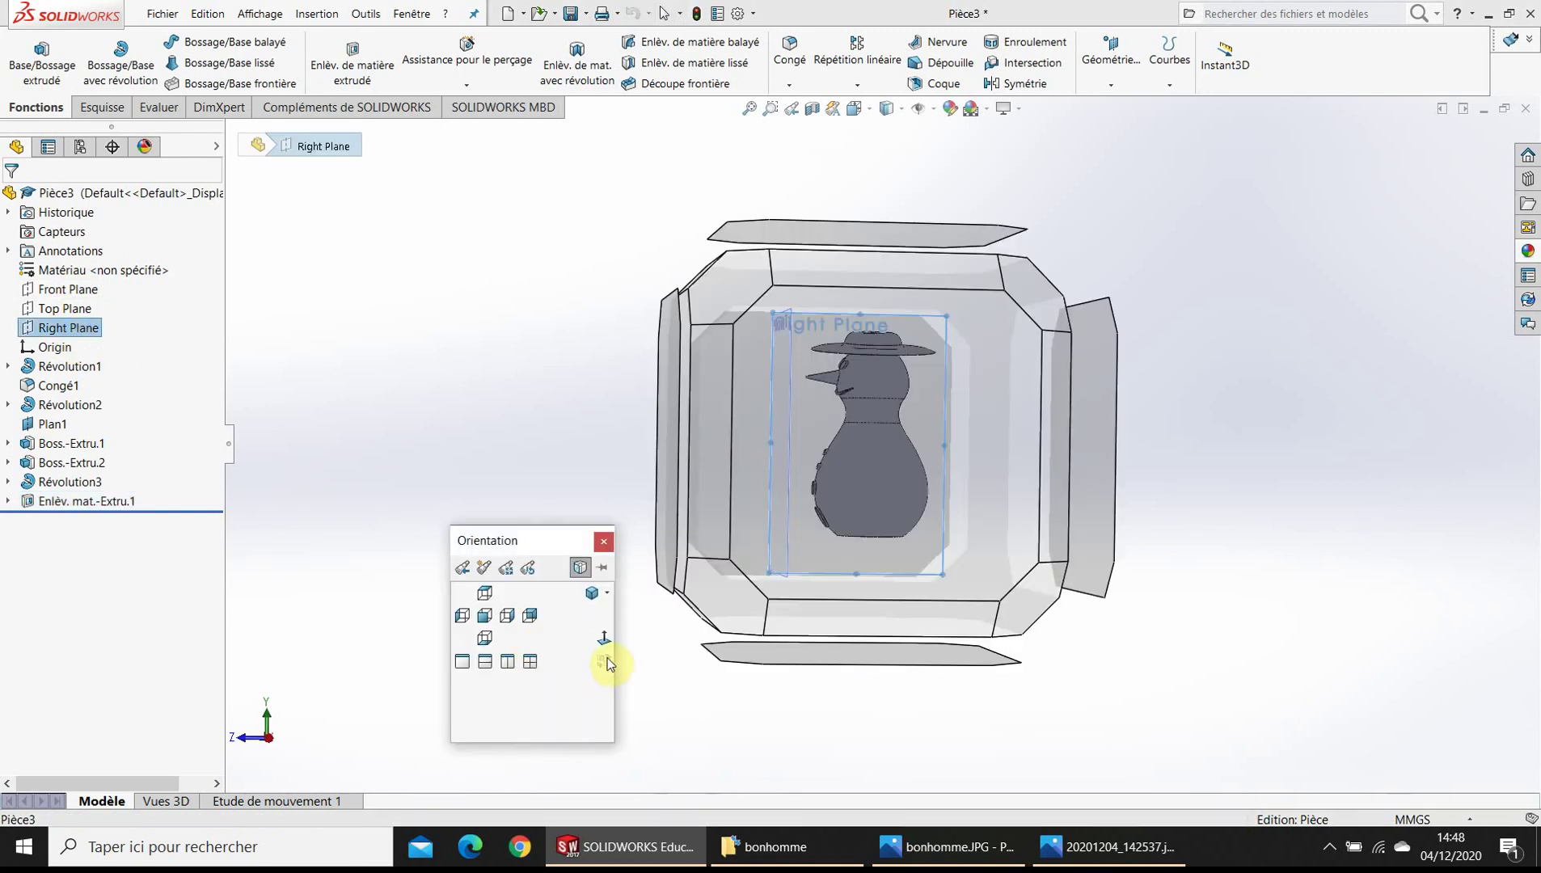
# - Face the Right Plane and begin a rectangle in new sketch Esquisse7
pyautogui.click(604, 637)
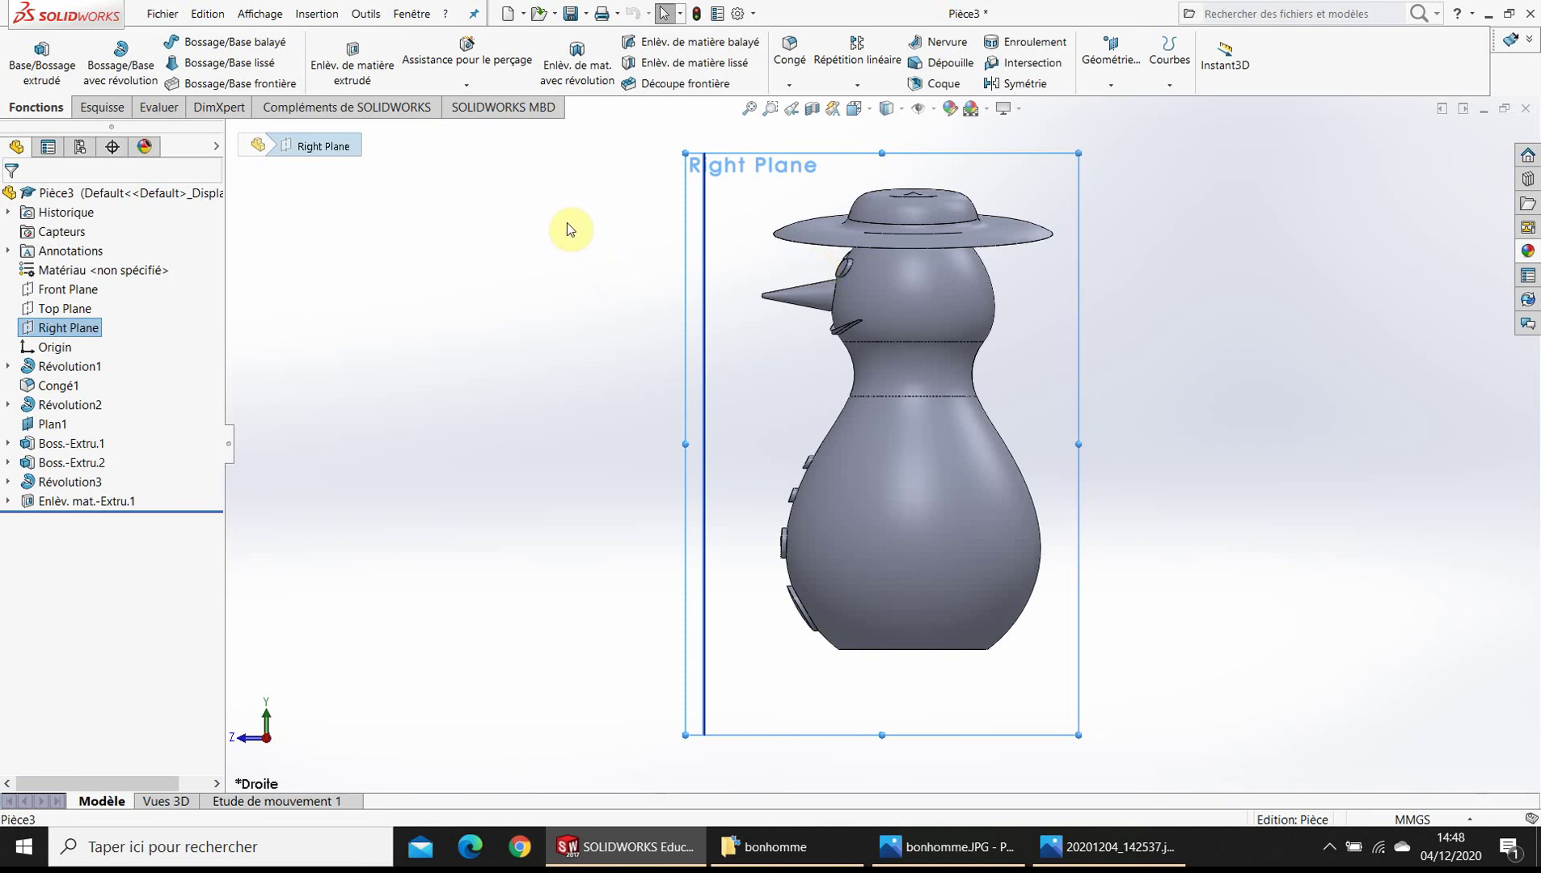
pyautogui.click(97, 108)
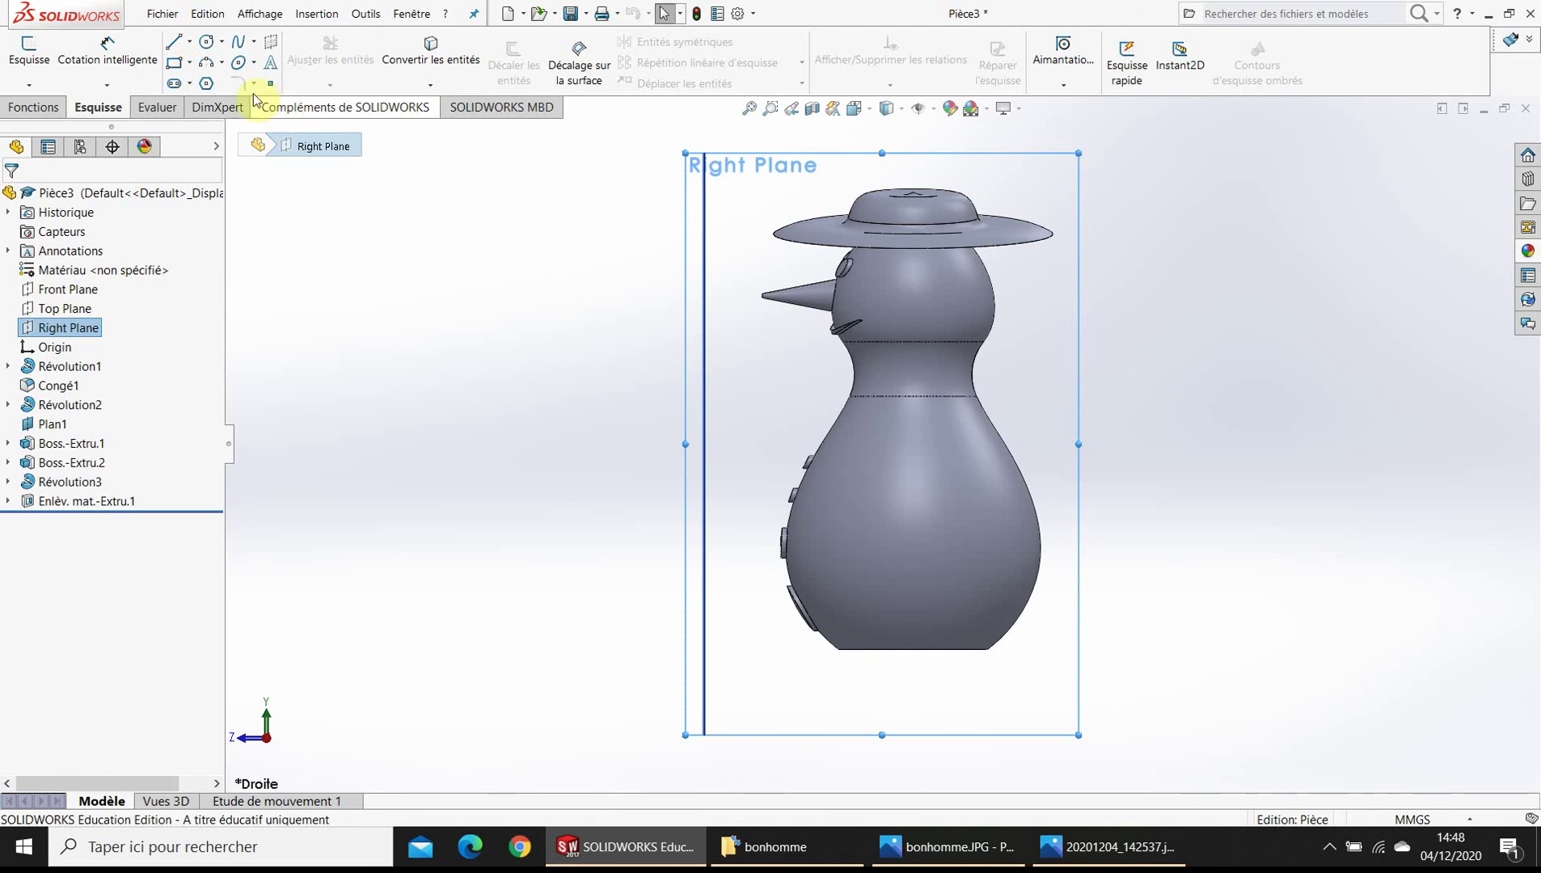
pyautogui.click(174, 63)
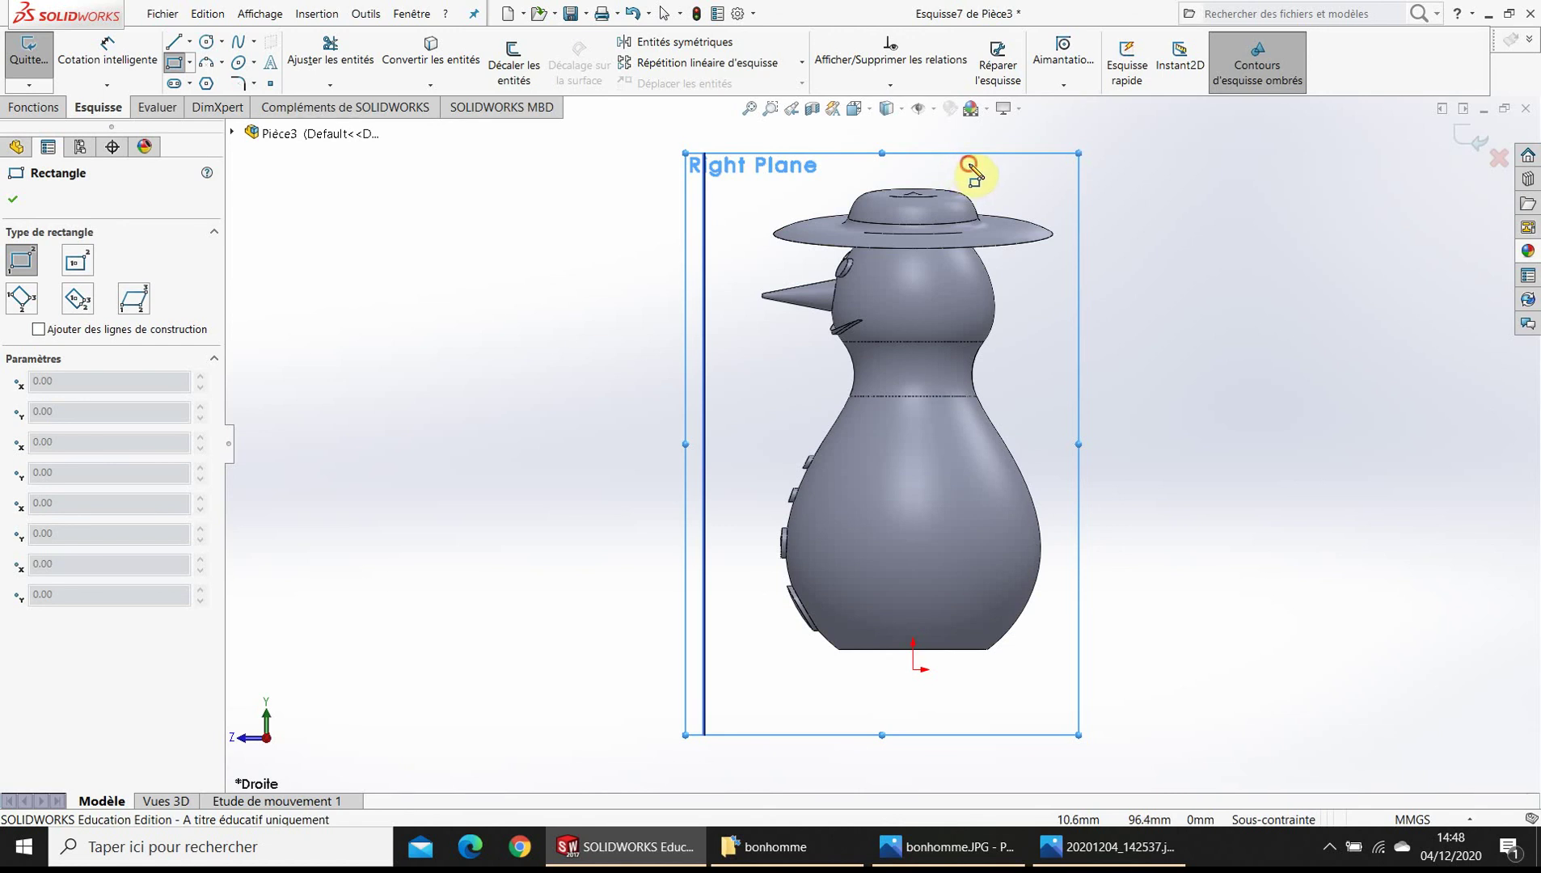
# - Draw a rectangle covering the back half of the snowman
pyautogui.click(970, 163)
pyautogui.click(1116, 715)
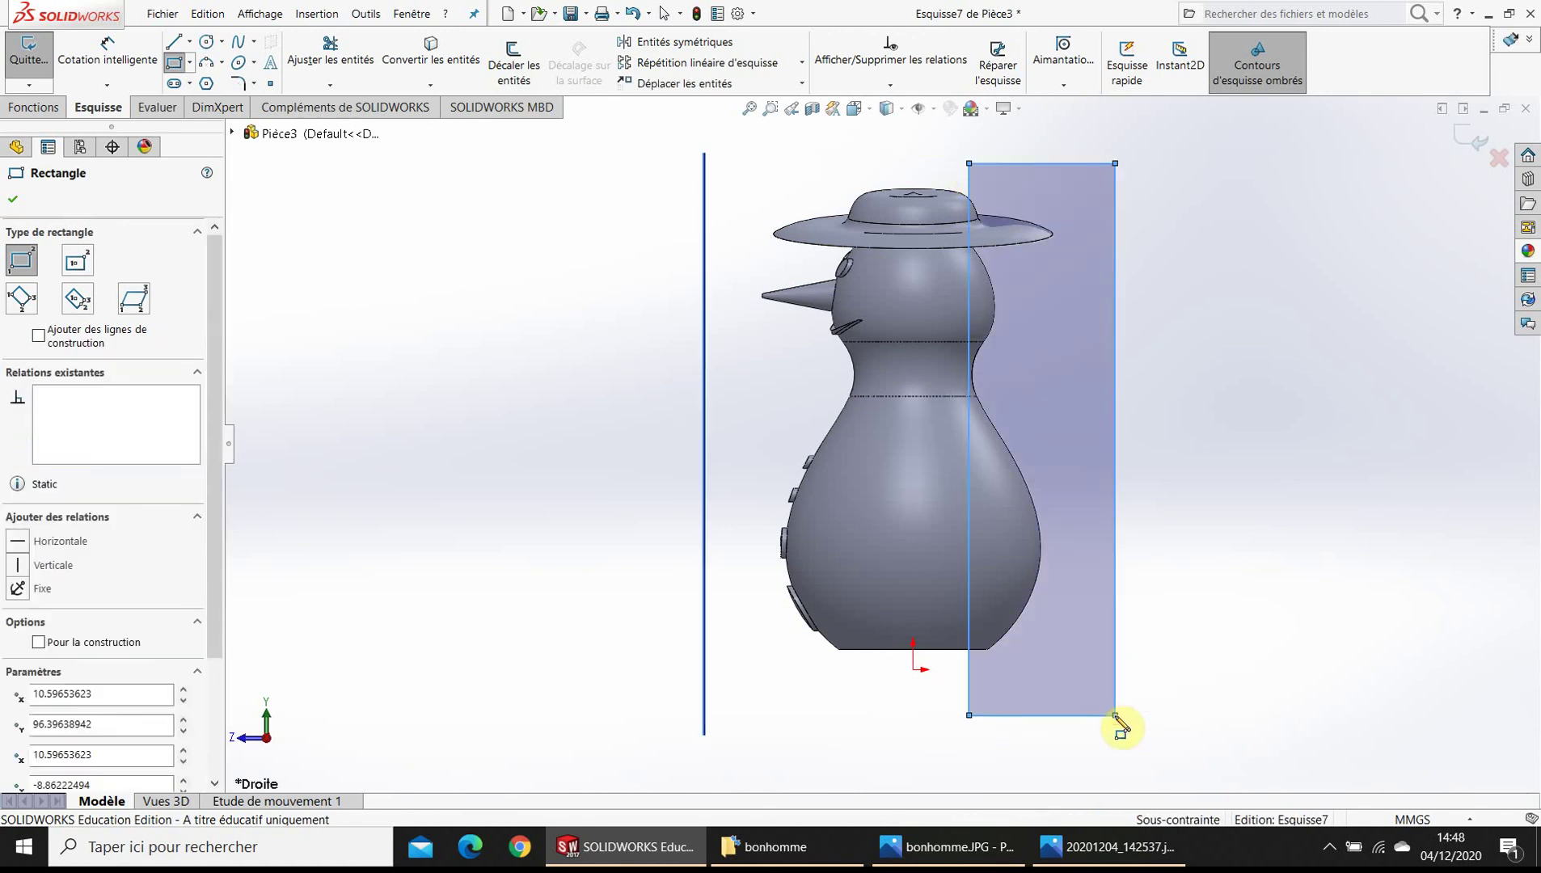
pyautogui.moveTo(987, 629); pyautogui.dragTo(902, 577, button='middle')
# - Cut the rectangle Through All in both directions, leaving a flat-backed half body
pyautogui.click(47, 106)
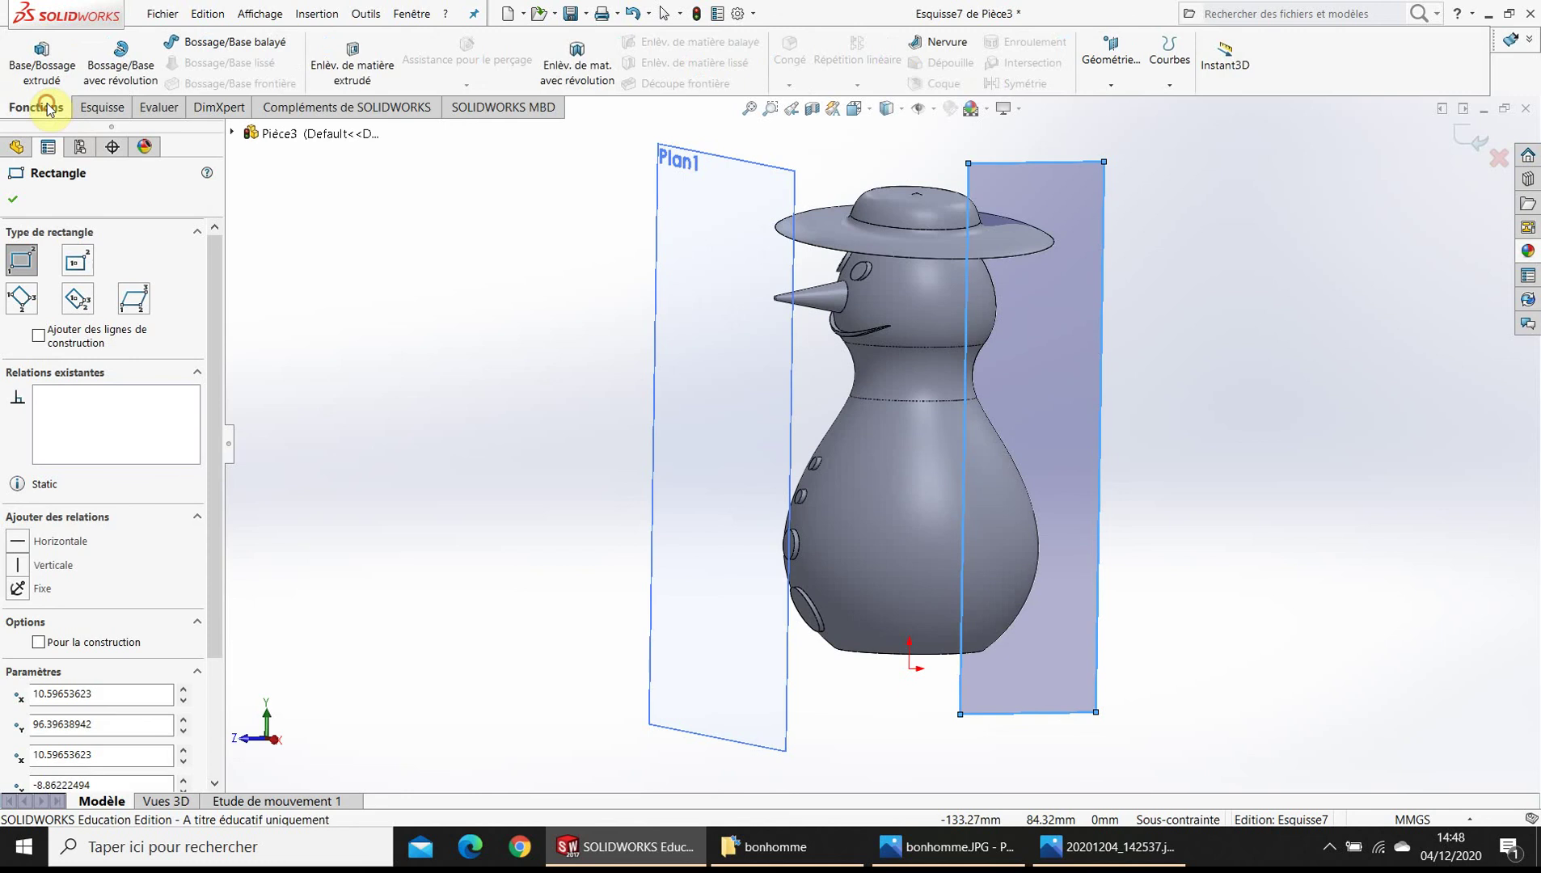
pyautogui.click(349, 73)
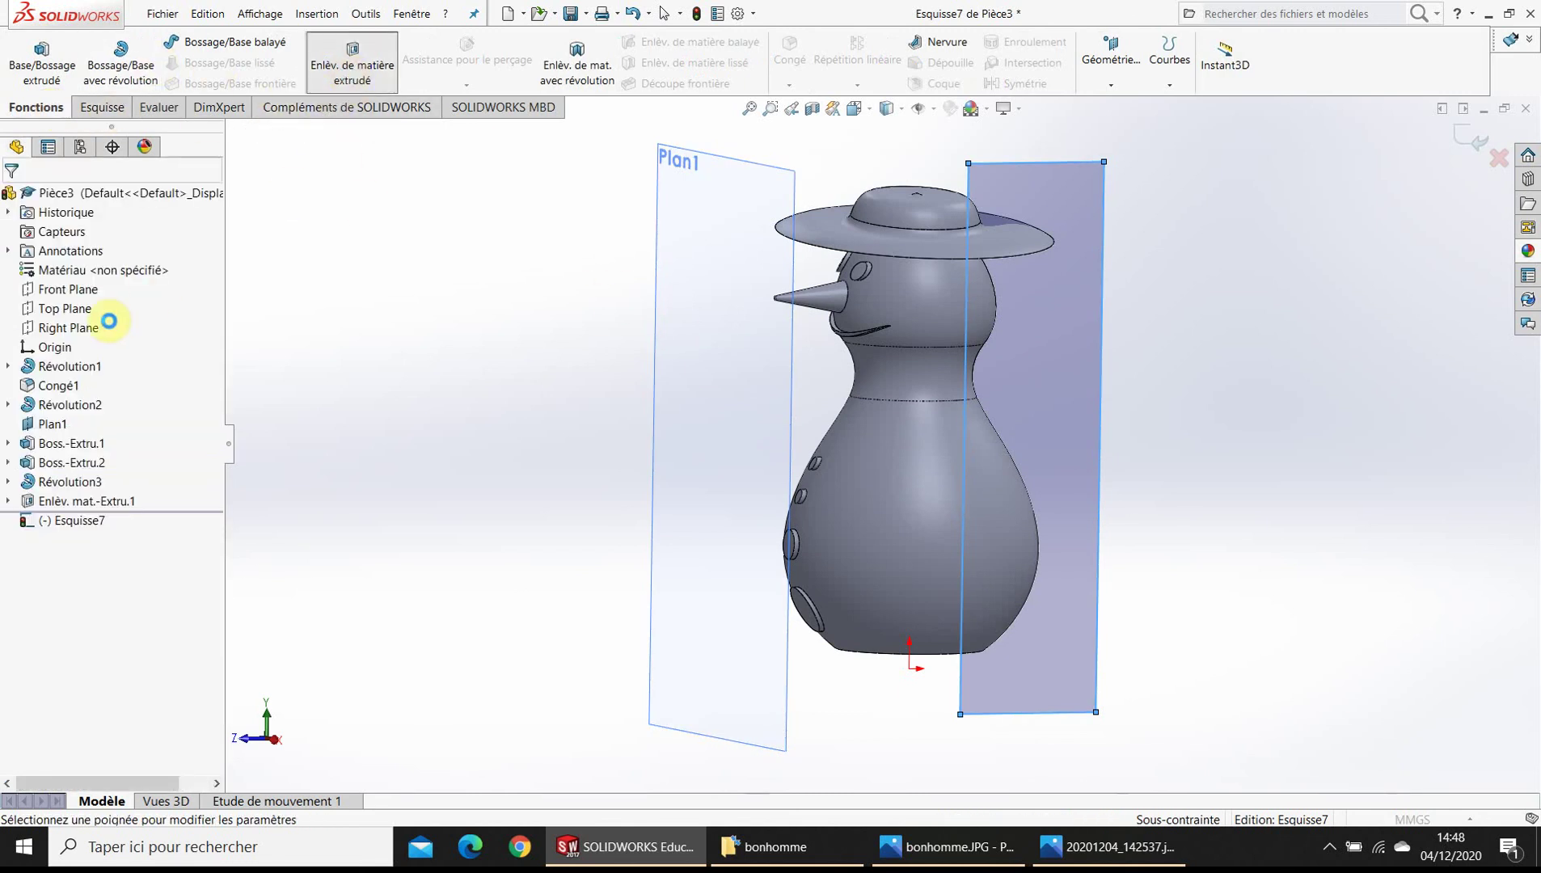
pyautogui.click(82, 316)
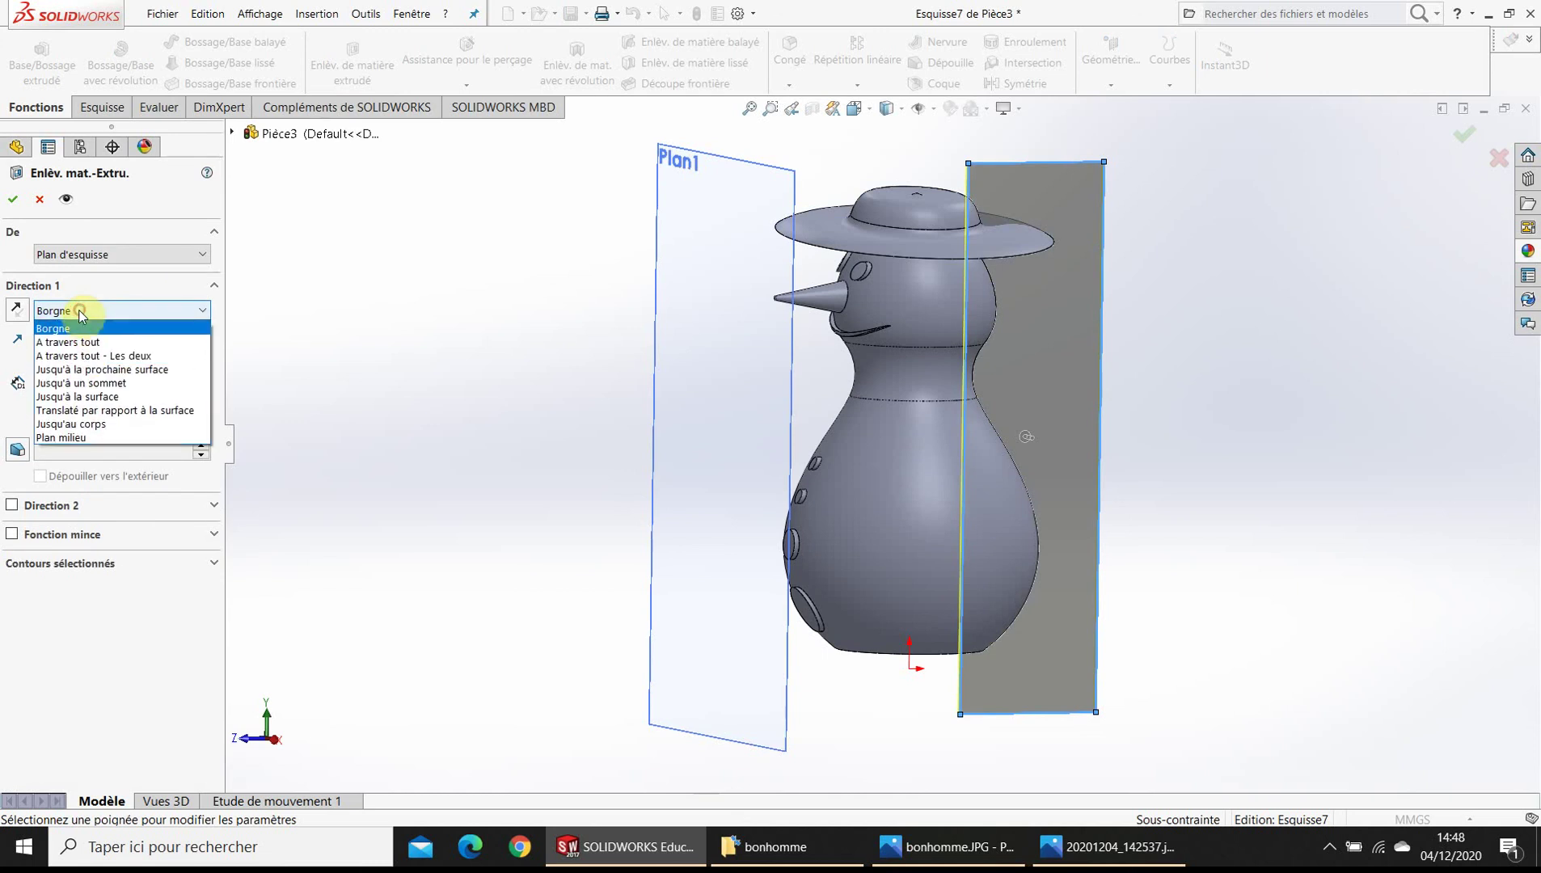
pyautogui.click(99, 360)
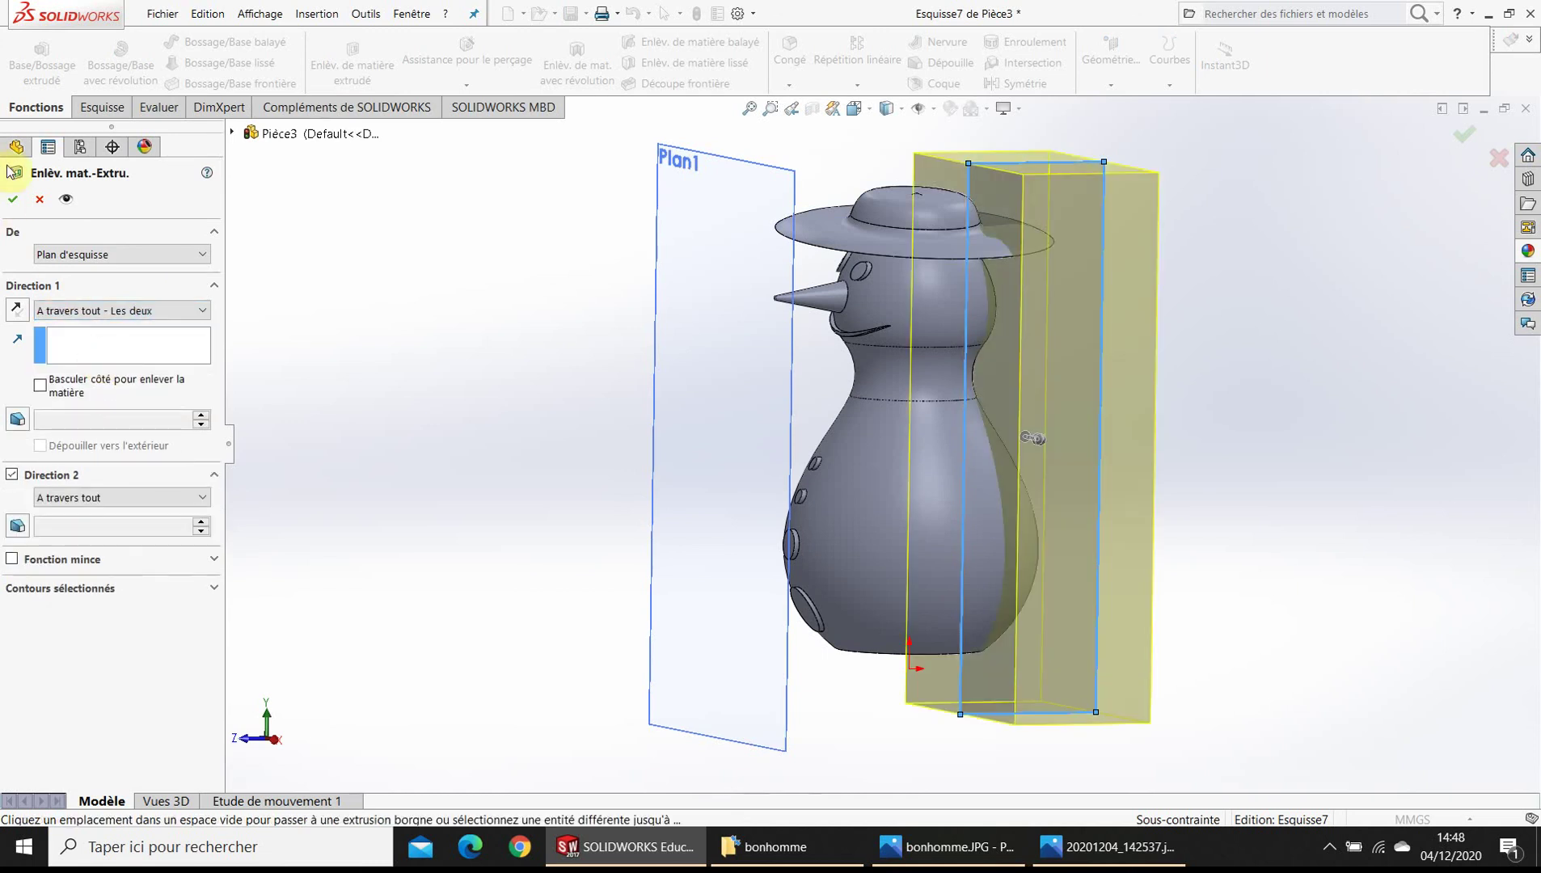
pyautogui.click(13, 199)
pyautogui.moveTo(502, 445)
pyautogui.mouseDown(button='middle')
pyautogui.moveTo(450, 449)
pyautogui.moveTo(447, 502)
pyautogui.moveTo(740, 558)
pyautogui.moveTo(650, 310)
pyautogui.moveTo(625, 295)
pyautogui.moveTo(788, 578)
pyautogui.moveTo(450, 316)
pyautogui.moveTo(448, 238)
pyautogui.moveTo(360, 209)
pyautogui.moveTo(543, 261)
pyautogui.mouseUp(button='middle')
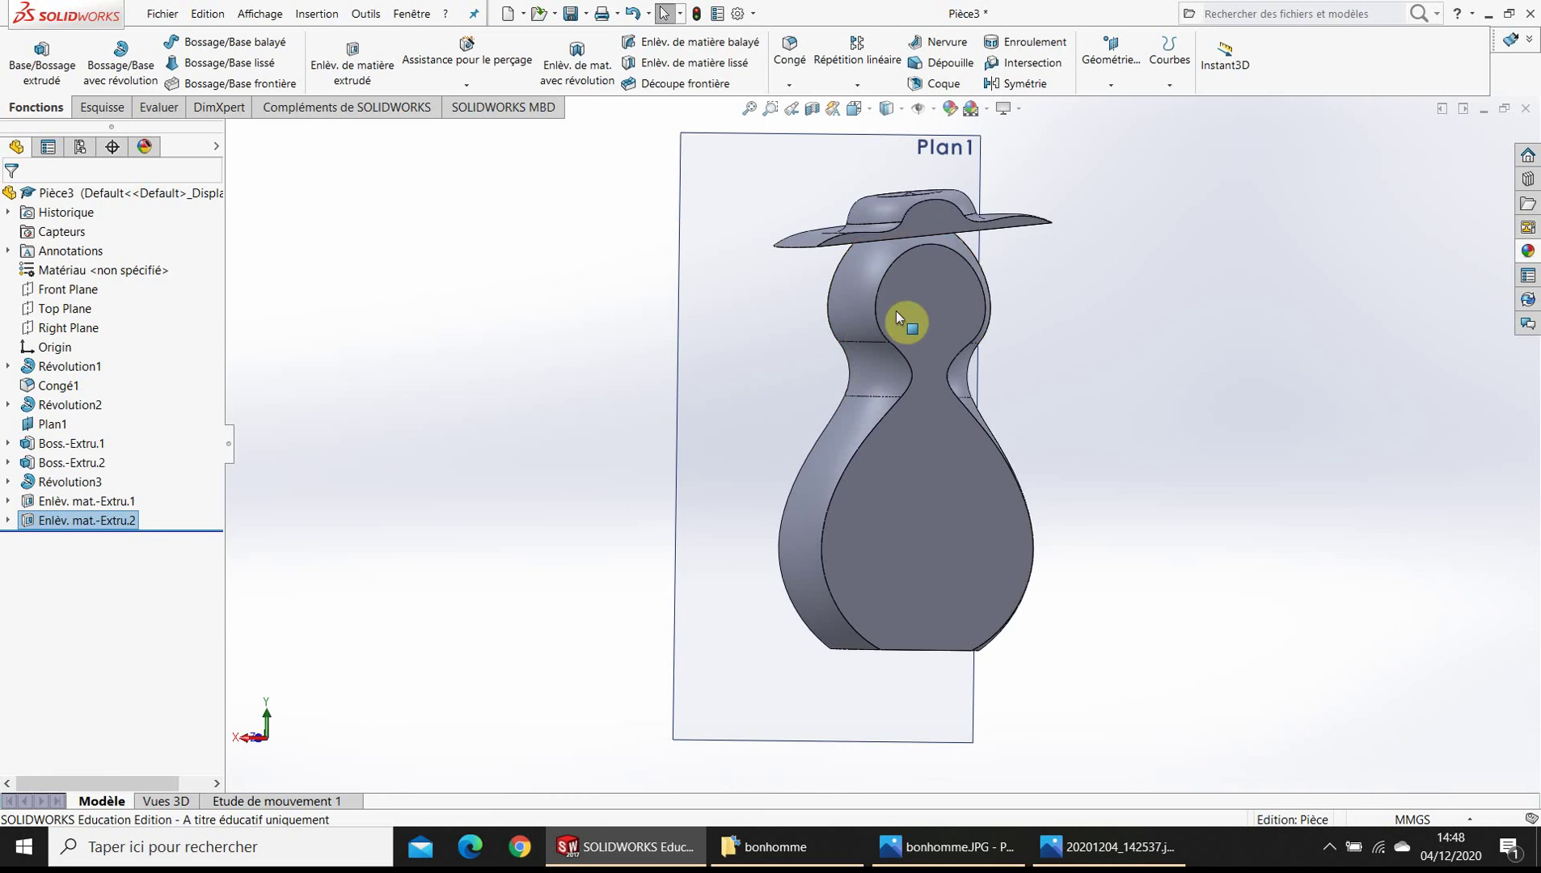
pyautogui.click(937, 317)
# - Sketch a small circle on the flat cut face inside the head
pyautogui.press('space')
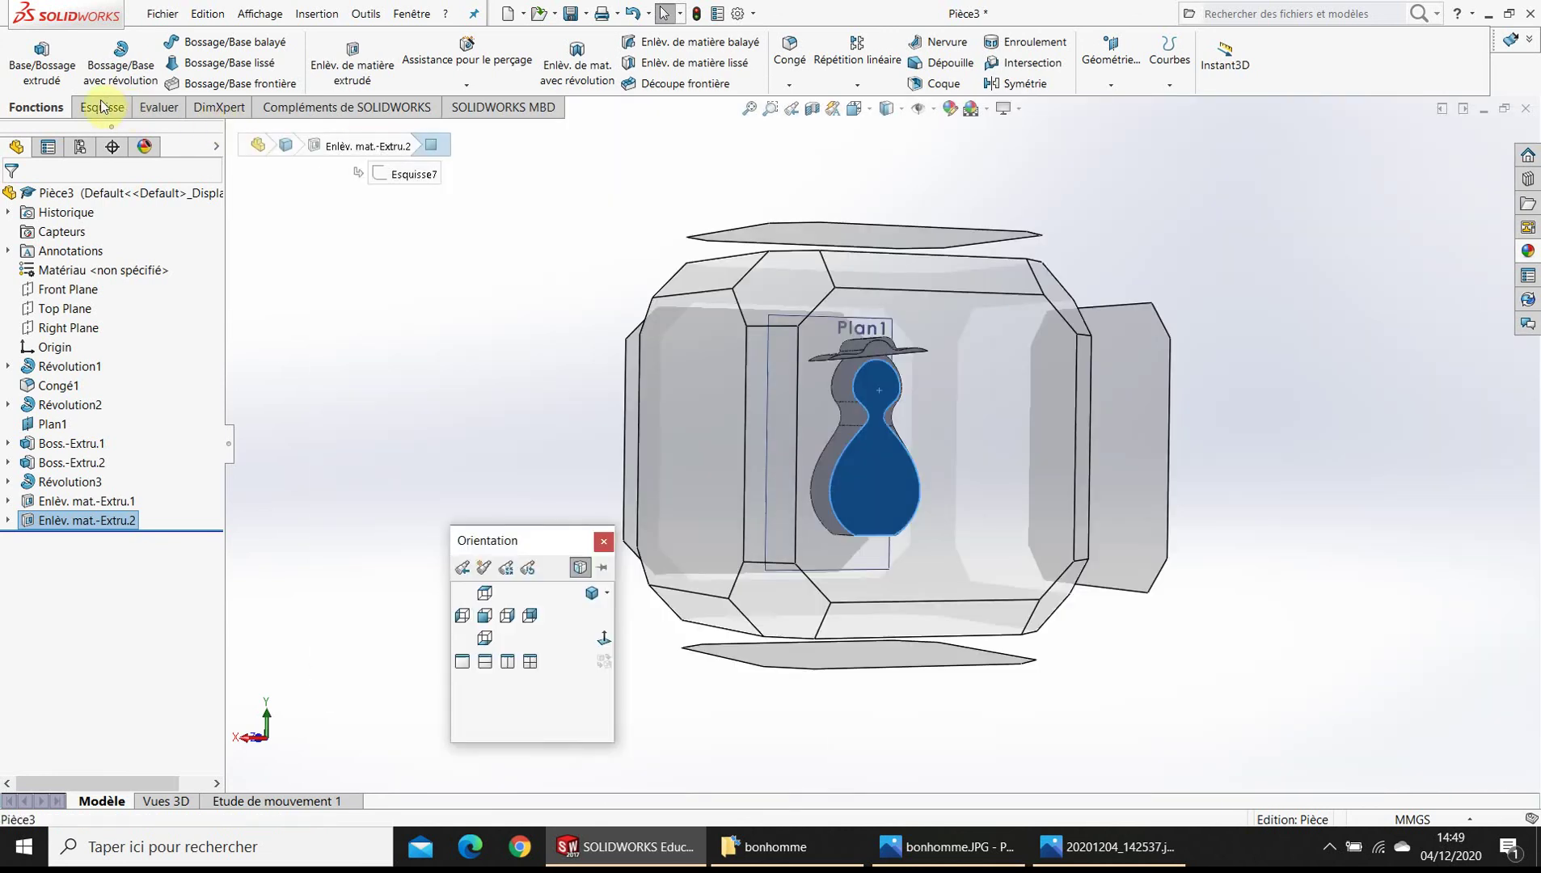
pyautogui.click(127, 107)
pyautogui.click(206, 41)
pyautogui.click(879, 323)
pyautogui.press('space')
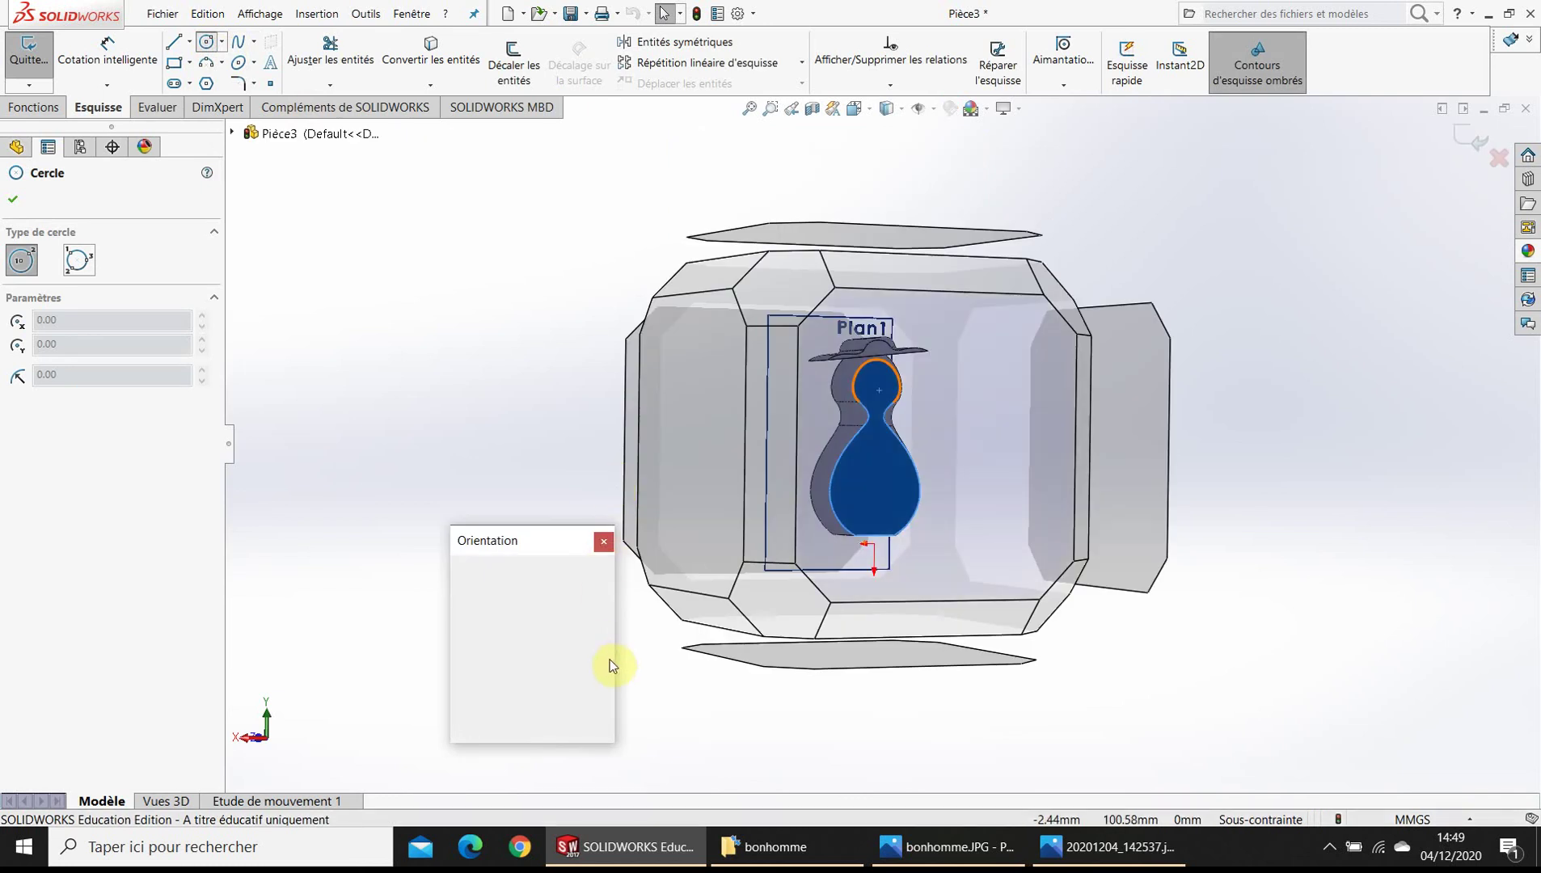
pyautogui.click(604, 639)
pyautogui.click(879, 321)
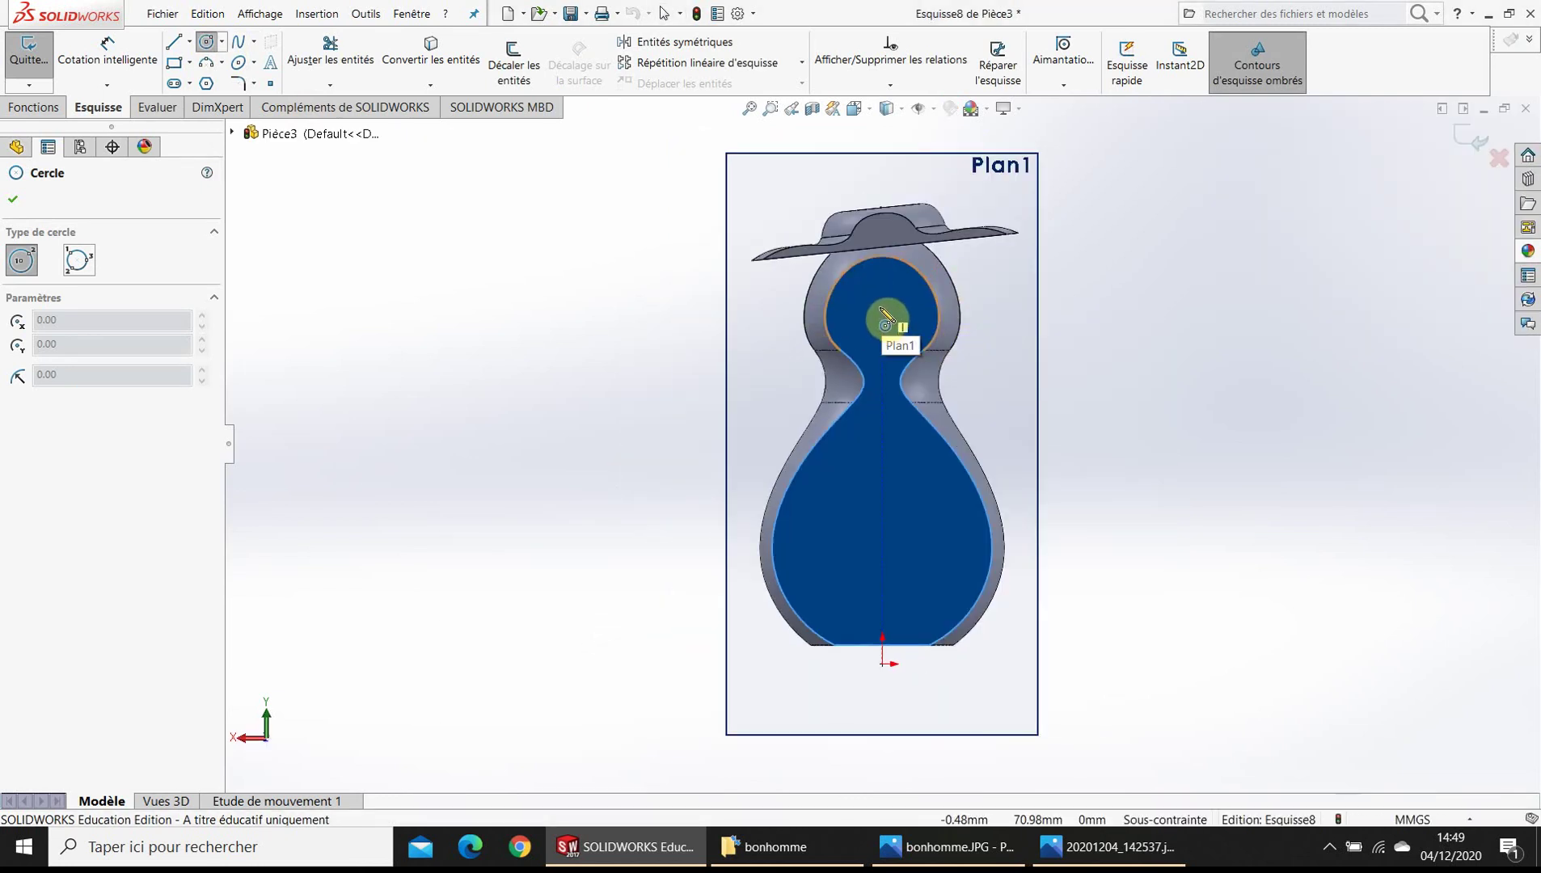
pyautogui.click(881, 308)
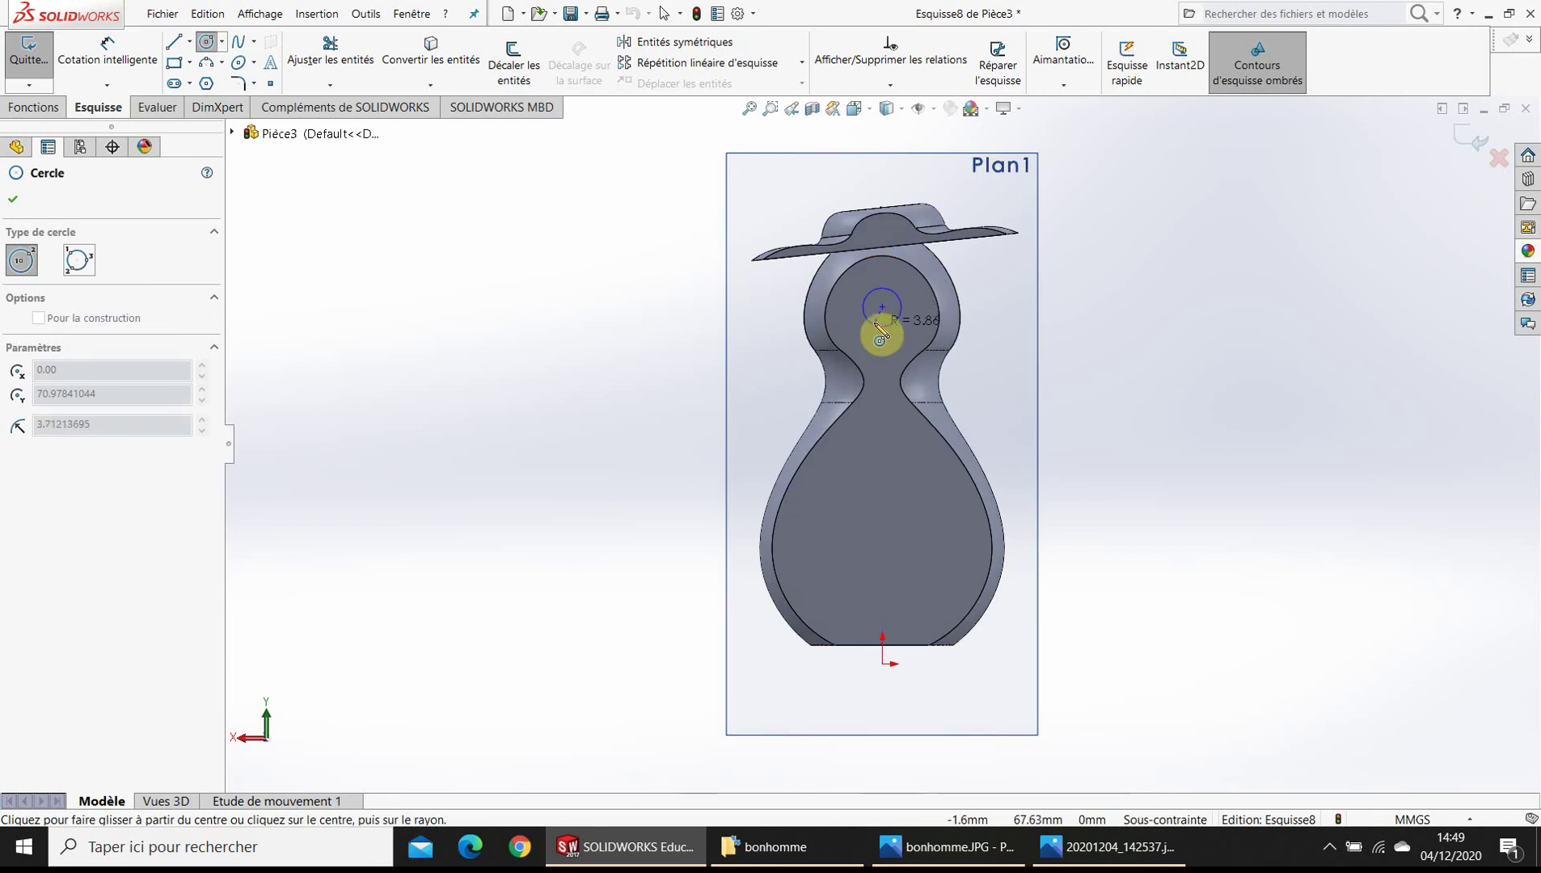
pyautogui.click(881, 331)
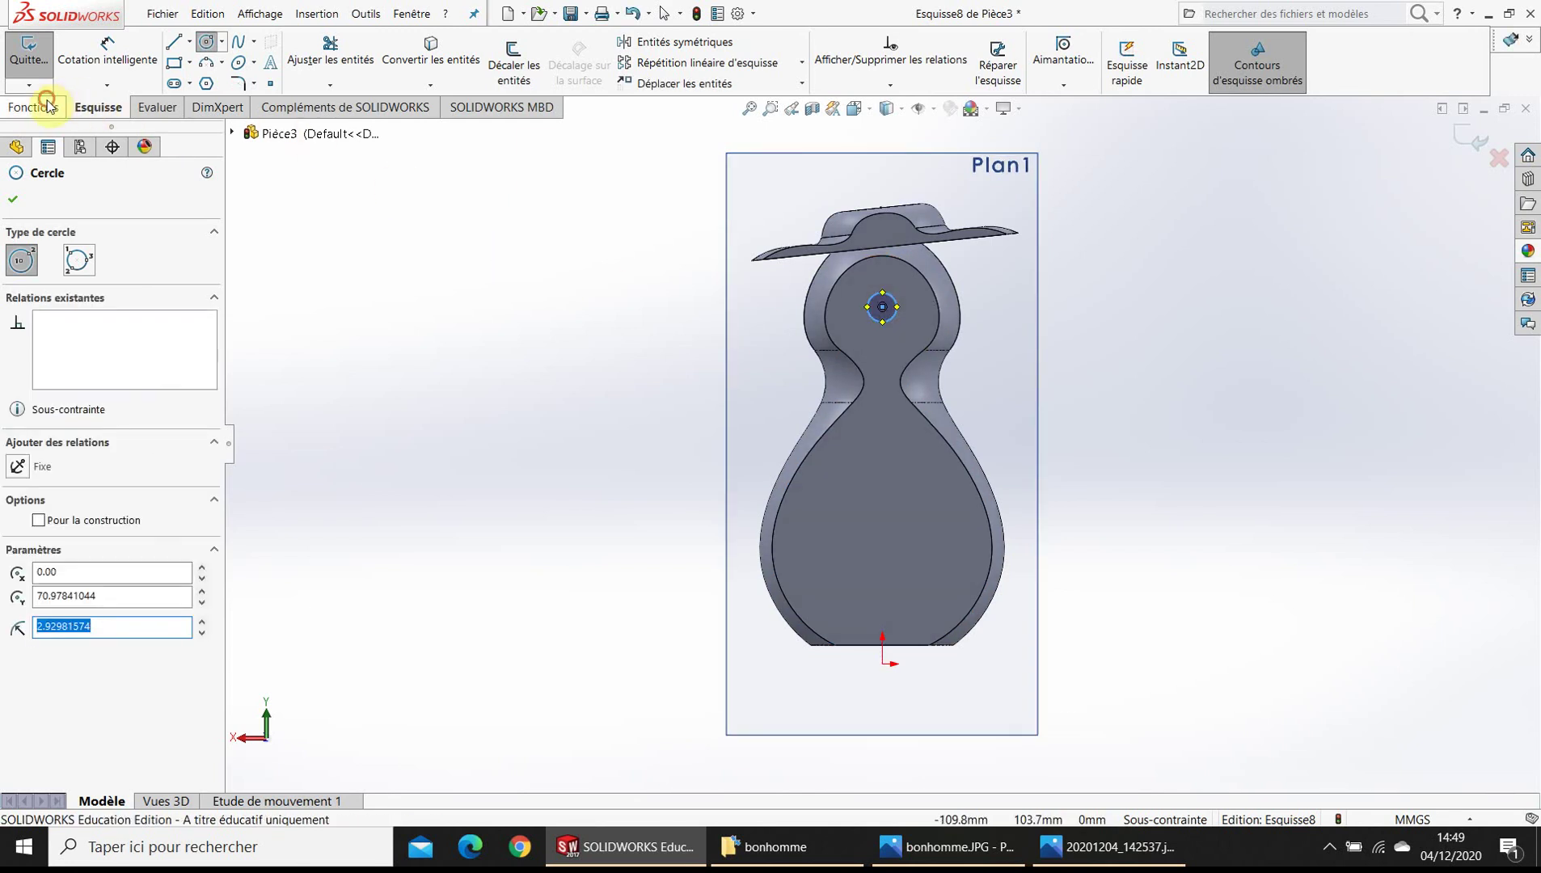
# - Cut the circle 5 mm deep (Blind) into the head as Enlèv. mat.-Extru.3
pyautogui.click(46, 105)
pyautogui.click(304, 65)
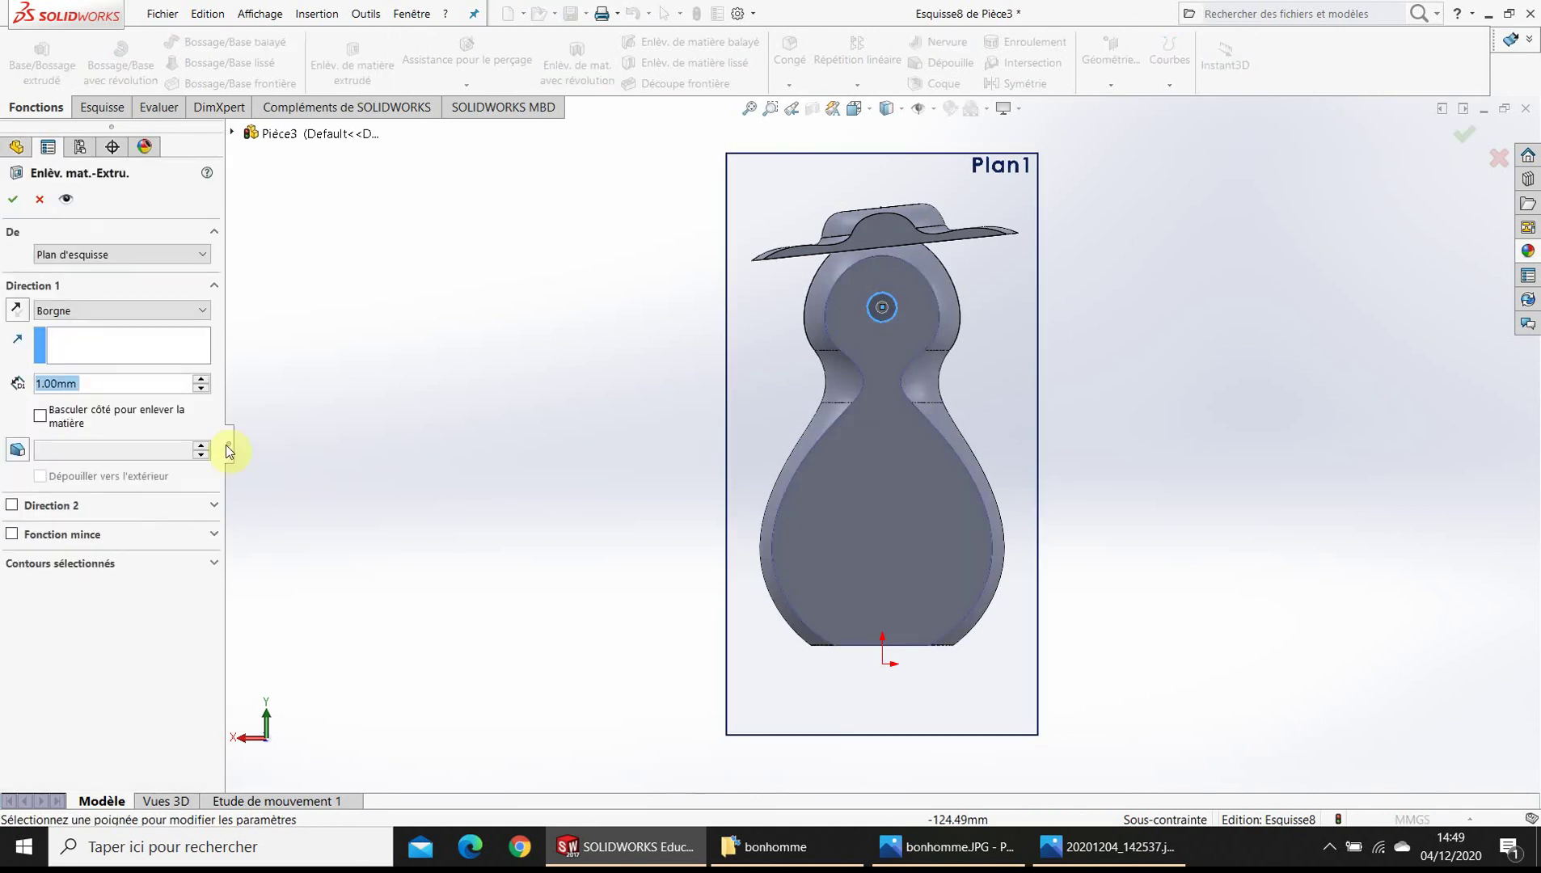
pyautogui.write('5')
pyautogui.press('Return')
pyautogui.click(11, 201)
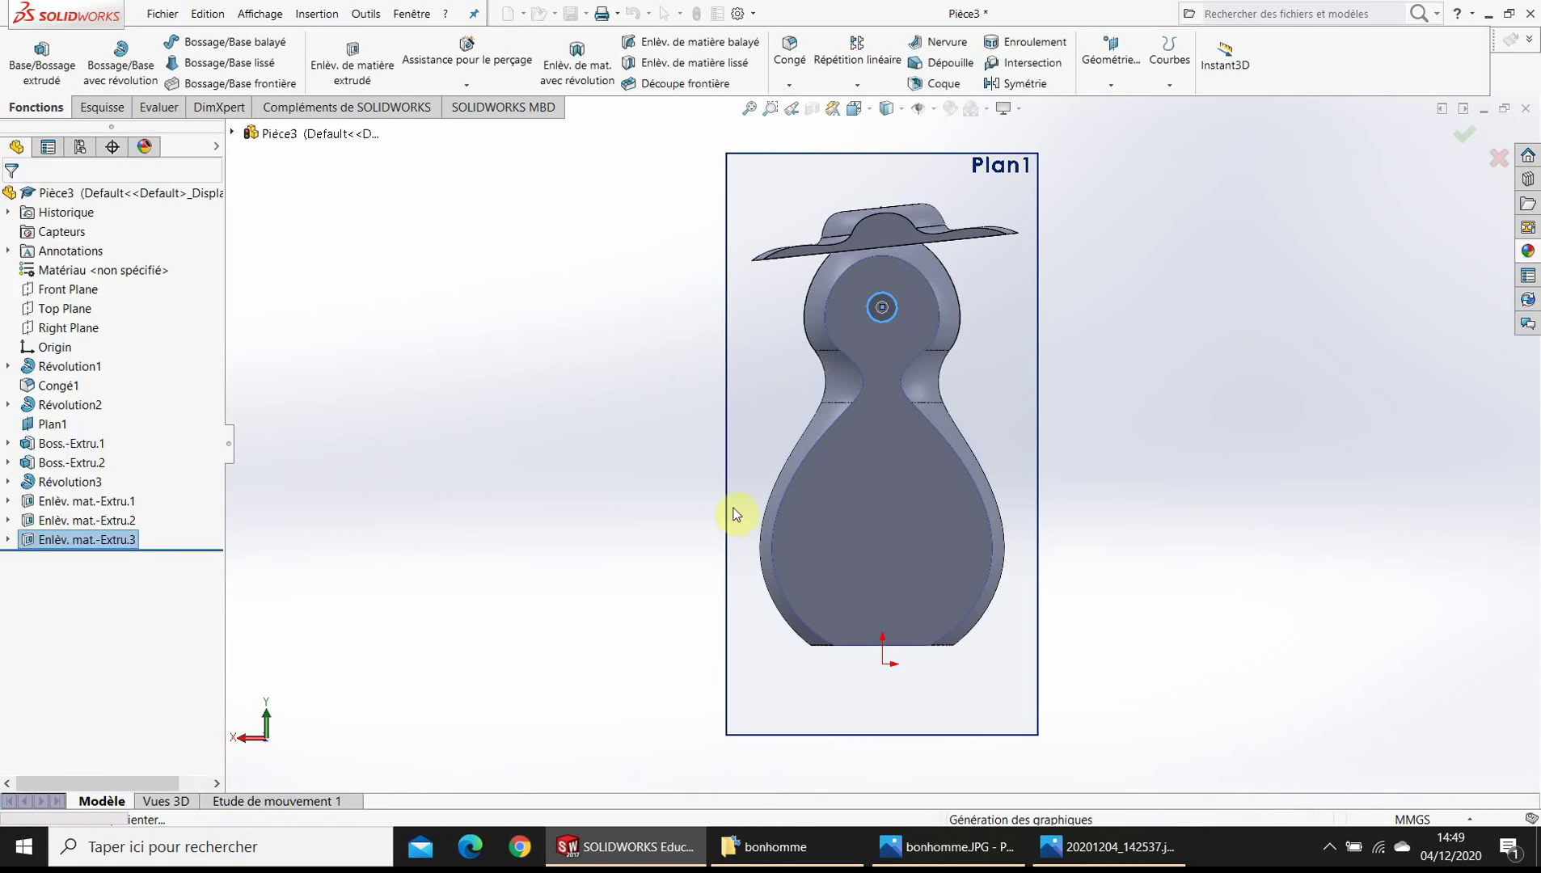
pyautogui.moveTo(850, 450); pyautogui.dragTo(914, 317, button='middle')
# - Orbit and zoom to inspect the finished snowman's hat, nose and side profile
pyautogui.moveTo(898, 566)
pyautogui.mouseDown(button='middle')
pyautogui.moveTo(1018, 588)
pyautogui.moveTo(864, 564)
pyautogui.mouseUp(button='middle')
pyautogui.moveTo(742, 616)
pyautogui.mouseDown(button='middle')
pyautogui.moveTo(826, 560)
pyautogui.moveTo(757, 640)
pyautogui.moveTo(801, 515)
pyautogui.moveTo(1077, 533)
pyautogui.moveTo(1032, 403)
pyautogui.moveTo(884, 368)
pyautogui.moveTo(1050, 380)
pyautogui.moveTo(1031, 357)
pyautogui.moveTo(966, 357)
pyautogui.mouseUp(button='middle')
pyautogui.scroll(-2, 932, 354)
pyautogui.scroll(-2, 934, 368)
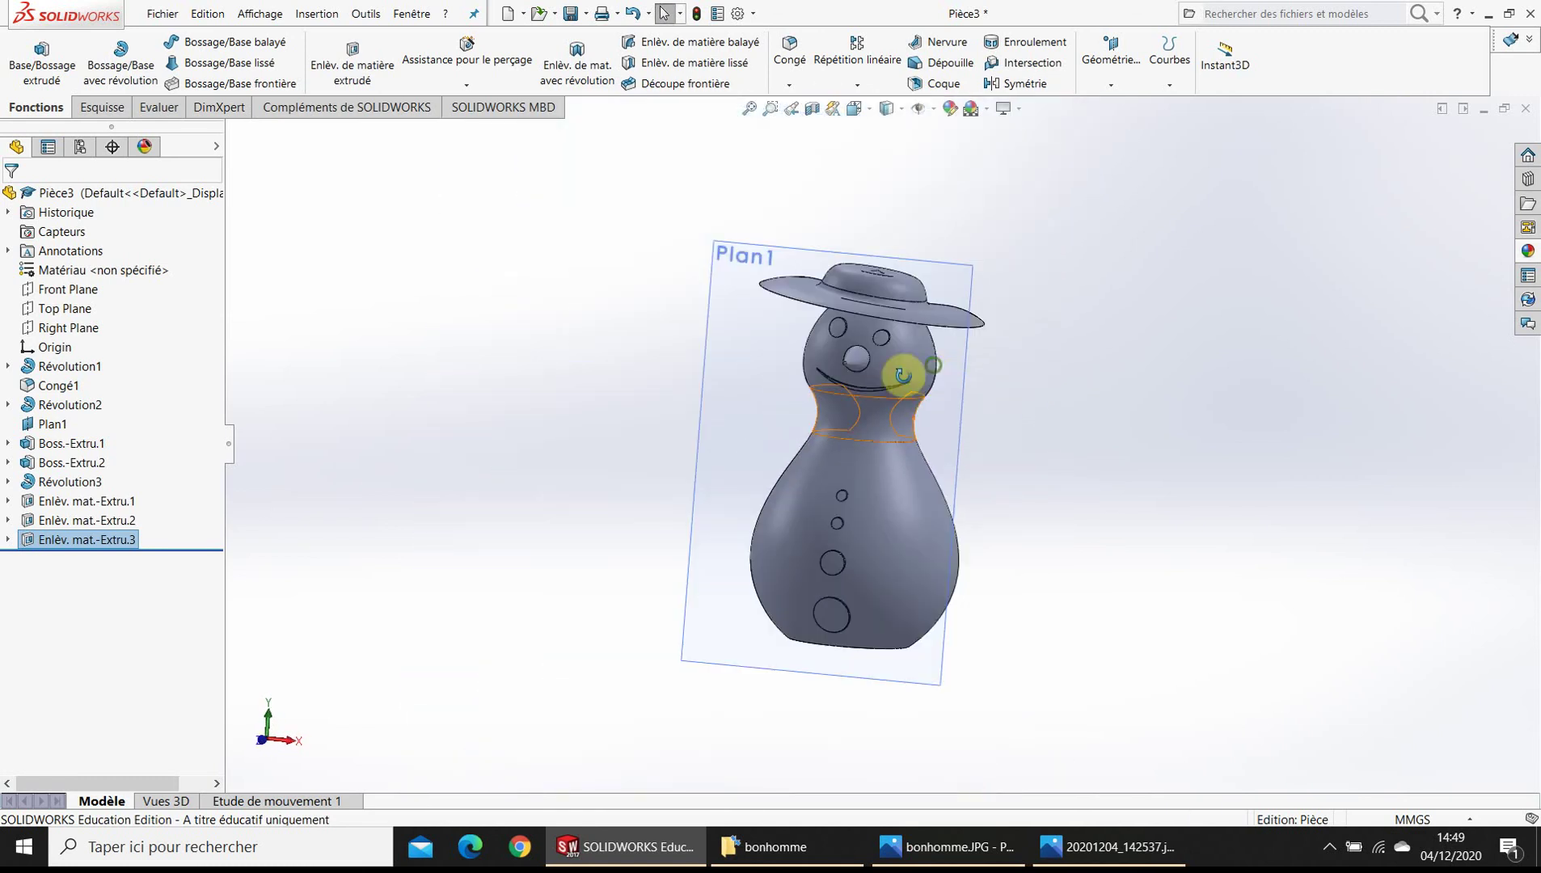
pyautogui.scroll(4, 935, 379)
pyautogui.moveTo(904, 409); pyautogui.dragTo(860, 450, button='middle')
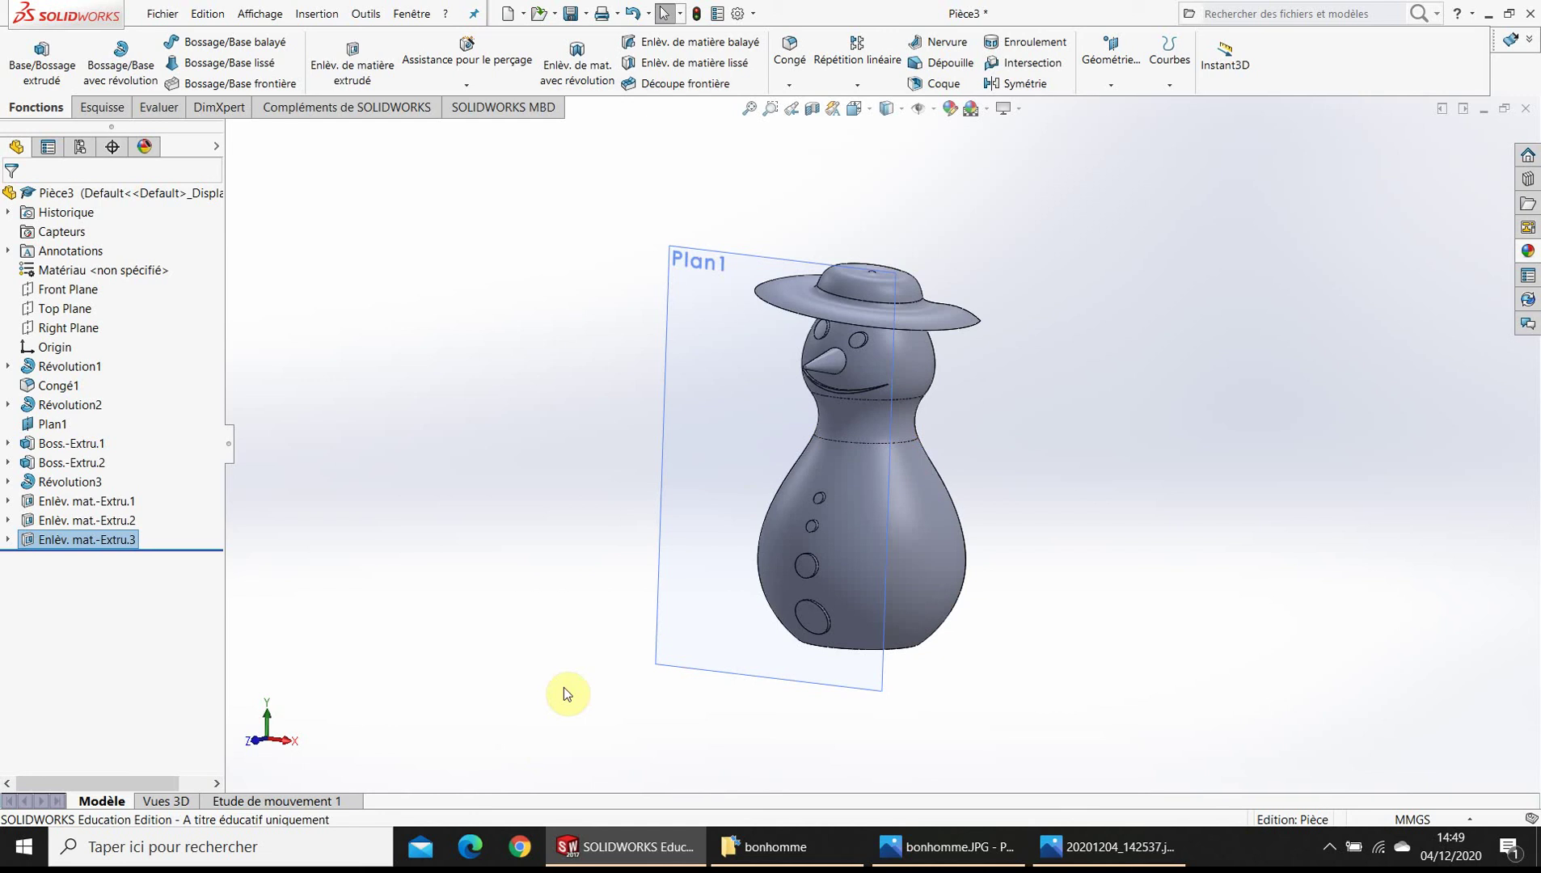
# - Show the Documents ouverts switcher listing Pièce3 and bonhomme neige
pyautogui.press('super+Tab')
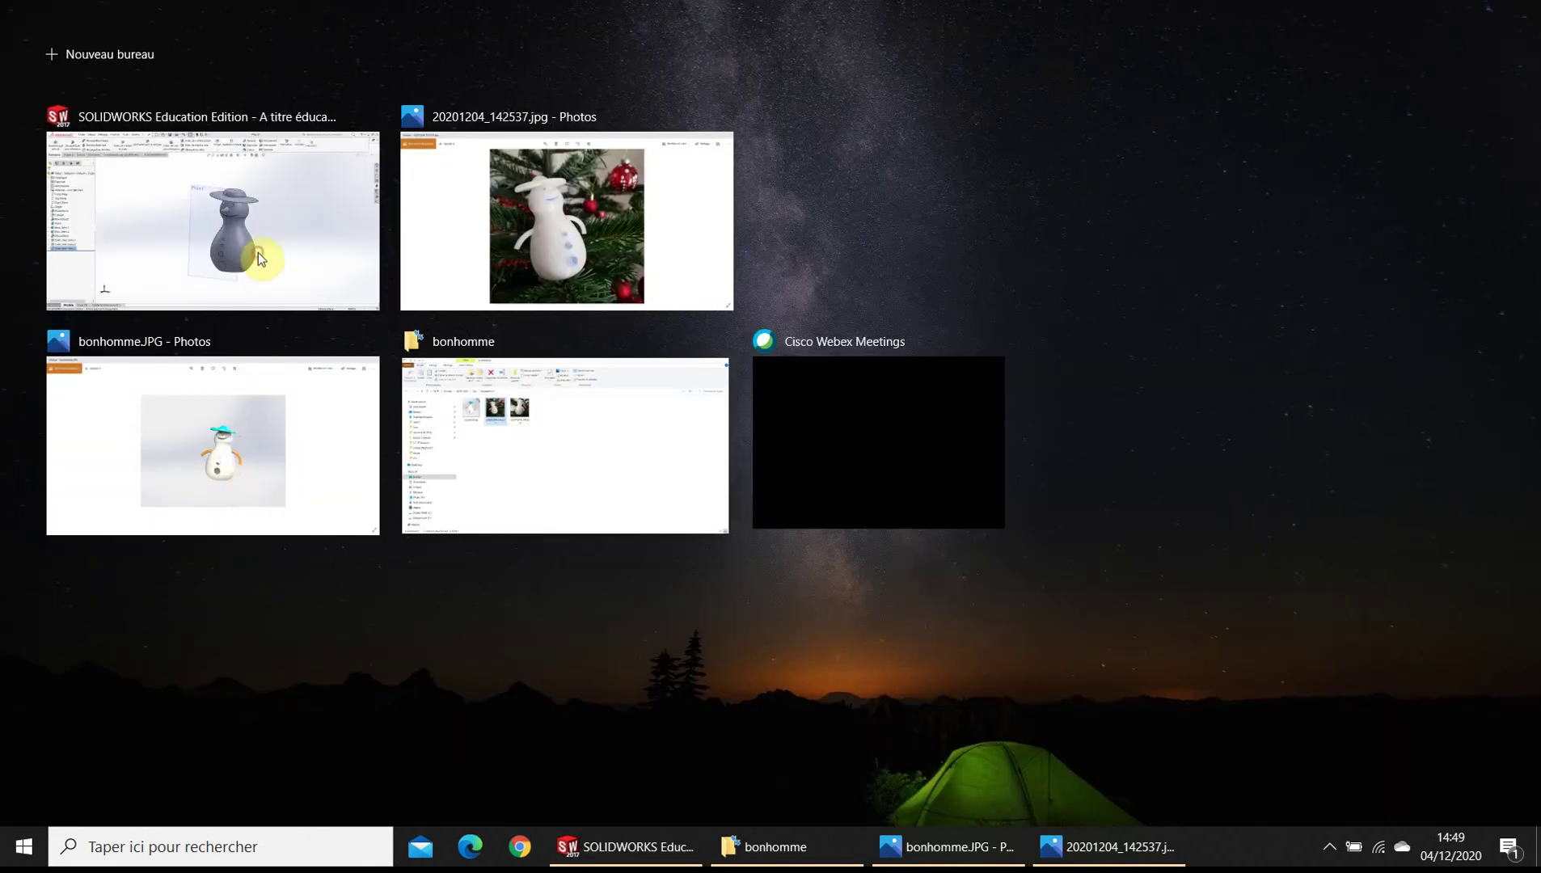
pyautogui.press('Escape')
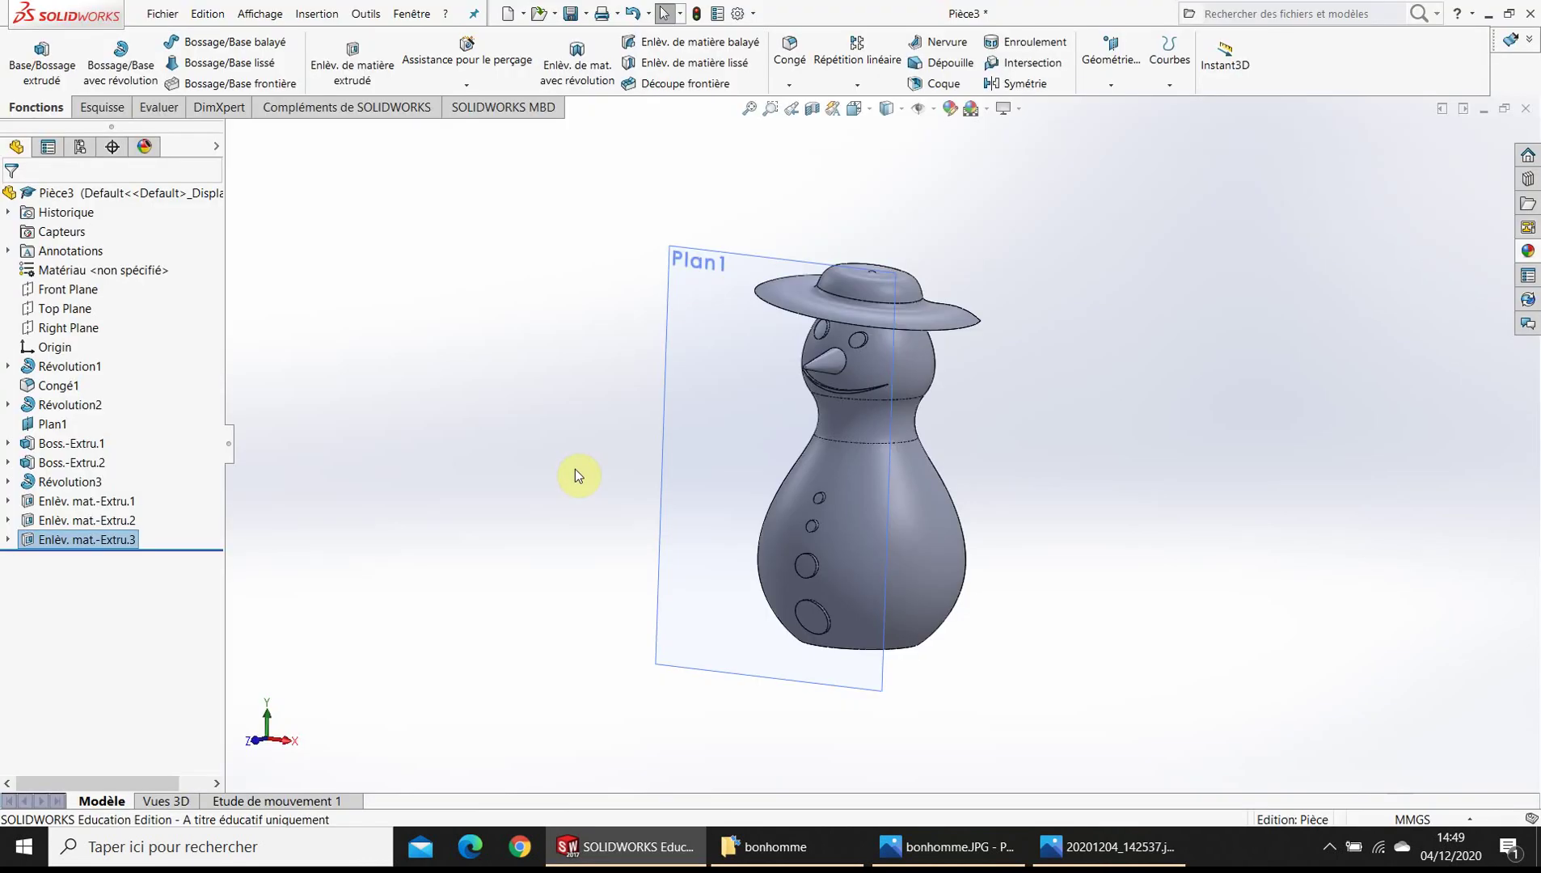
pyautogui.hotkey('ctrl', 'Tab')
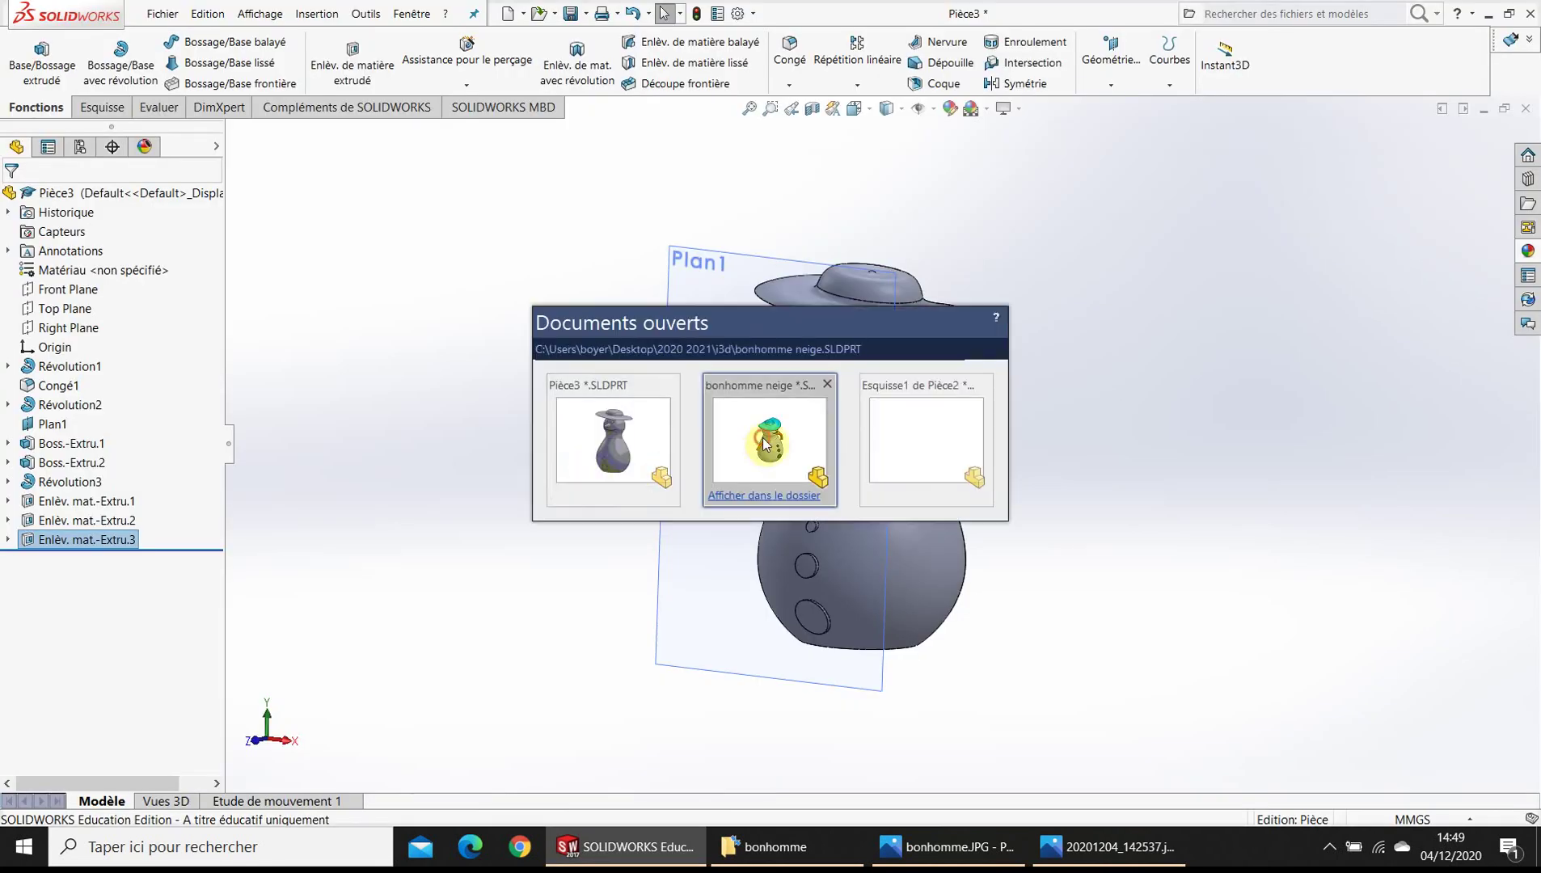
# - In bonhomme neige, edit then exit Esquisse5, the arms' path sketch under Balayage1
pyautogui.click(762, 437)
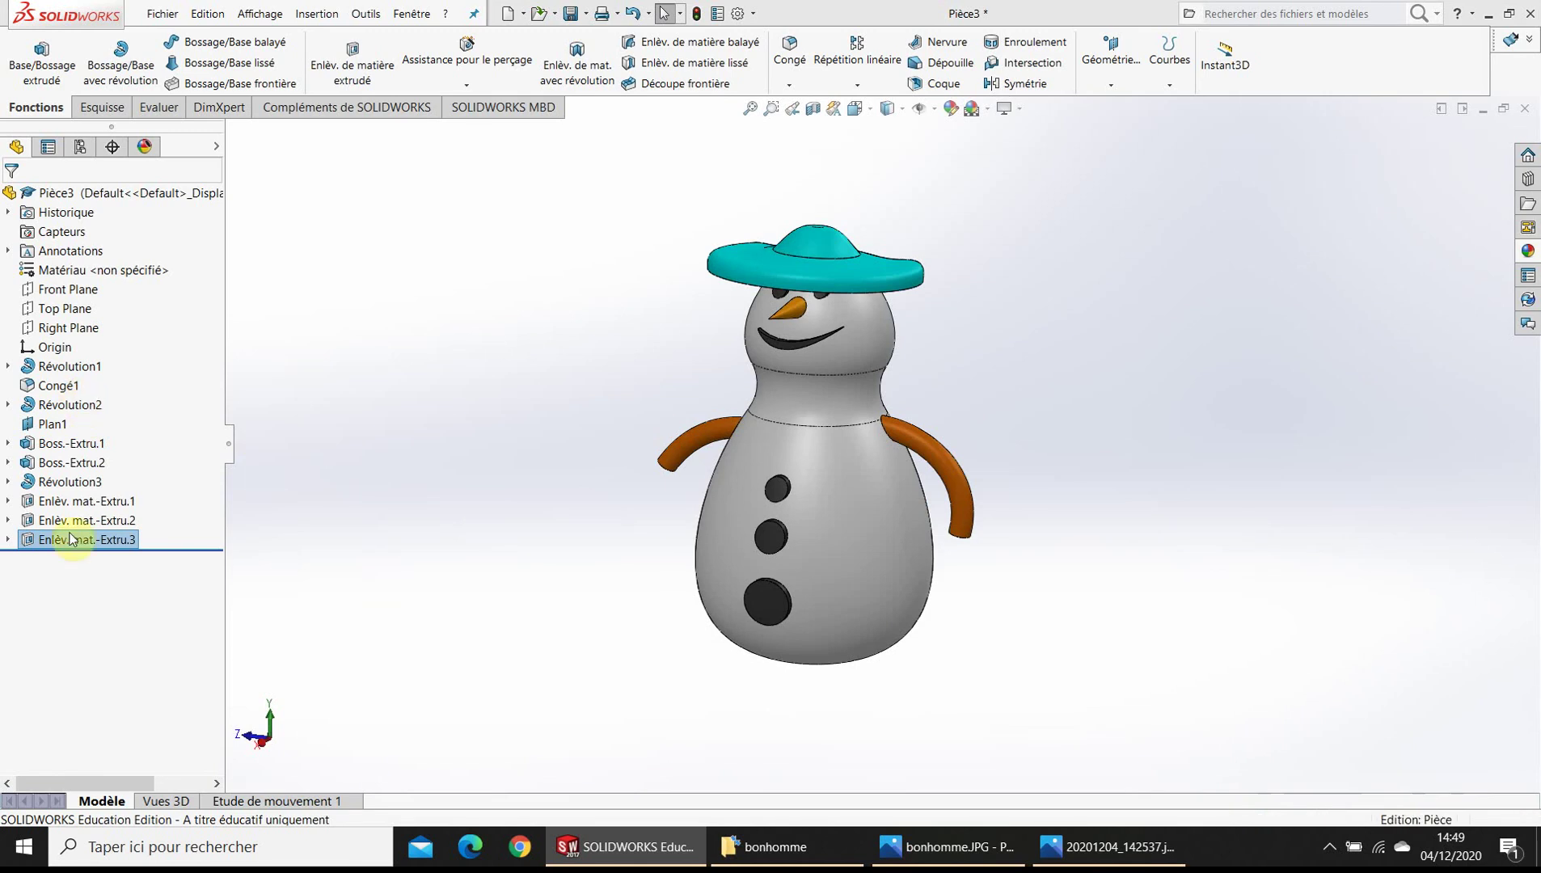
pyautogui.click(58, 501)
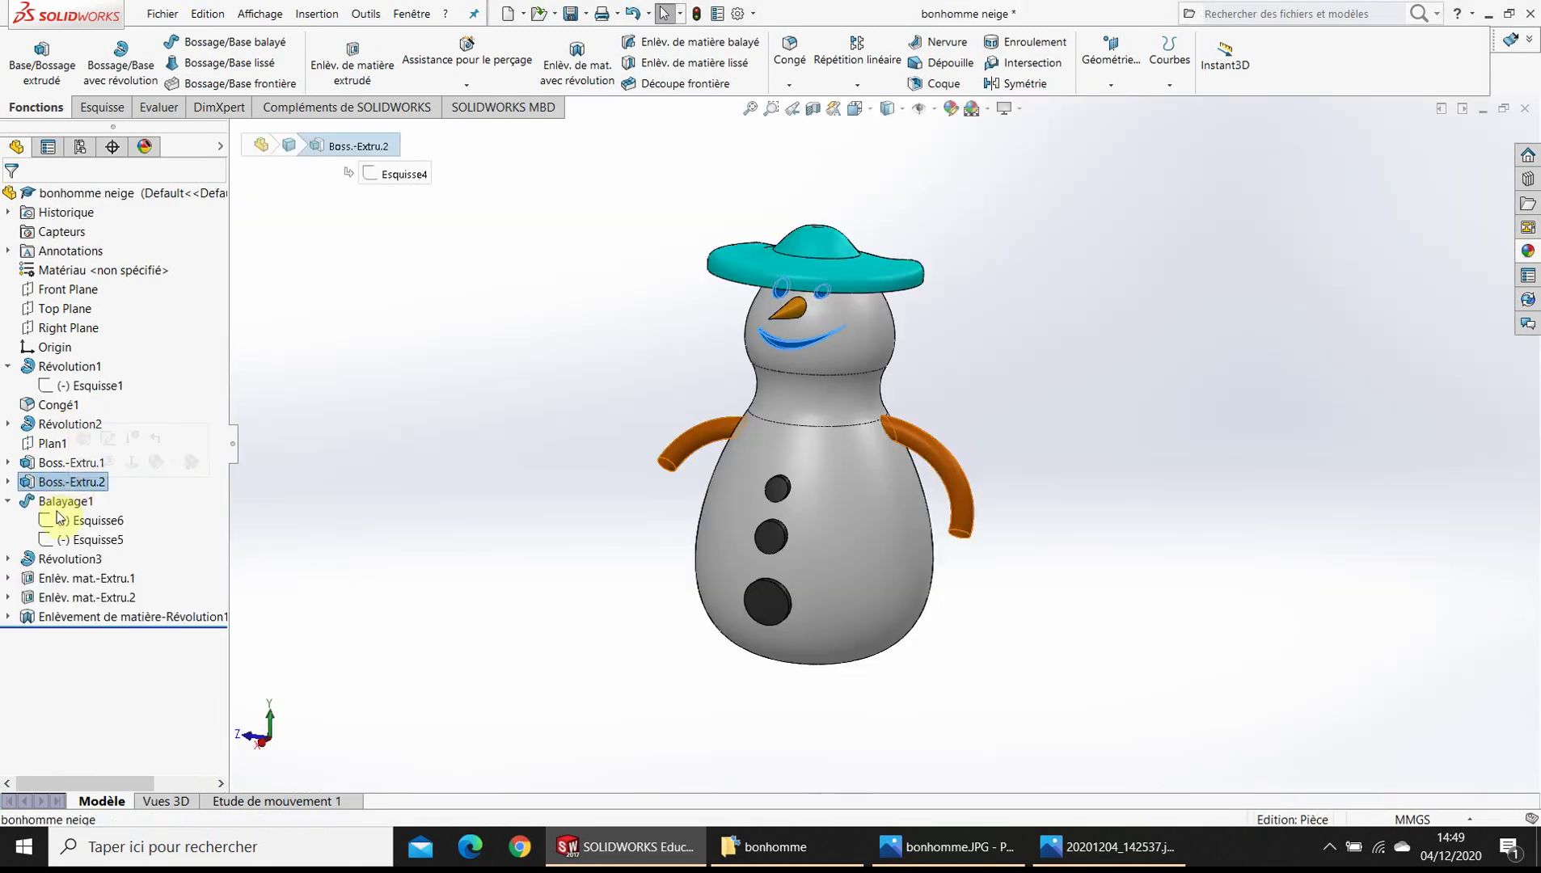
pyautogui.rightClick(57, 506)
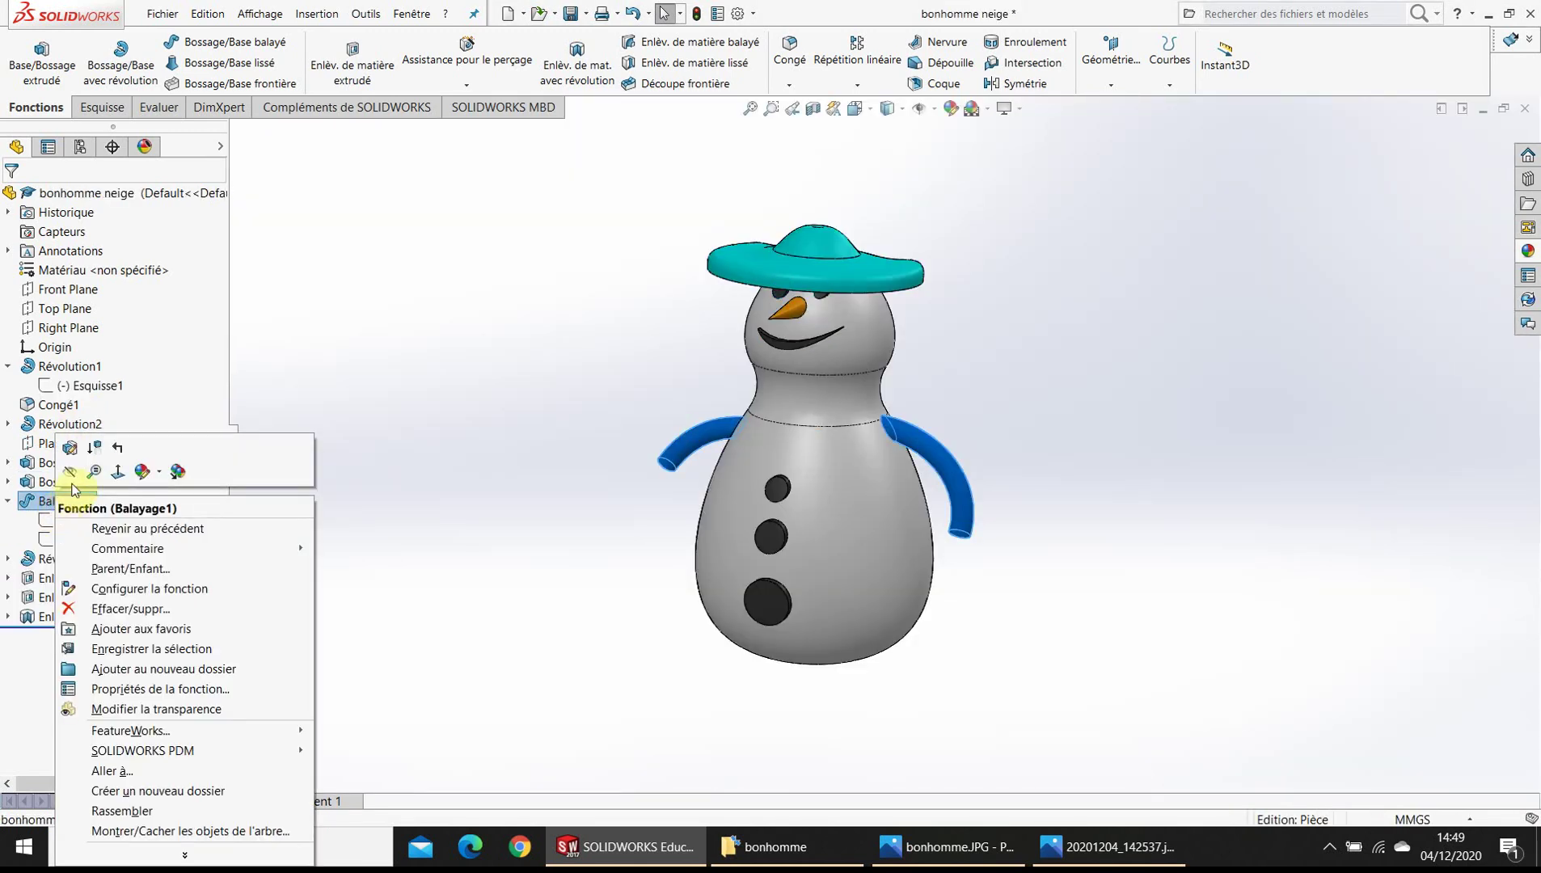
pyautogui.click(42, 540)
pyautogui.rightClick(73, 541)
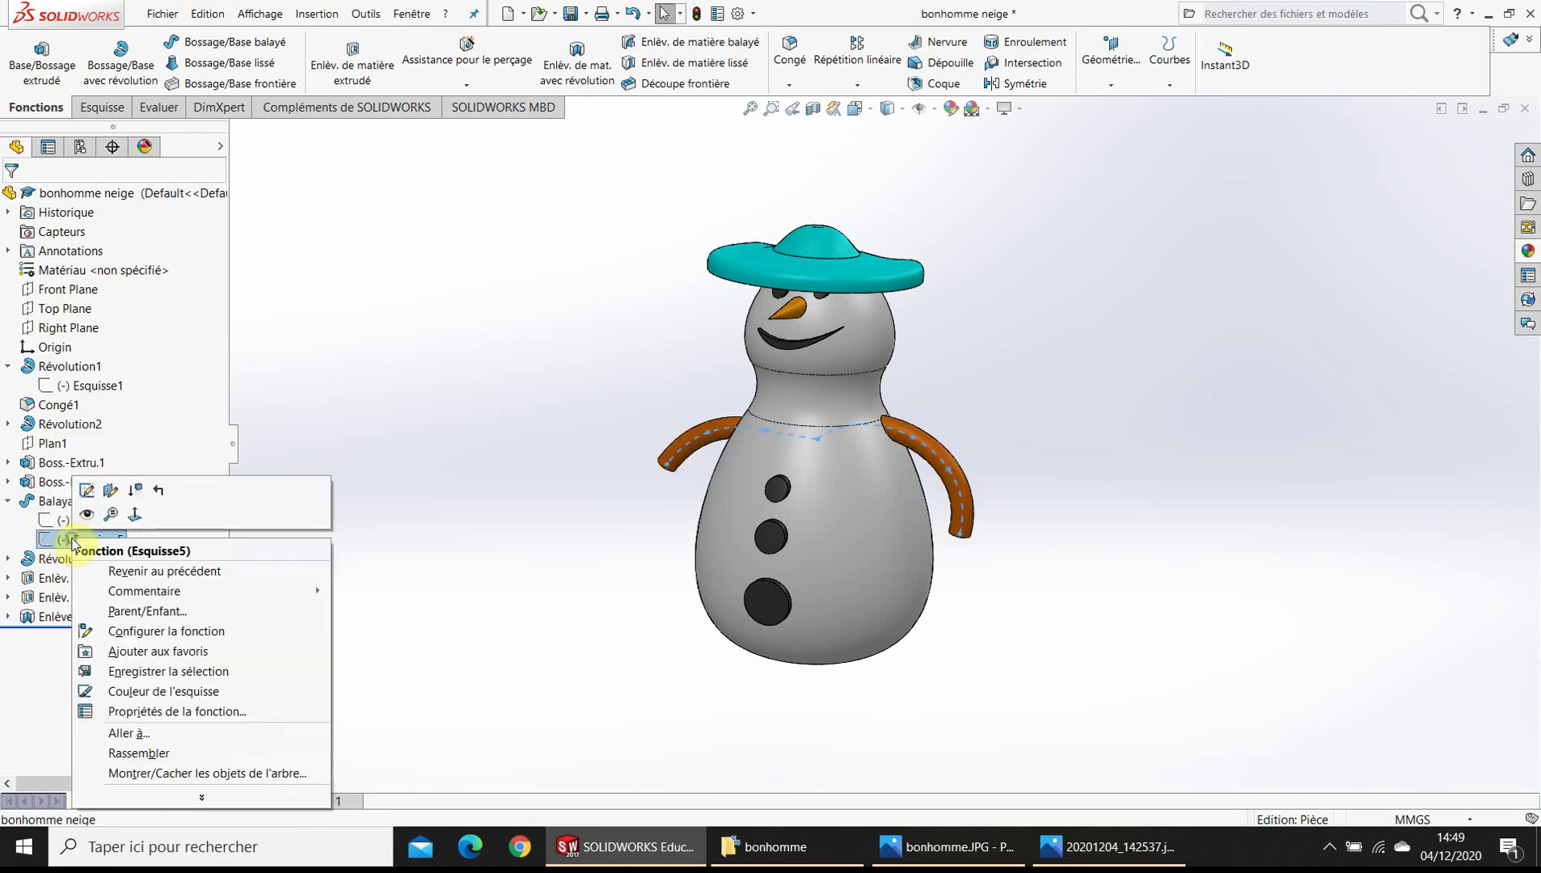
pyautogui.click(95, 486)
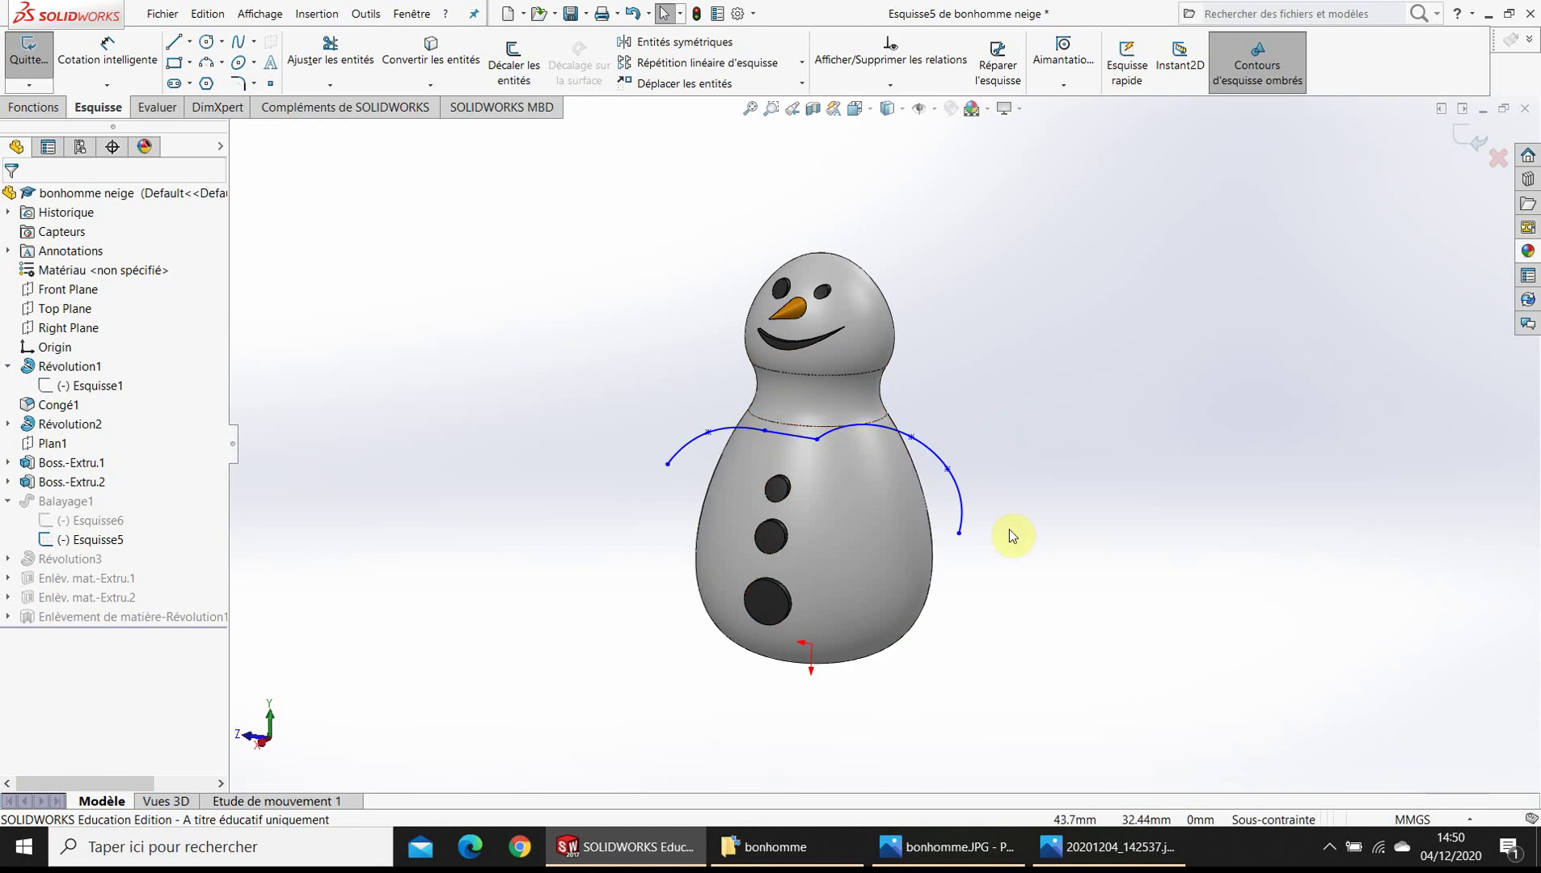
pyautogui.click(1443, 106)
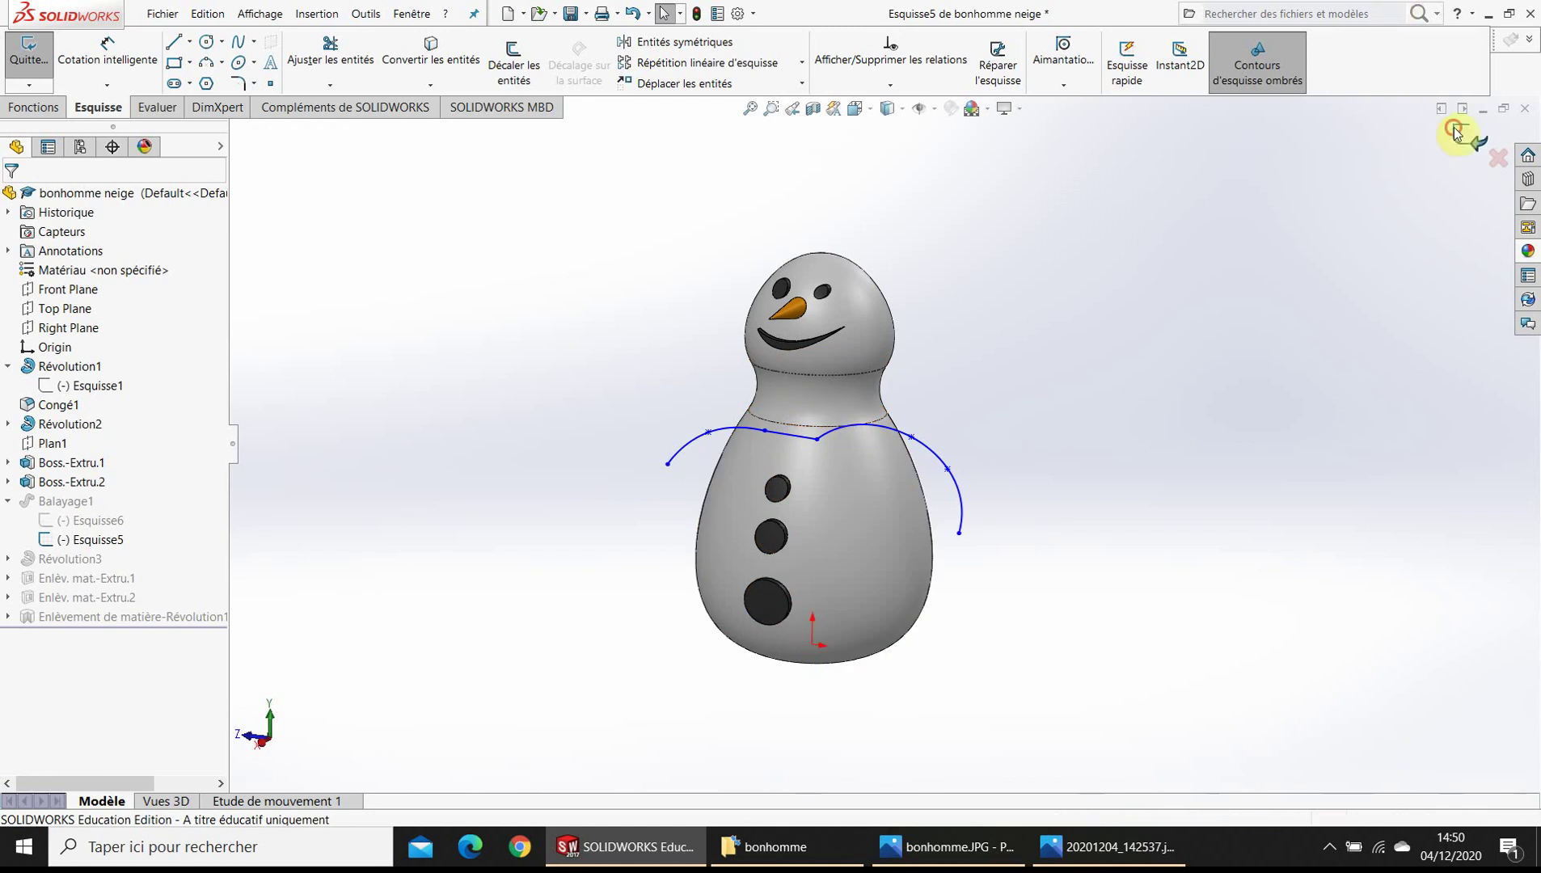
pyautogui.rightClick(89, 522)
pyautogui.click(97, 473)
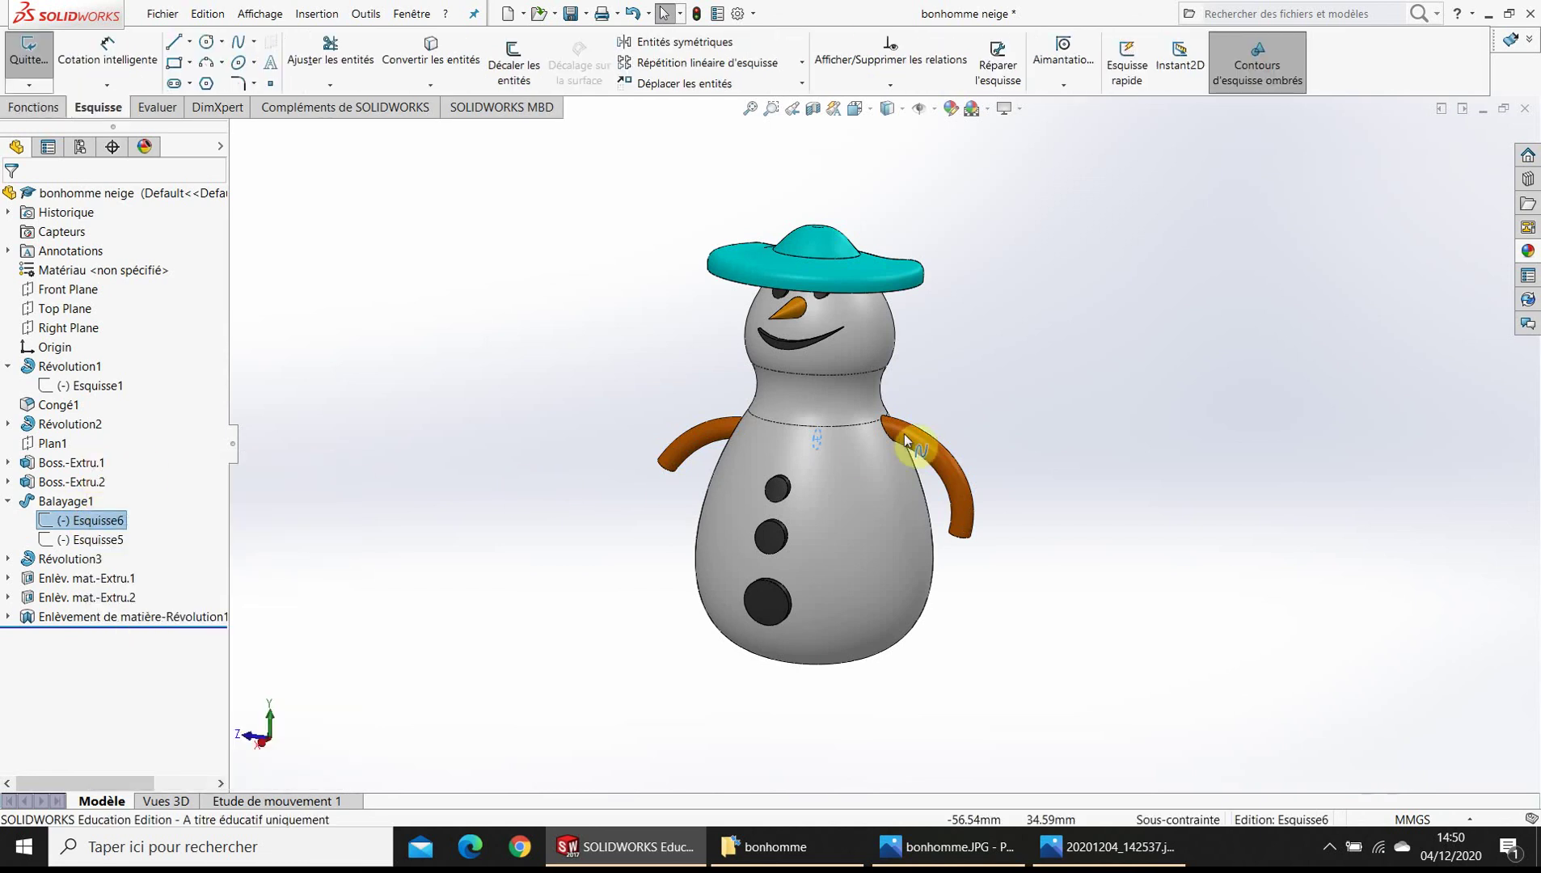
pyautogui.scroll(-5, 839, 455)
pyautogui.scroll(-3, 842, 457)
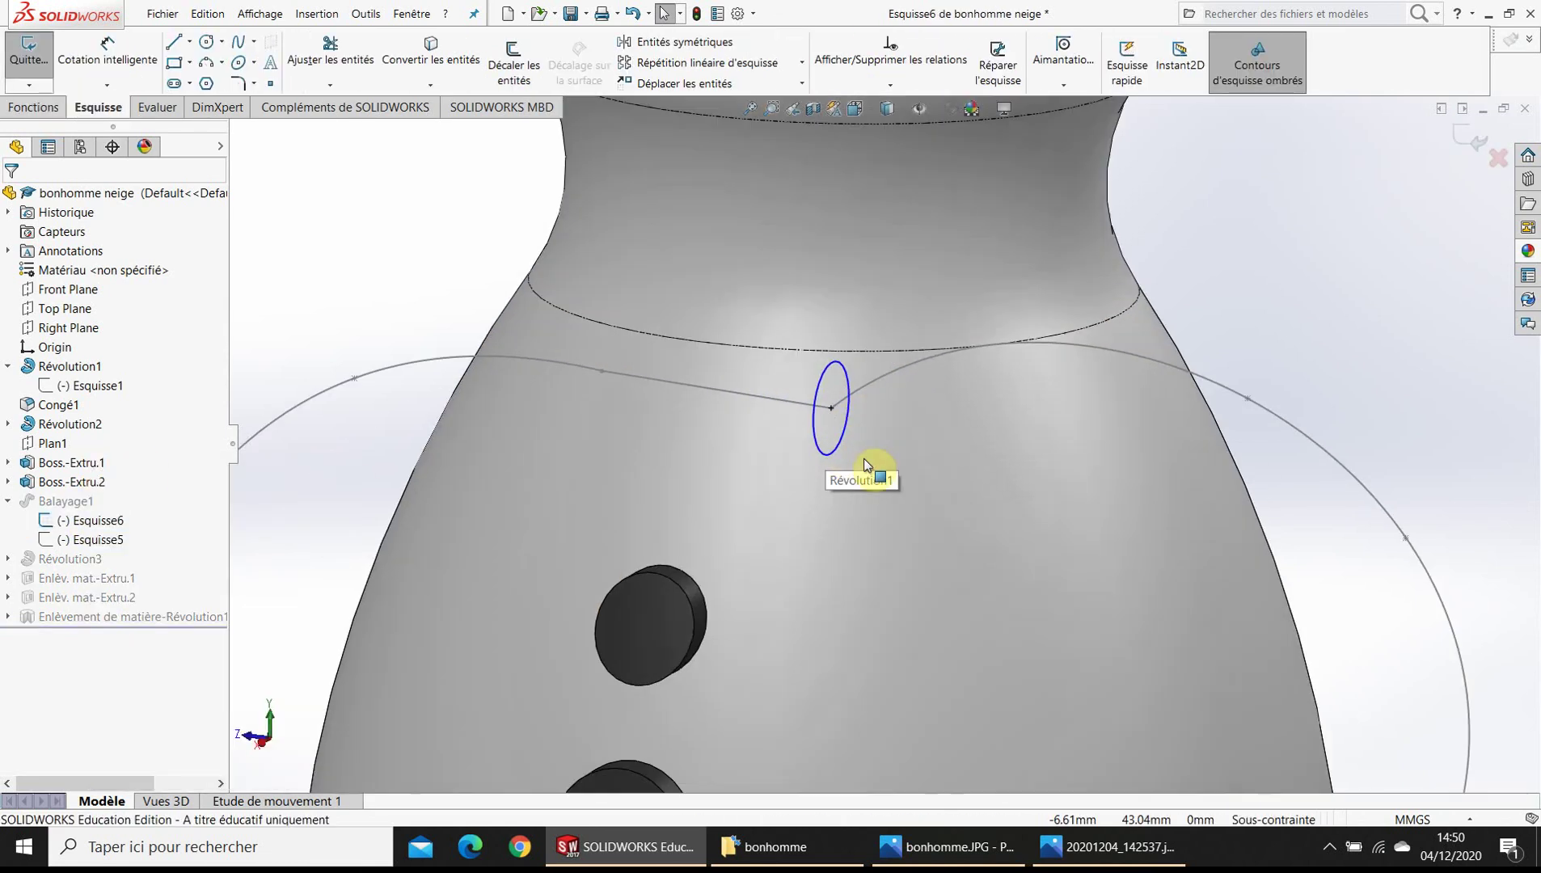
pyautogui.scroll(-2, 870, 461)
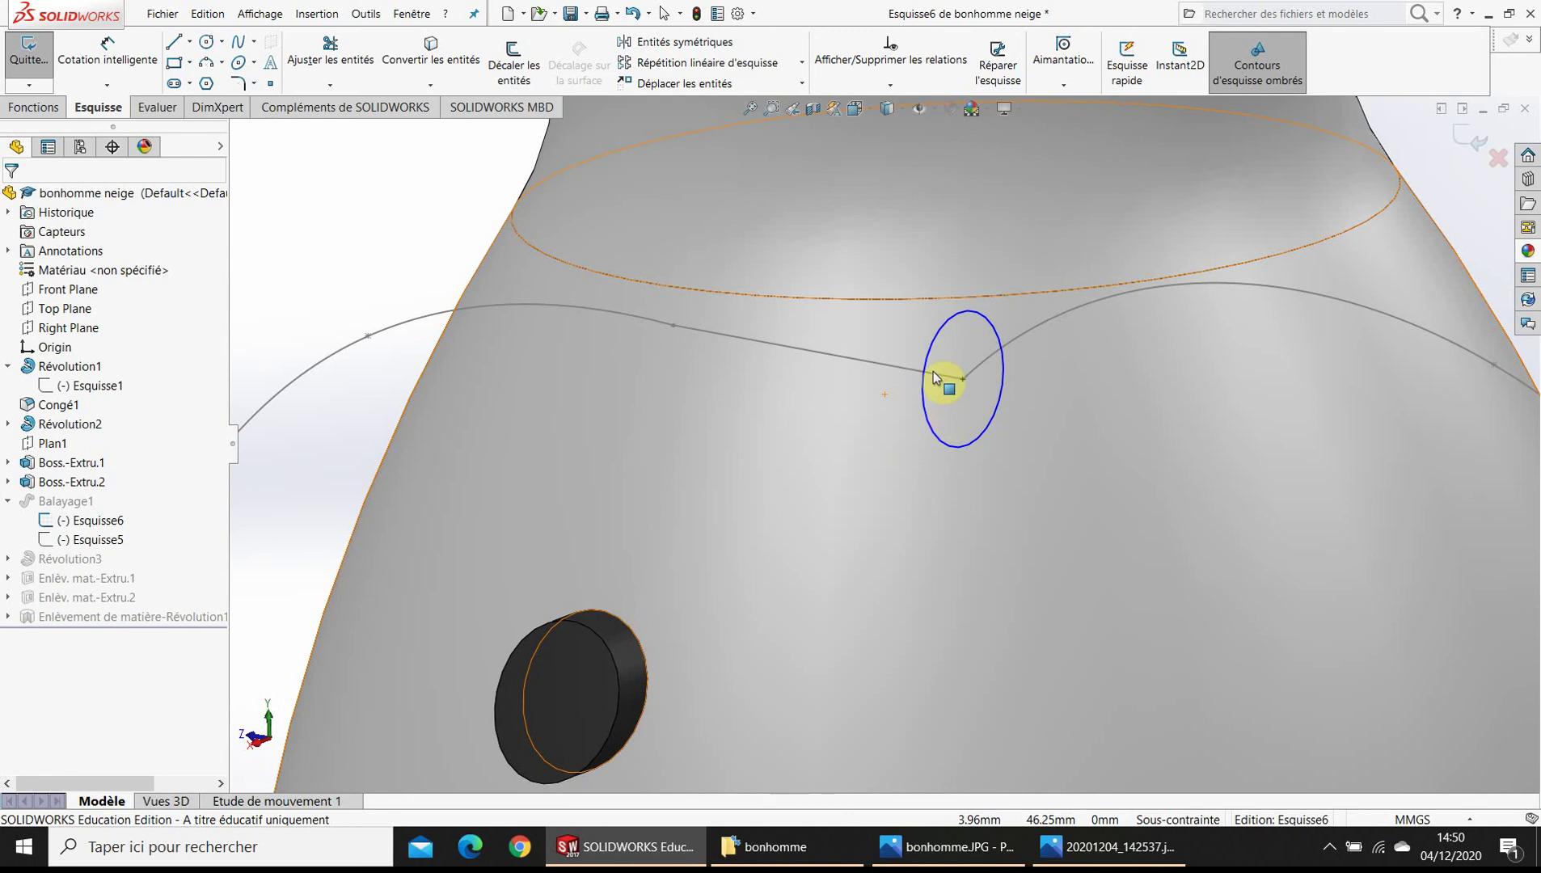
pyautogui.scroll(3, 934, 396)
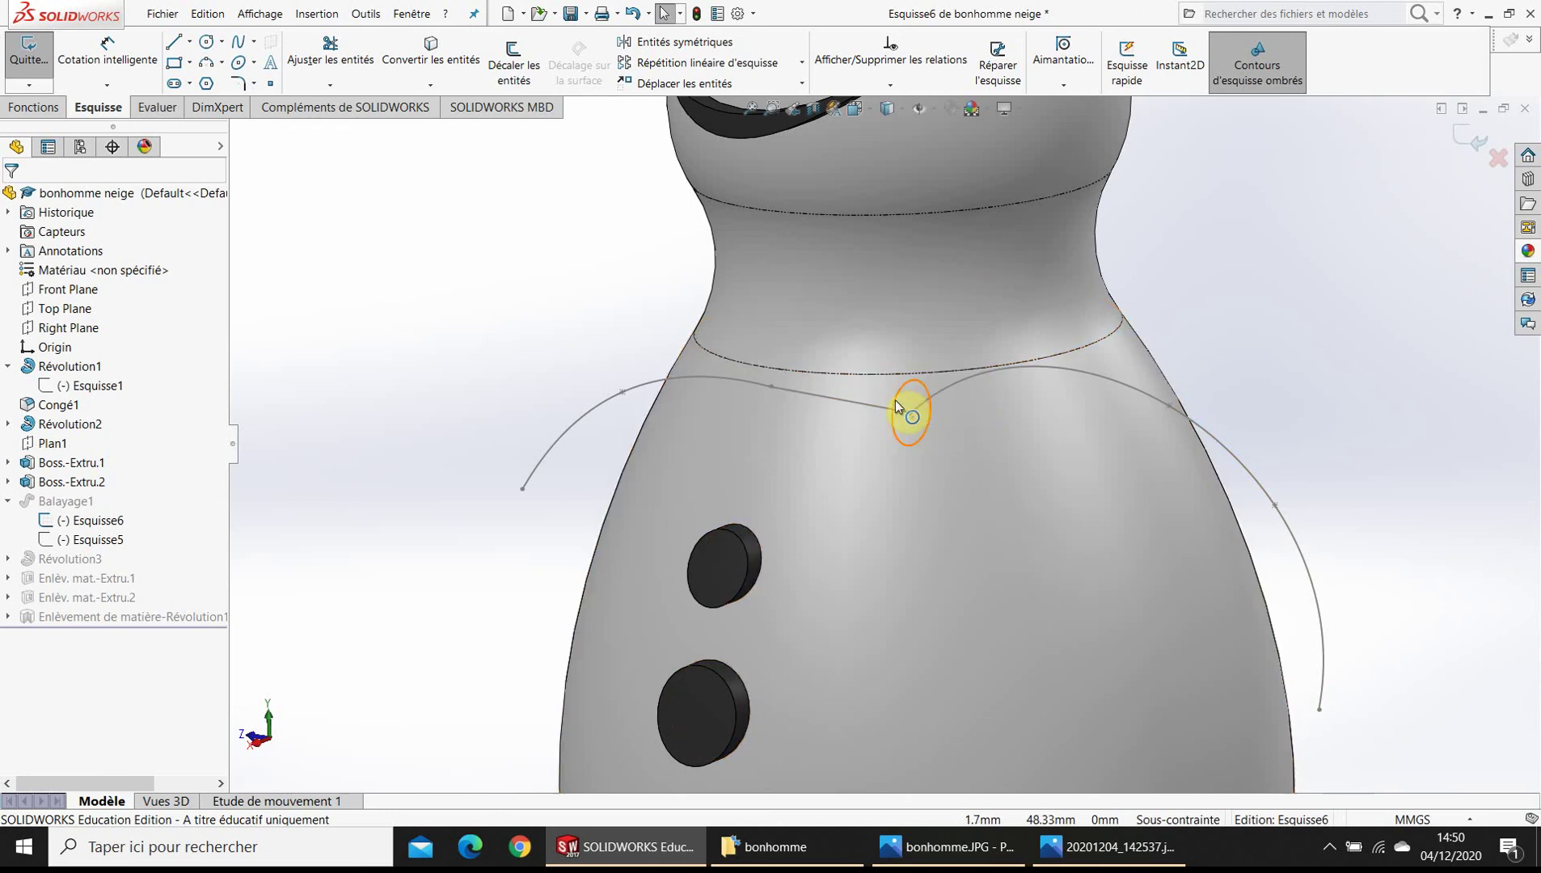
pyautogui.click(1496, 133)
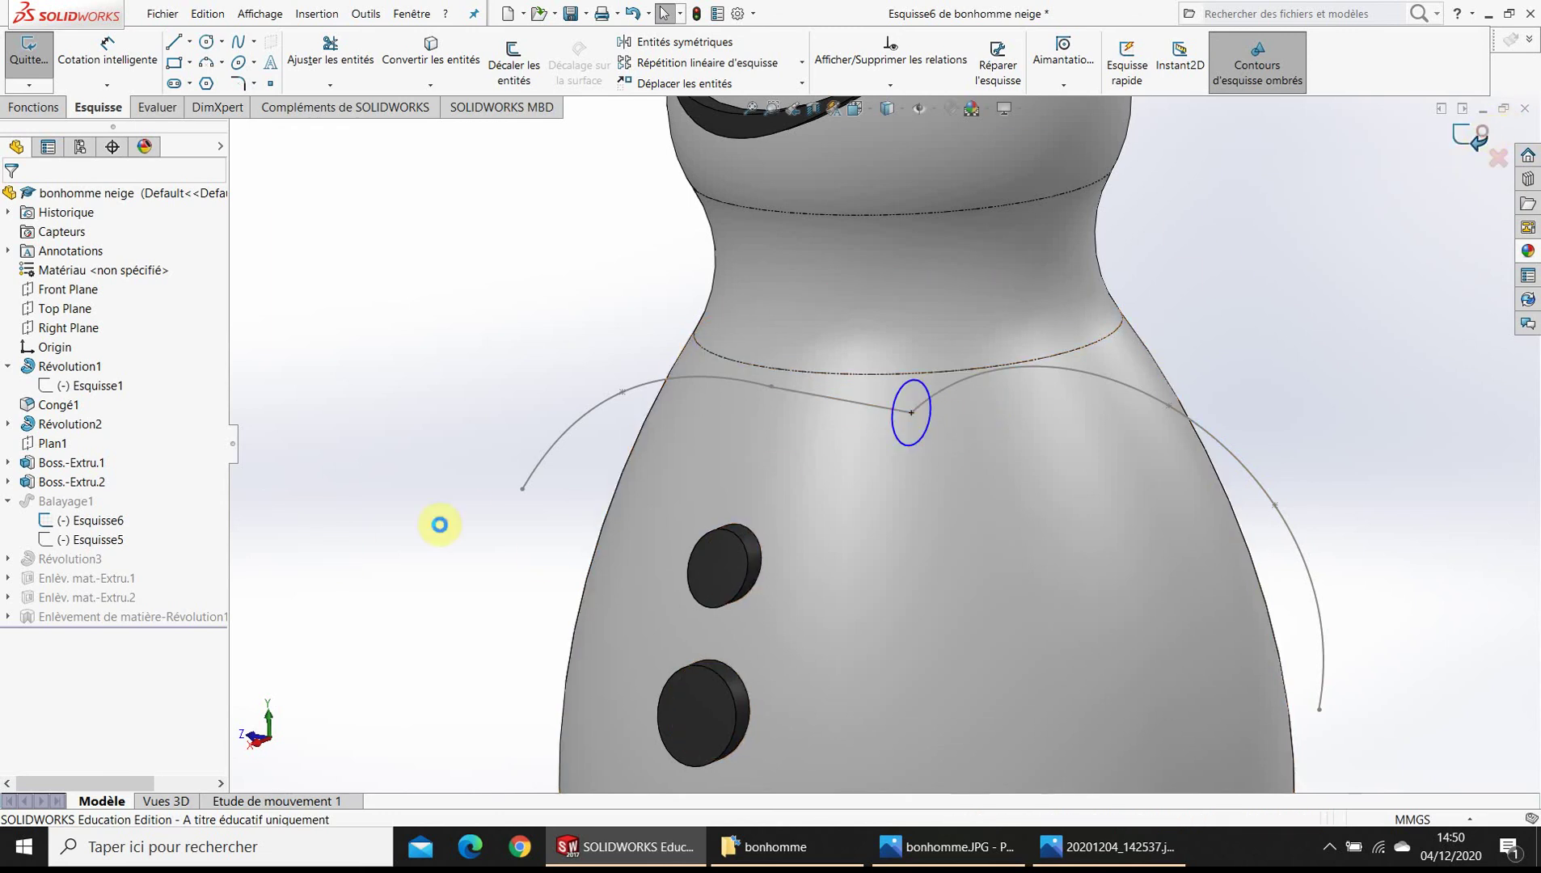
pyautogui.rightClick(67, 503)
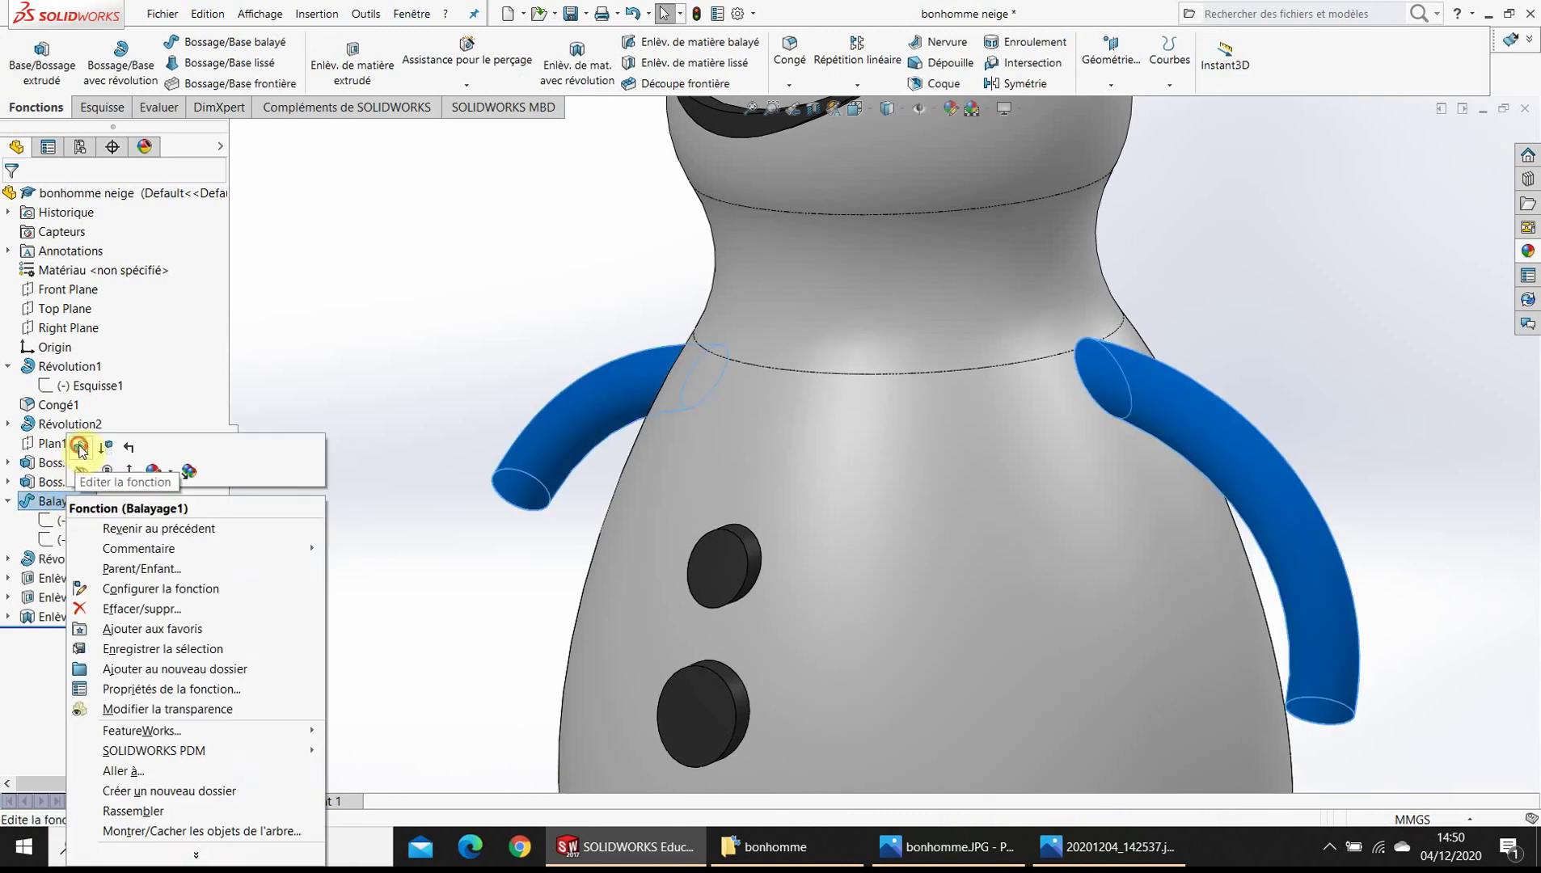
pyautogui.press('Escape')
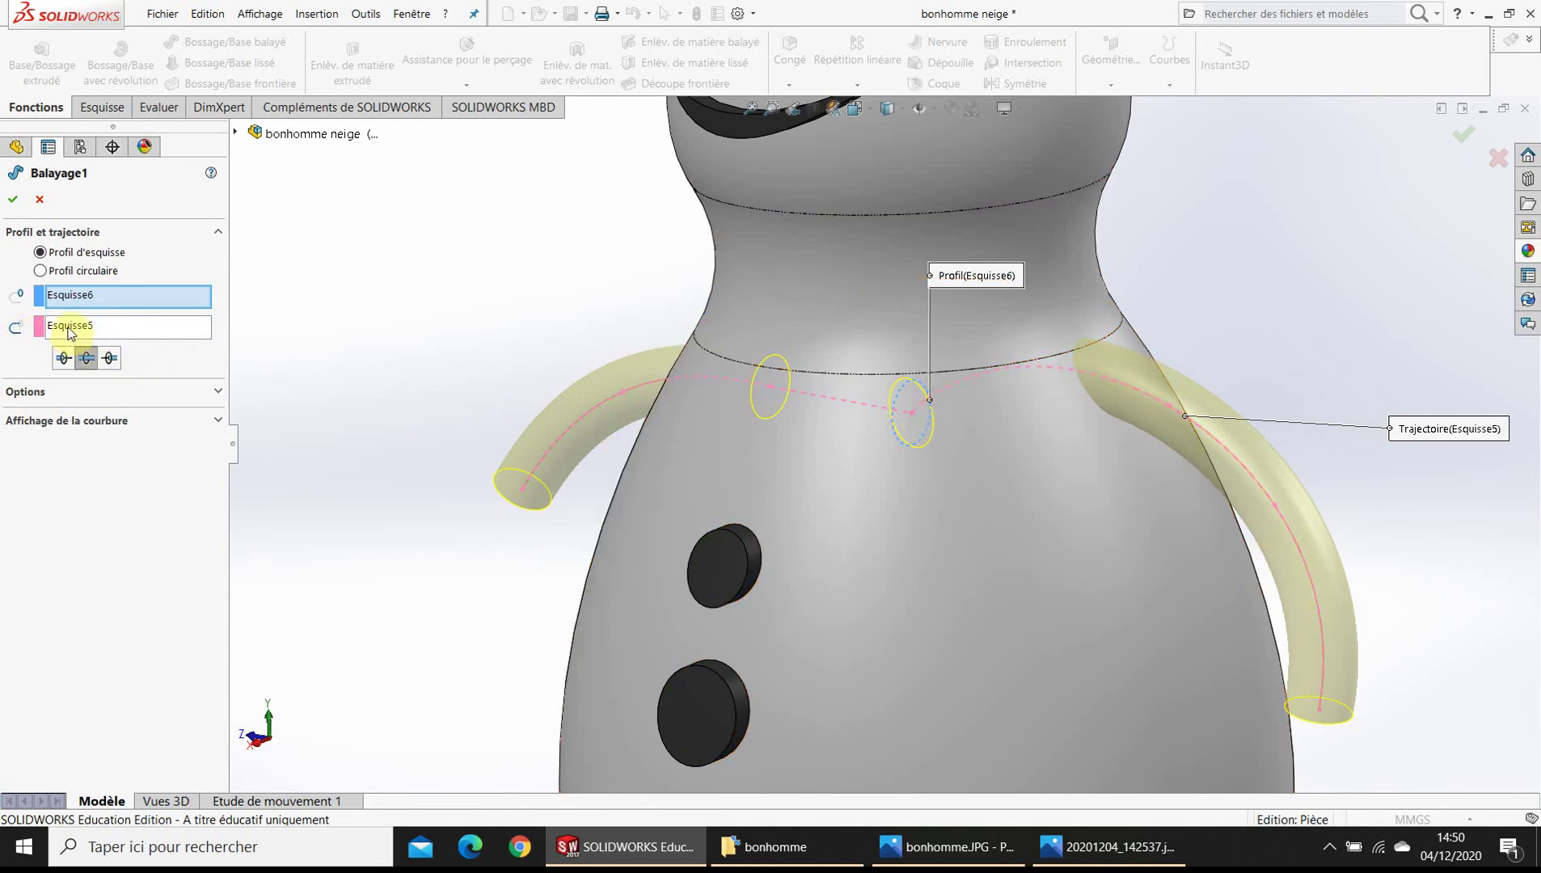
pyautogui.click(57, 327)
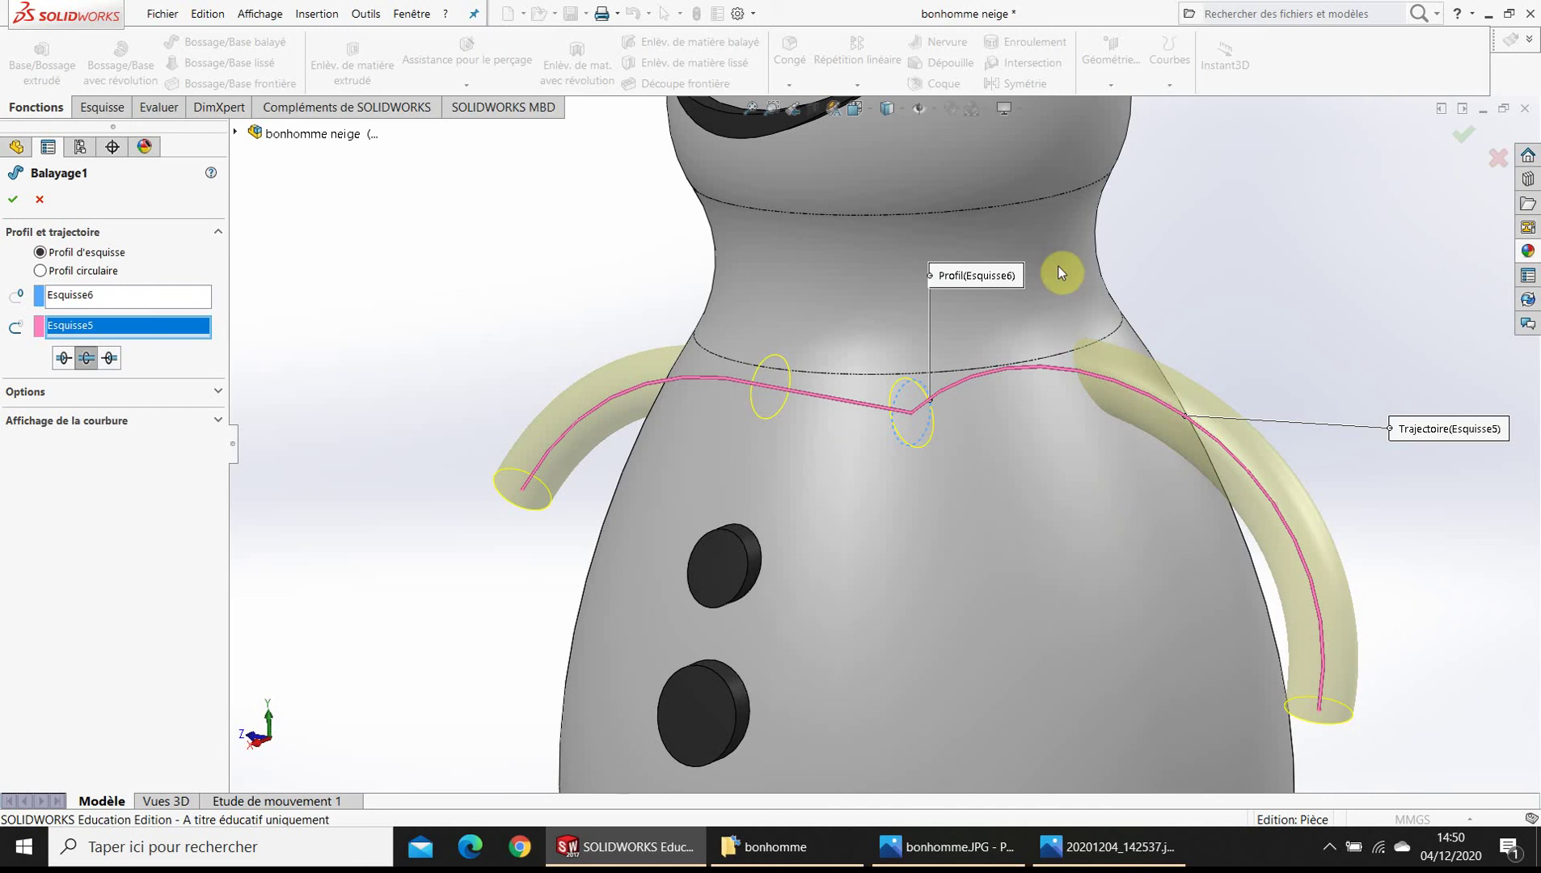
pyautogui.click(12, 198)
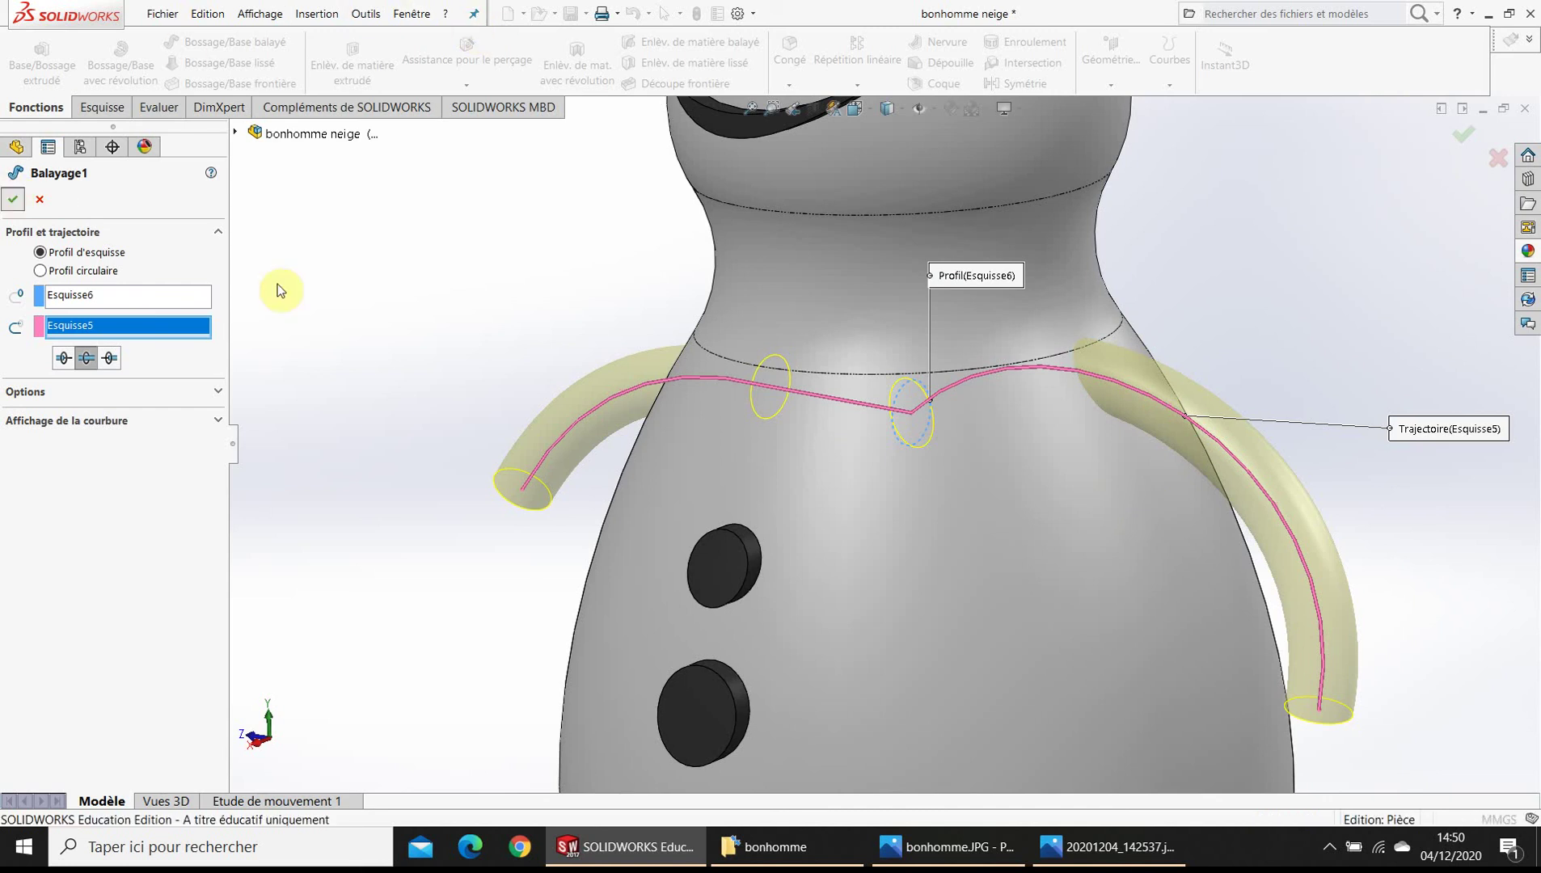
pyautogui.press('f')
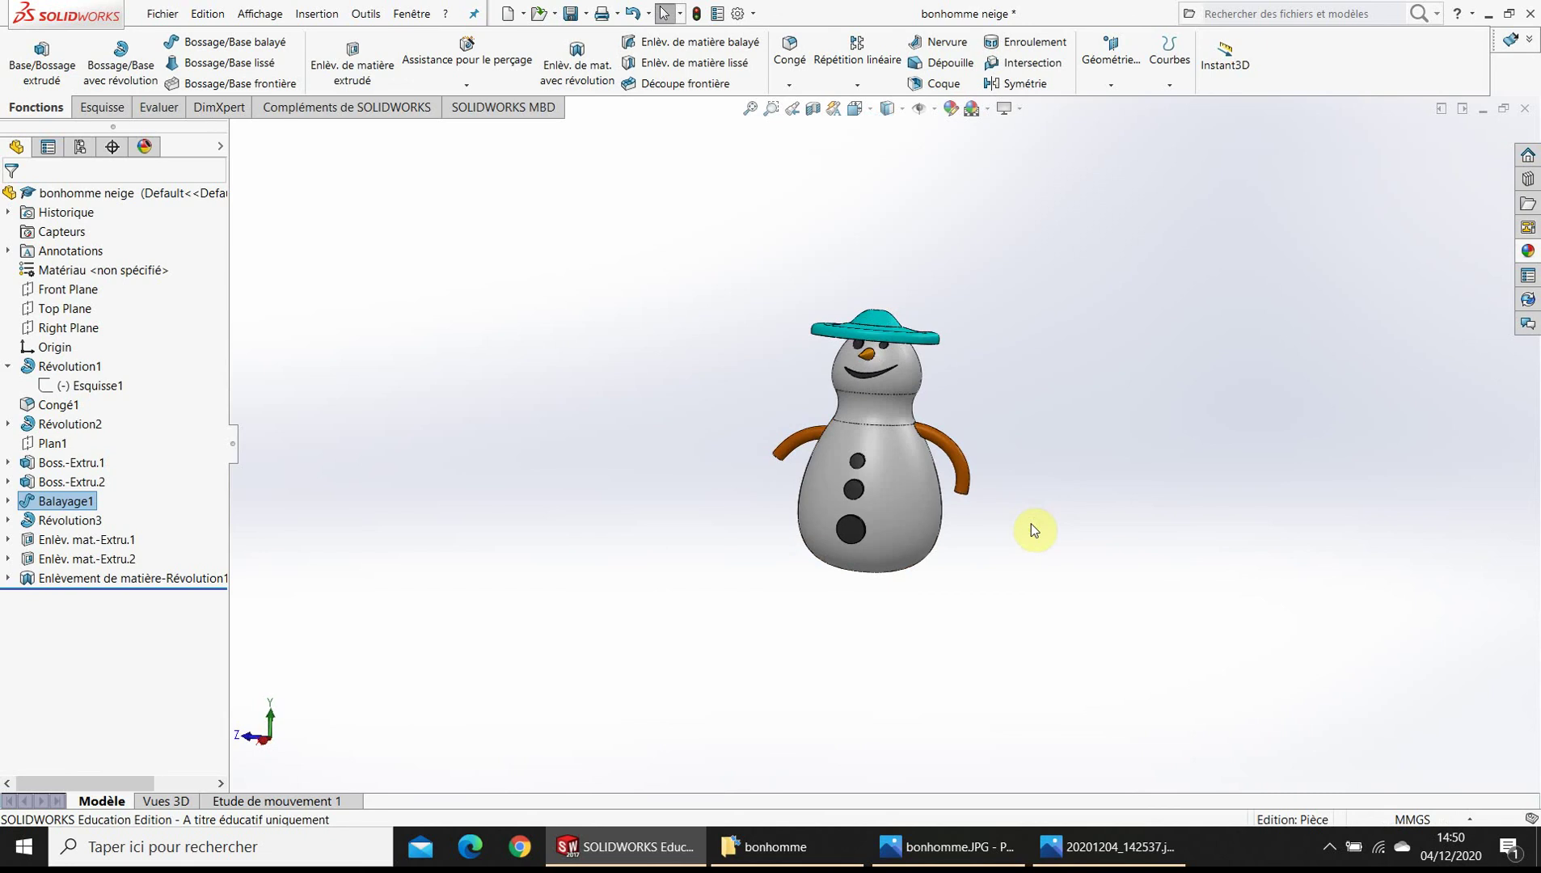
# - Switch back to Pièce3 with Ctrl+Tab and orbit the half snowman to a new angle
pyautogui.hotkey('ctrl', 'Tab')
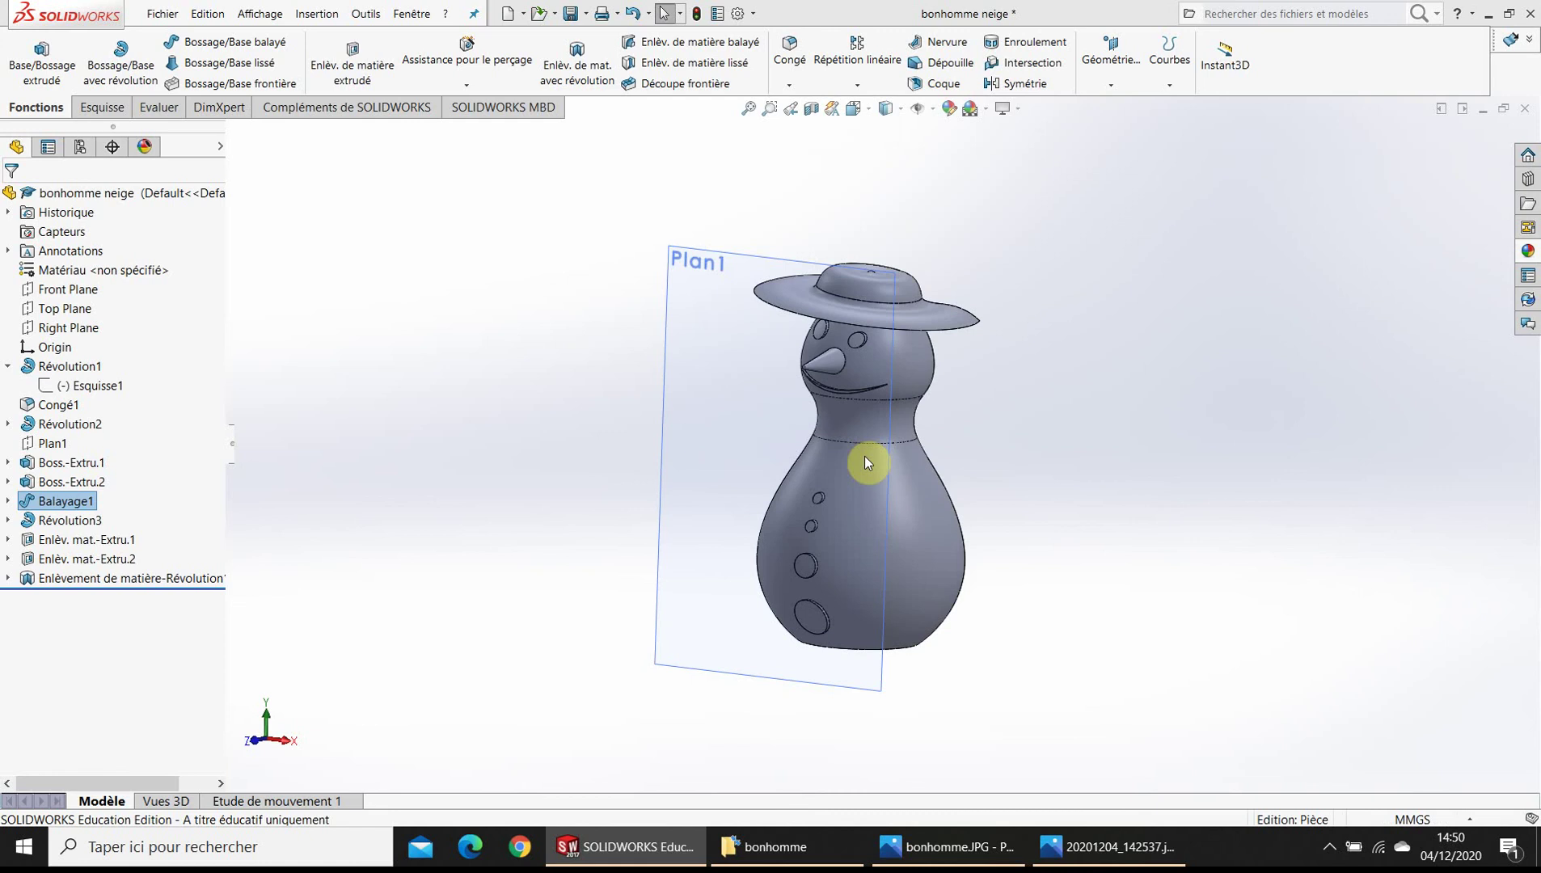
pyautogui.hotkey('ctrl', 'Tab')
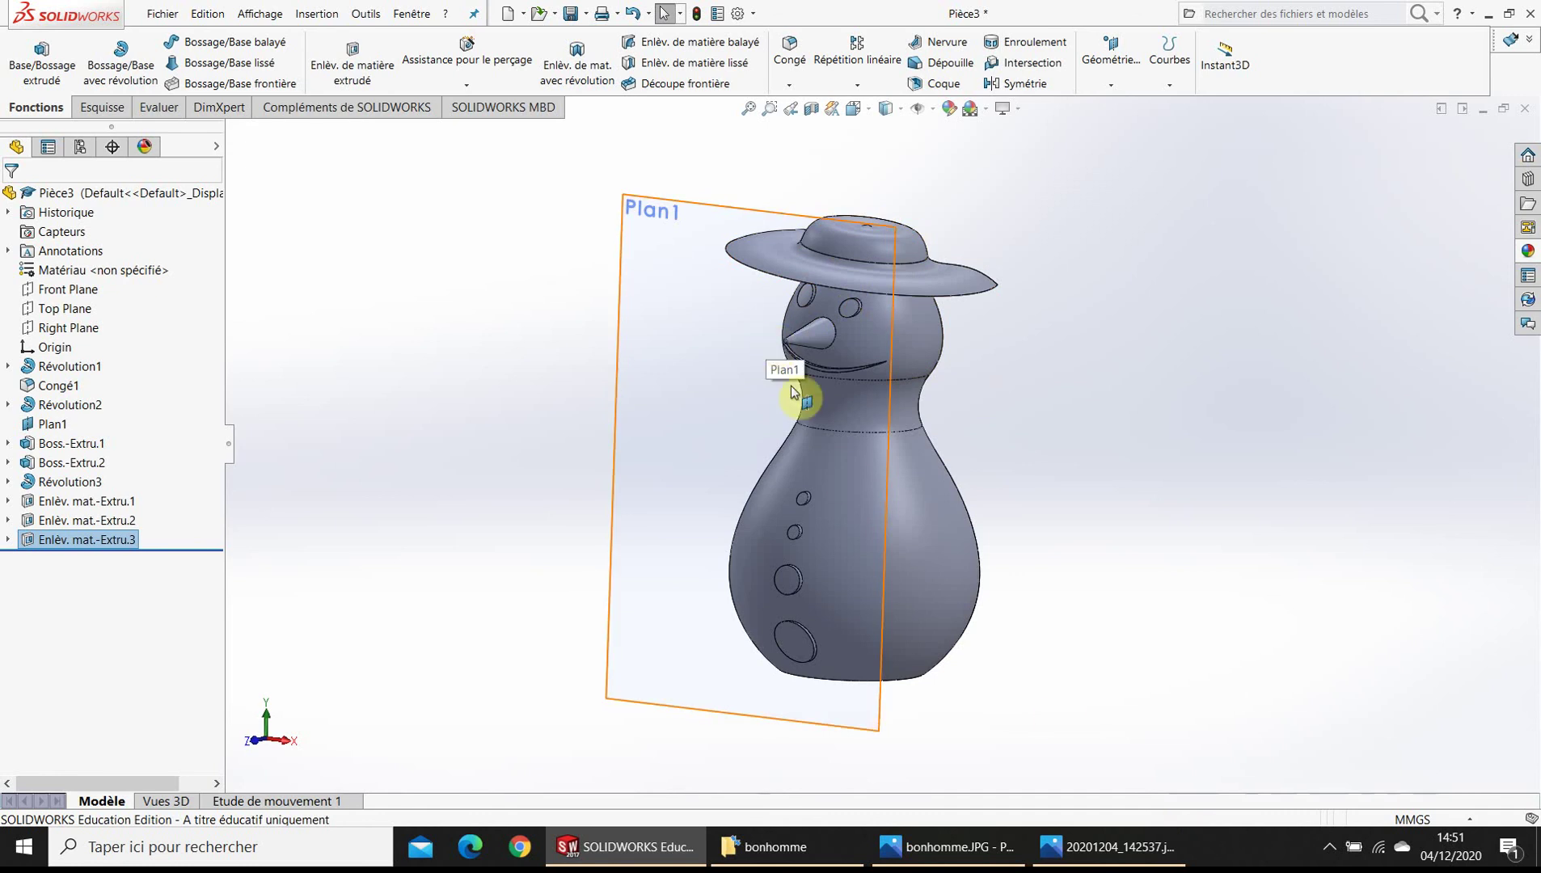
pyautogui.moveTo(722, 499); pyautogui.dragTo(845, 526, button='middle')
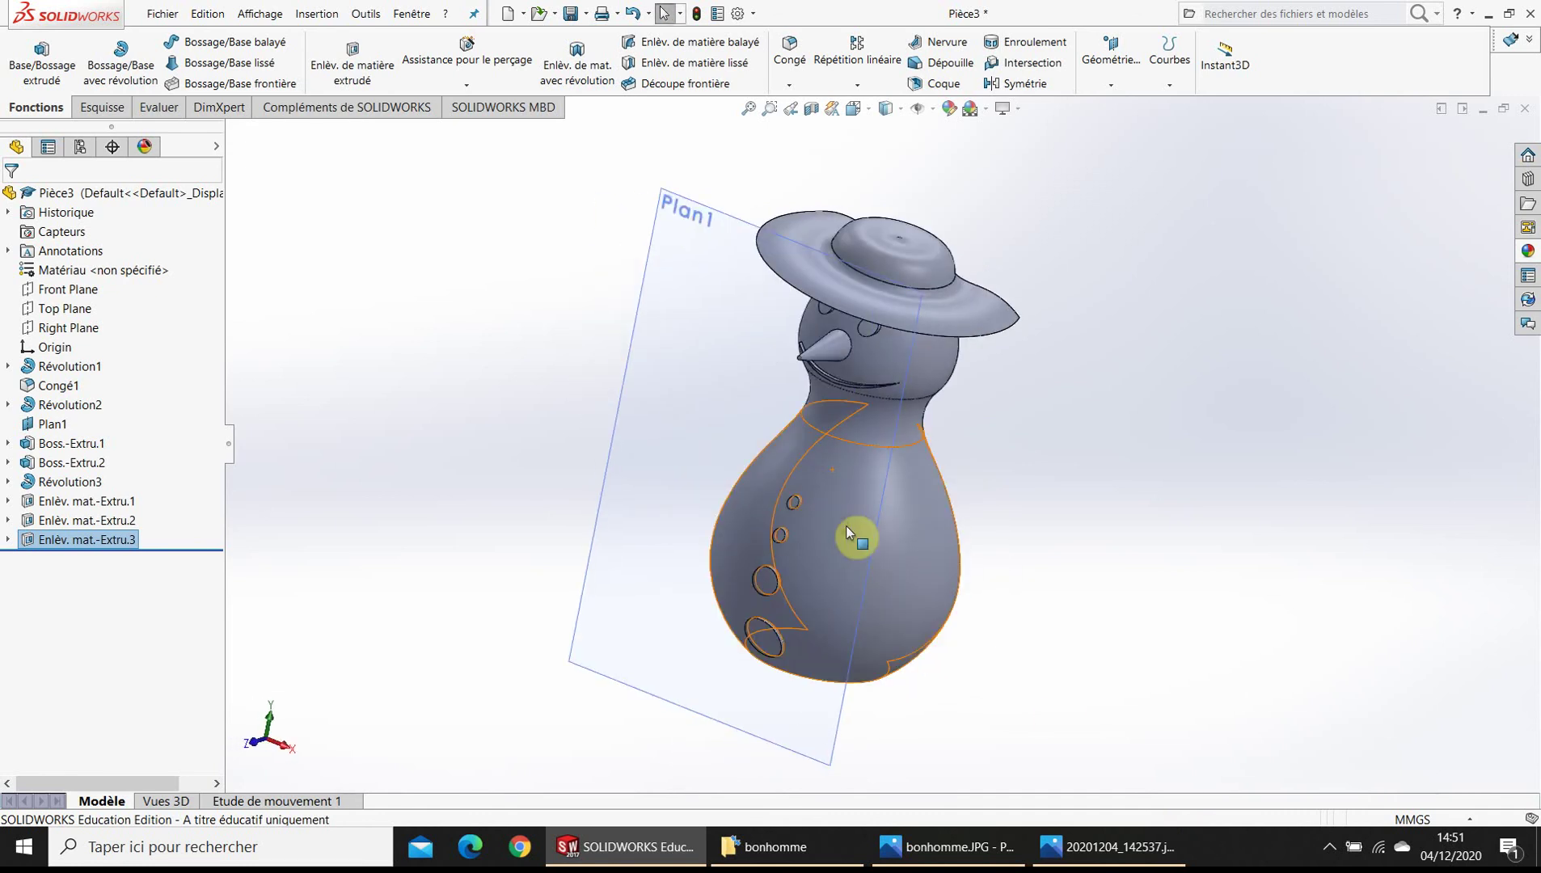
pyautogui.click(1332, 854)
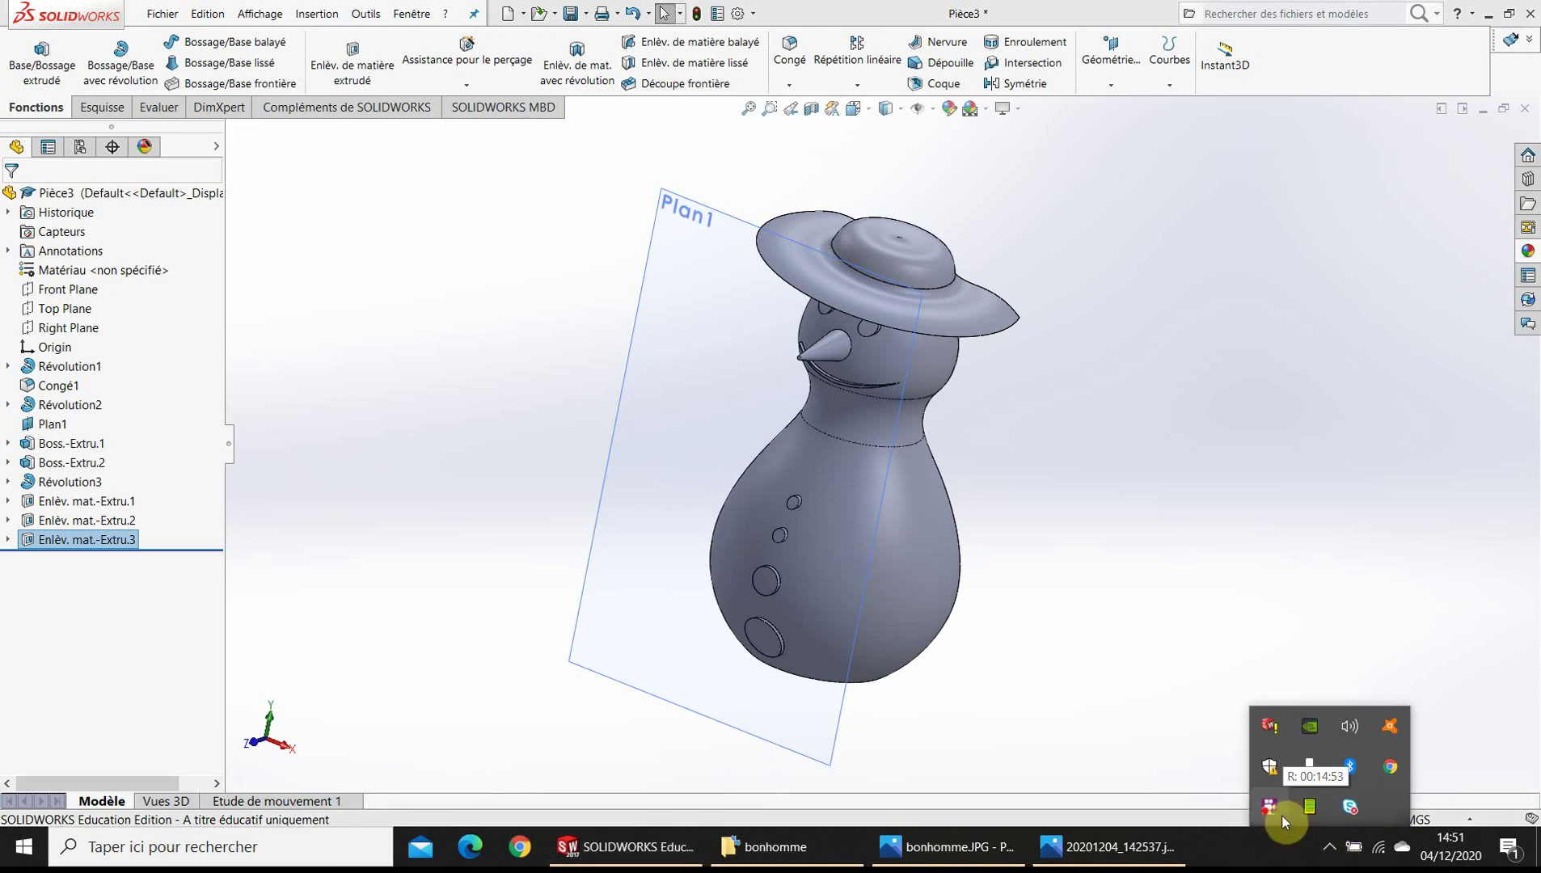